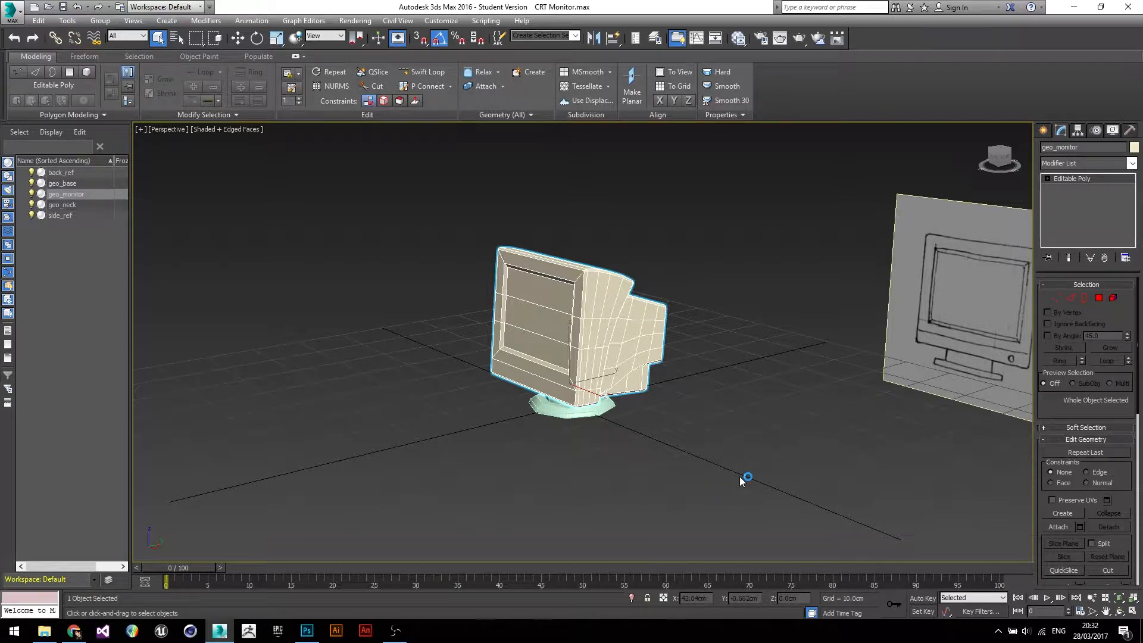
alt+middle_drag(656, 410, 576, 401)
alt+middle_drag(644, 434, 755, 455)
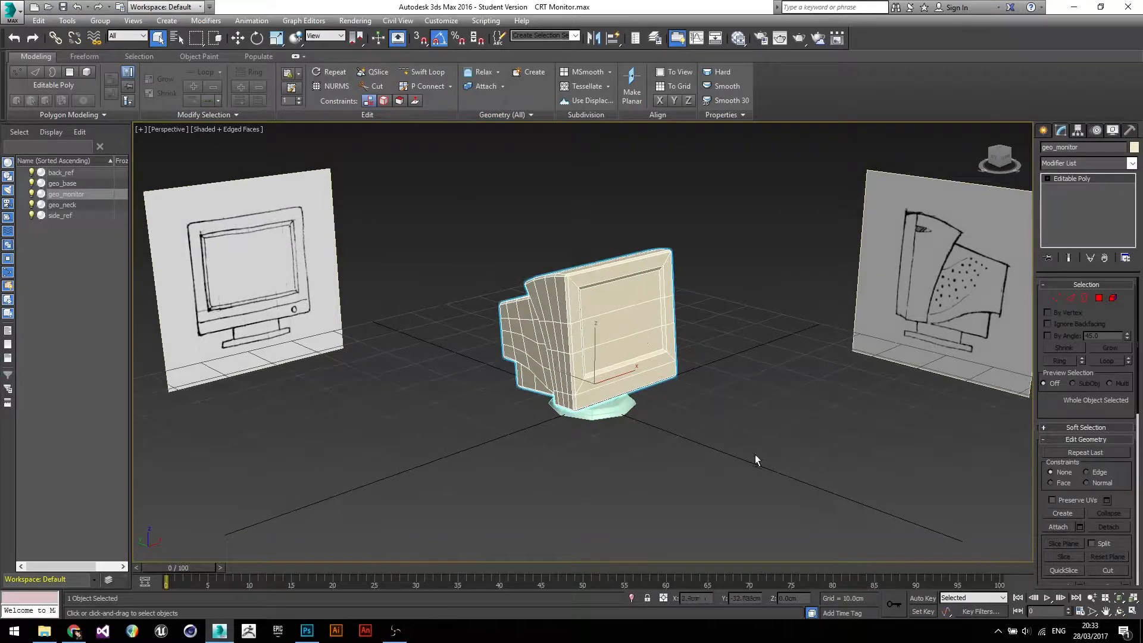
alt+middle_drag(707, 320, 698, 345)
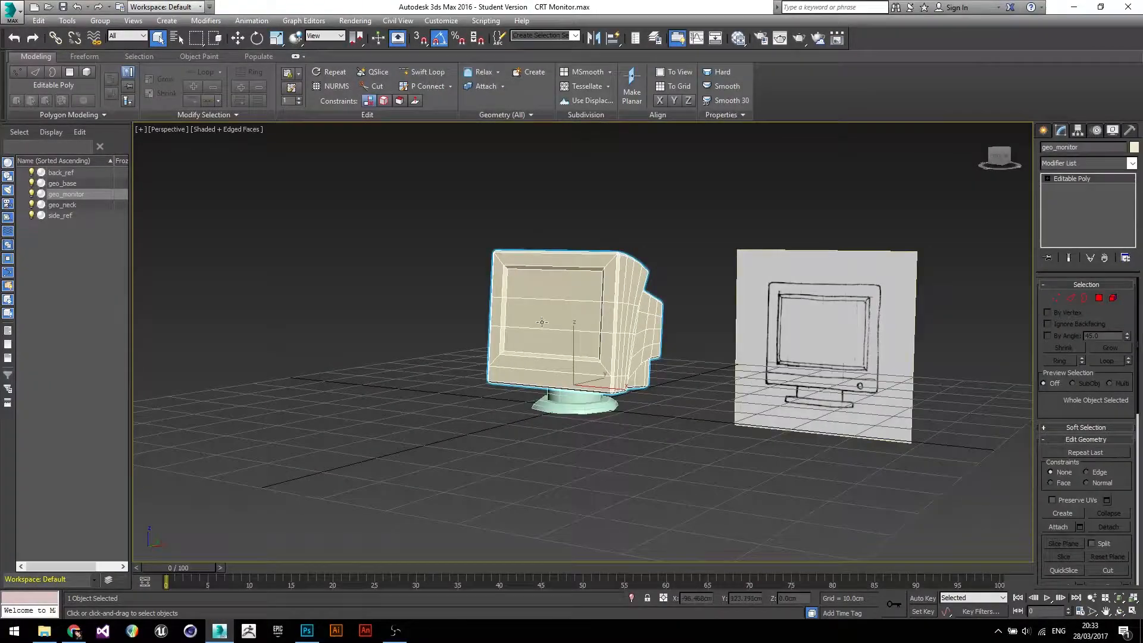
mouse_move(651, 421)
alt+middle_down()
mouse_move(762, 423)
mouse_move(648, 426)
alt+middle_up()
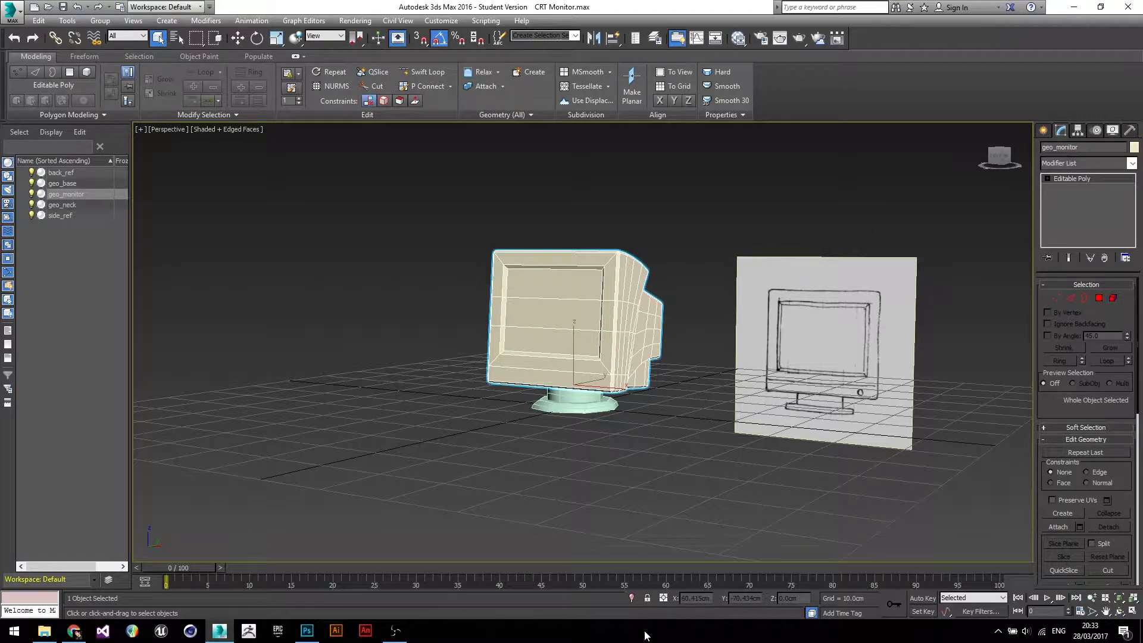
Isolate the monitor body so the base, neck and reference planes are hidden.
click(632, 598)
scroll(634, 471, down, 6)
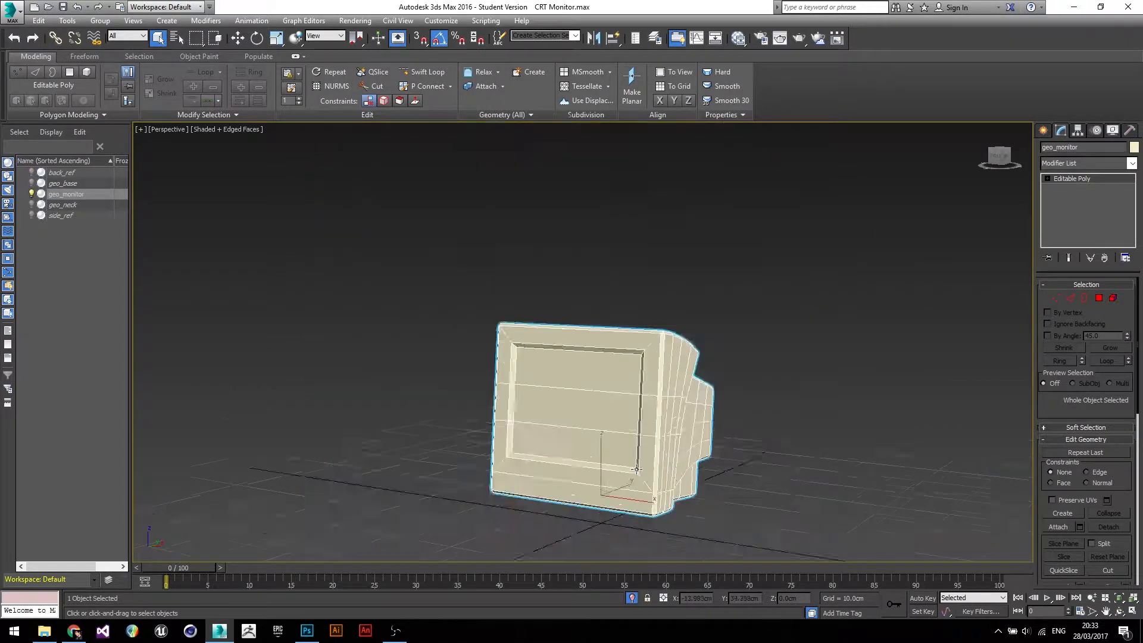
alt+middle_drag(603, 476, 595, 409)
scroll(619, 420, up, 5)
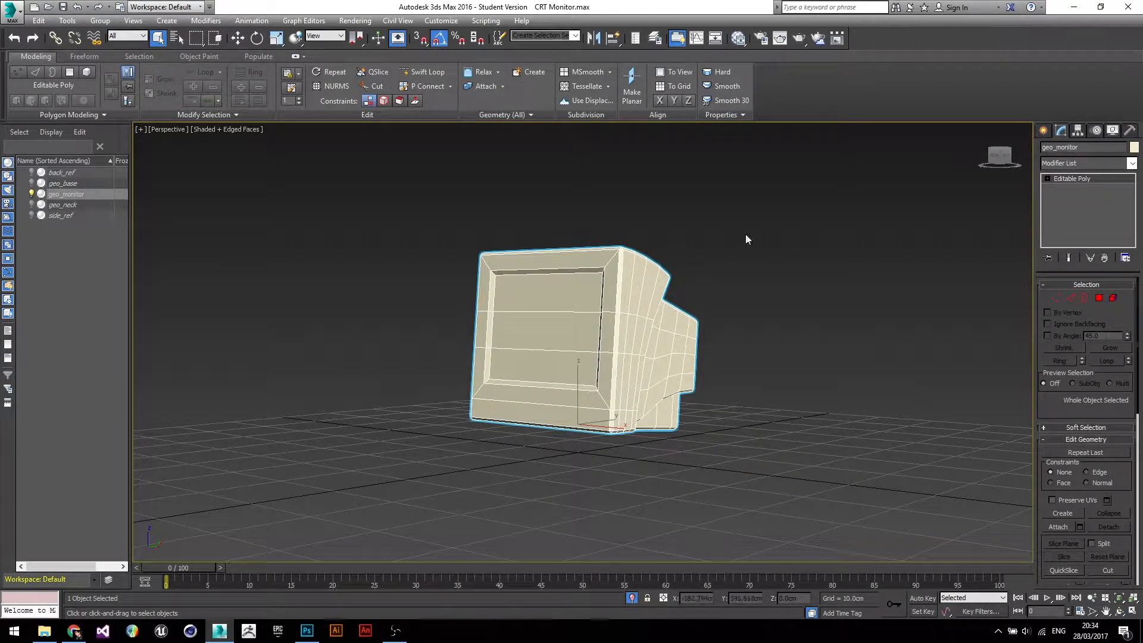
Apply an Unwrap UVW modifier to the isolated monitor body.
click(1076, 162)
key(u)
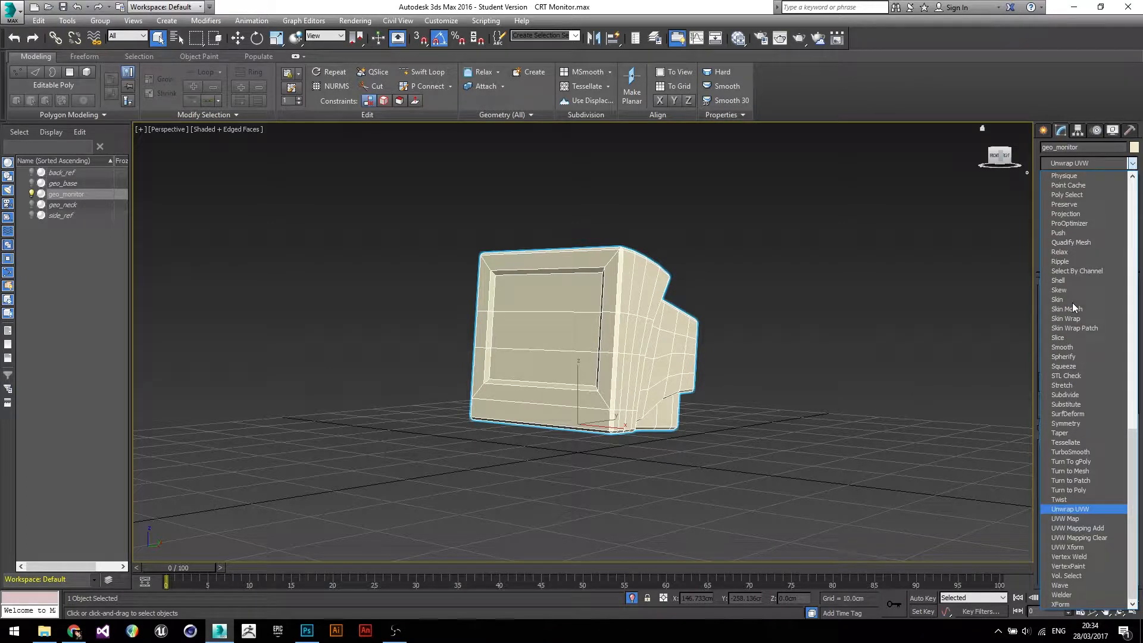
key(Return)
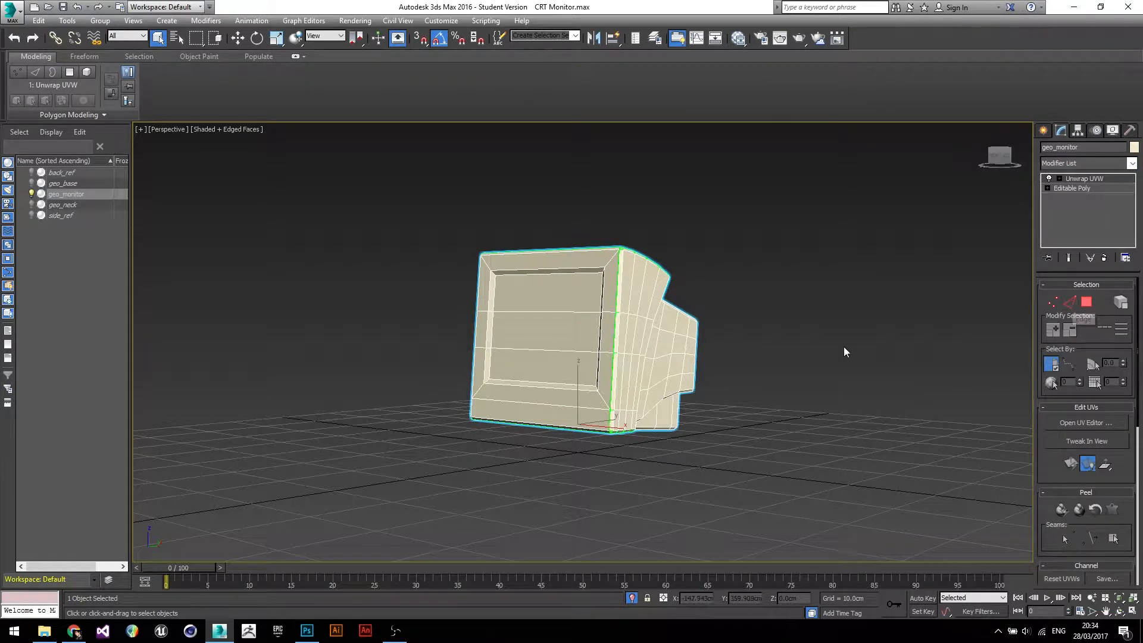
alt+middle_drag(398, 206, 418, 246)
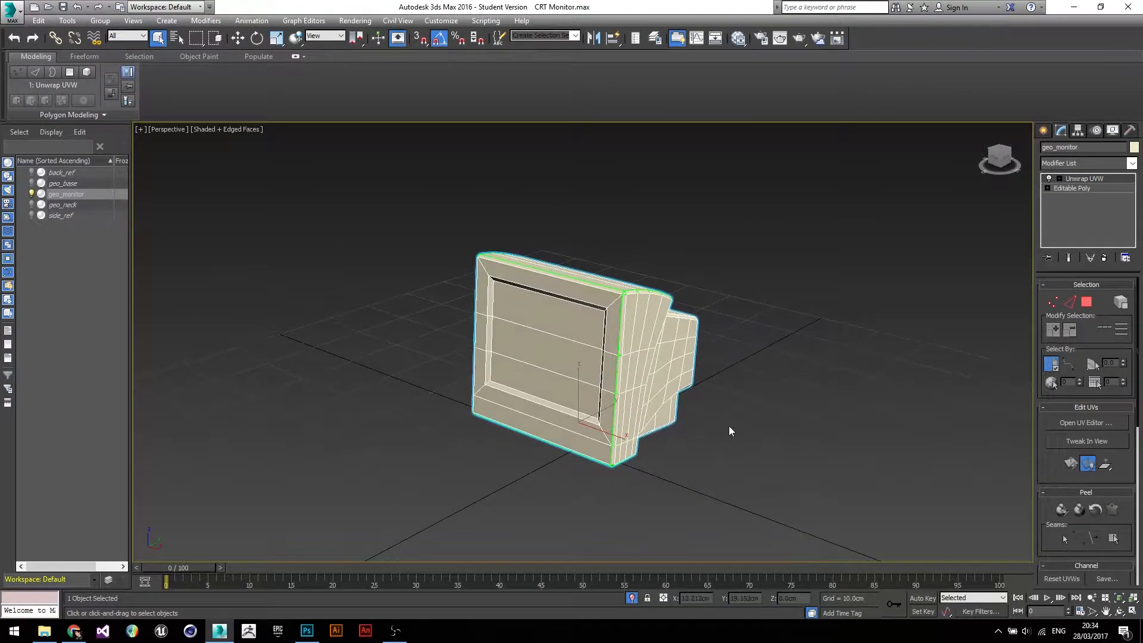
click(728, 426)
click(622, 300)
scroll(610, 316, up, 3)
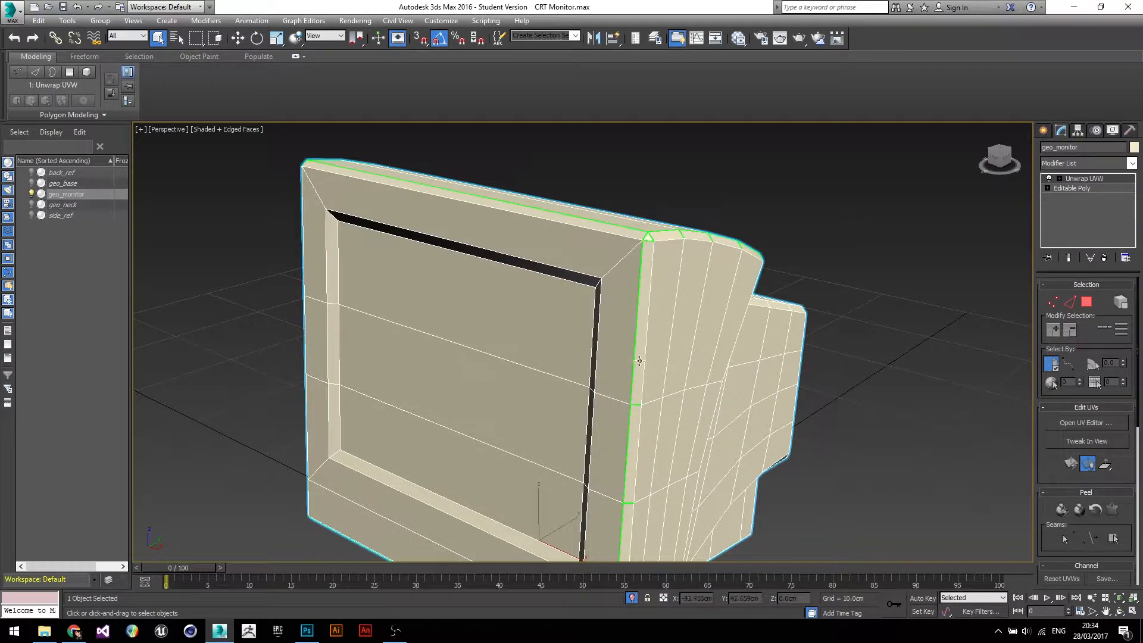
scroll(673, 424, down, 5)
middle_drag(673, 438, 646, 371)
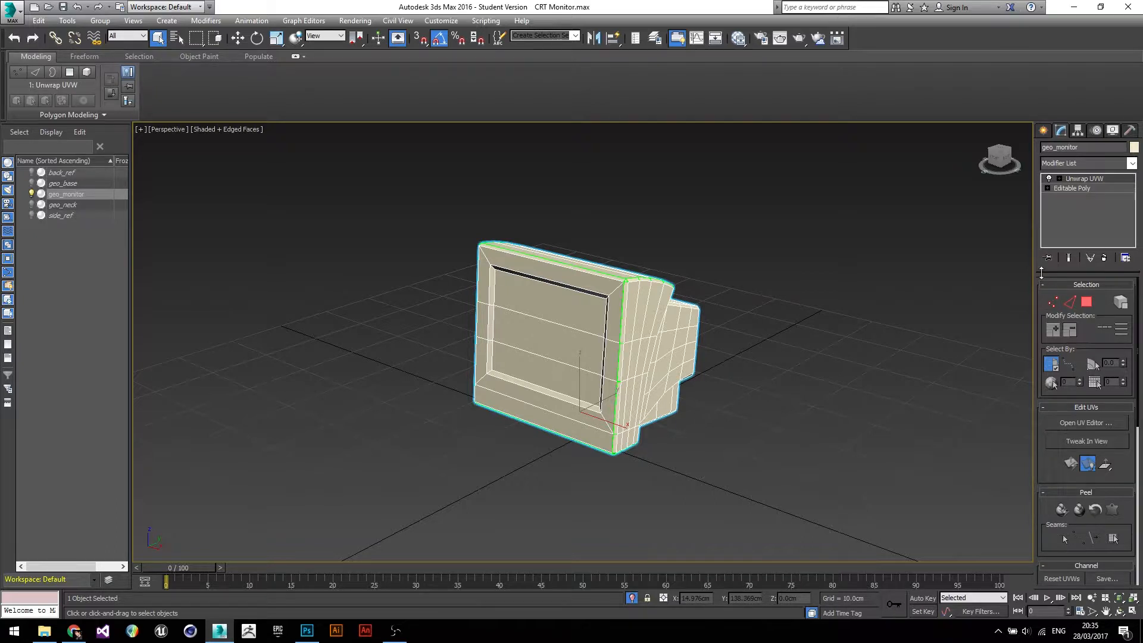
Widen the command panel to two columns and open the UV editor for the monitor body.
drag(1034, 264, 995, 263)
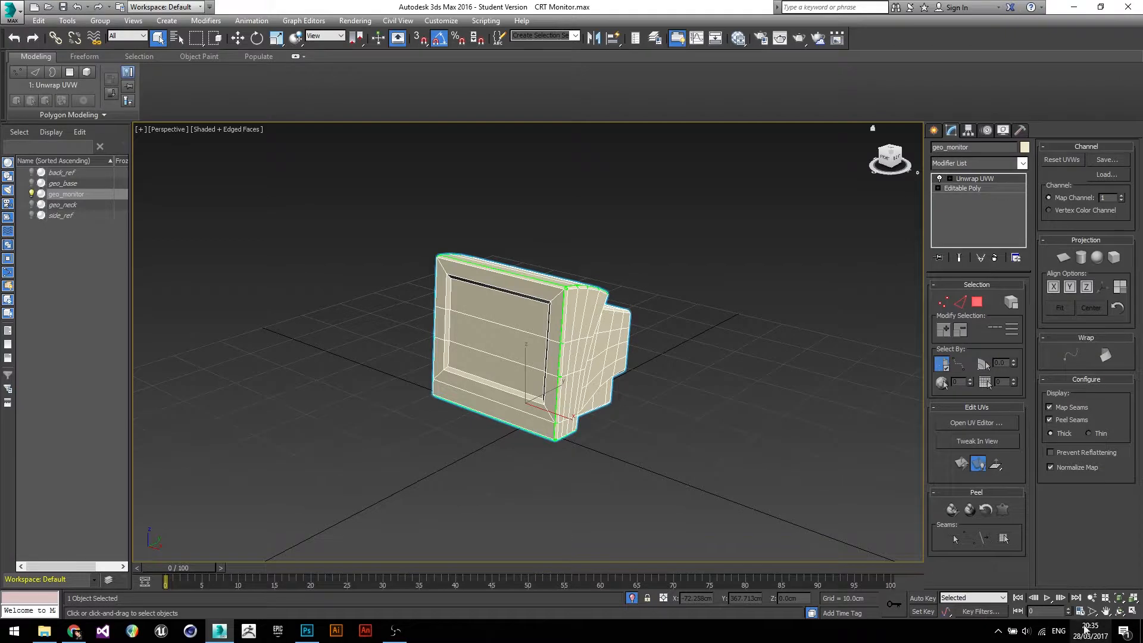
alt+middle_drag(728, 416, 774, 417)
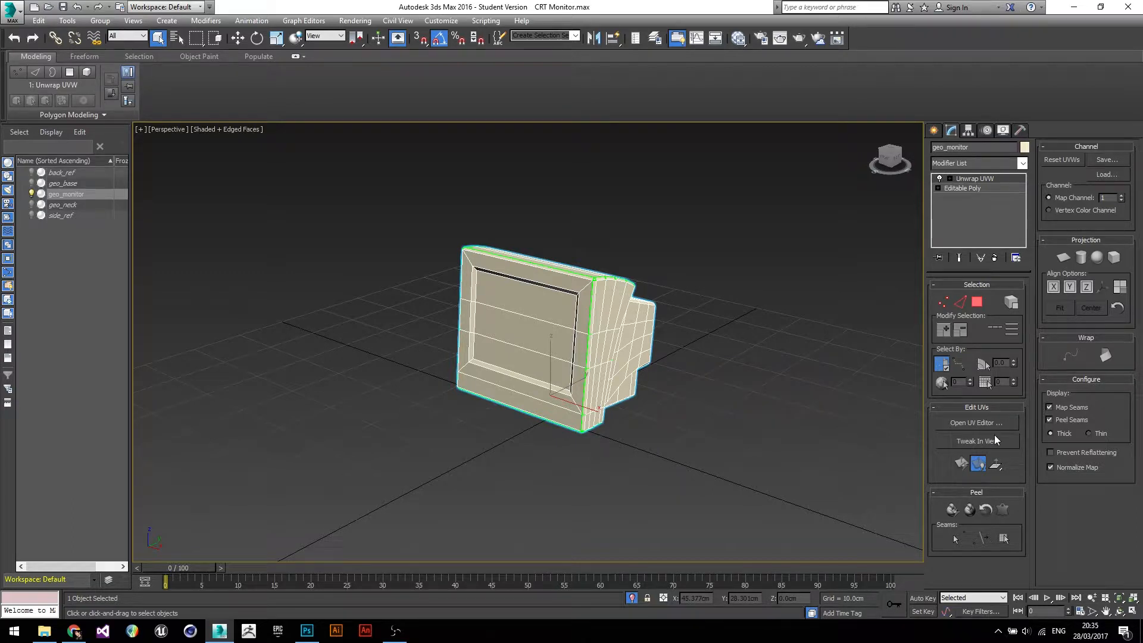
click(977, 424)
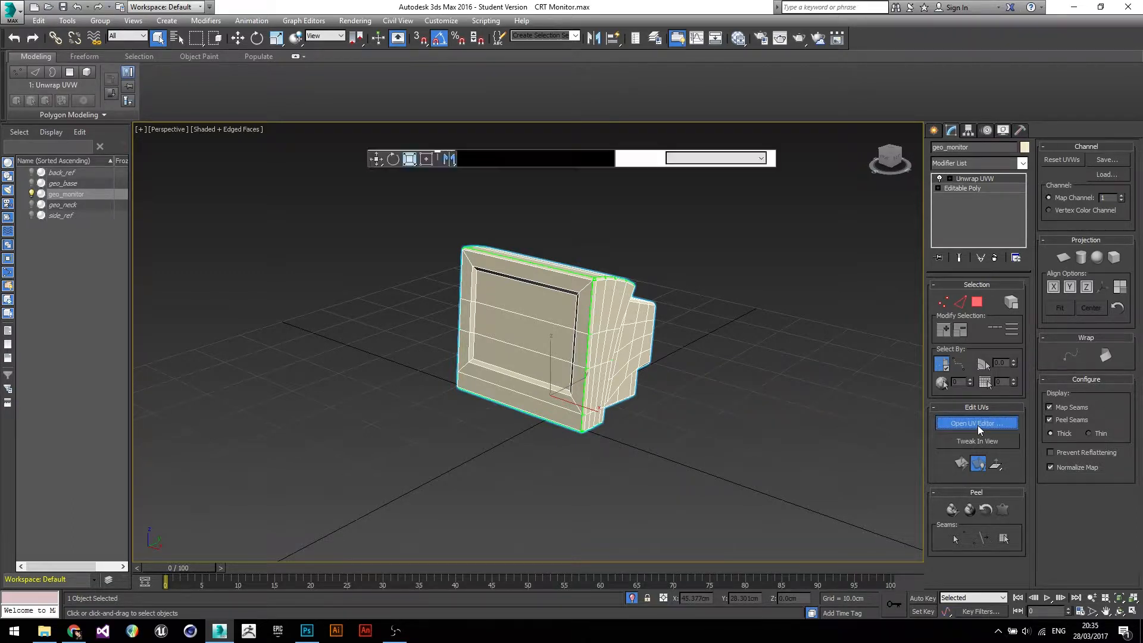
drag(232, 62, 302, 83)
Examine the monitor body's current UV layout and its position relative to the UV tile.
scroll(262, 198, down, 2)
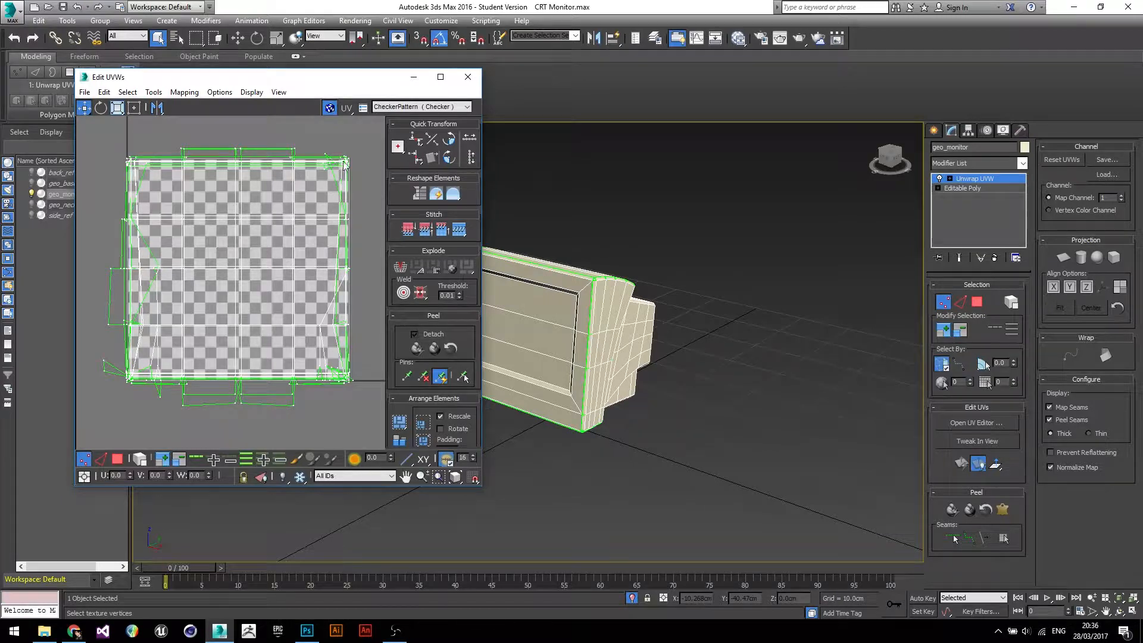
scroll(338, 401, down, 3)
middle_drag(351, 366, 298, 287)
scroll(284, 317, down, 4)
scroll(298, 287, down, 2)
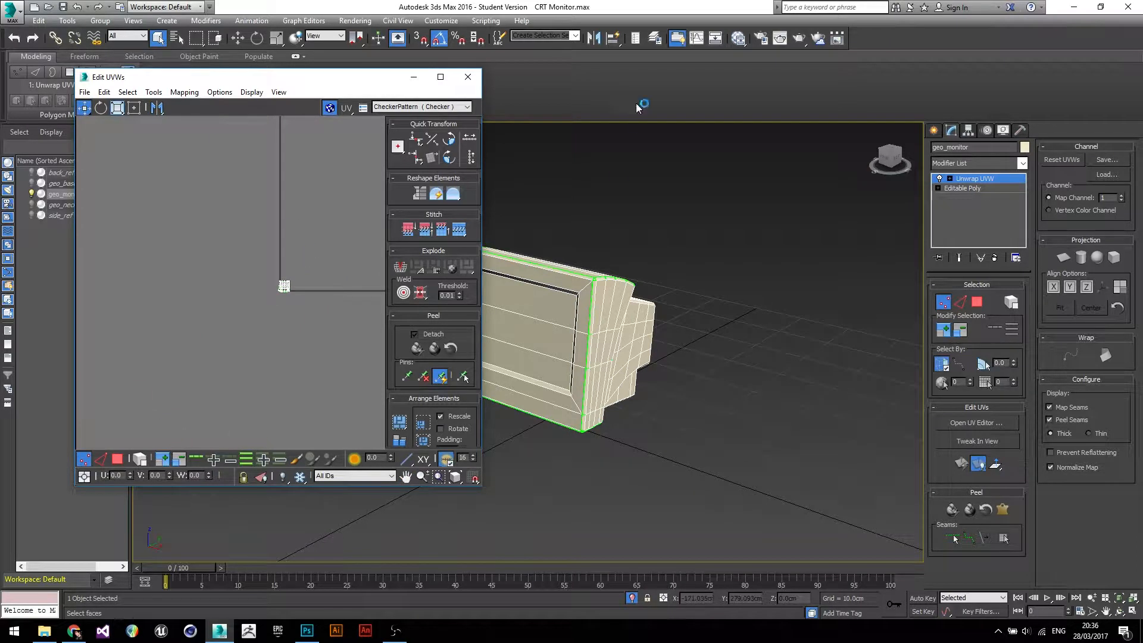
scroll(283, 292, up, 9)
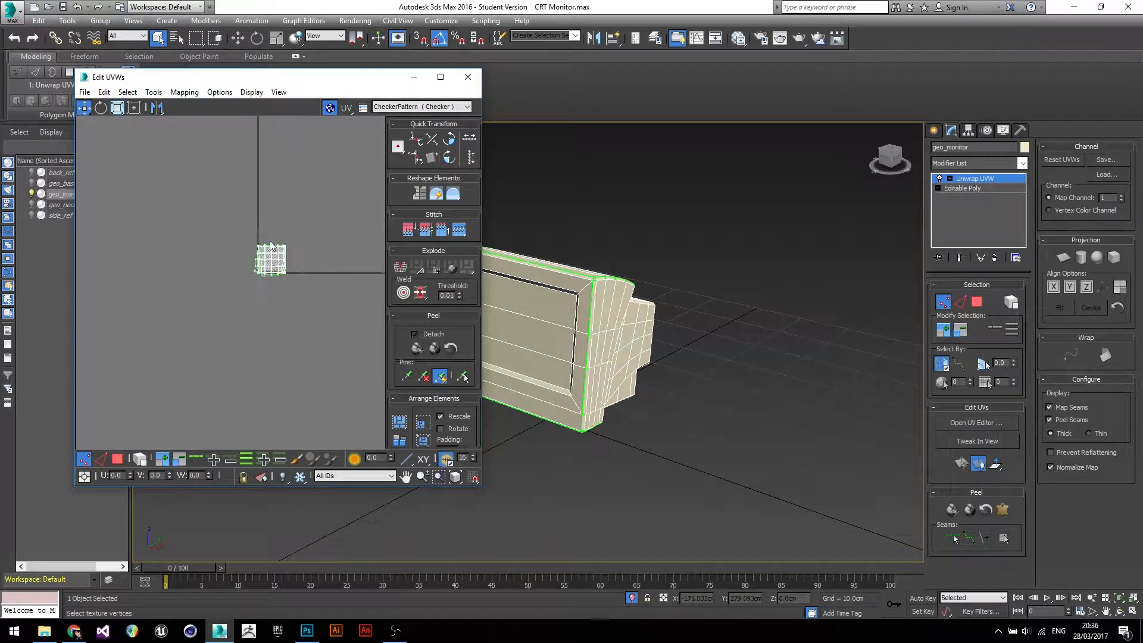
scroll(330, 304, up, 2)
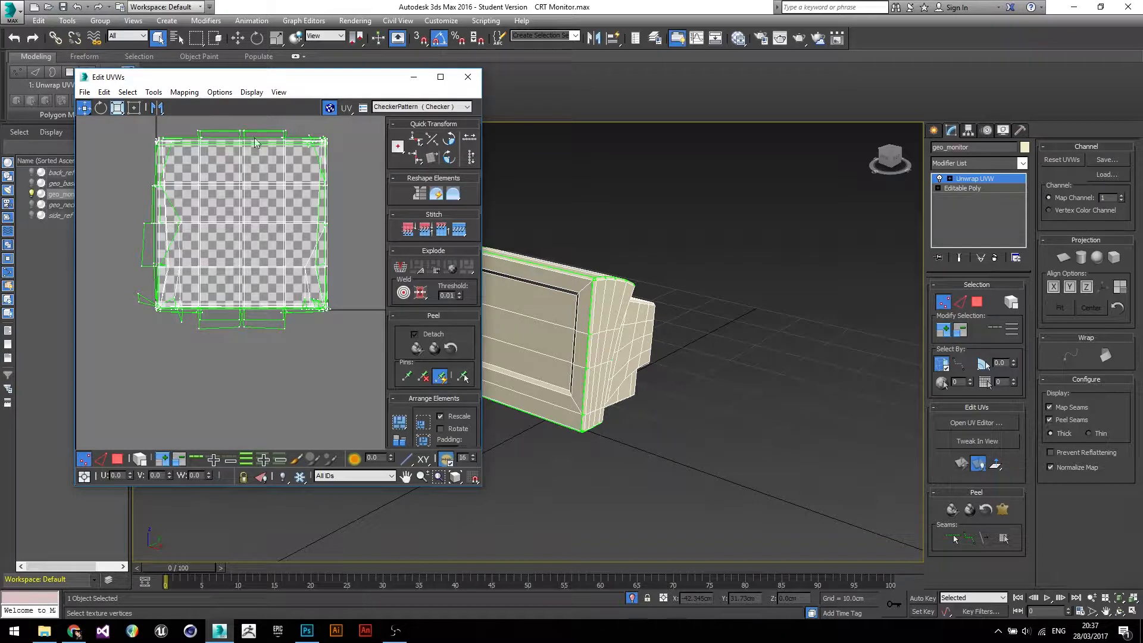
Move the UV editor clear of the model and show the CheckerPattern texture on the monitor body.
drag(282, 75, 222, 70)
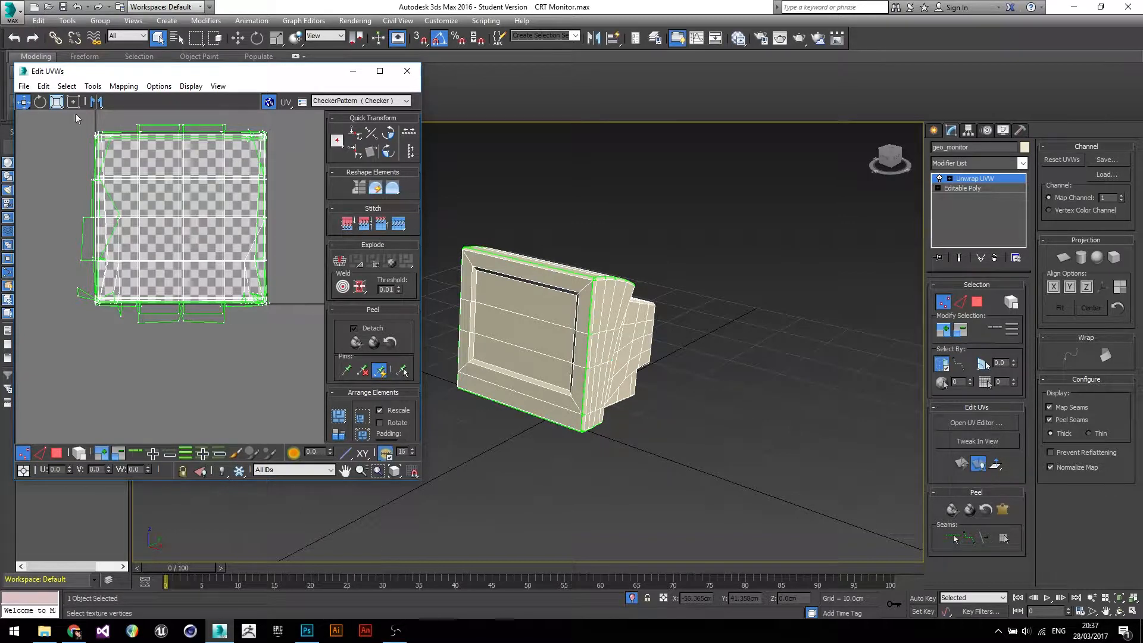
click(337, 101)
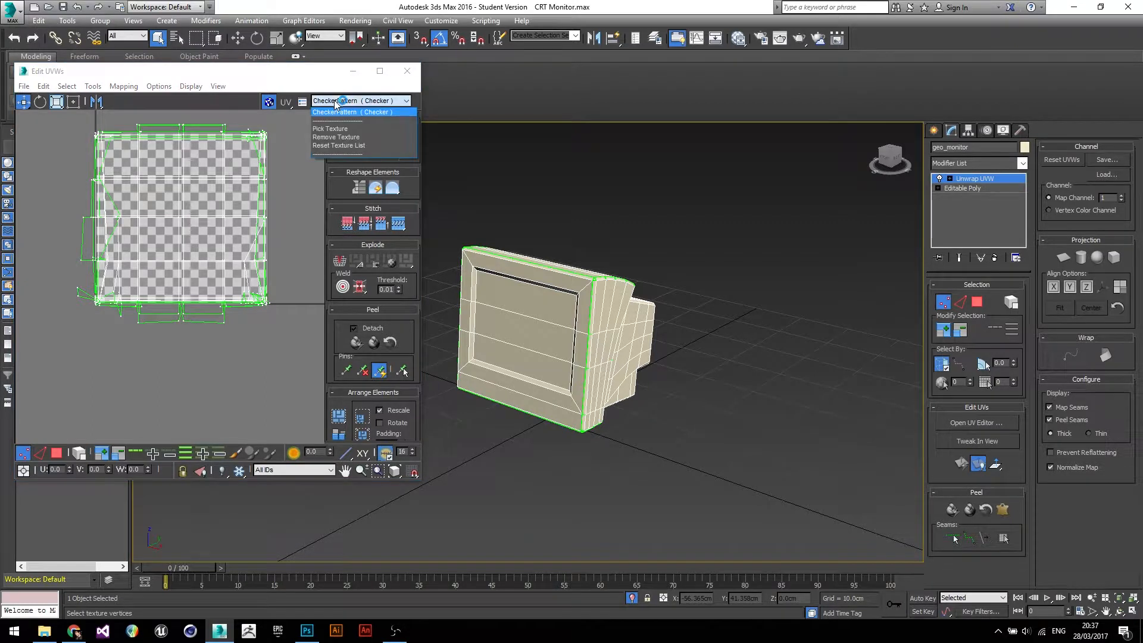
click(351, 114)
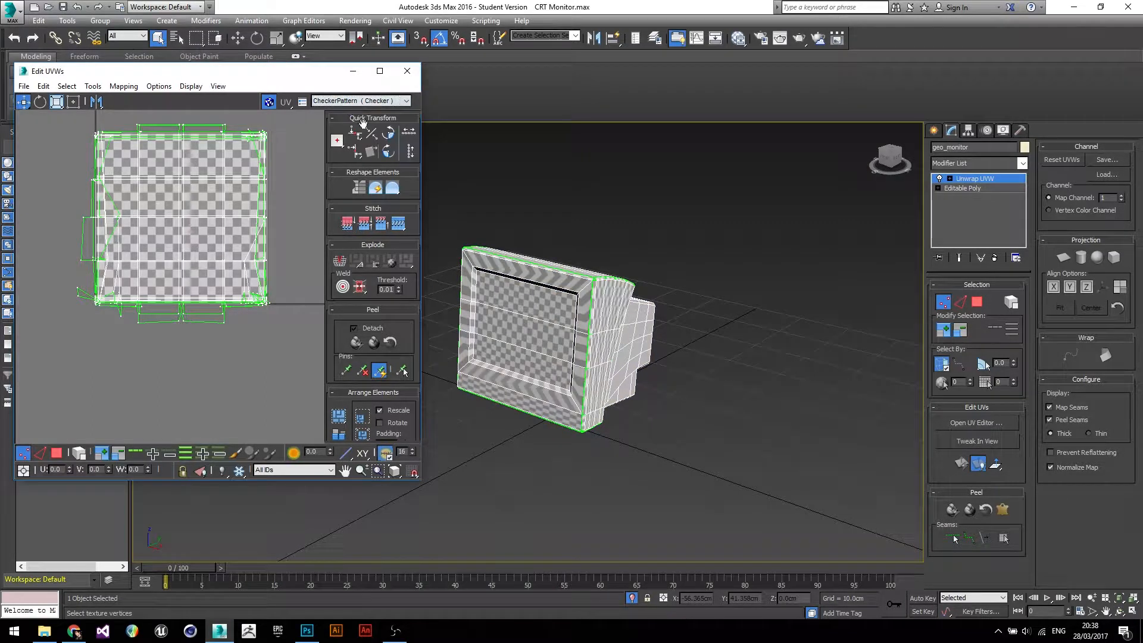
Examine the checker pattern on the monitor's front, sides and back for stretching and distortion.
alt+middle_drag(585, 360, 576, 332)
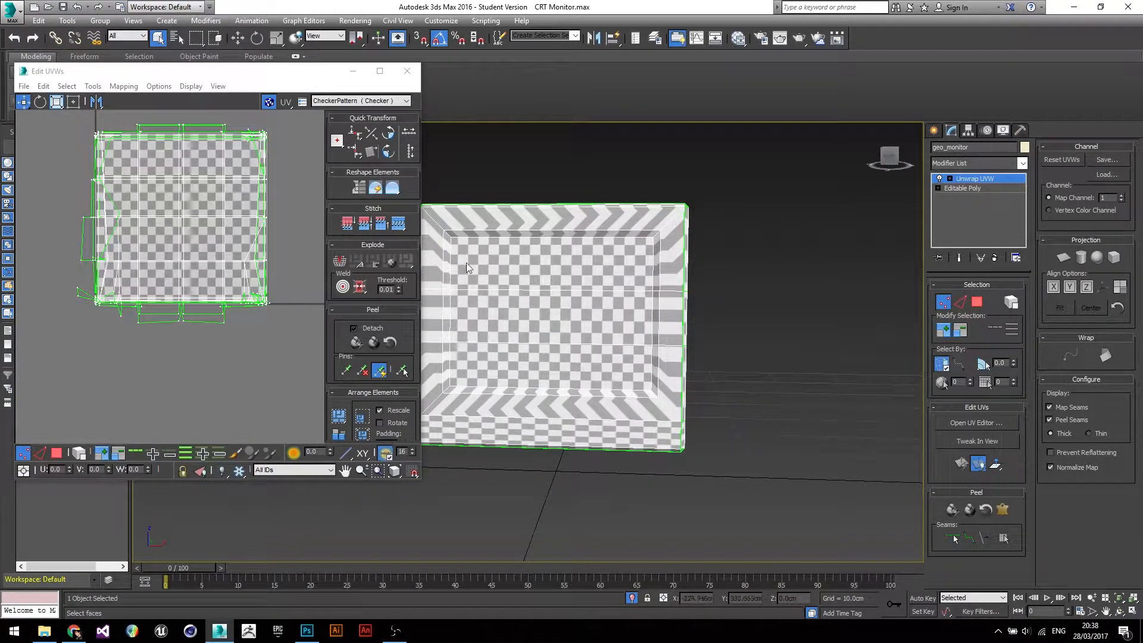
scroll(462, 291, up, 5)
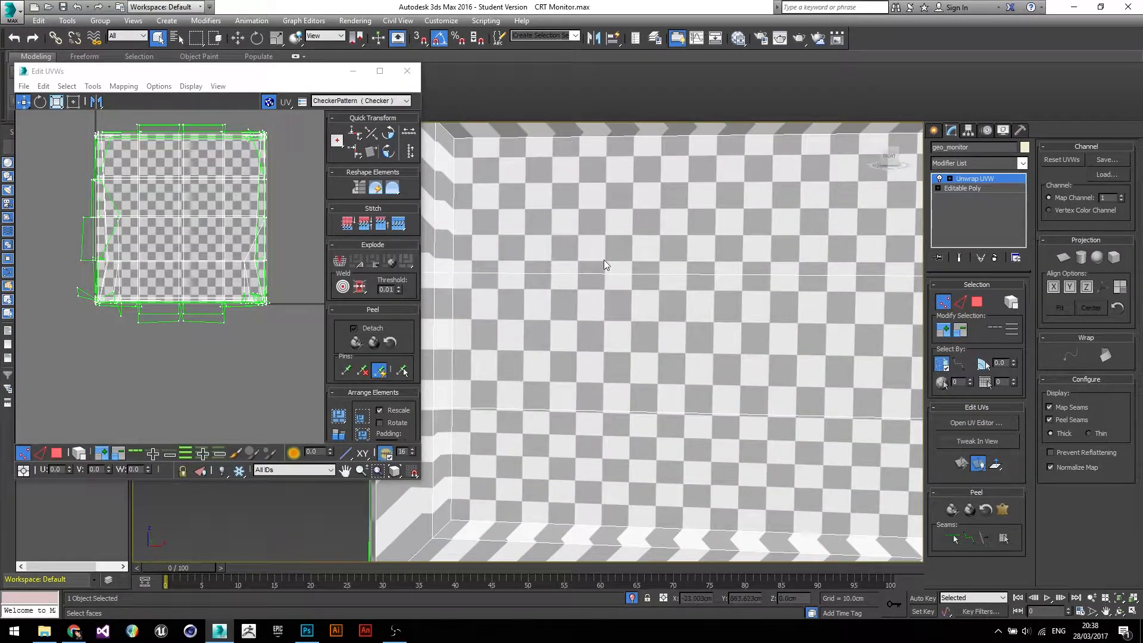
scroll(604, 259, down, 5)
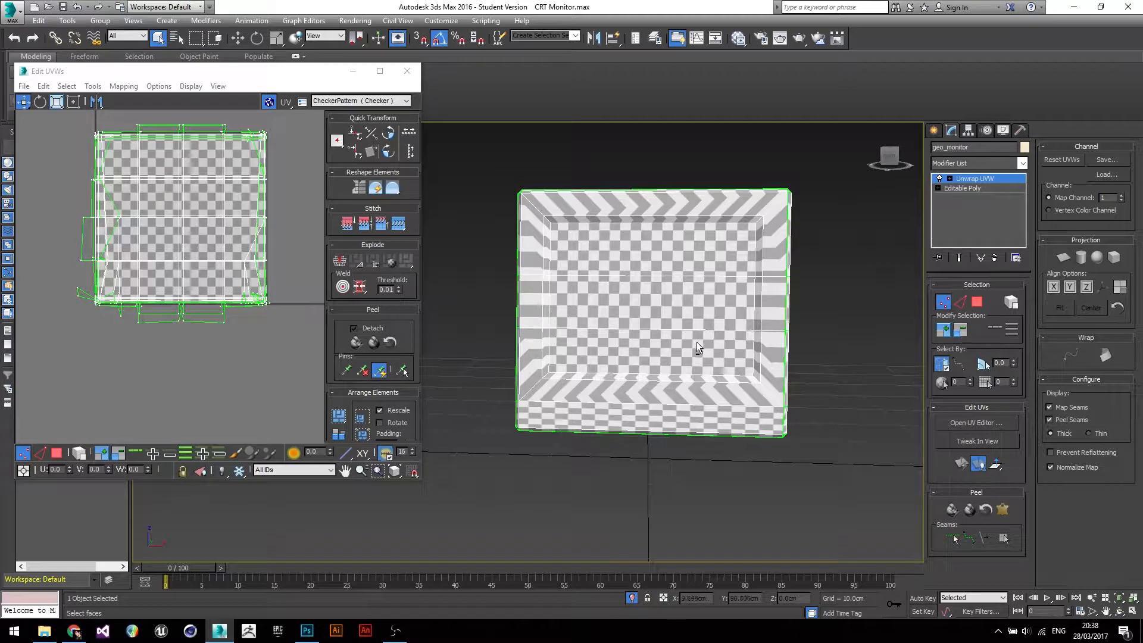
alt+middle_drag(697, 342, 717, 358)
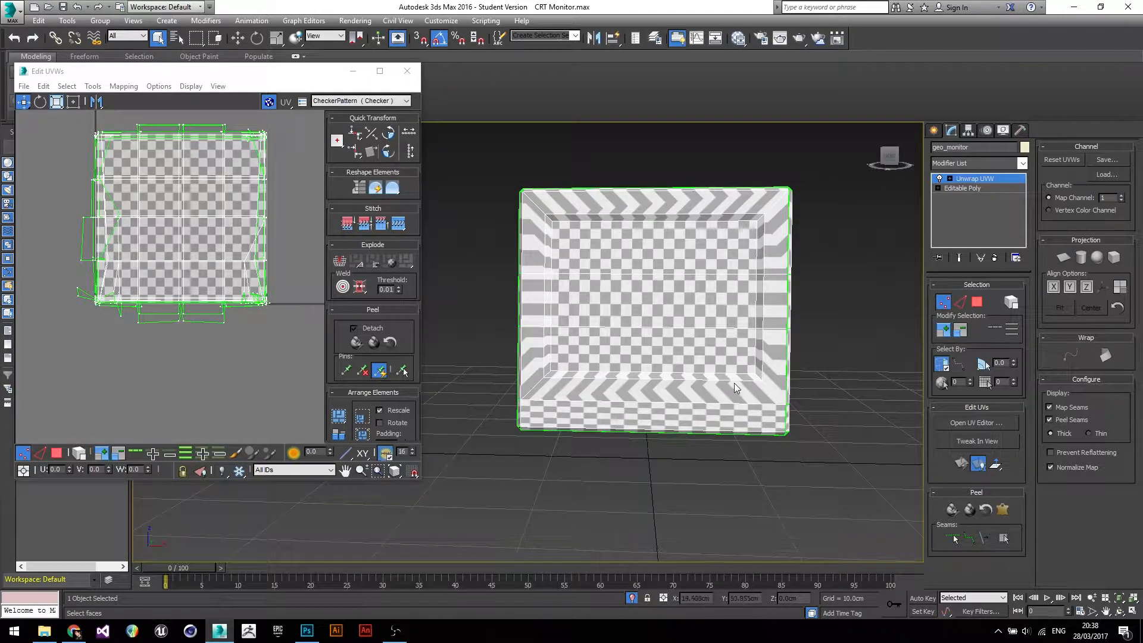
alt+middle_drag(616, 437, 834, 280)
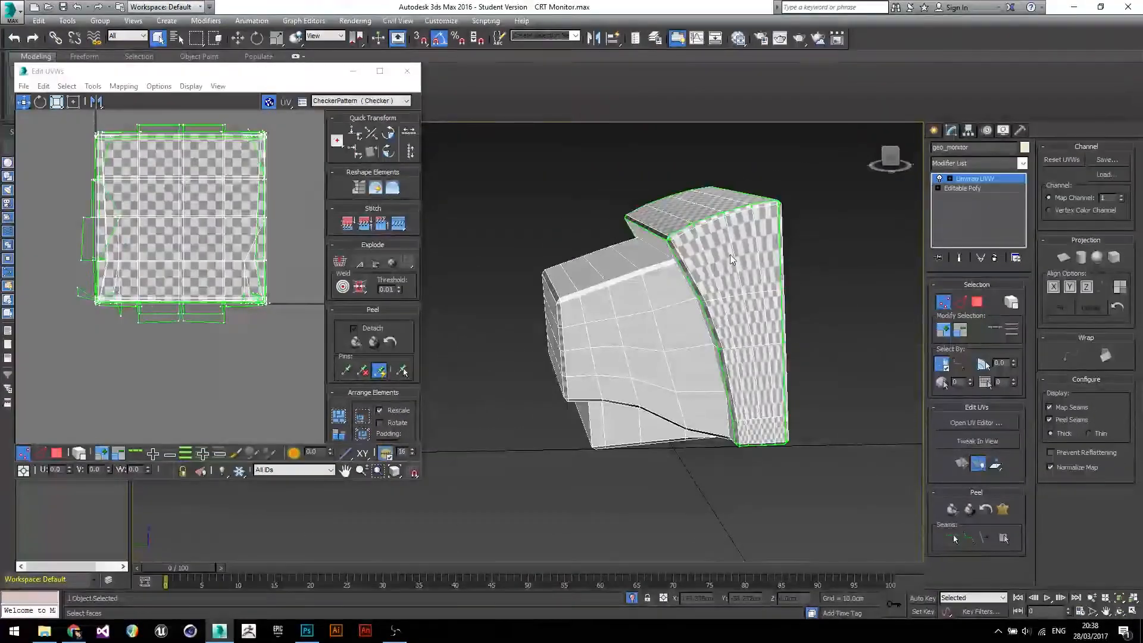
alt+middle_drag(673, 276, 558, 280)
alt+middle_drag(649, 403, 477, 396)
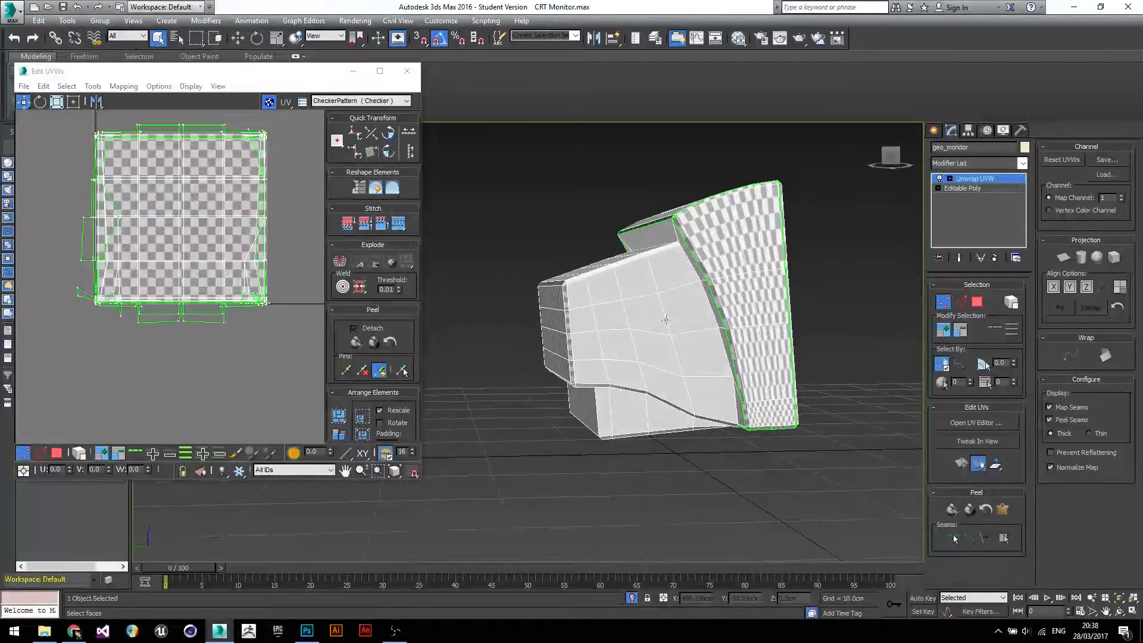
scroll(687, 310, up, 3)
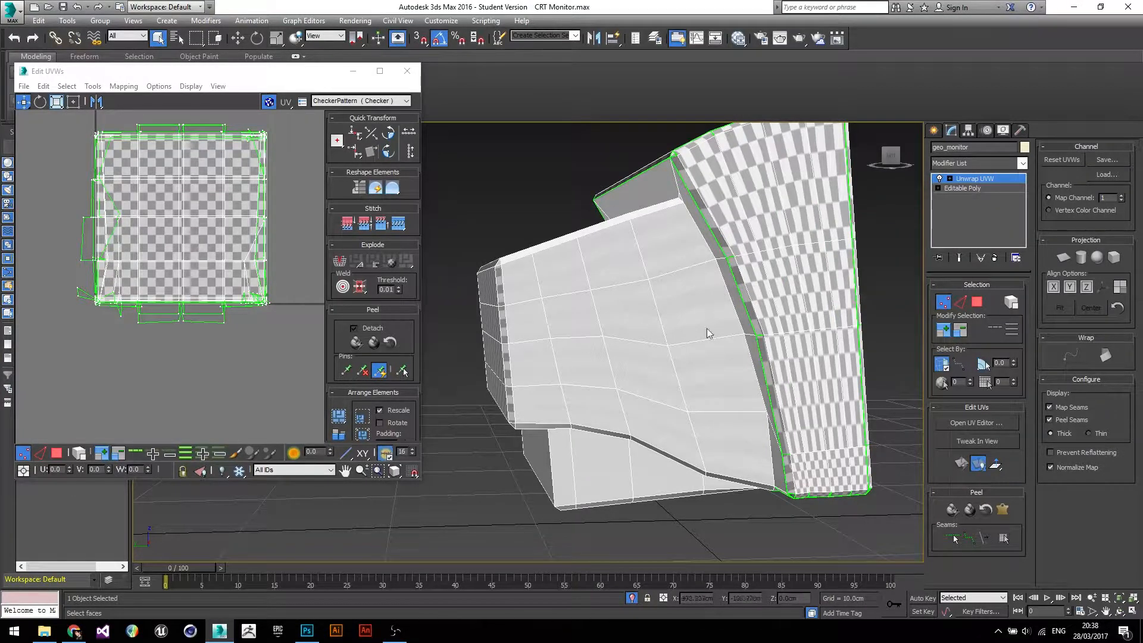
alt+middle_drag(689, 365, 622, 321)
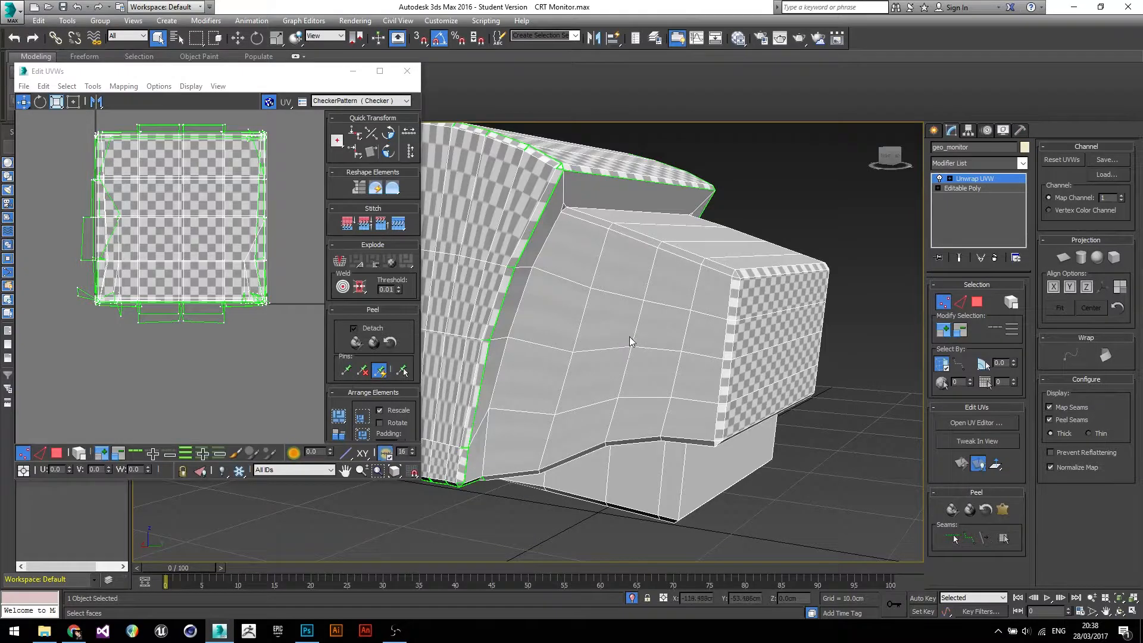
scroll(662, 352, down, 4)
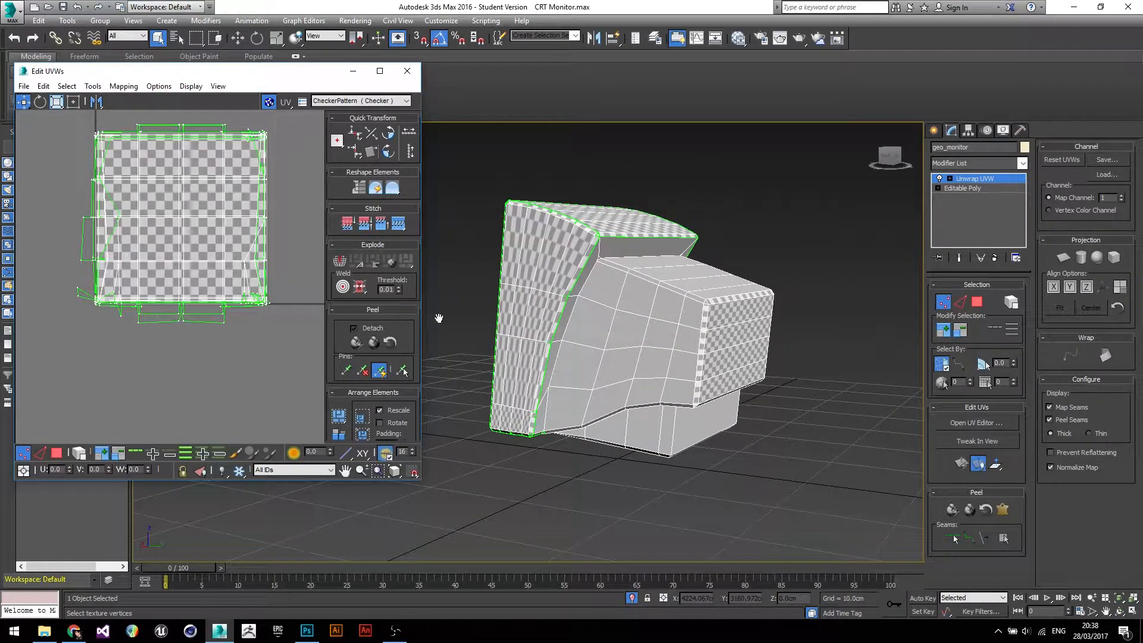
alt+middle_drag(661, 327, 757, 343)
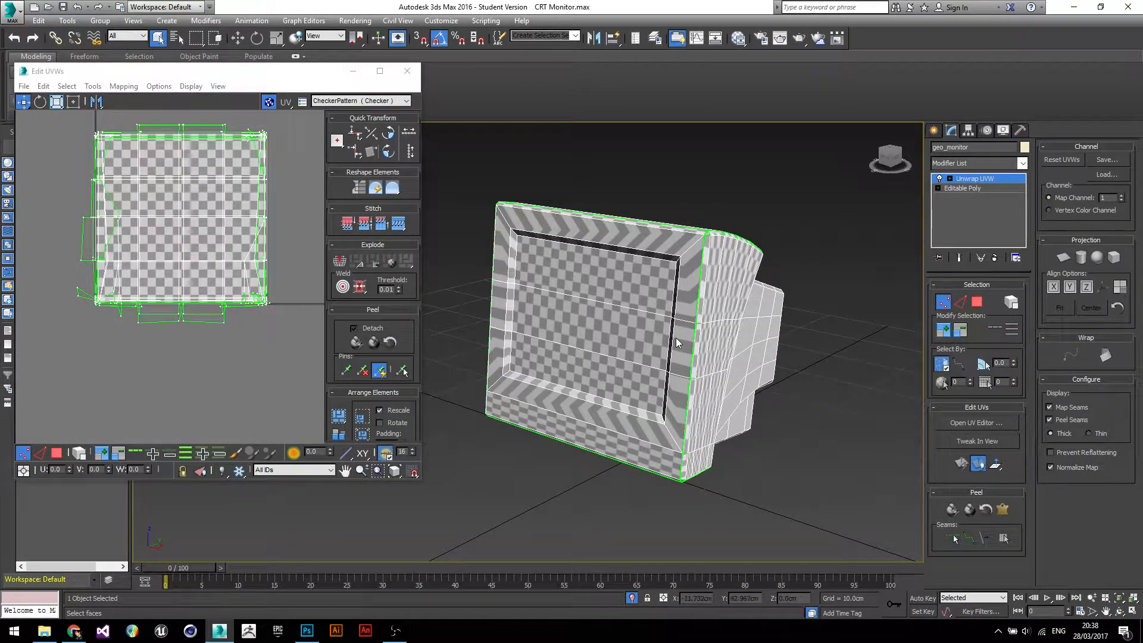
scroll(710, 349, down, 2)
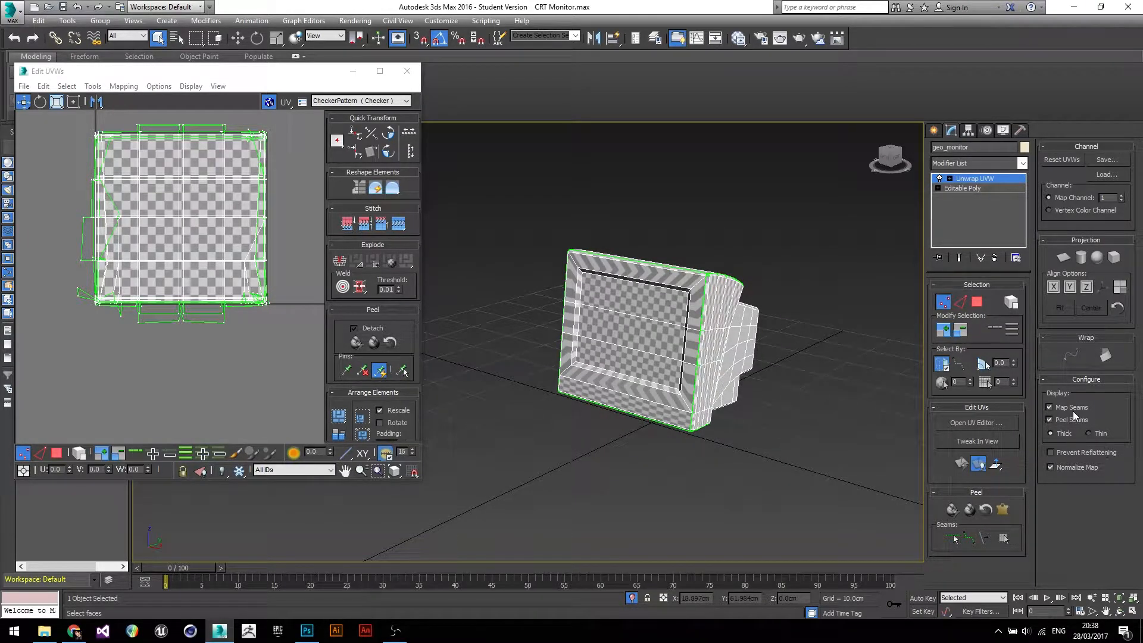
Turn off the Map Seams display and examine the checker pattern around the monitor's upper front corner.
click(1051, 408)
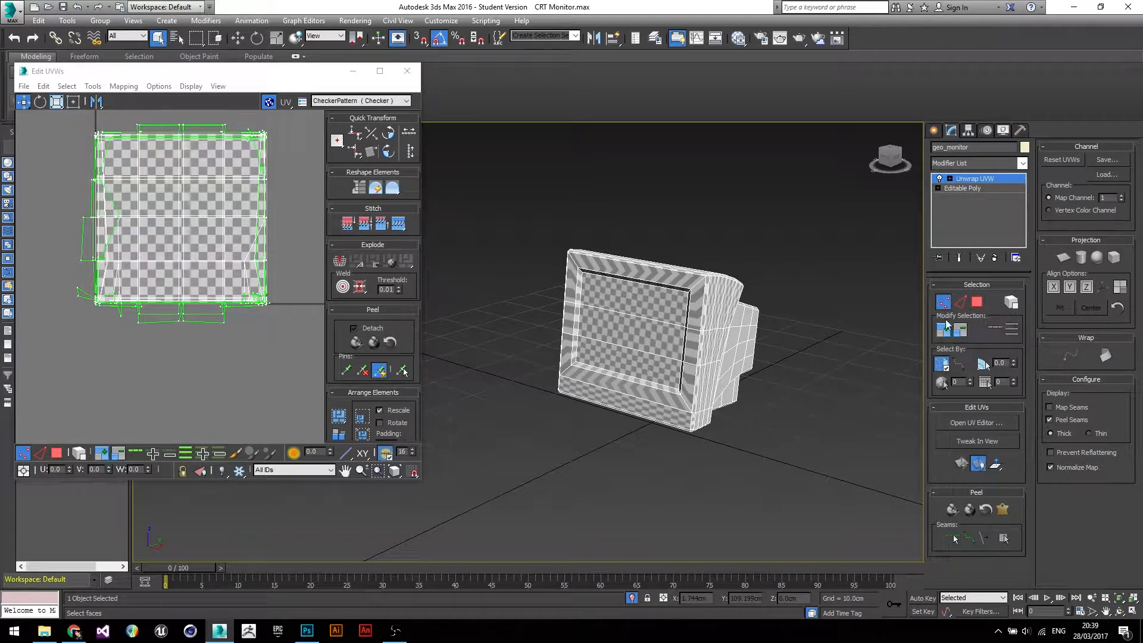
scroll(711, 274, up, 5)
scroll(712, 274, up, 4)
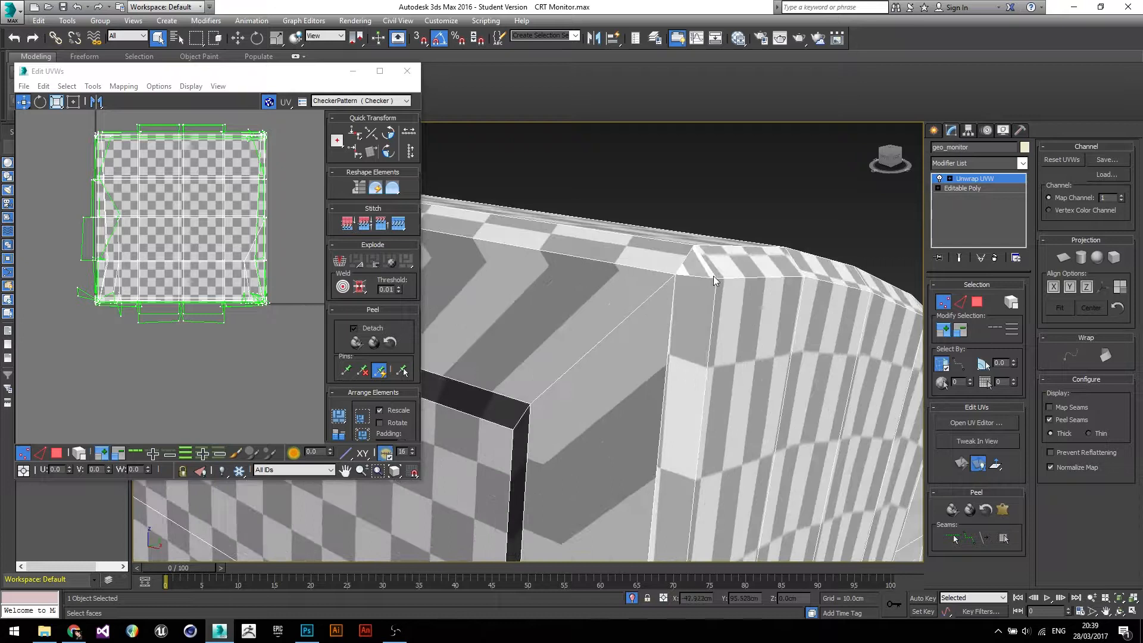
scroll(667, 298, down, 3)
scroll(660, 295, up, 2)
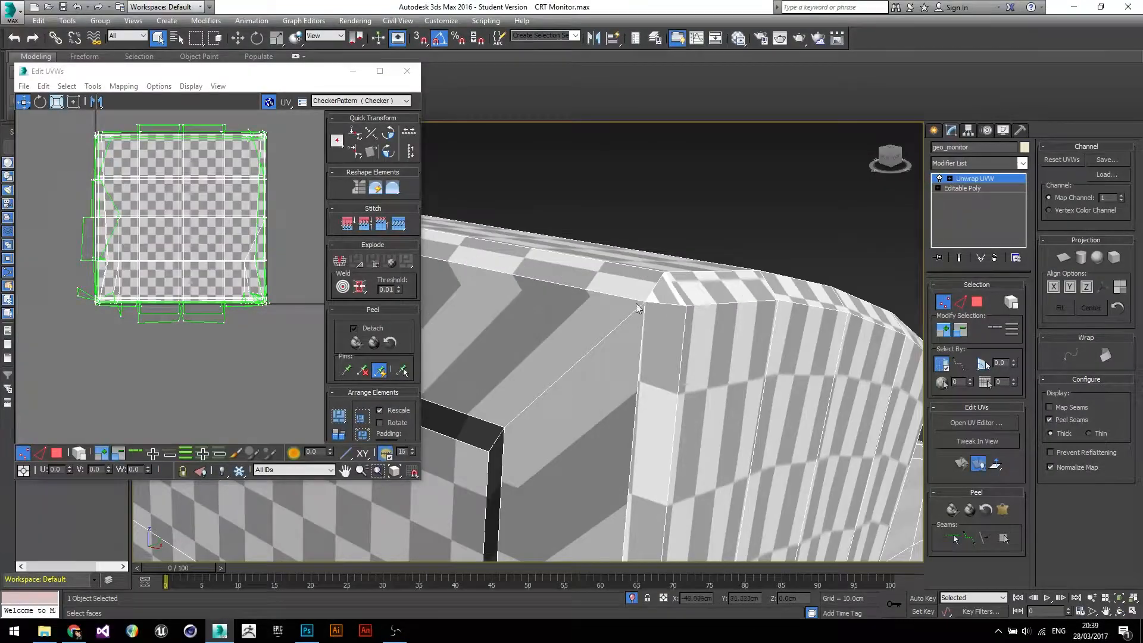
scroll(648, 334, down, 2)
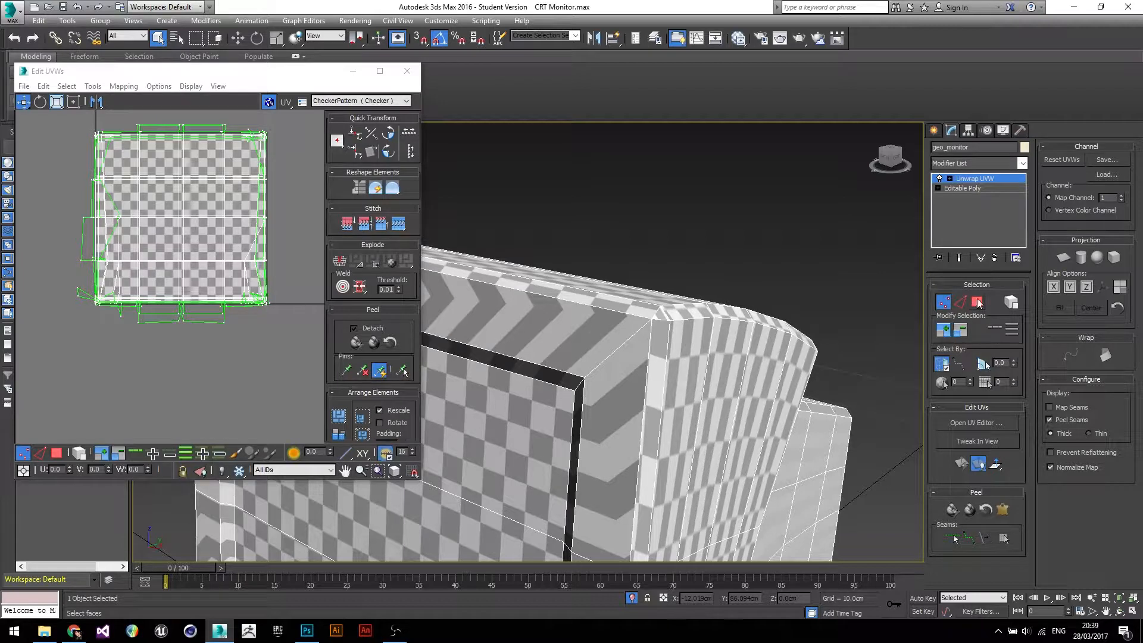
Select the vertex at the monitor's upper front corner to locate it in the UV layout, and clear the selection.
click(943, 303)
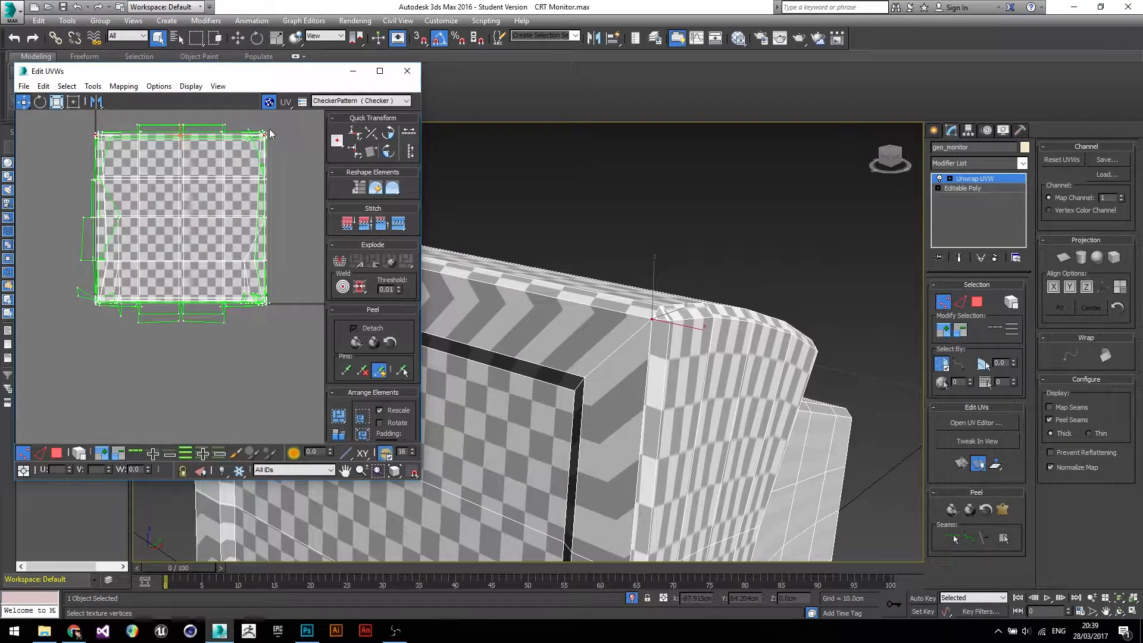
mouse_move(265, 134)
mouse_down()
mouse_move(281, 128)
mouse_move(287, 153)
mouse_move(262, 138)
mouse_up()
click(314, 181)
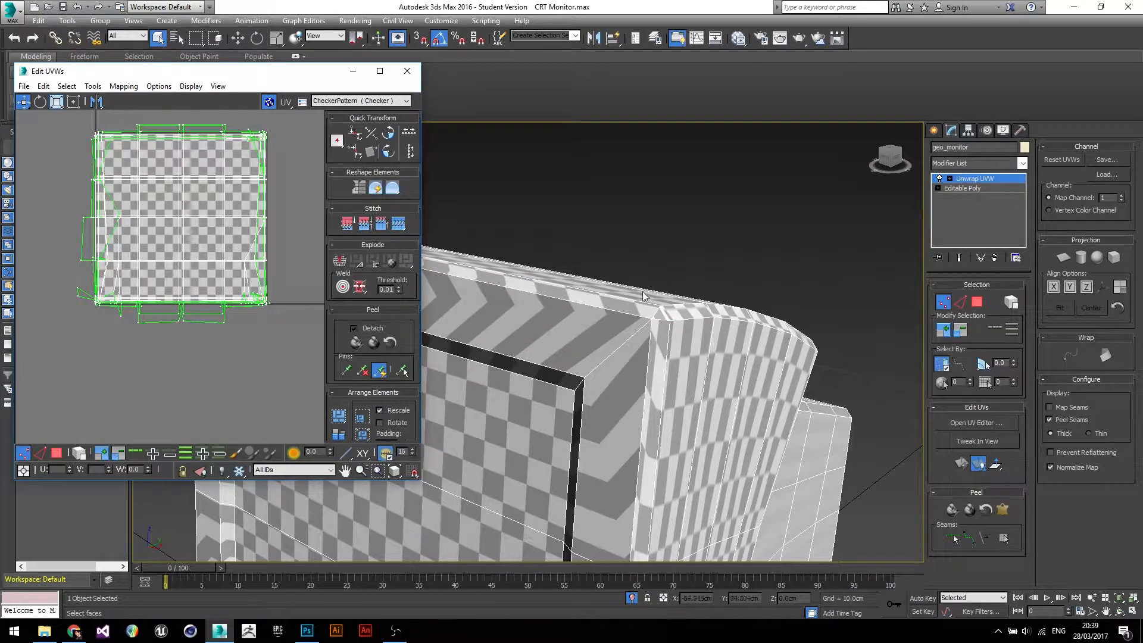
Select the monitor's screen polygons and add the recess faces along the screen's upper and left edges.
scroll(583, 294, down, 5)
middle_drag(578, 296, 684, 294)
scroll(684, 294, down, 1)
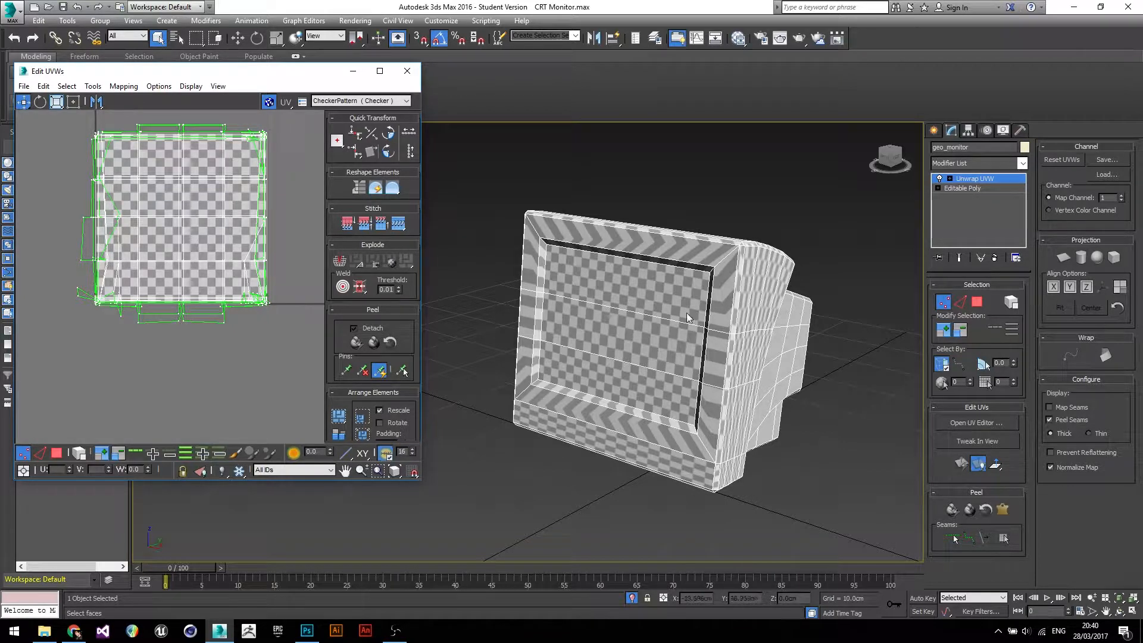
click(978, 303)
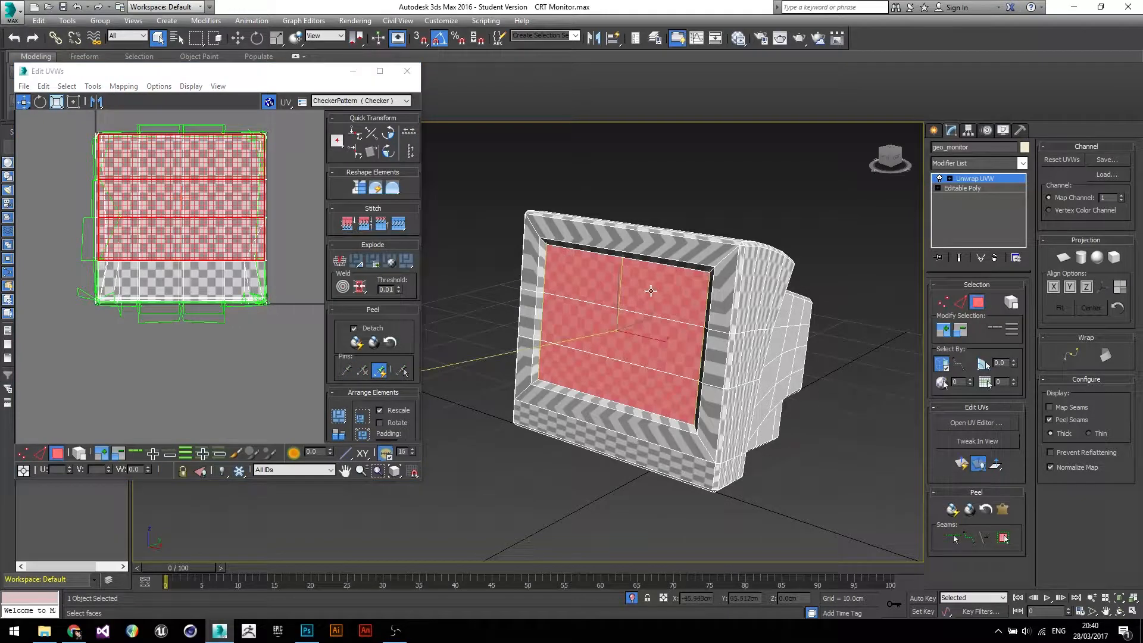
ctrl+click(632, 258)
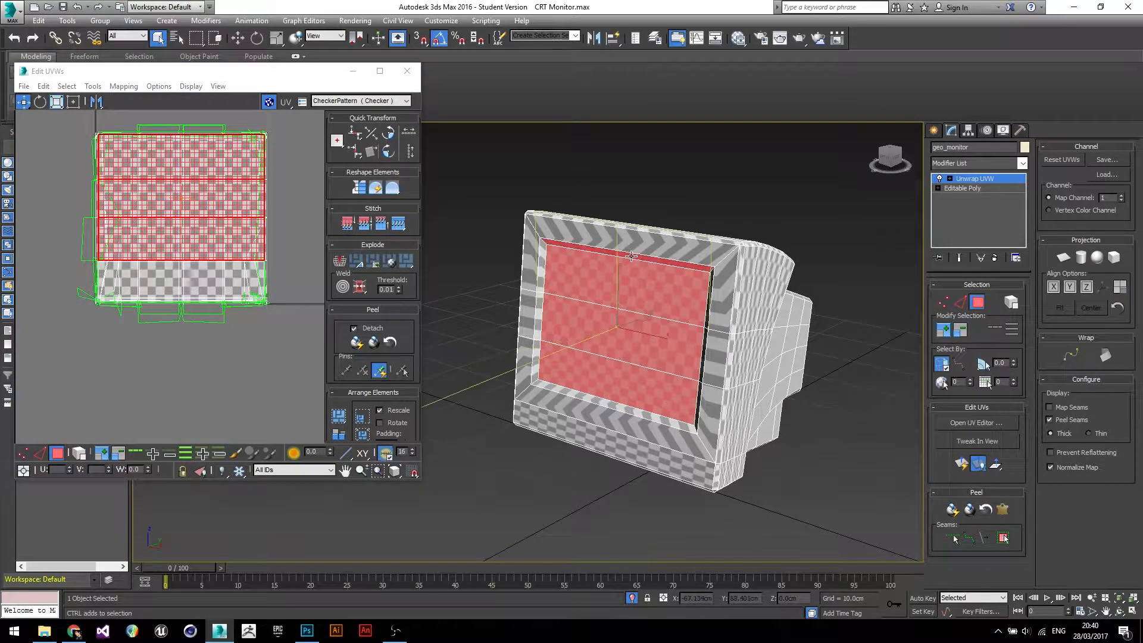
ctrl+click(542, 270)
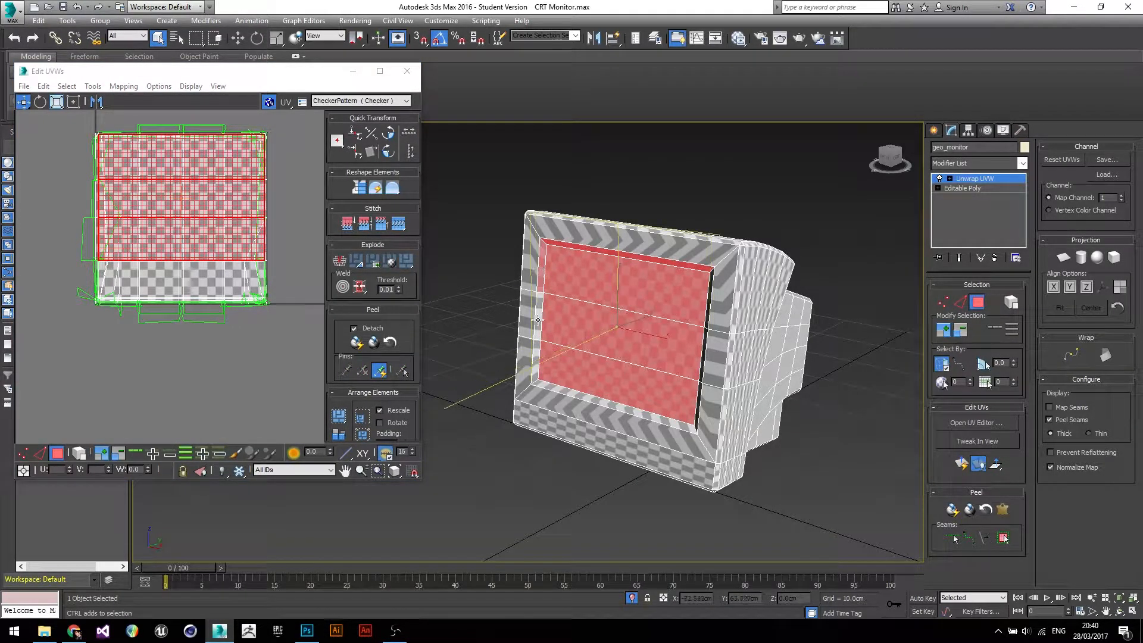
ctrl+click(536, 366)
ctrl+click(537, 320)
ctrl+click(528, 319)
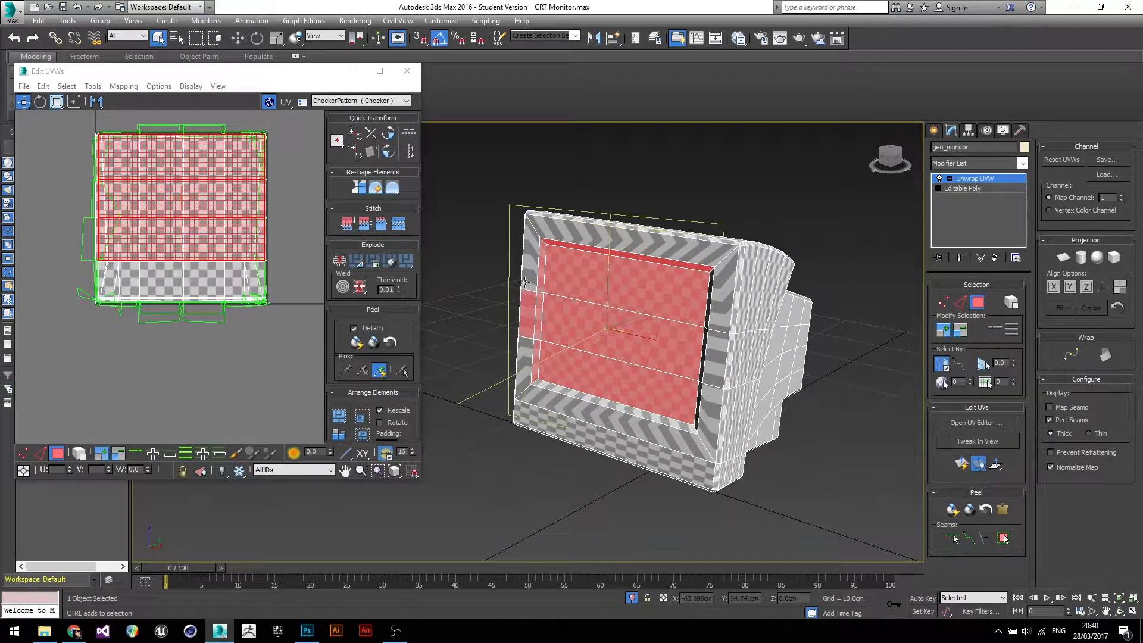
Add the remaining recess faces, the surrounding bezel faces and the lower front strip to the polygon selection.
ctrl+click(547, 234)
ctrl+click(716, 303)
ctrl+click(712, 305)
ctrl+click(709, 360)
ctrl+click(704, 411)
ctrl+click(696, 411)
ctrl+click(686, 437)
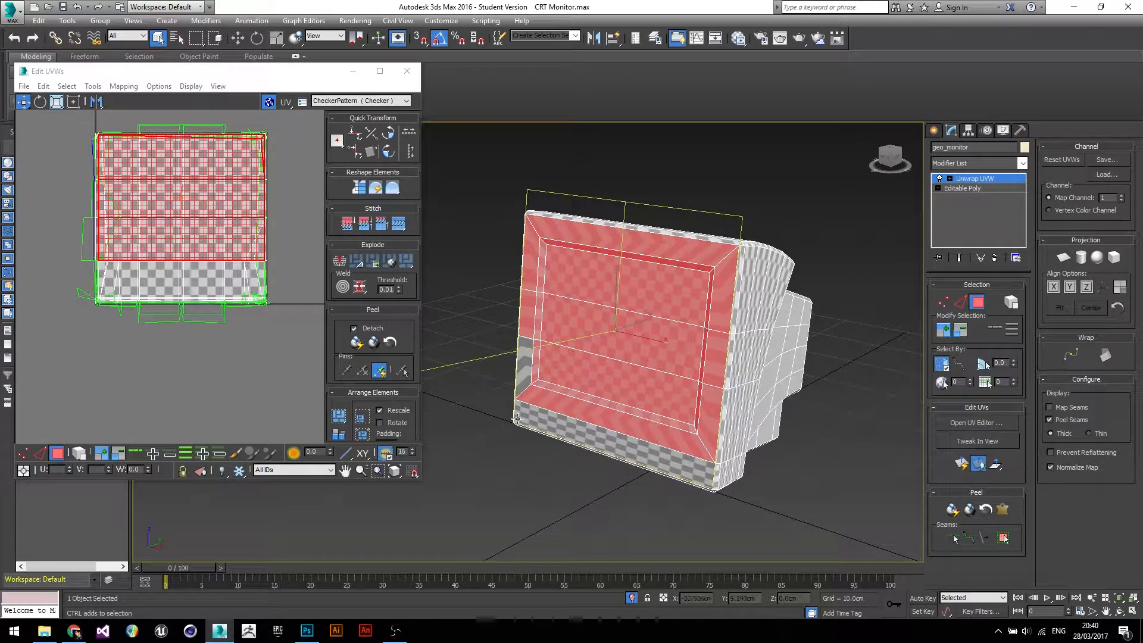
ctrl+click(630, 433)
Grow the front polygon selection once to include the narrow edge faces around the monitor's front.
alt+middle_drag(630, 433, 710, 384)
scroll(710, 384, up, 4)
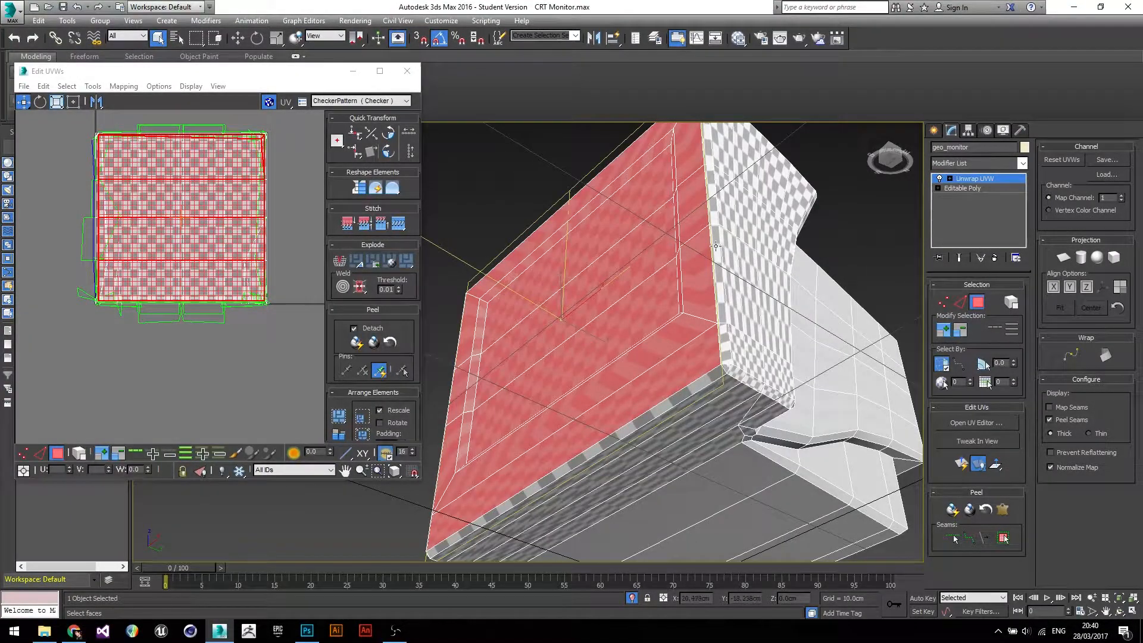
alt+middle_drag(725, 369, 667, 348)
scroll(692, 411, down, 2)
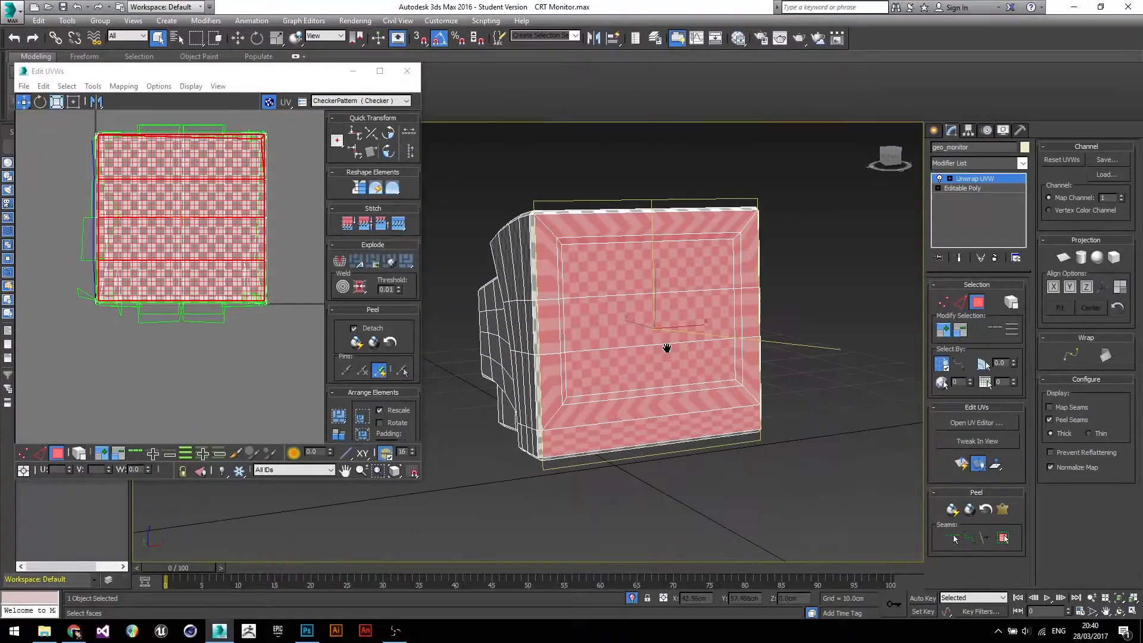
click(942, 331)
alt+middle_drag(774, 381, 754, 433)
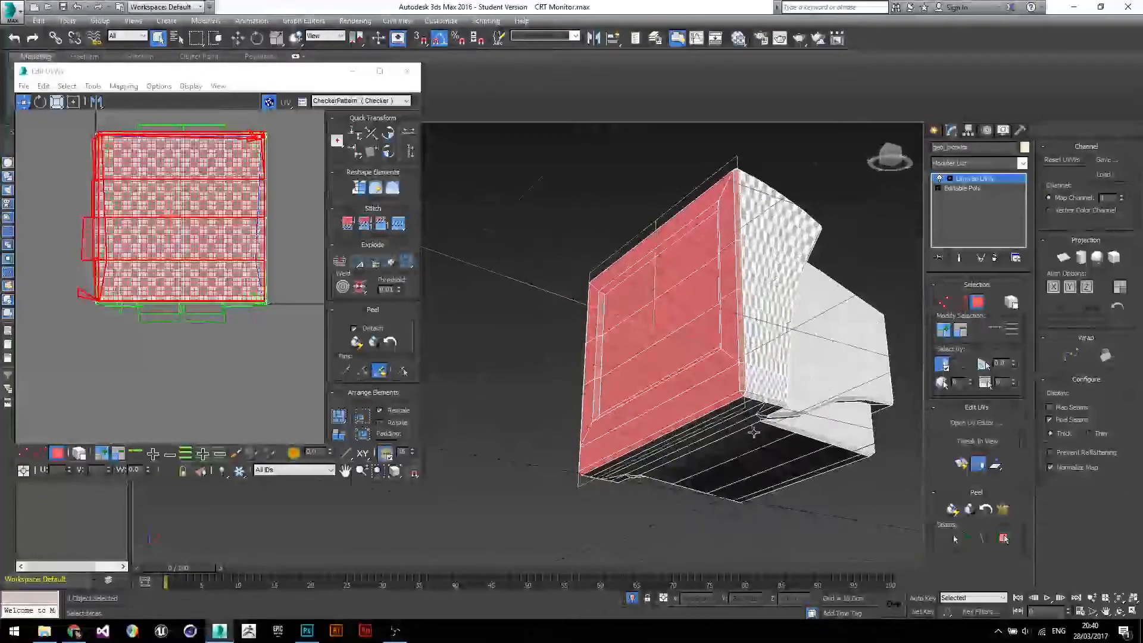
scroll(717, 304, up, 5)
alt+middle_drag(670, 273, 745, 363)
middle_drag(745, 363, 619, 432)
scroll(778, 392, down, 4)
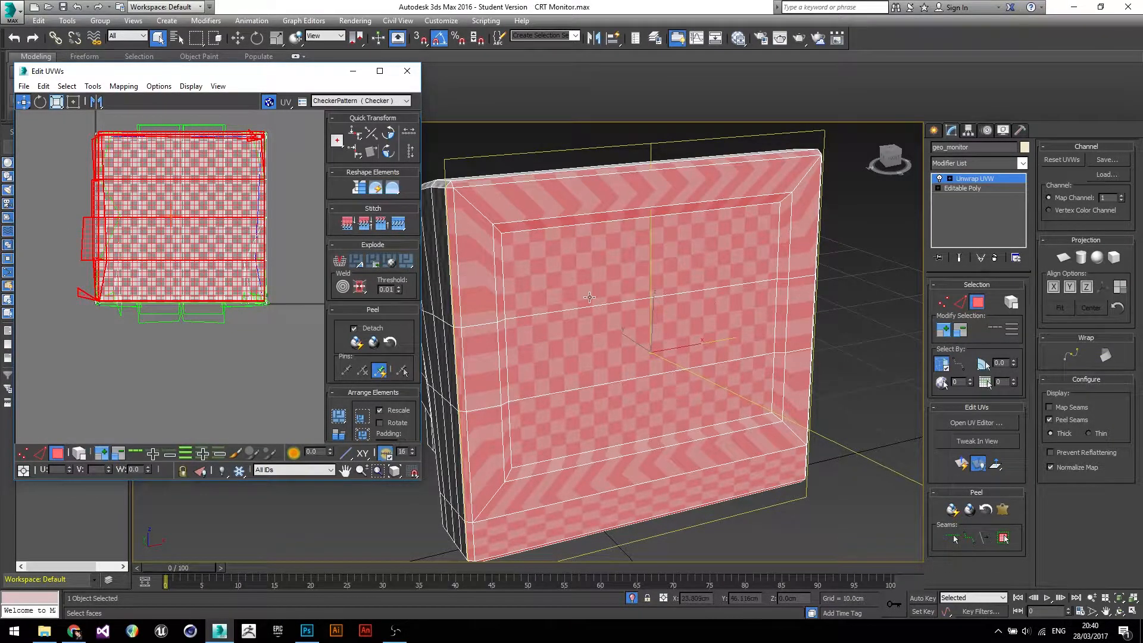
Apply a Planar Map projection to the selected front faces.
scroll(616, 287, down, 5)
middle_drag(617, 287, 610, 269)
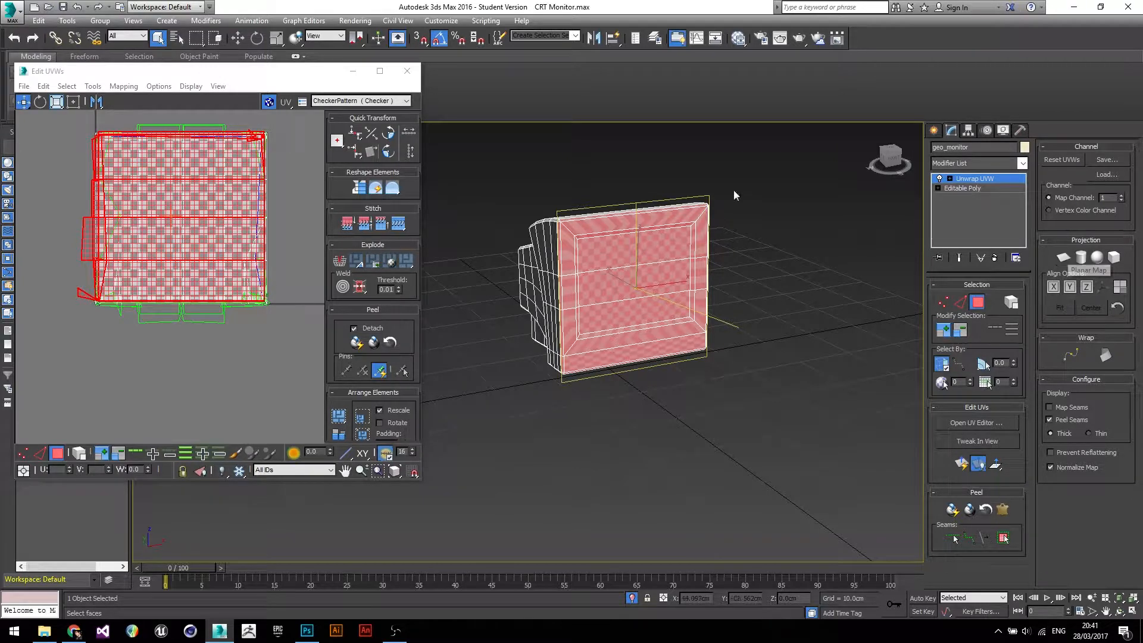
click(1062, 260)
click(1063, 260)
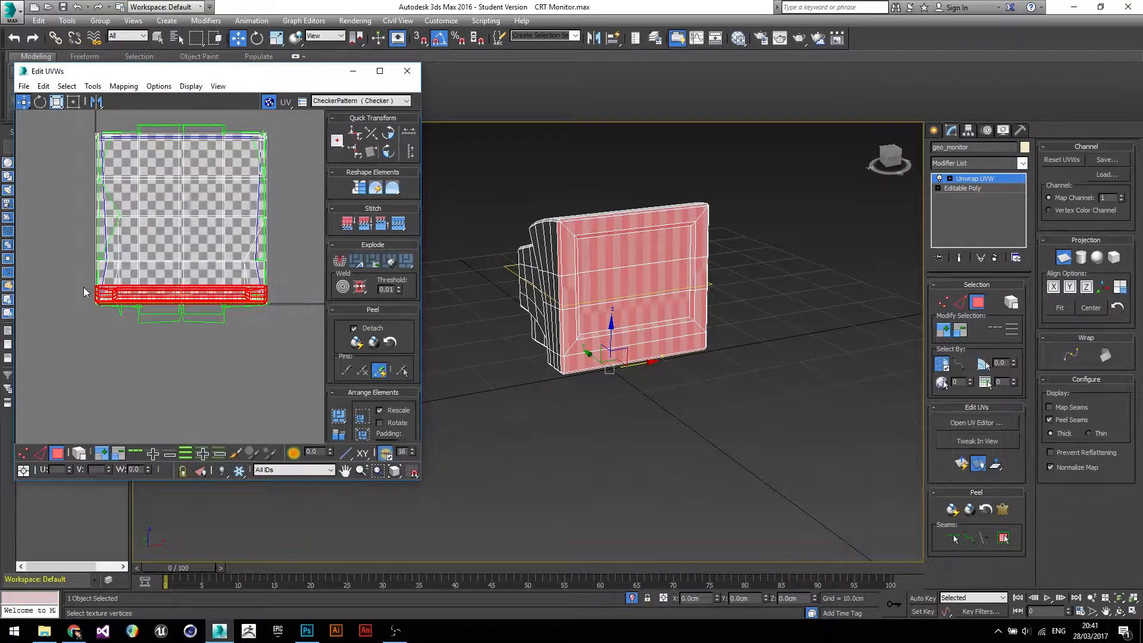
Align the front faces' planar projection to the Y axis.
alt+middle_drag(583, 365, 614, 352)
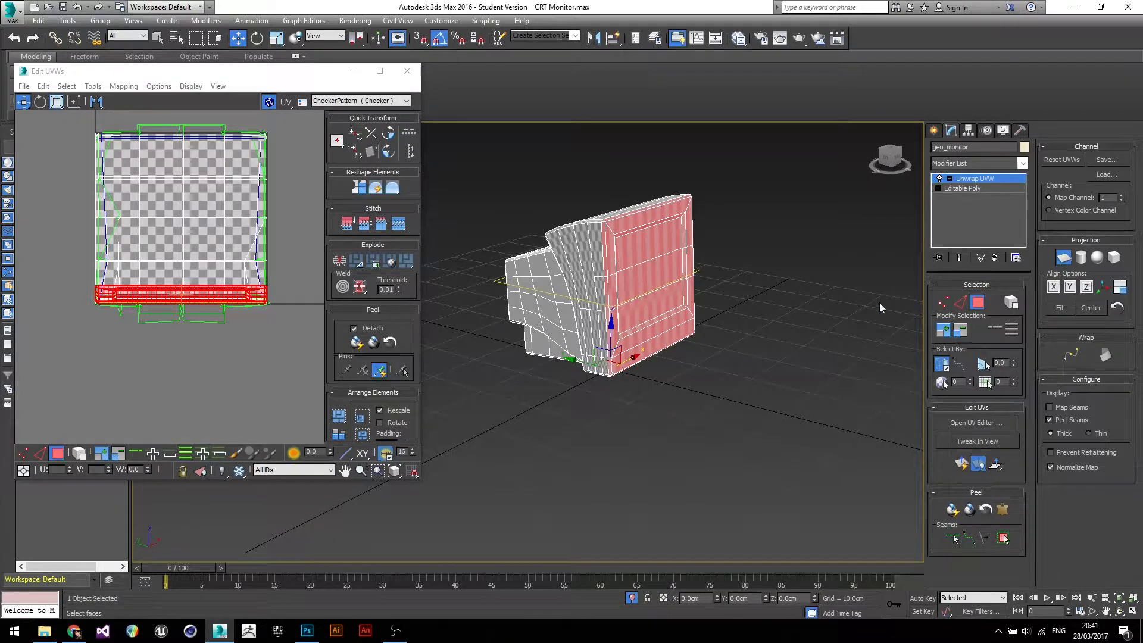
scroll(654, 438, up, 3)
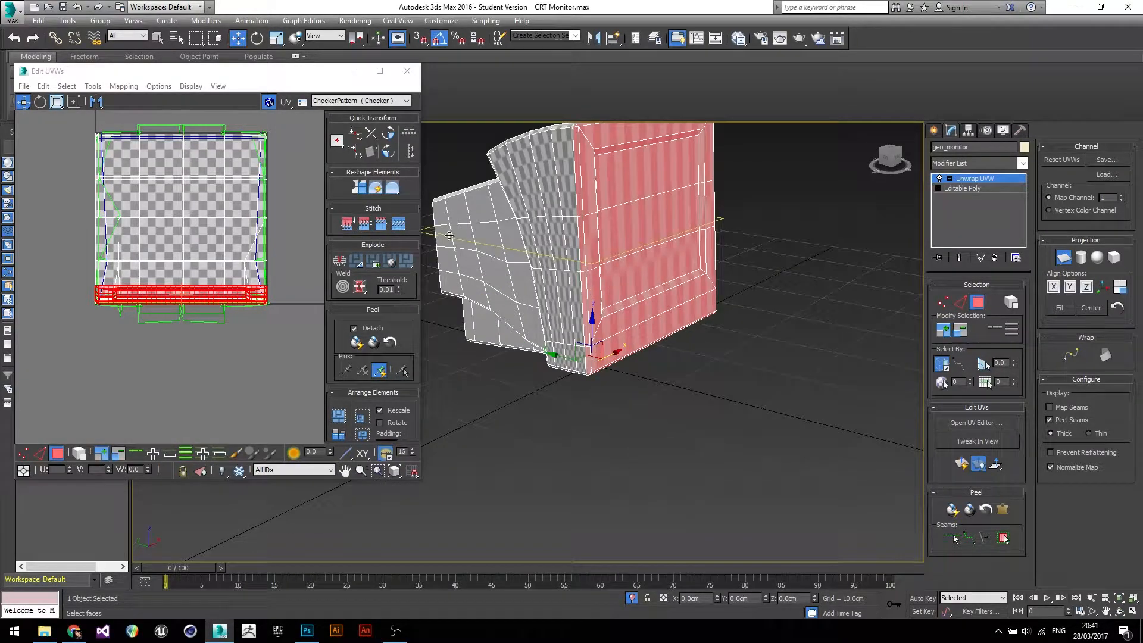
middle_drag(616, 316, 687, 334)
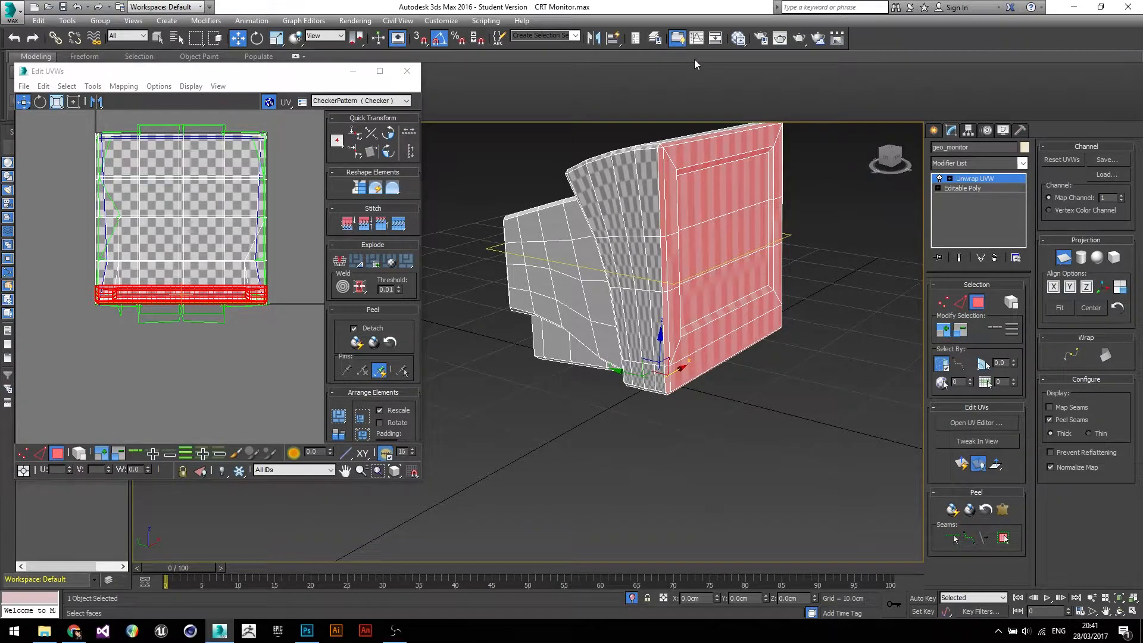
middle_drag(706, 281, 770, 330)
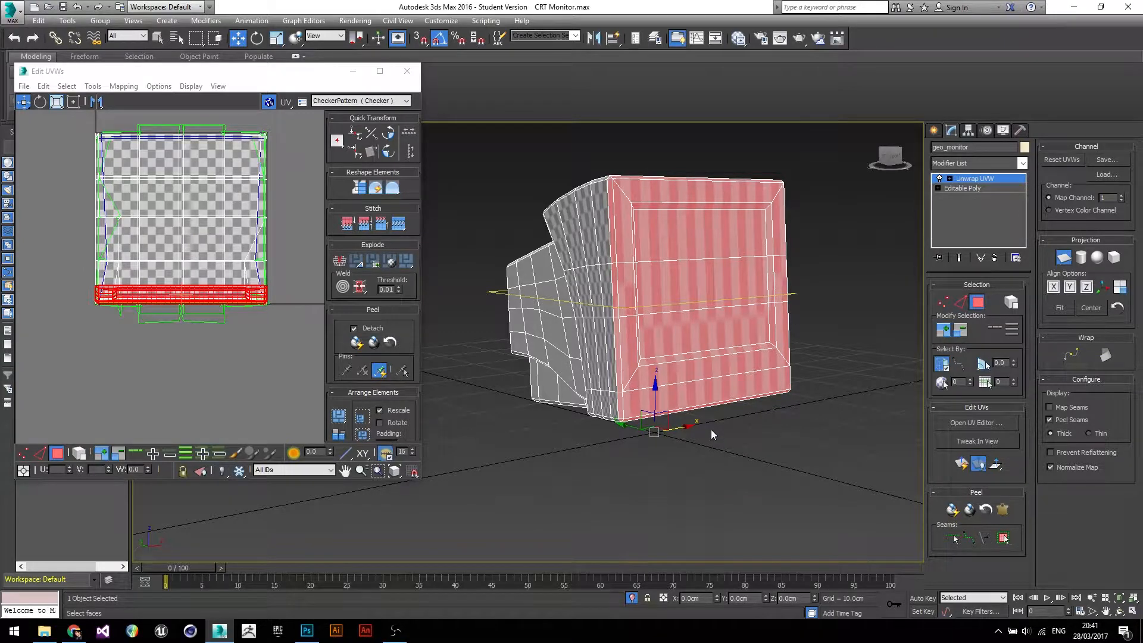
alt+middle_drag(792, 427, 747, 429)
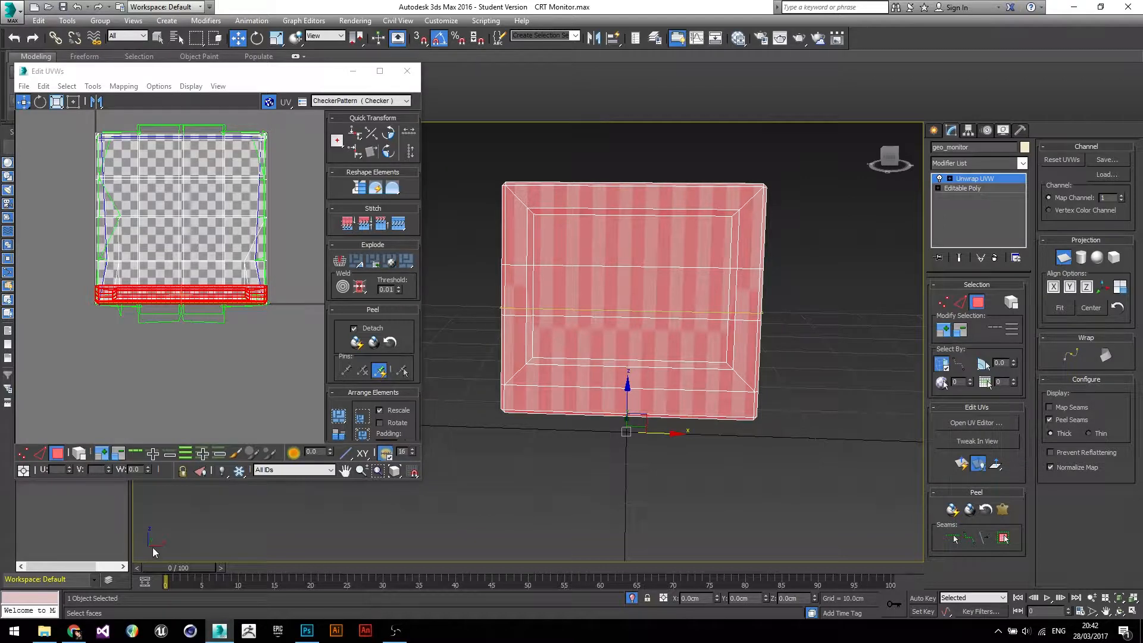
alt+middle_drag(753, 459, 633, 433)
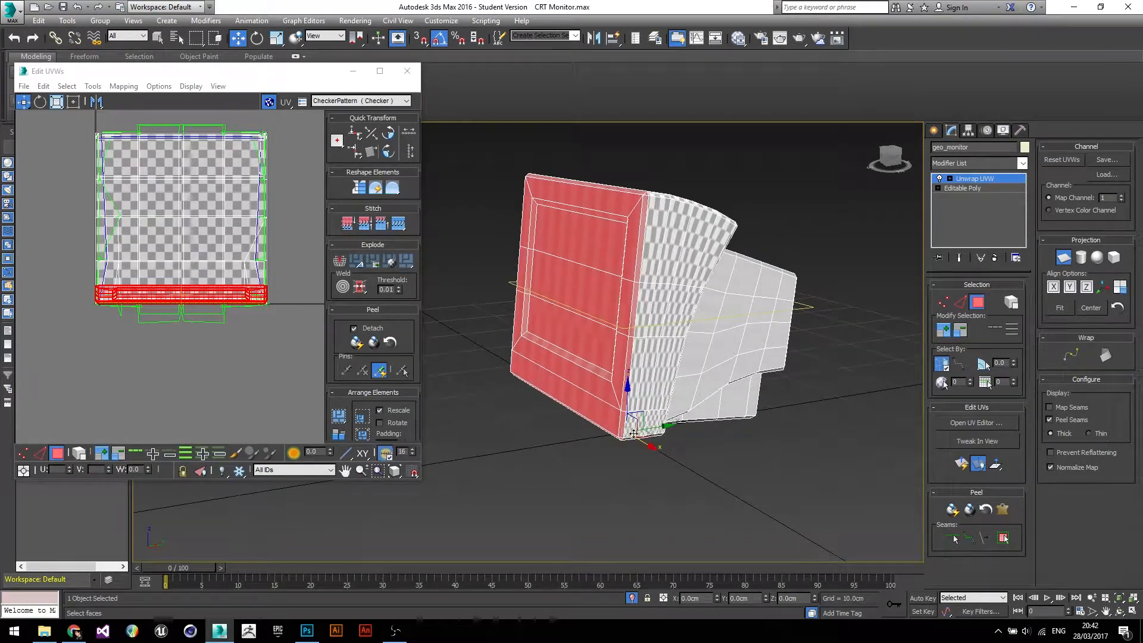
alt+middle_drag(477, 489, 580, 495)
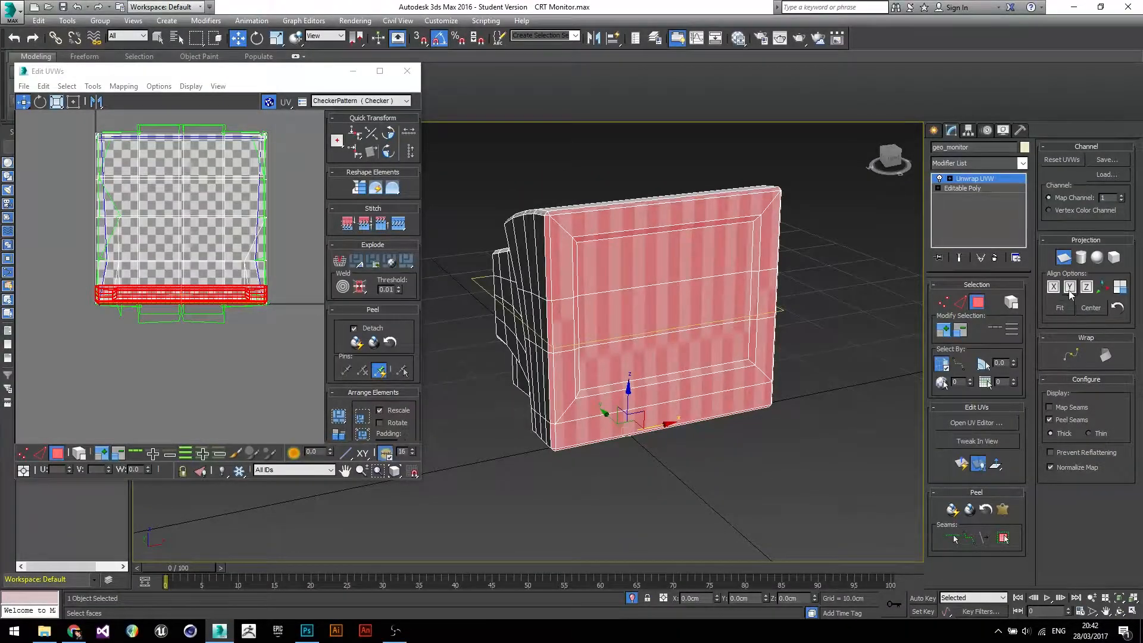
click(1070, 288)
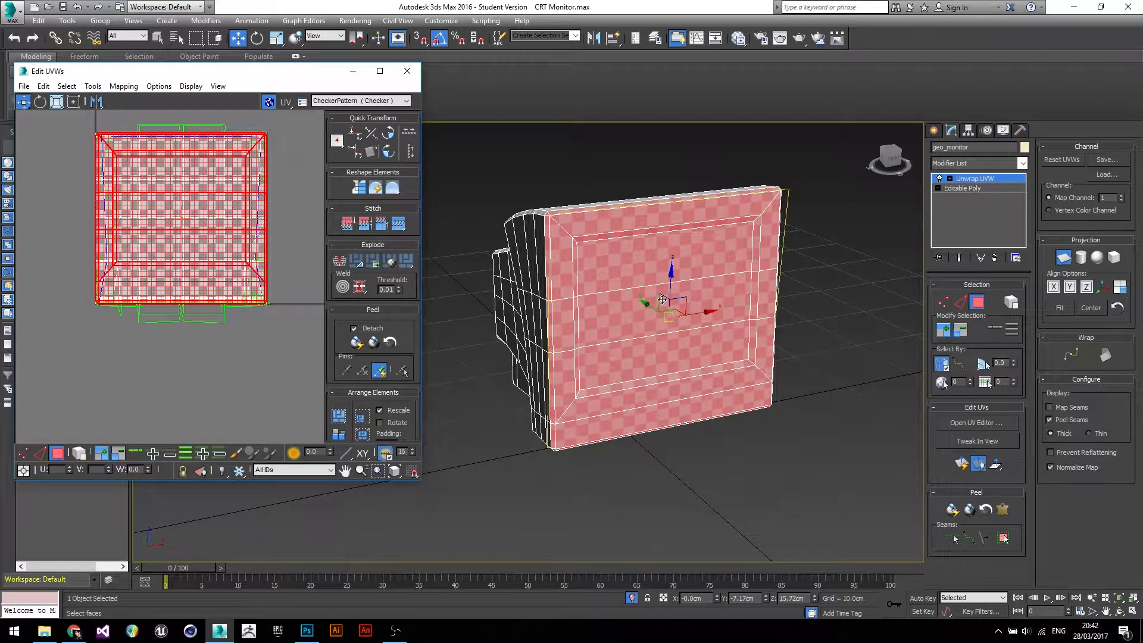
Examine the front's checker pattern for distortion and exit planar mapping.
scroll(622, 416, up, 3)
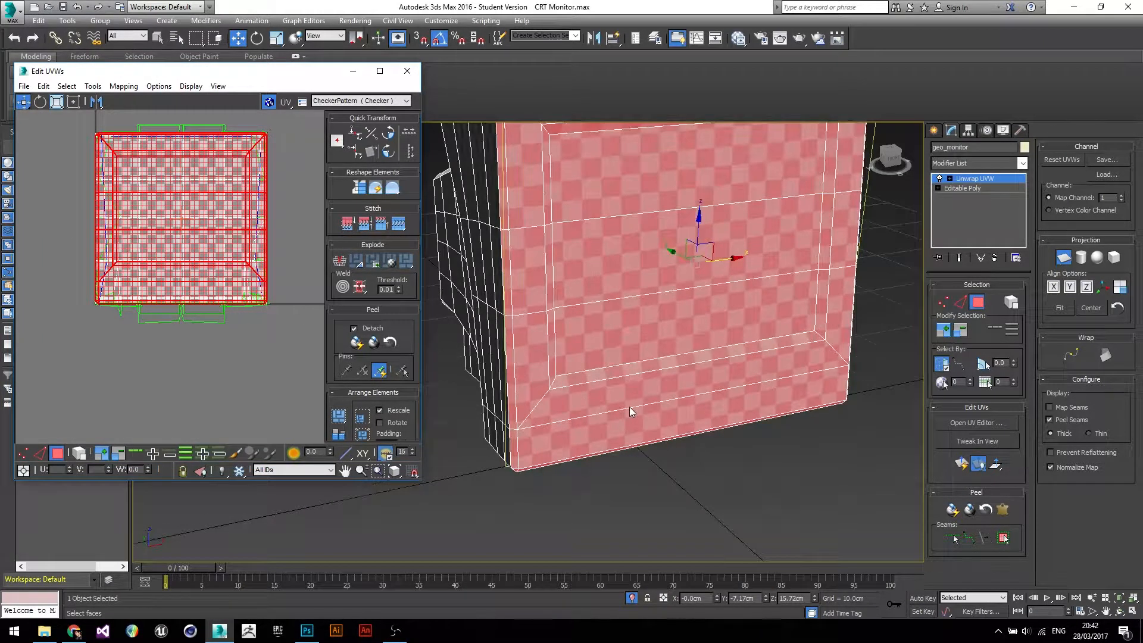
scroll(630, 406, up, 4)
alt+middle_drag(674, 391, 735, 397)
middle_drag(655, 278, 642, 432)
scroll(567, 404, down, 2)
scroll(570, 405, down, 4)
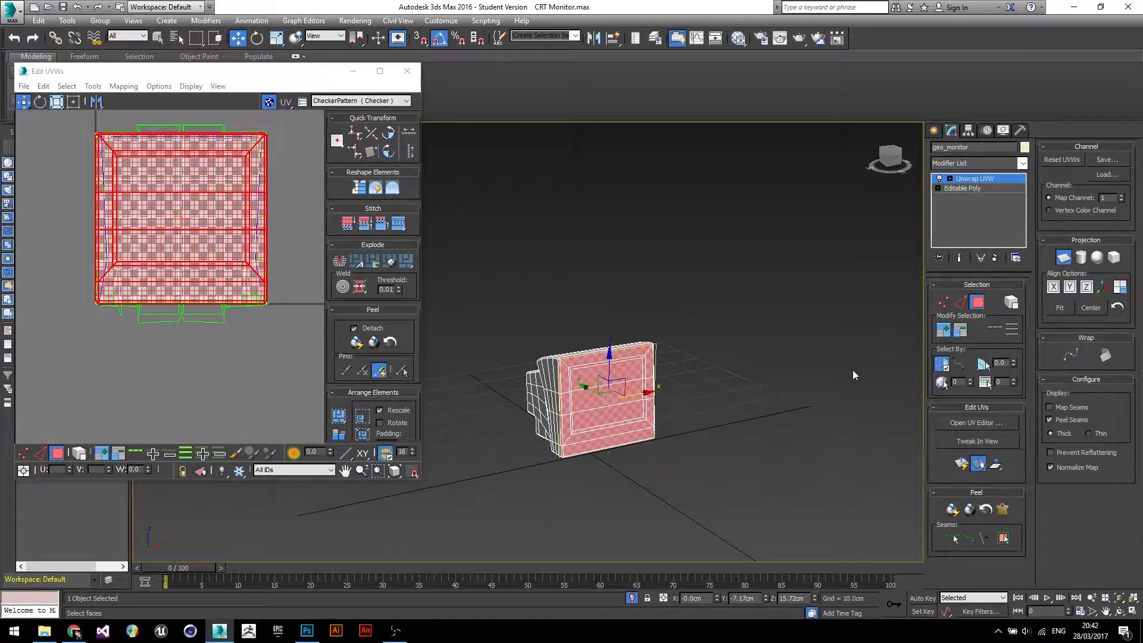
click(1063, 260)
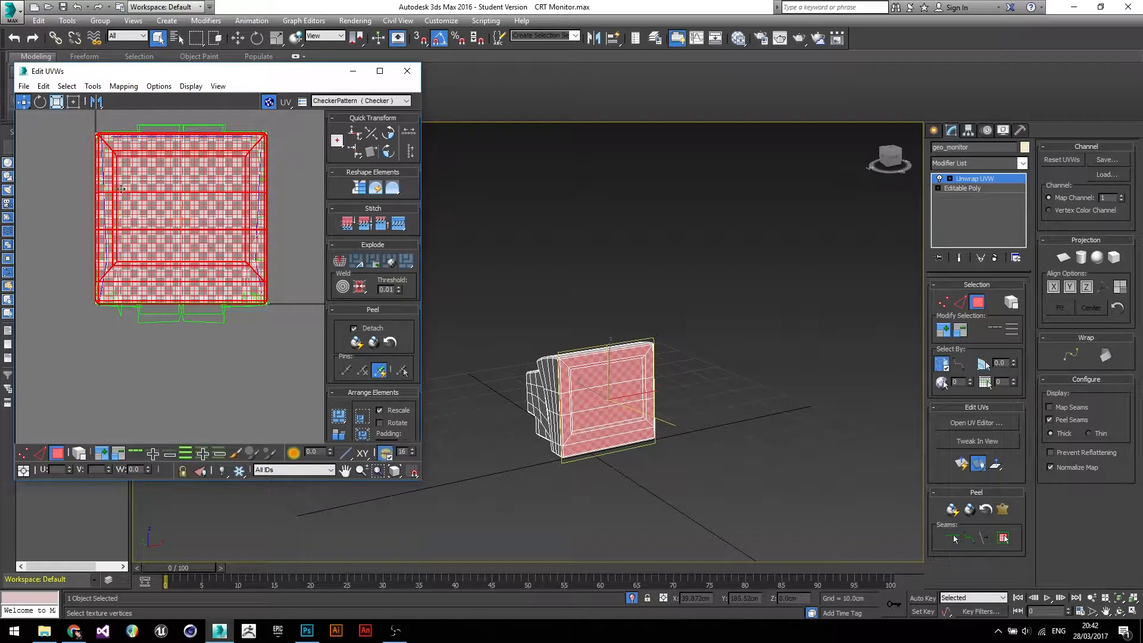
Move the front faces' UV shell off the UV tile, to its upper left, and clear the face selection.
drag(192, 242, 240, 449)
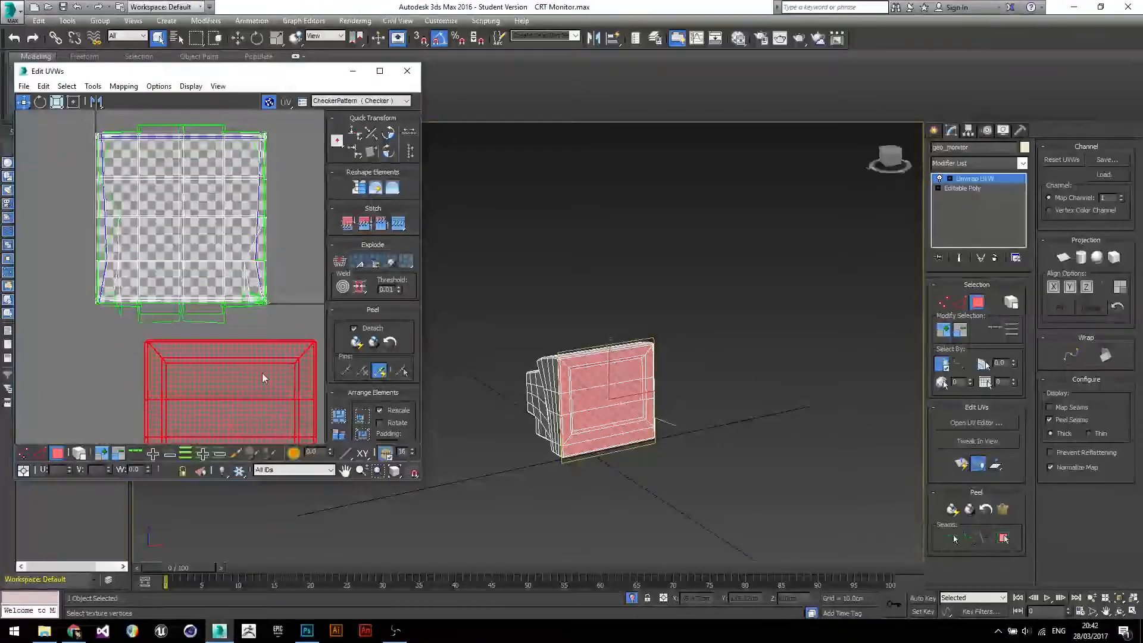
scroll(262, 373, down, 3)
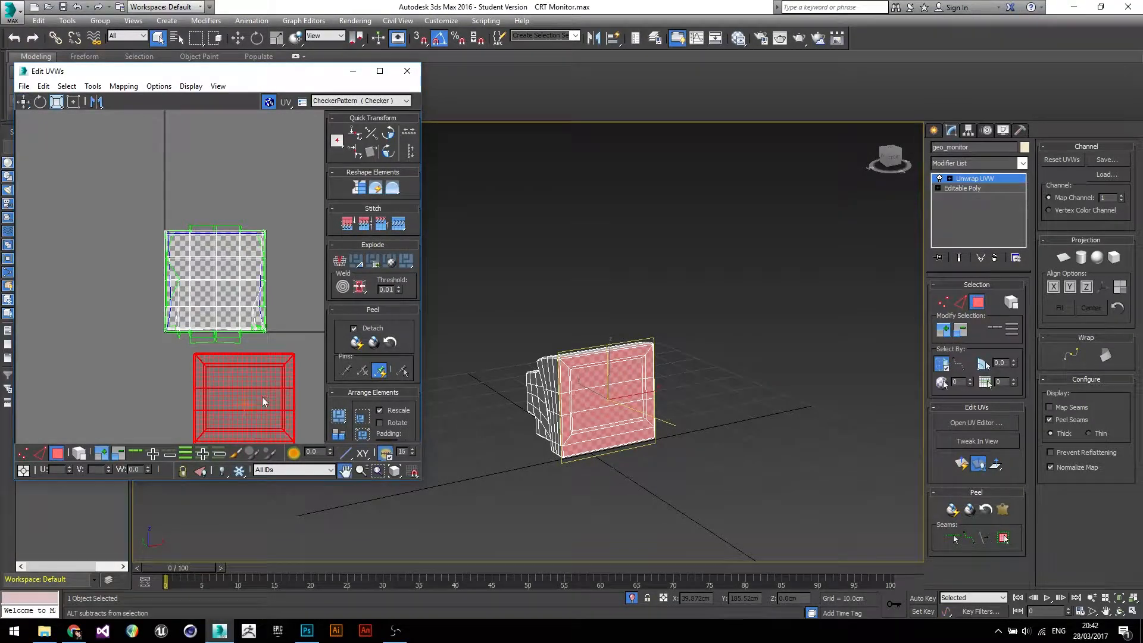
middle_drag(262, 397, 227, 344)
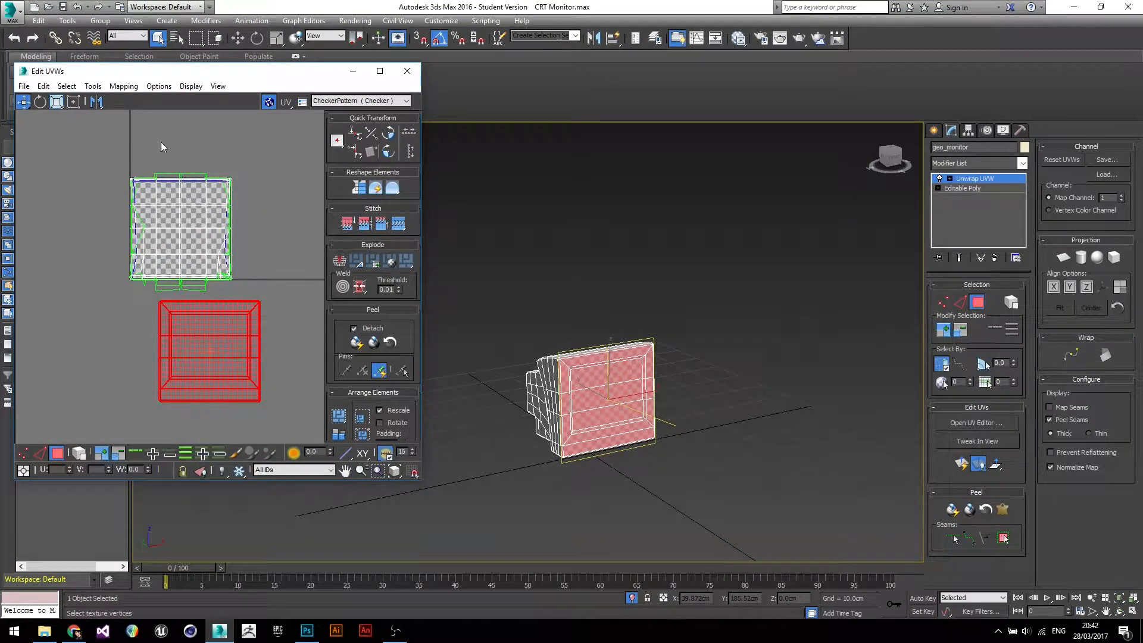
drag(227, 349, 88, 194)
scroll(208, 357, down, 2)
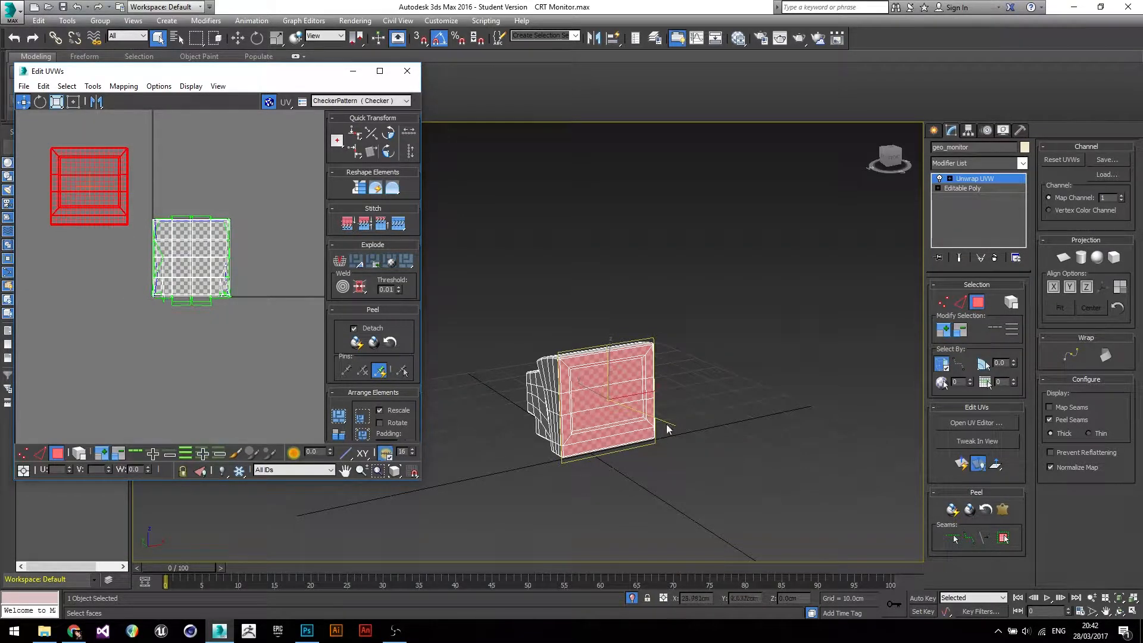
click(725, 383)
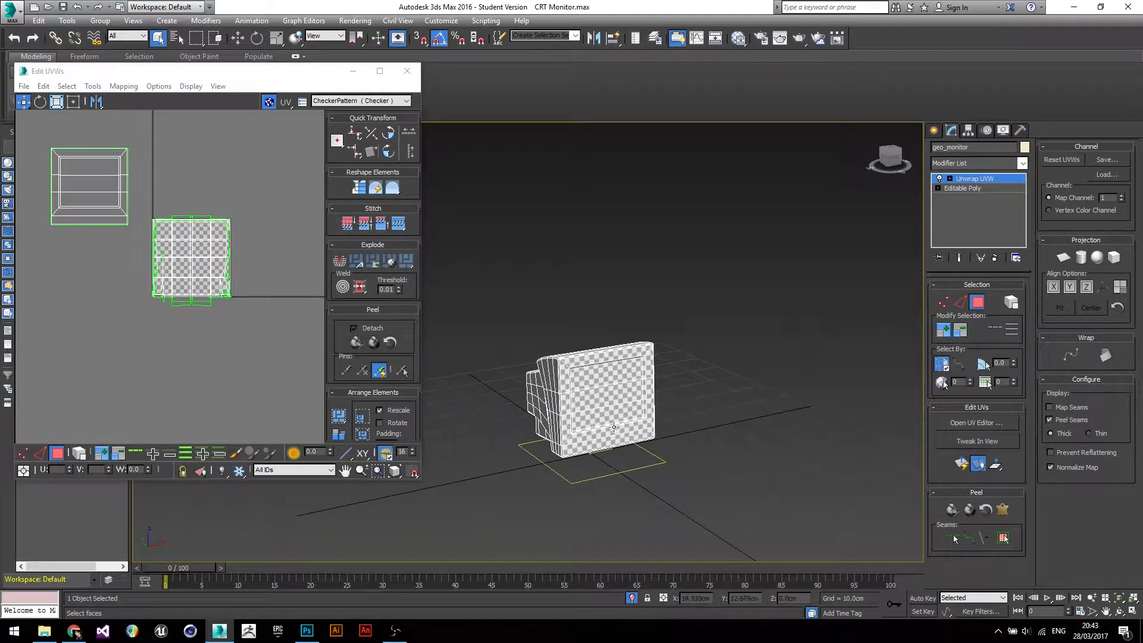
Examine the checker pattern on the monitor's front, sides, top and rear housing.
alt+middle_drag(588, 391, 755, 396)
alt+middle_drag(524, 473, 668, 425)
alt+middle_drag(638, 466, 559, 340)
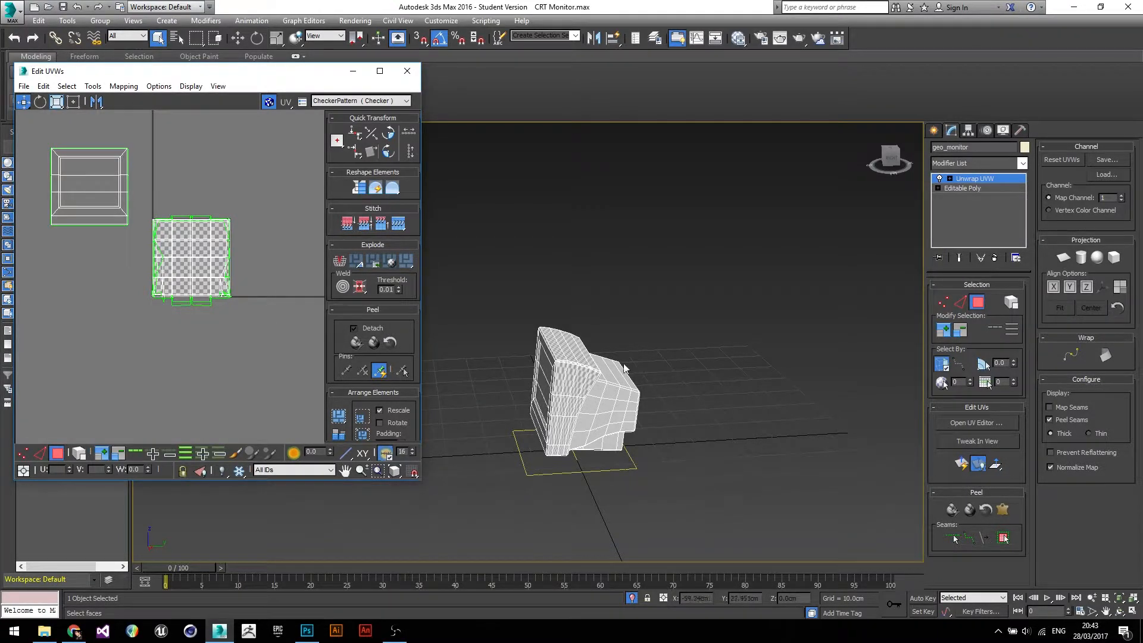
scroll(624, 368, up, 4)
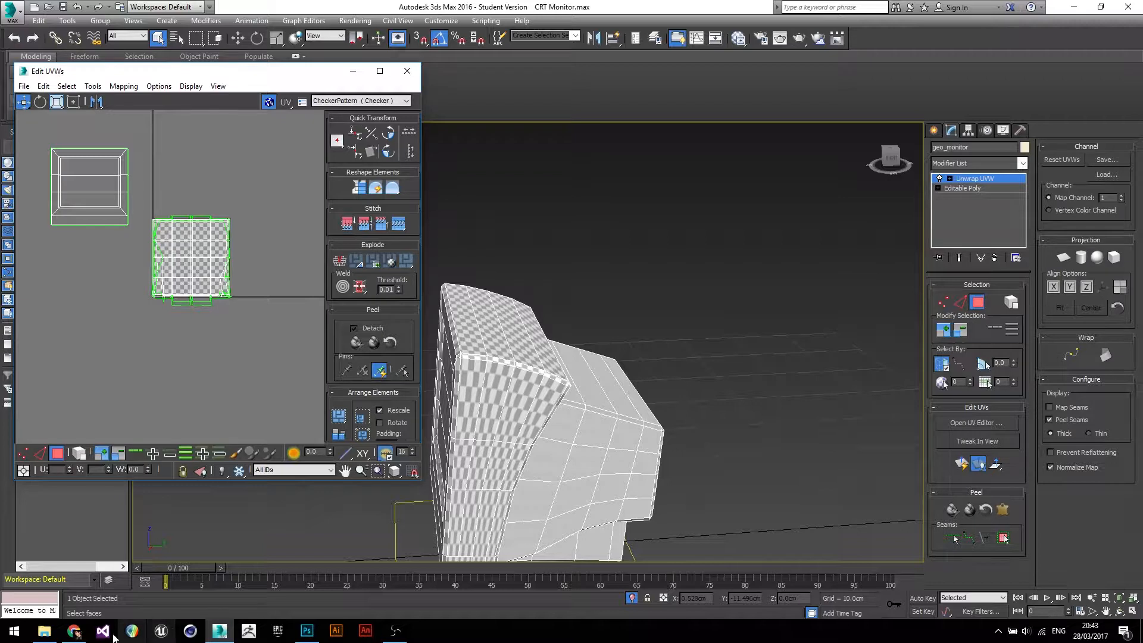
Switch to Chrome, search Google for "unfolding cube" in a new browser tab, and view the blue unfolding cube image.
mouse_move(72, 630)
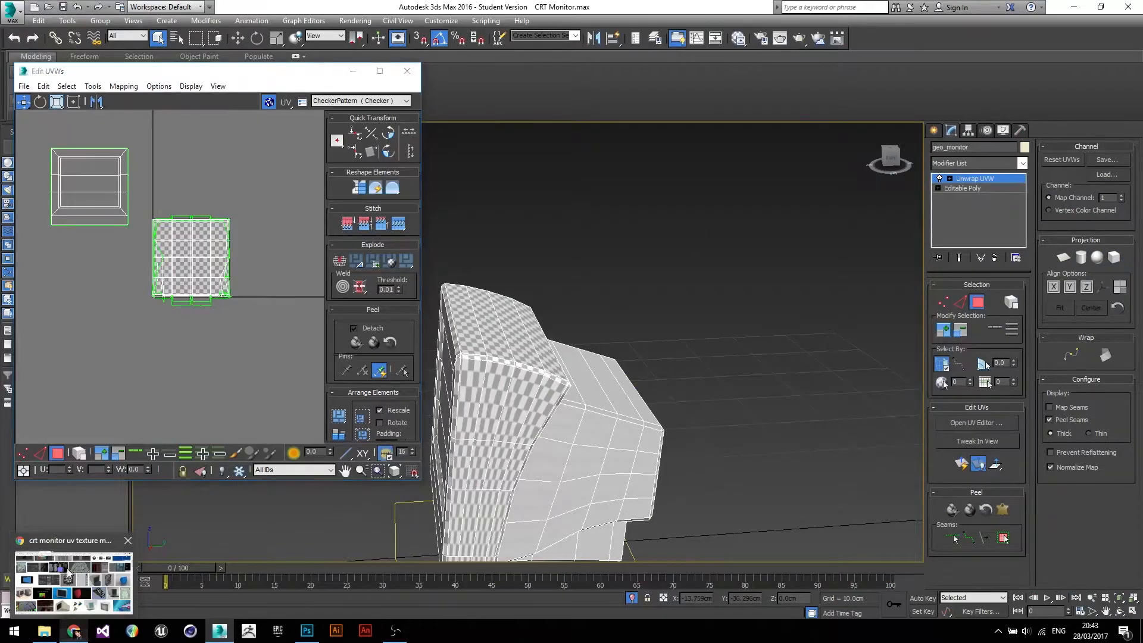
click(72, 580)
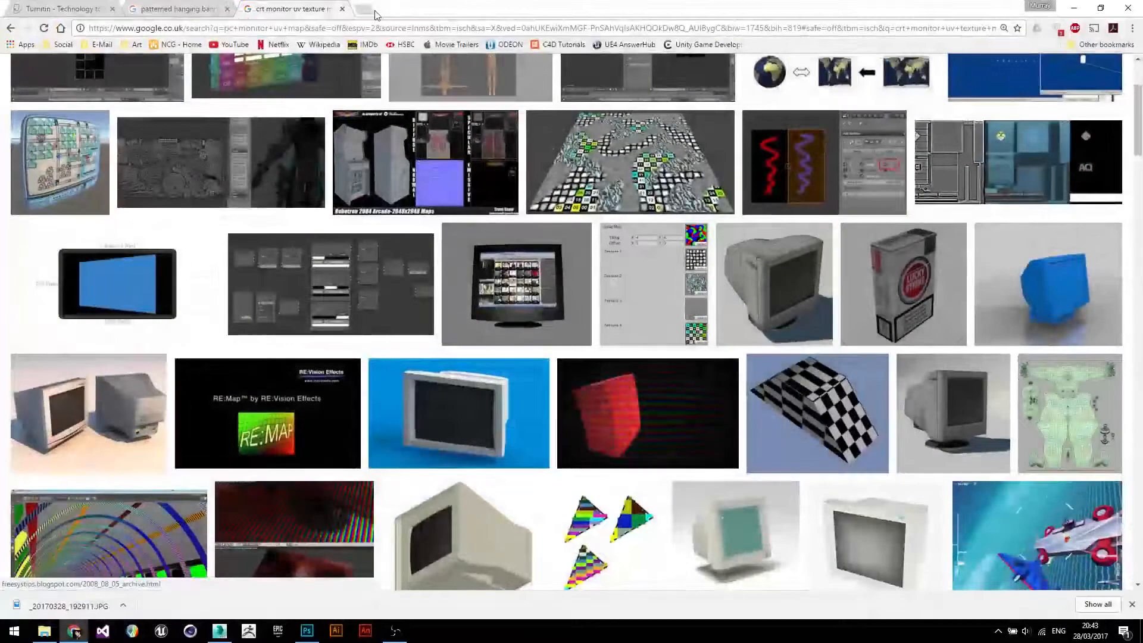
click(365, 10)
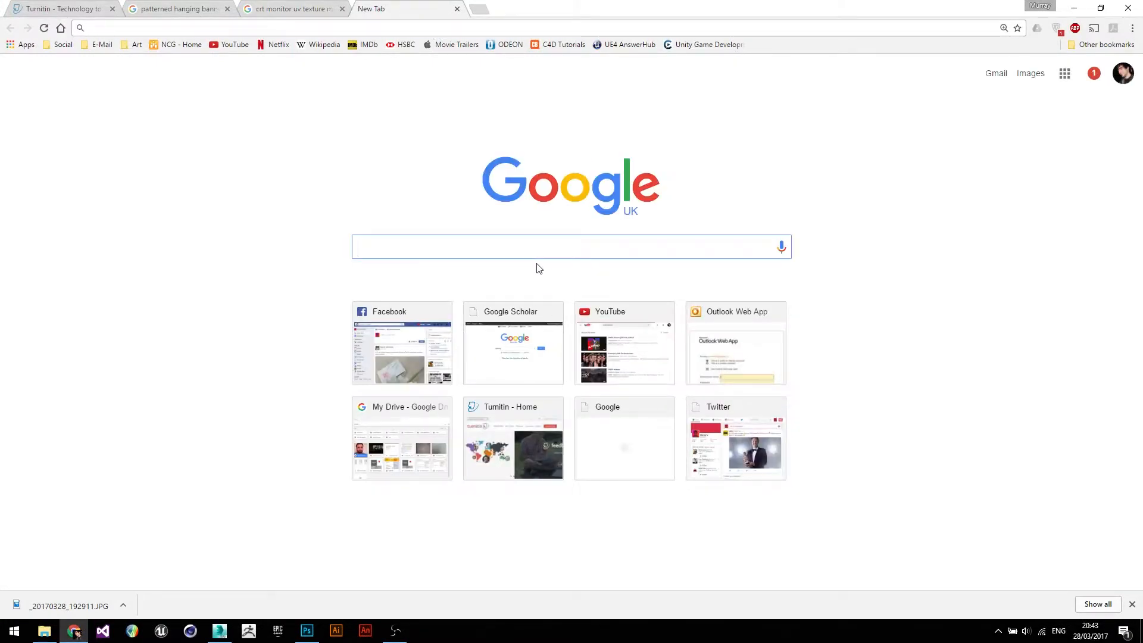
text(unfolding cube)
key(Return)
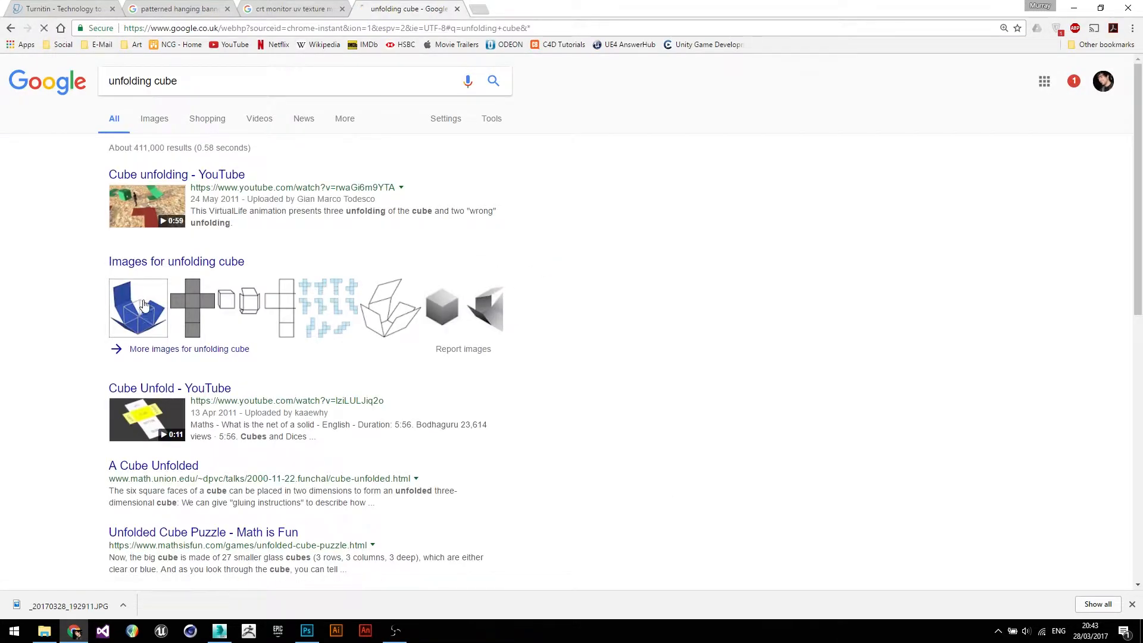
click(144, 305)
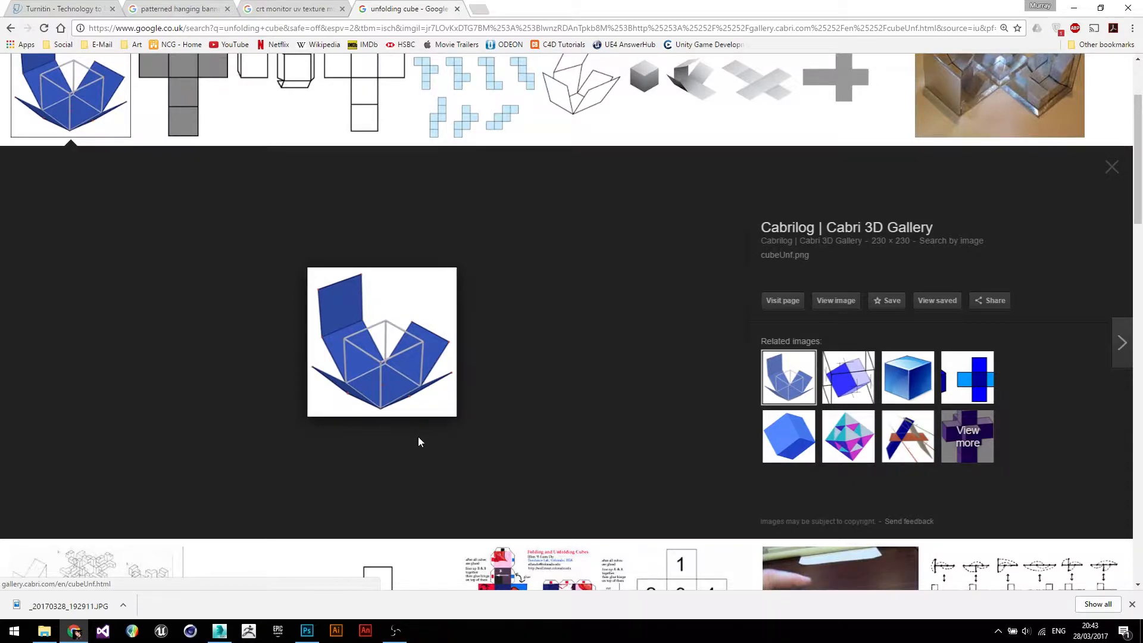
scroll(455, 439, down, 1)
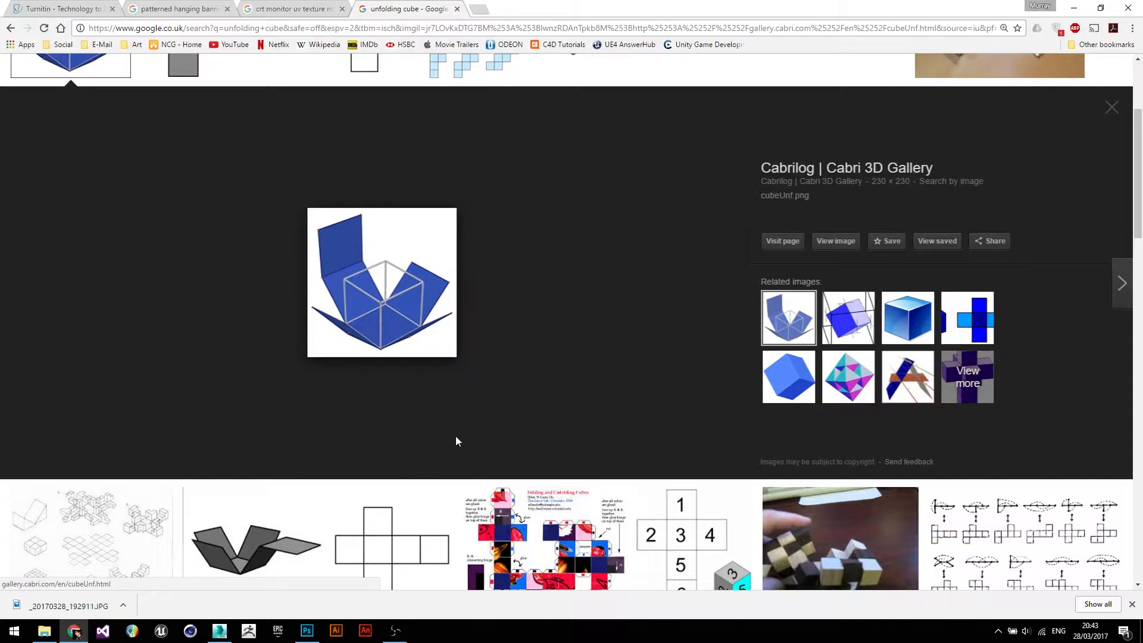
scroll(376, 312, up, 3)
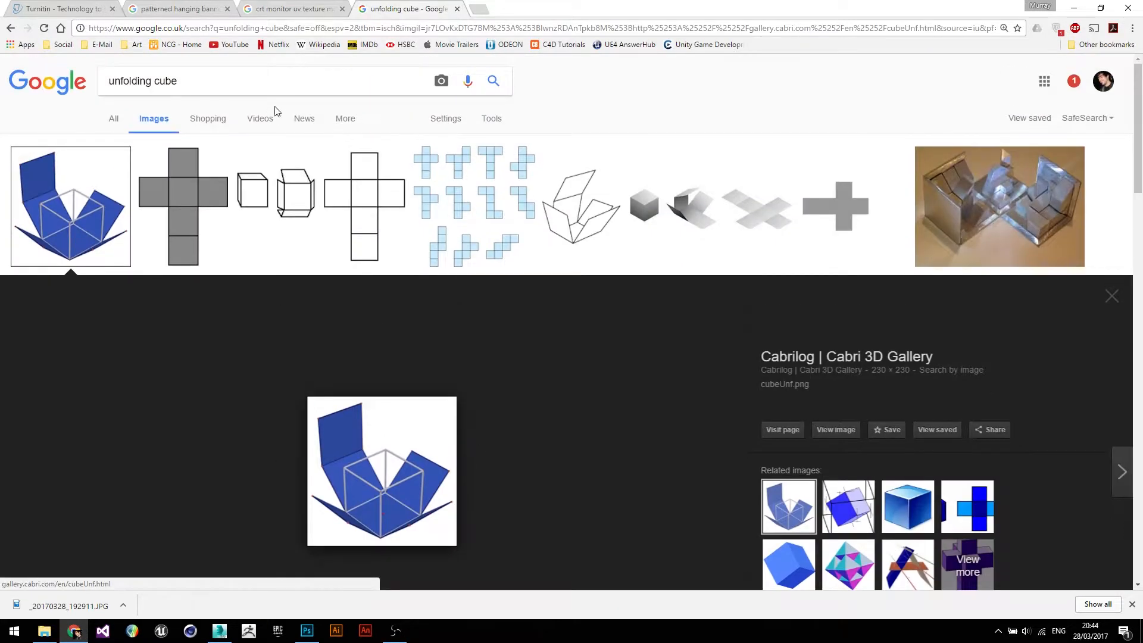
Search Google Images for "outstretched arm" in another new browser tab and view the arm photo on a black background.
click(480, 8)
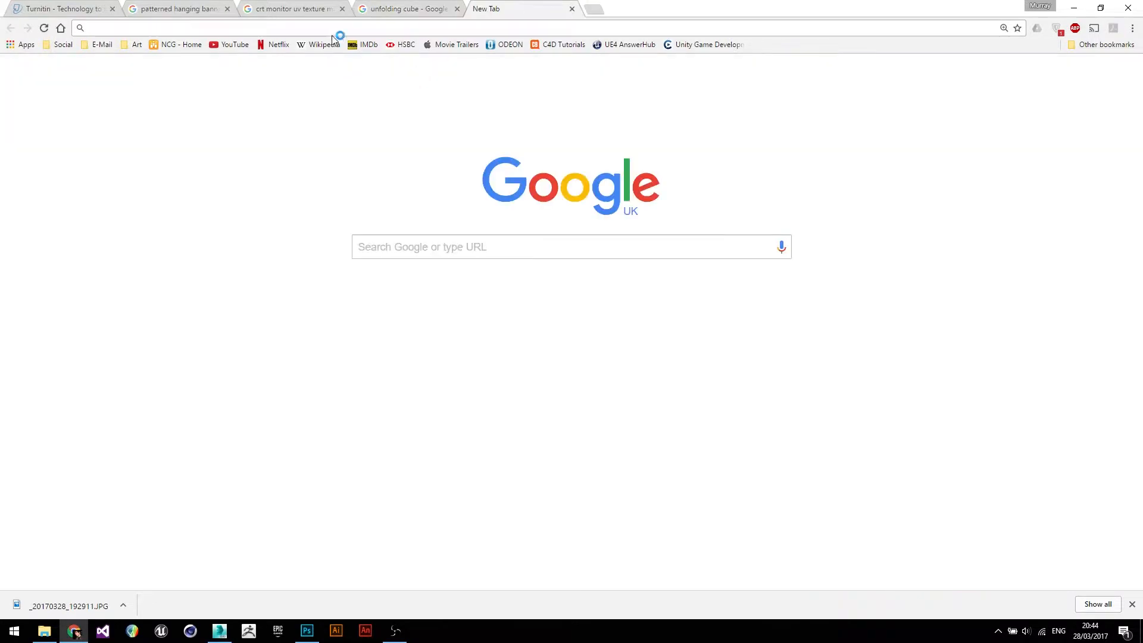
text(ou)
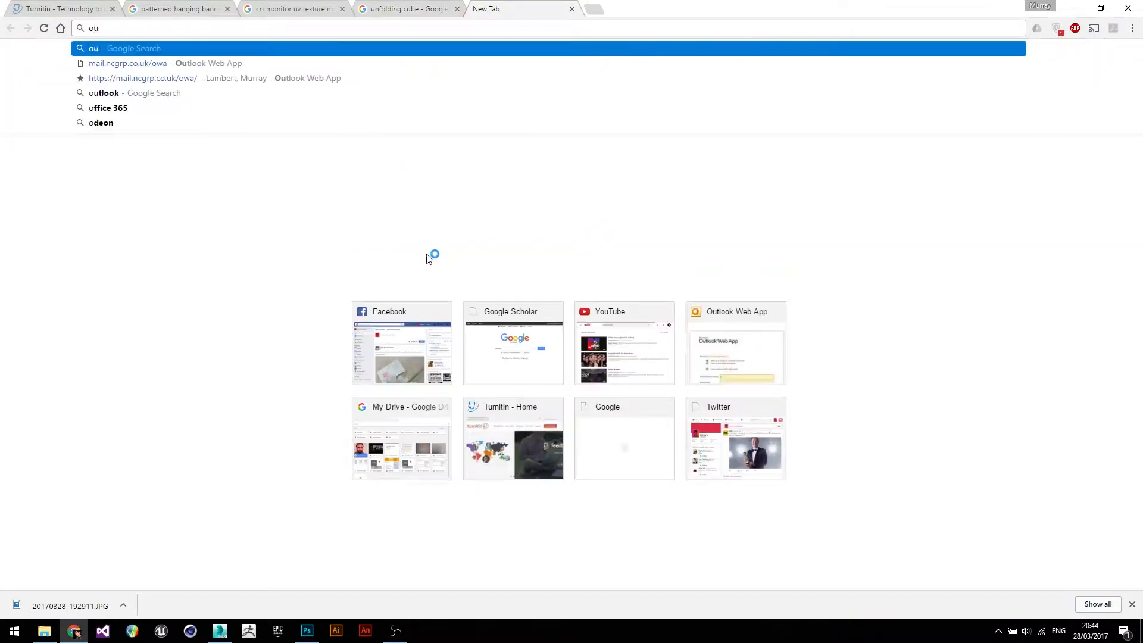
text(tstretched arm)
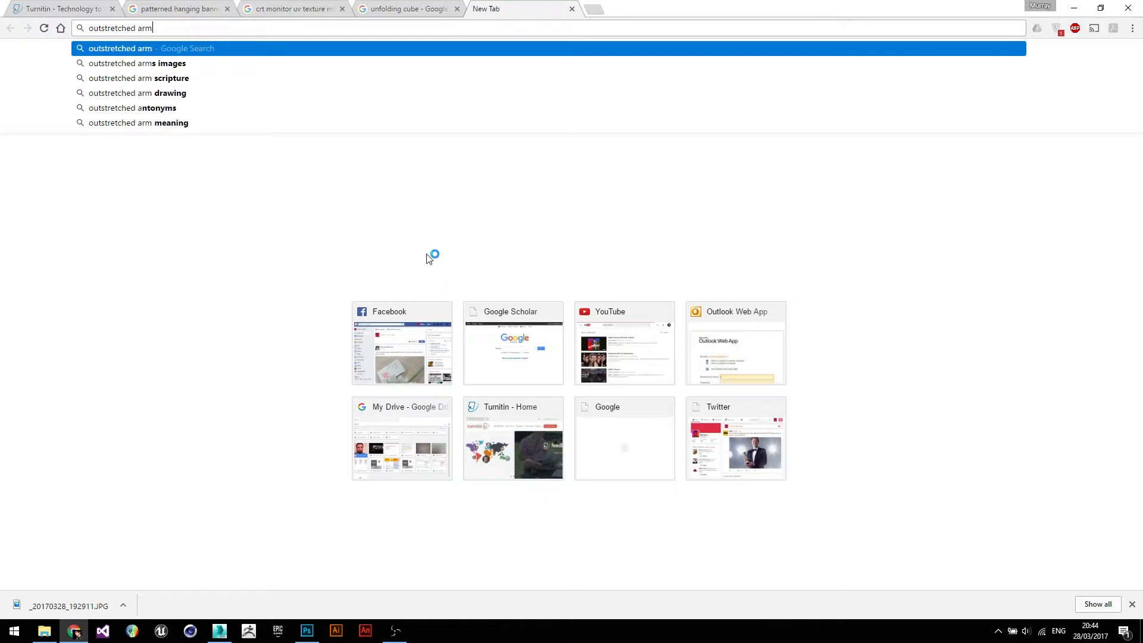
key(Return)
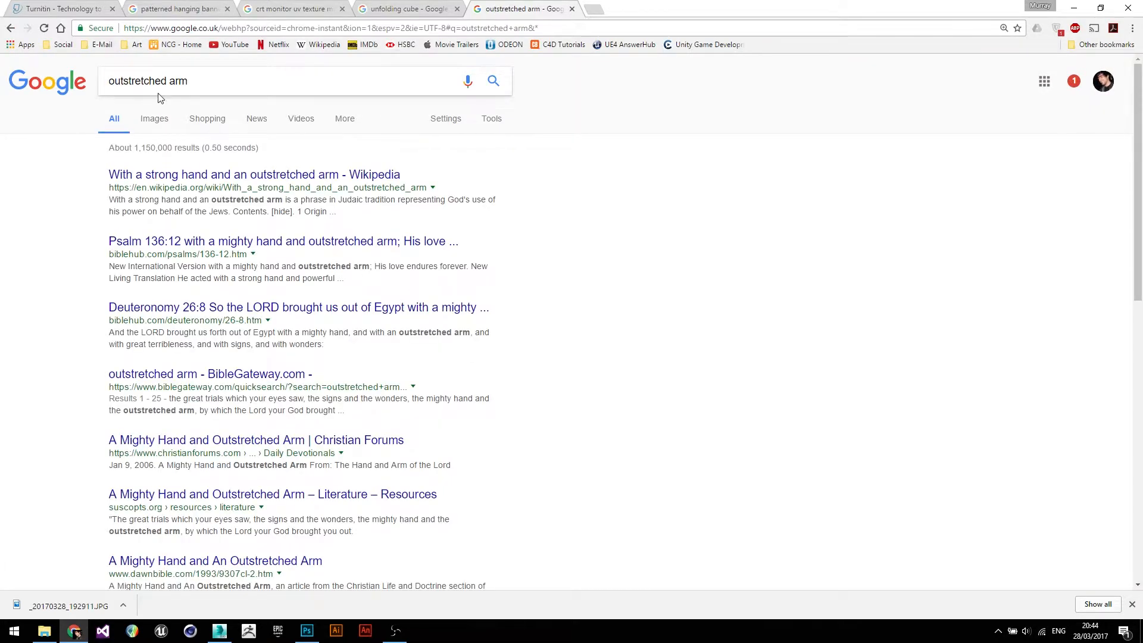
click(154, 120)
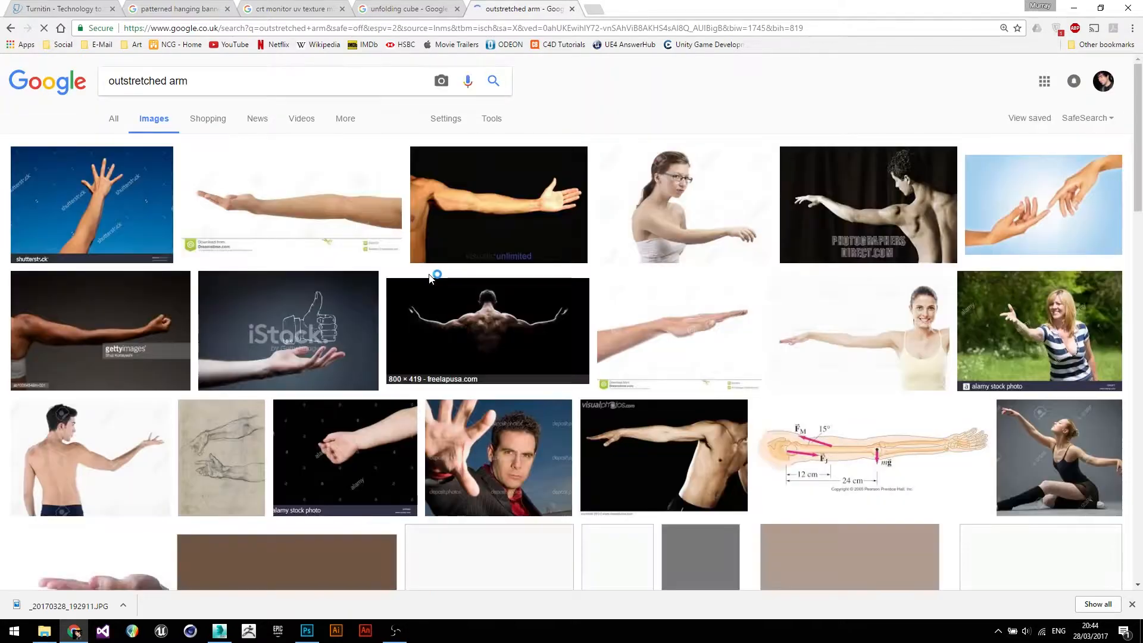
click(506, 205)
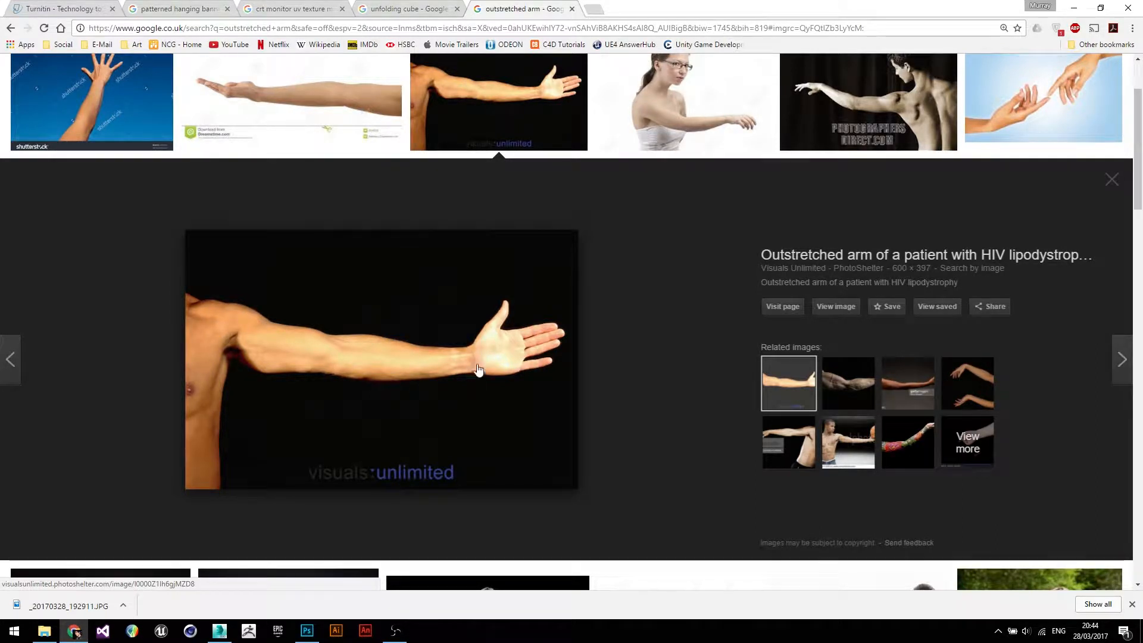
scroll(475, 379, down, 1)
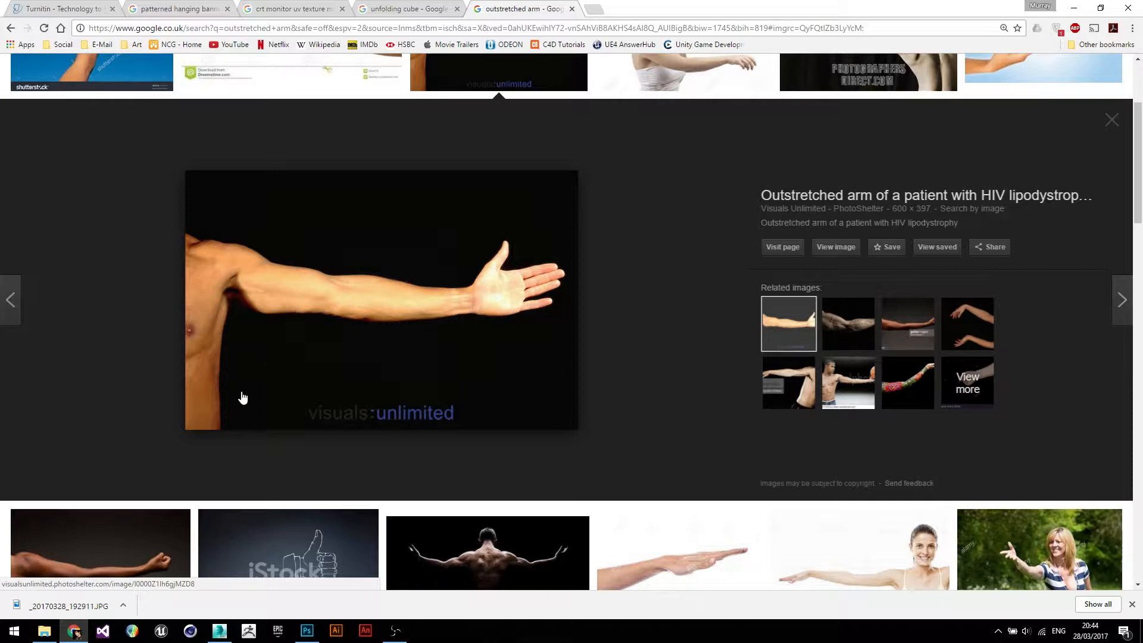
scroll(381, 370, up, 3)
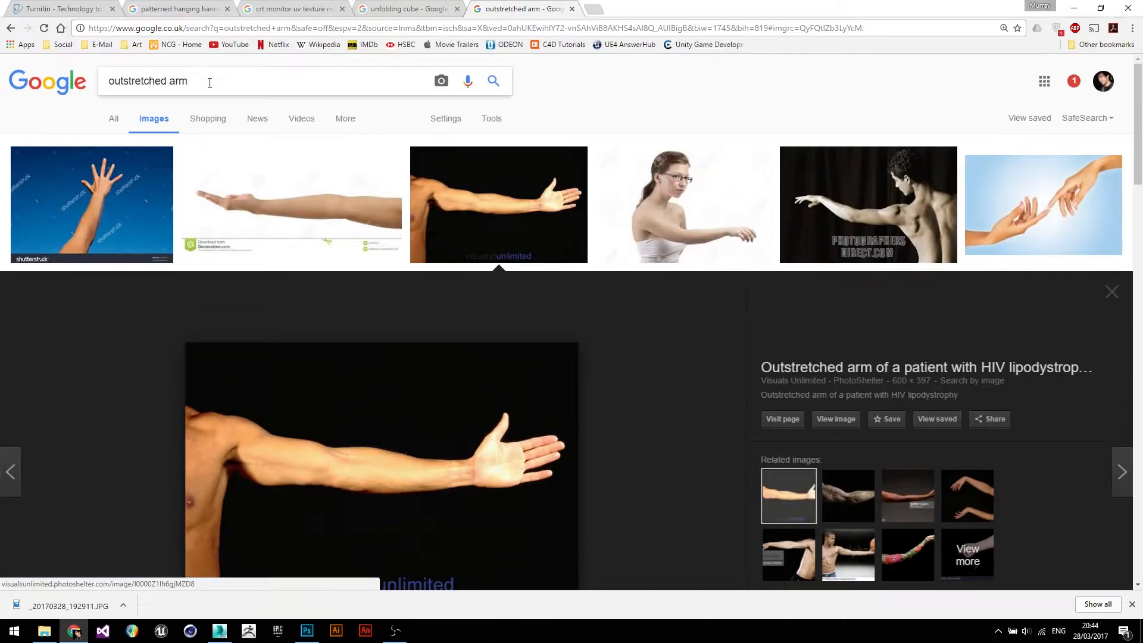
Search the images for "cylinder net" instead and view a plain net with one rectangle and two circles.
drag(248, 90, 99, 88)
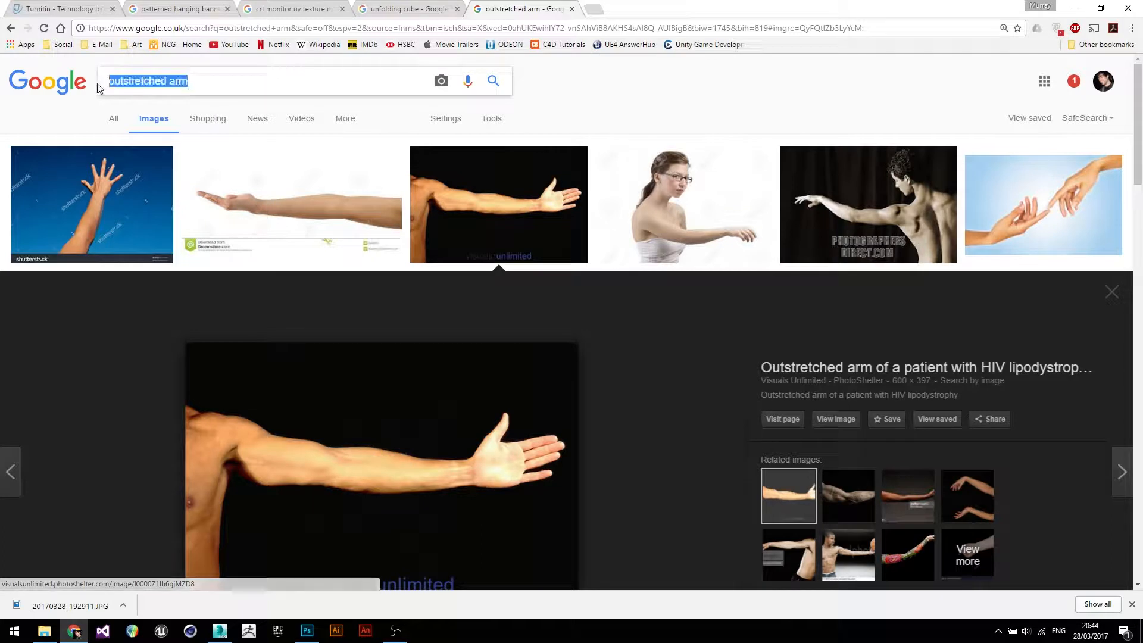
text(c)
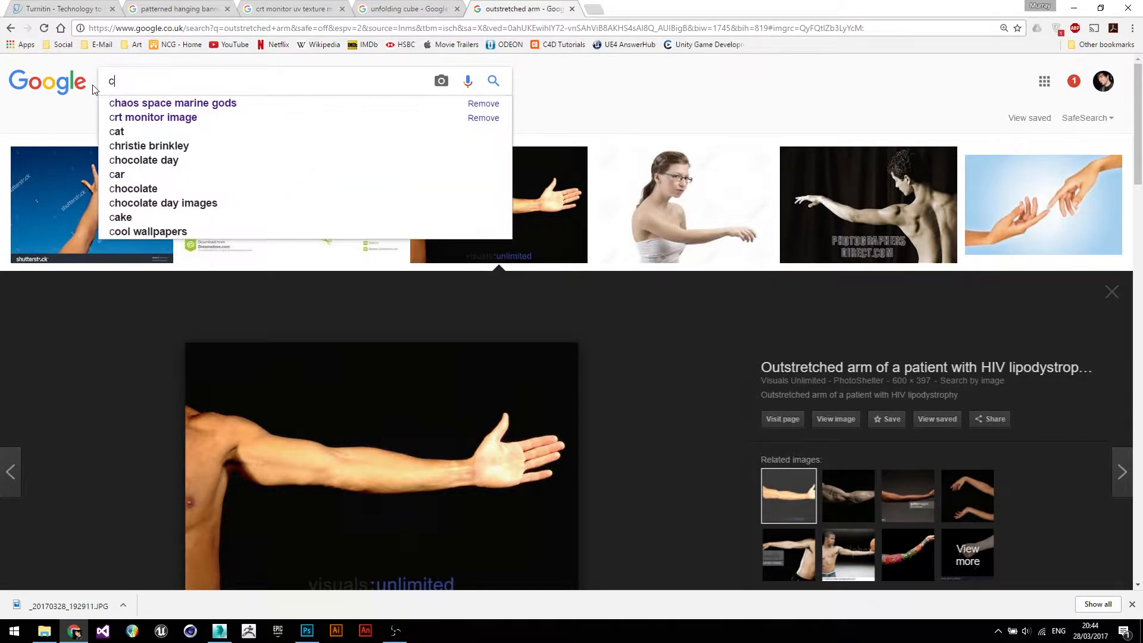
text(ylinder net)
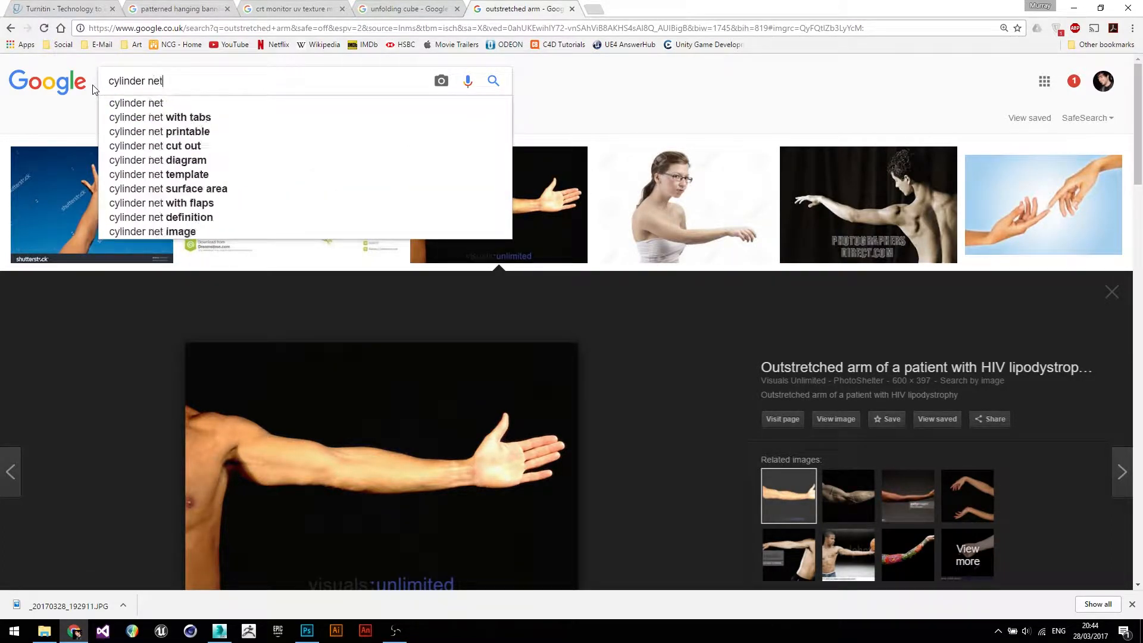
key(Return)
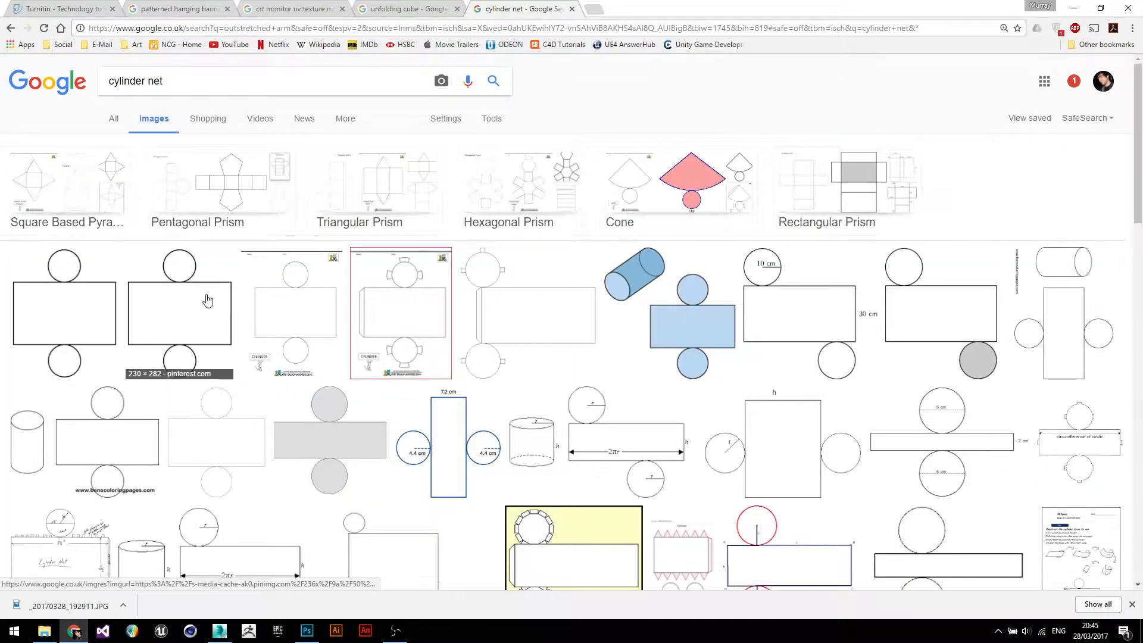
click(207, 300)
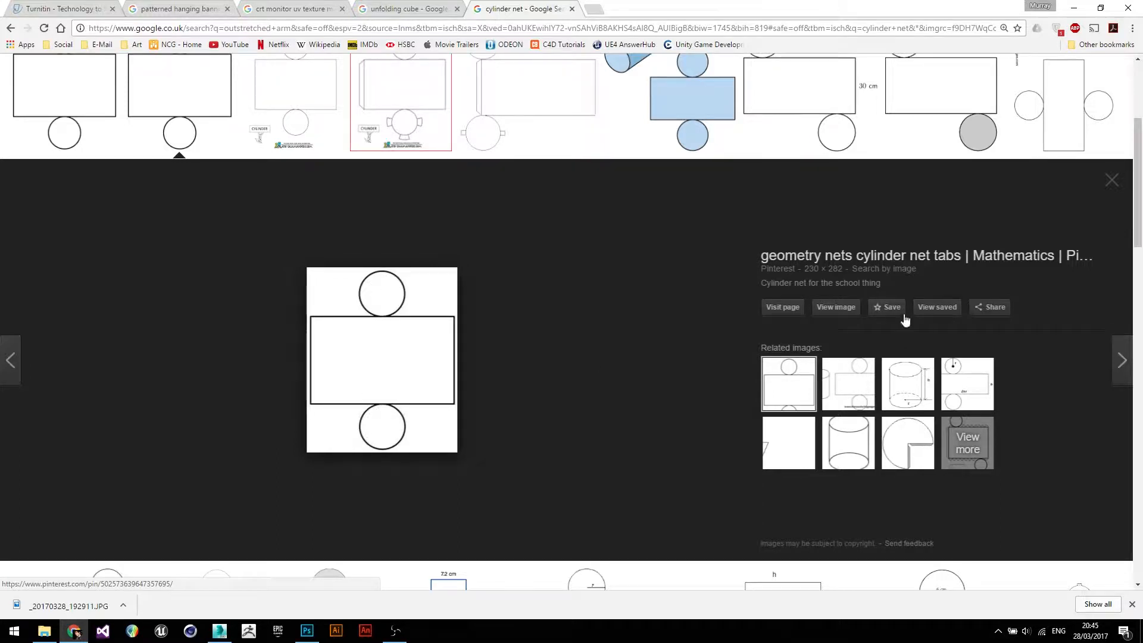
scroll(694, 311, up, 3)
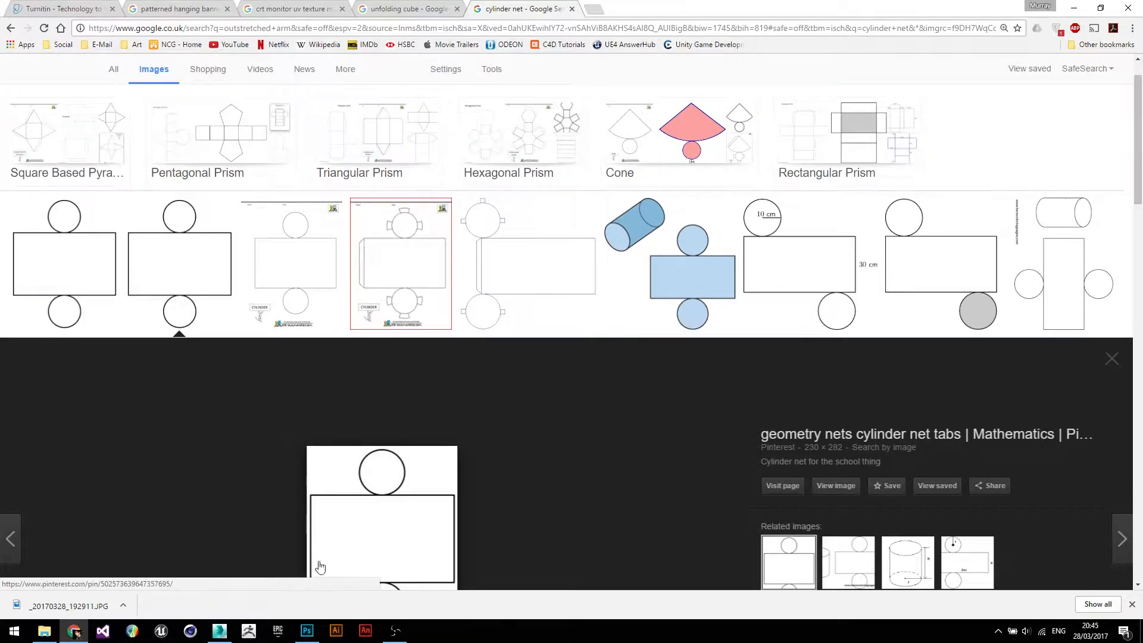
Switch to 3ds Max, mark the upper vertical edge between the monitor's front and side as a seam, and activate point-to-point seams.
click(219, 632)
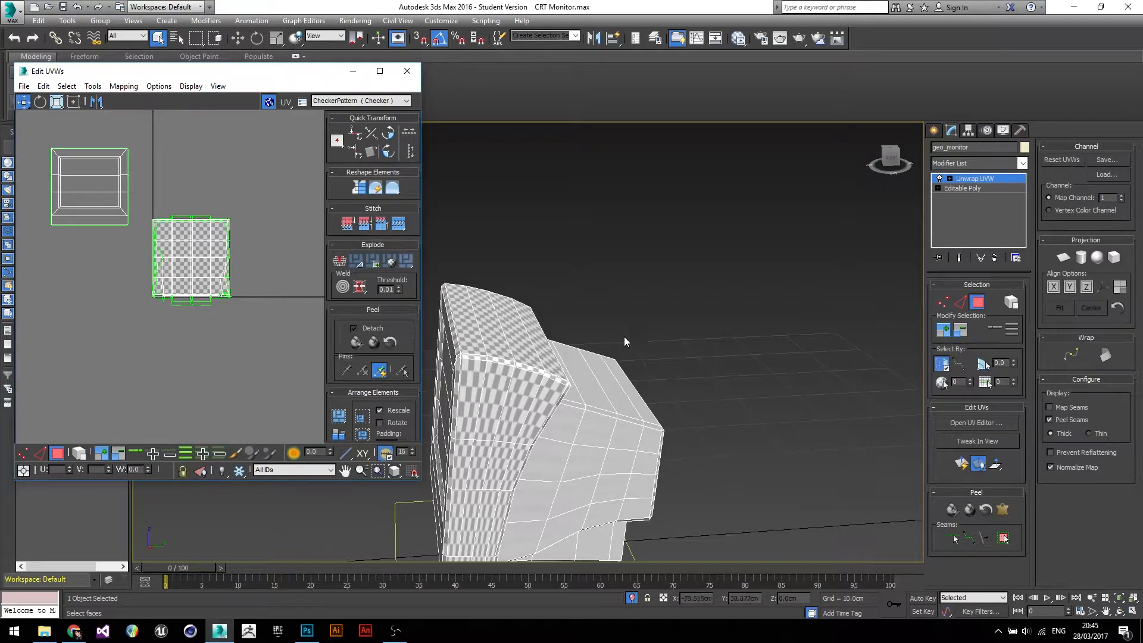
alt+middle_drag(612, 349, 567, 374)
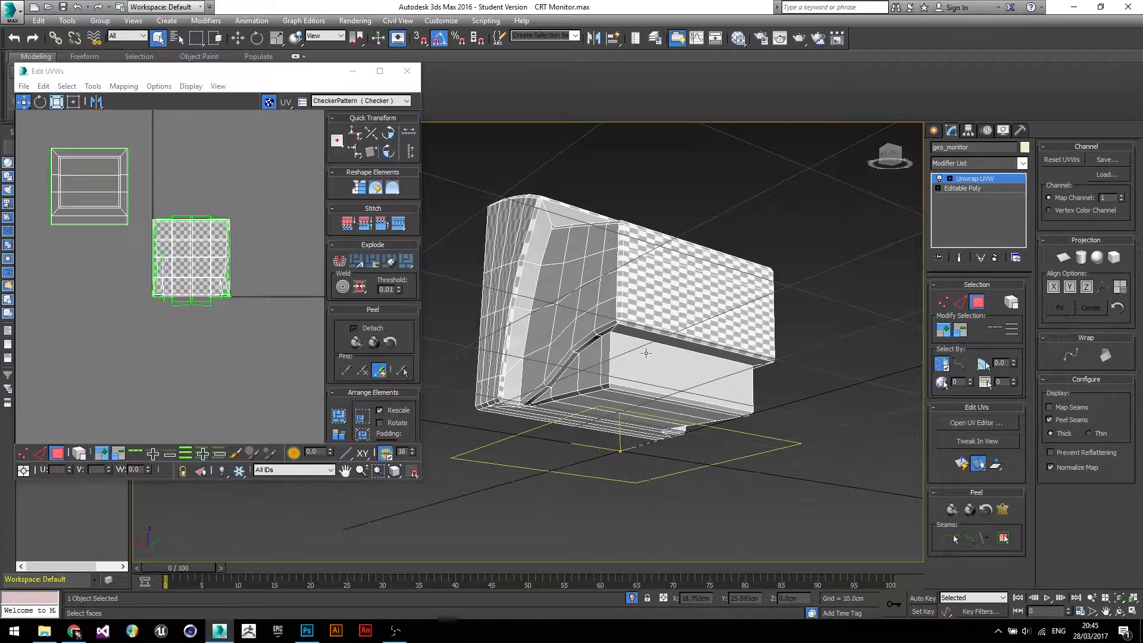
alt+middle_drag(644, 351, 692, 395)
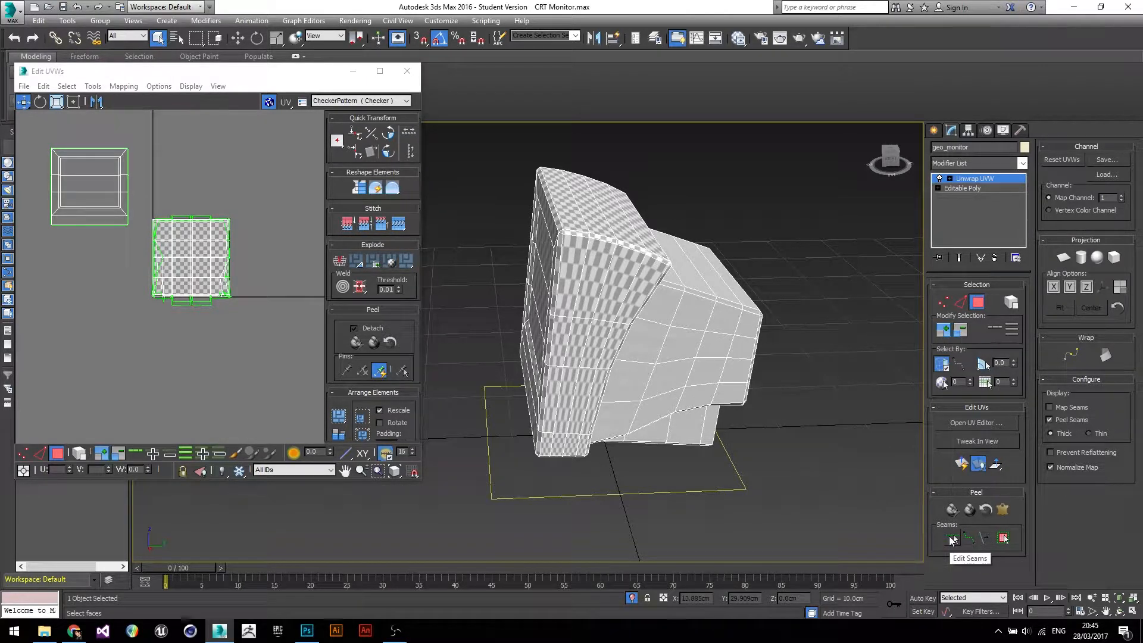
click(952, 539)
scroll(558, 243, up, 4)
click(568, 247)
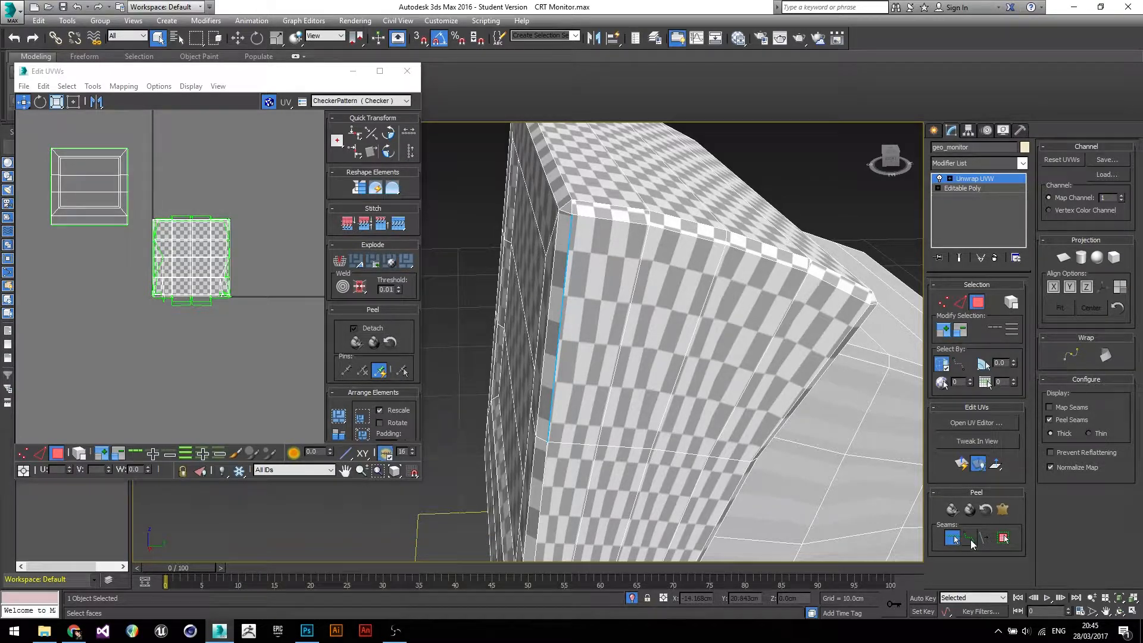
click(970, 539)
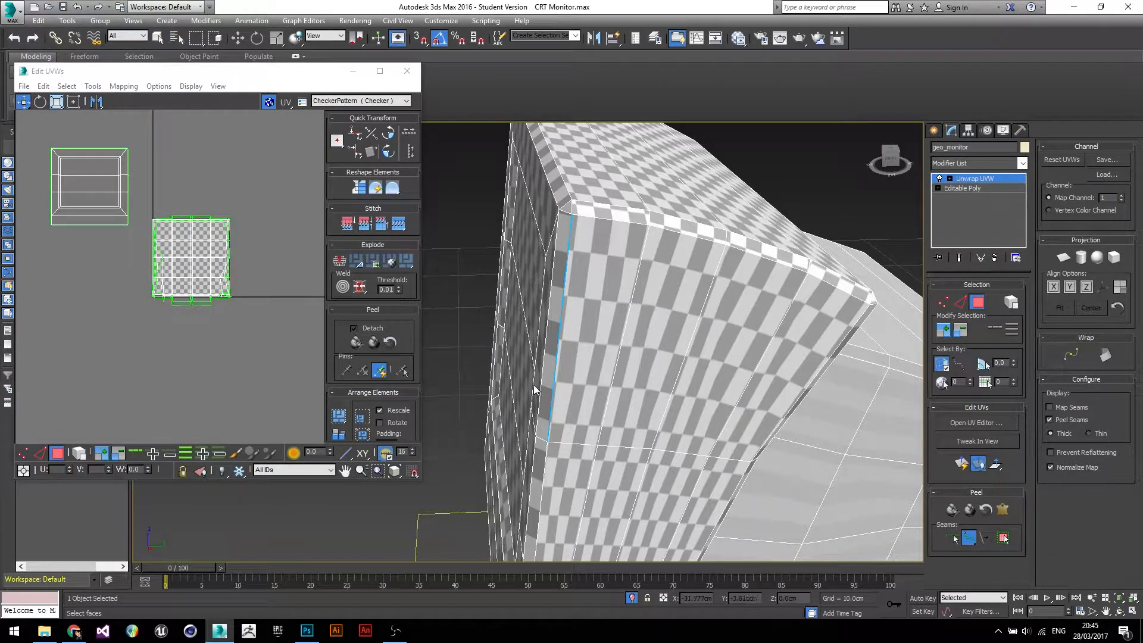
Try a point-to-point seam along the checkered top's side and rear edges, and undo it.
scroll(654, 333, down, 4)
alt+middle_drag(650, 310, 692, 331)
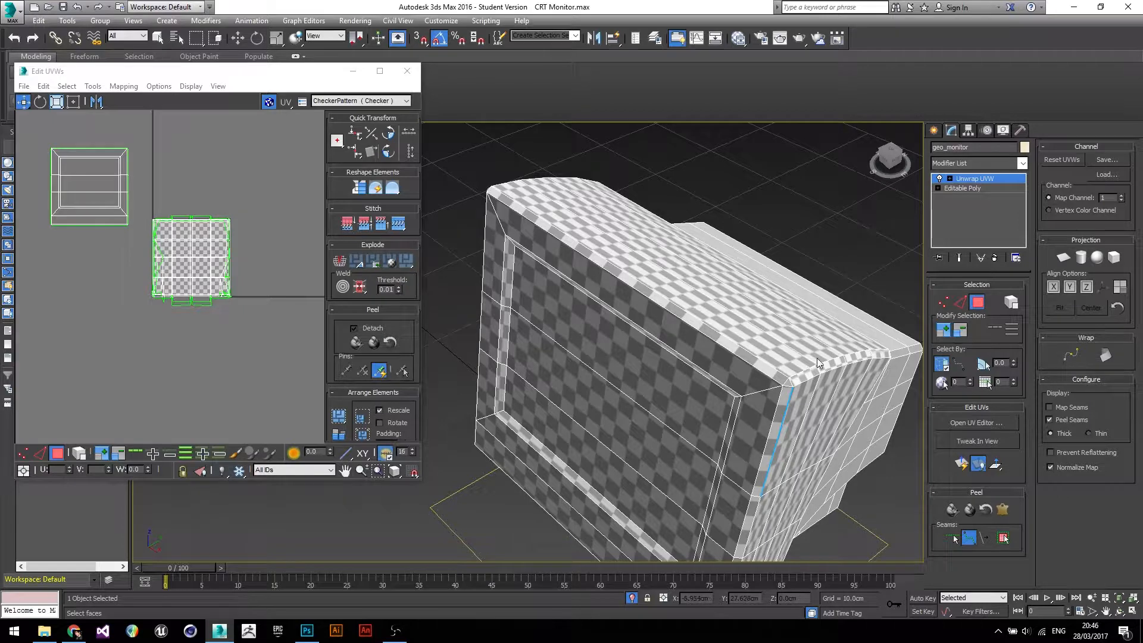
alt+middle_drag(808, 334, 668, 365)
middle_drag(689, 279, 811, 293)
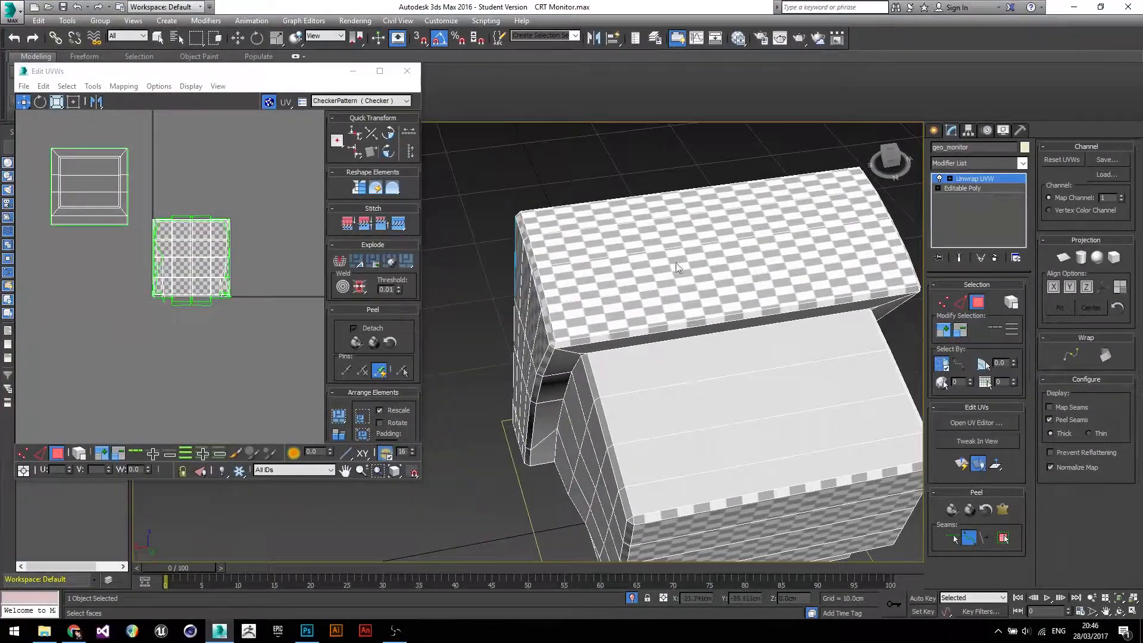
alt+middle_drag(909, 285, 536, 247)
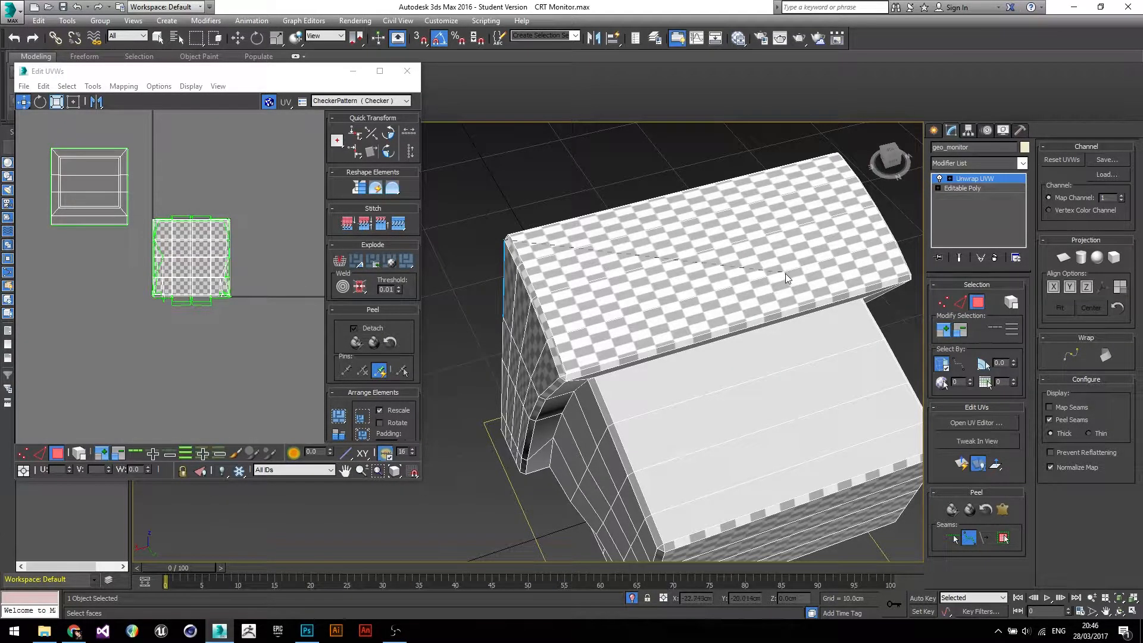
alt+middle_drag(805, 277, 727, 273)
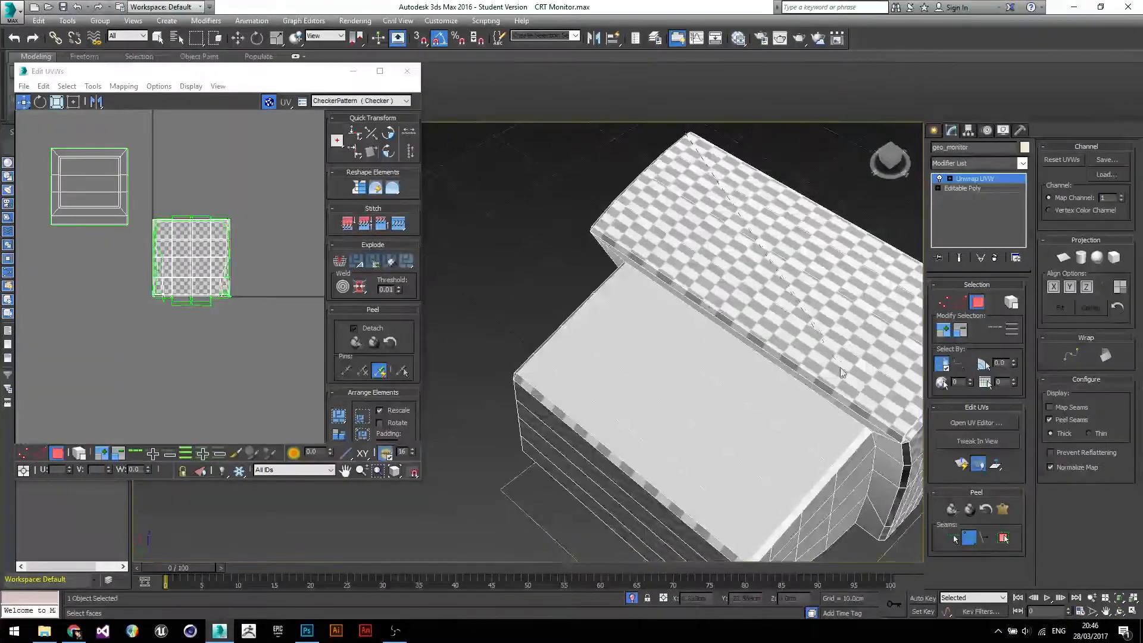
alt+middle_drag(830, 369, 798, 364)
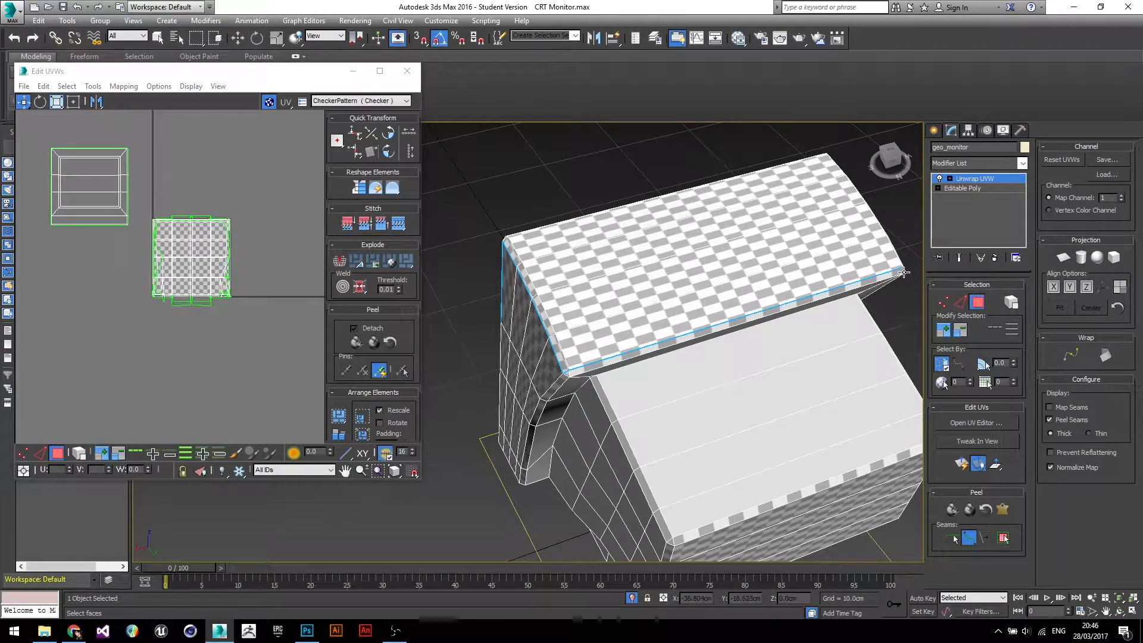
key(ctrl+z)
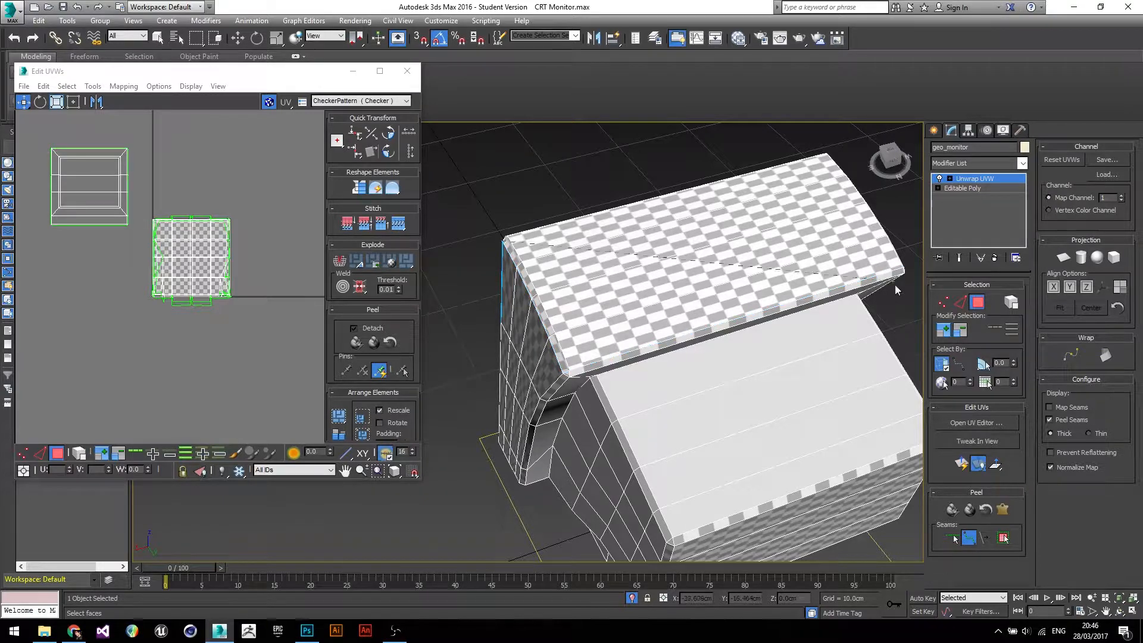
Trace a point-to-point seam around the outer edges of the monitor's front face and exit seam editing.
alt+middle_drag(561, 316, 655, 485)
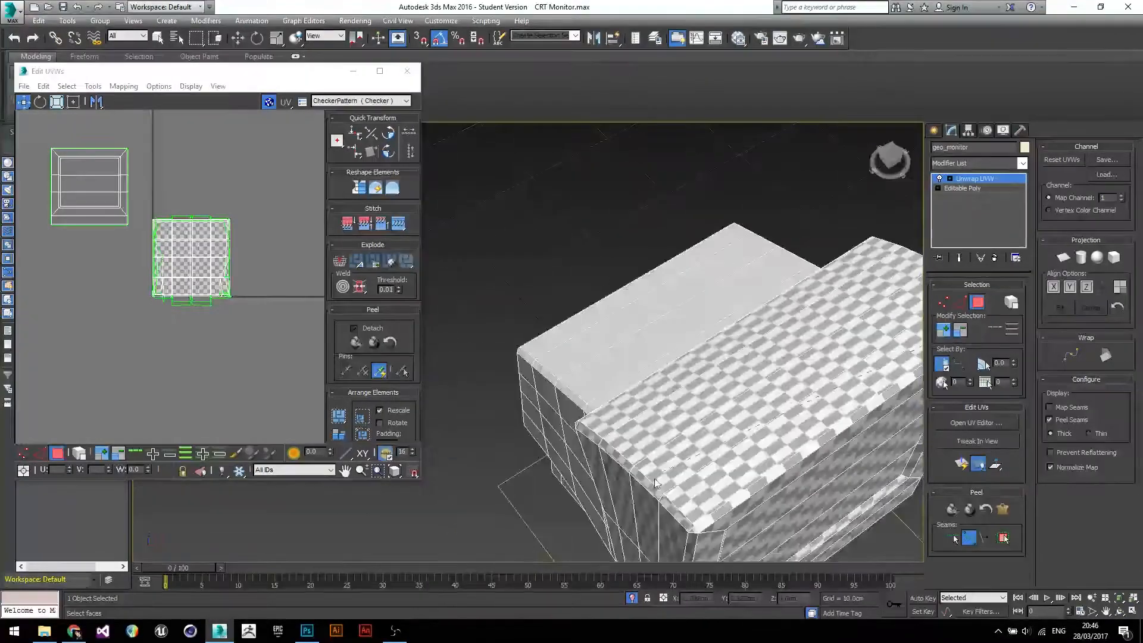
click(704, 523)
alt+middle_drag(703, 523, 657, 454)
click(752, 463)
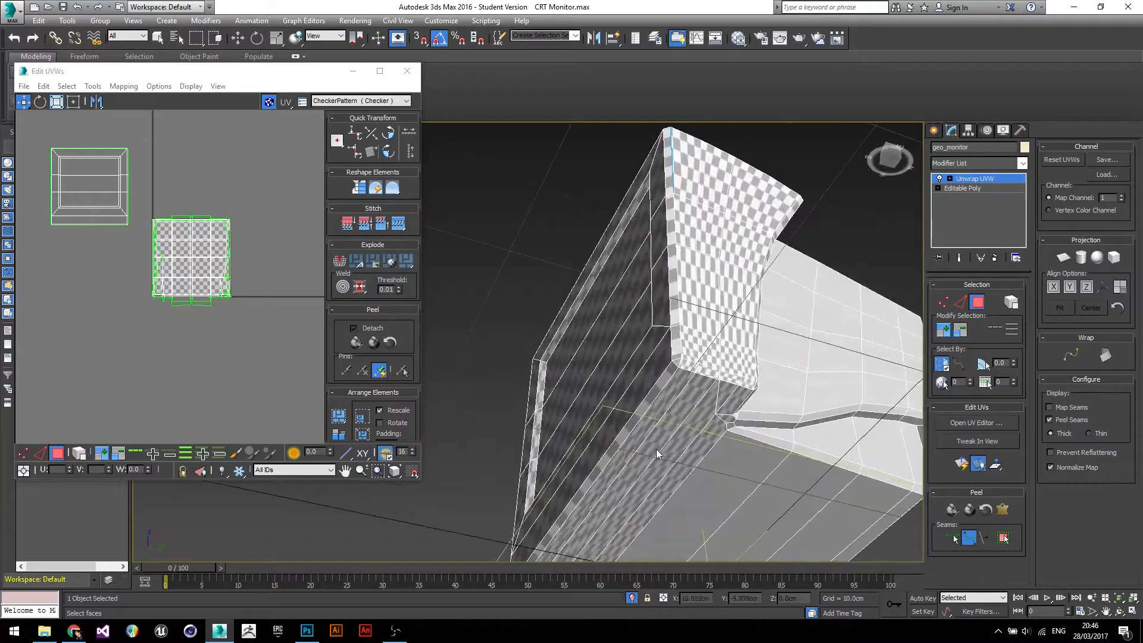
click(676, 367)
alt+middle_drag(681, 326, 693, 374)
key(q)
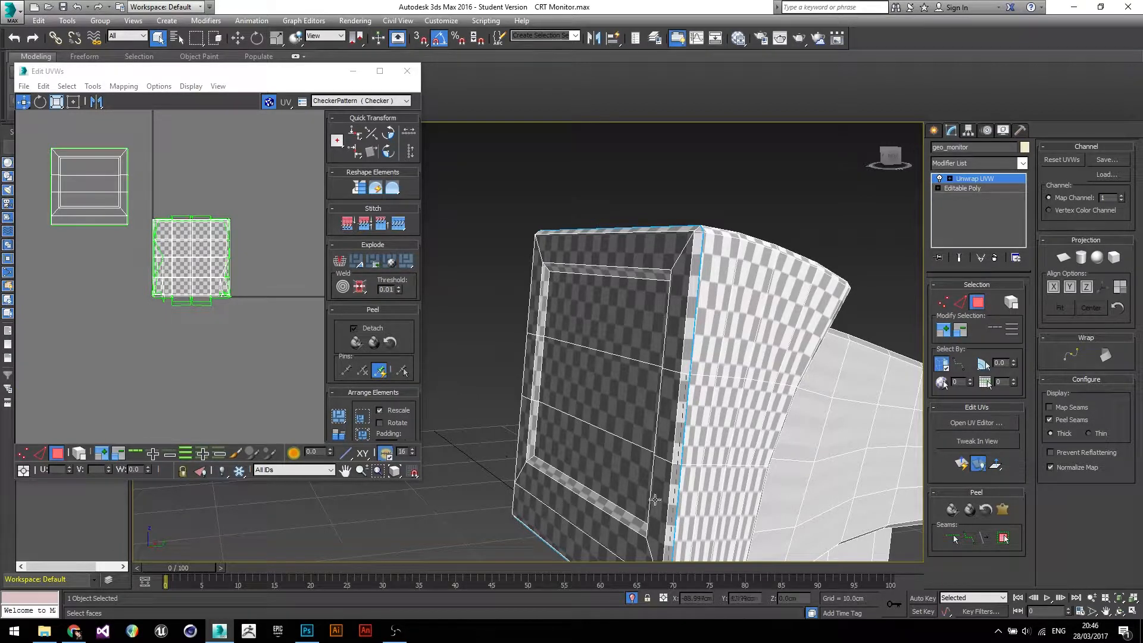
Trace a point-to-point seam along the bottom edge of the front bezel's side, from the front corner backward, and clear the stray face selection.
alt+middle_drag(733, 451, 723, 459)
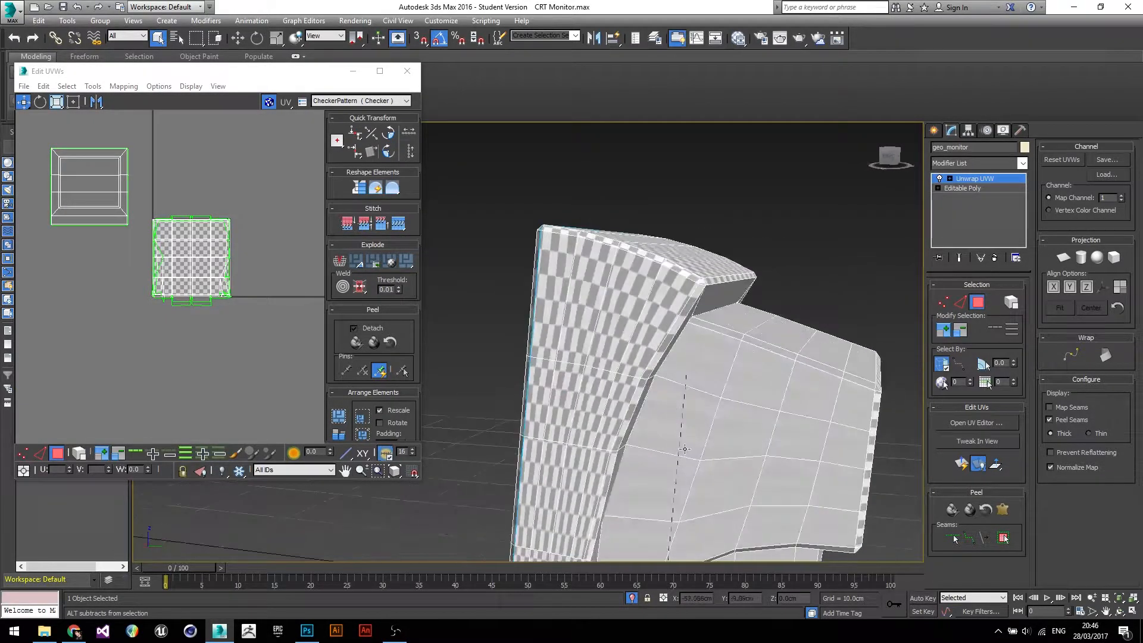
alt+middle_drag(739, 393, 743, 326)
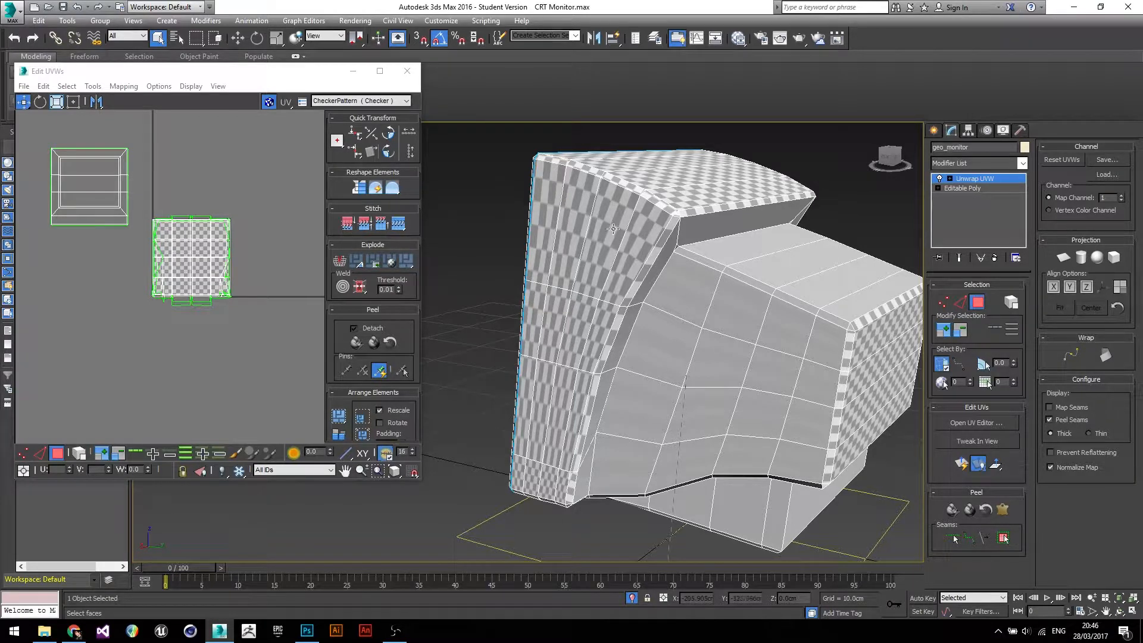
alt+middle_drag(725, 274, 794, 347)
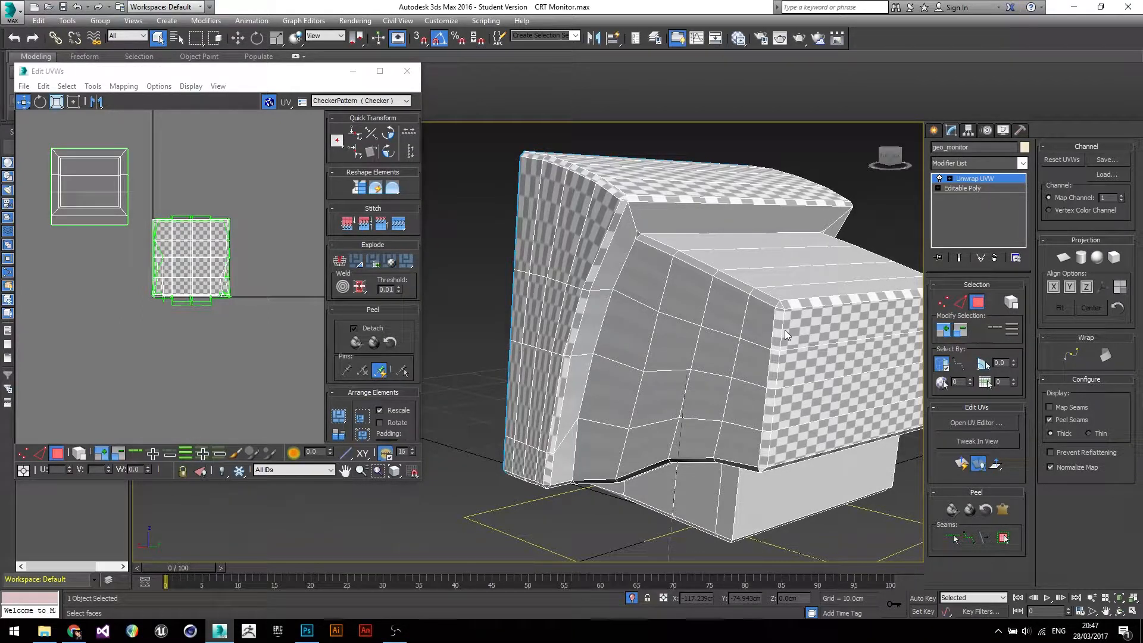
mouse_move(667, 387)
alt+middle_down()
mouse_move(691, 354)
mouse_move(682, 401)
alt+middle_up()
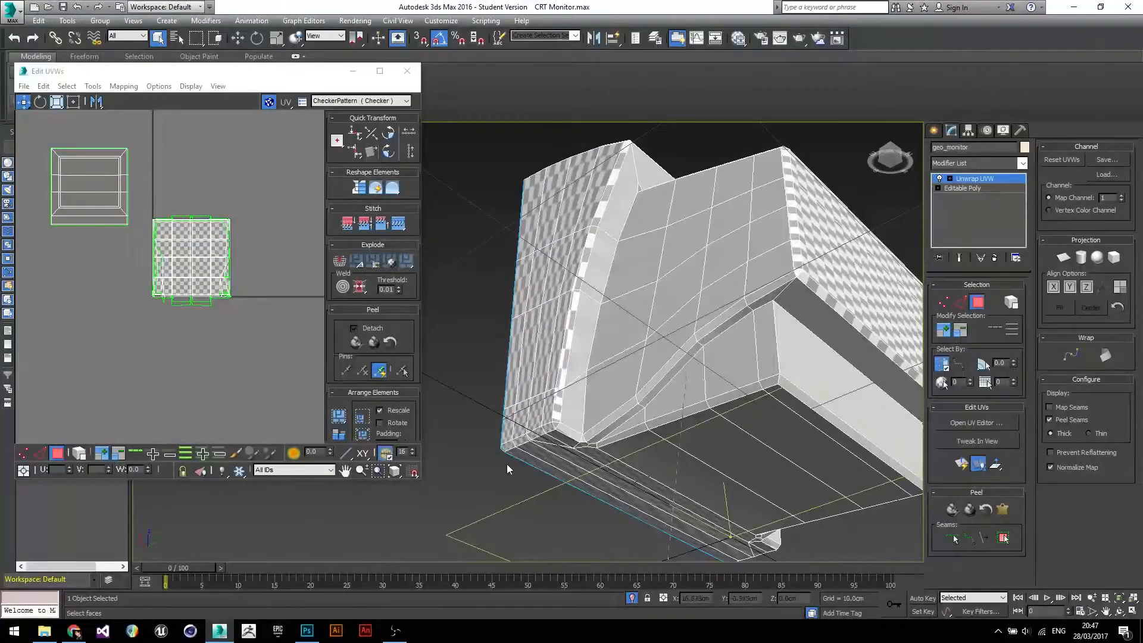
scroll(505, 460, up, 4)
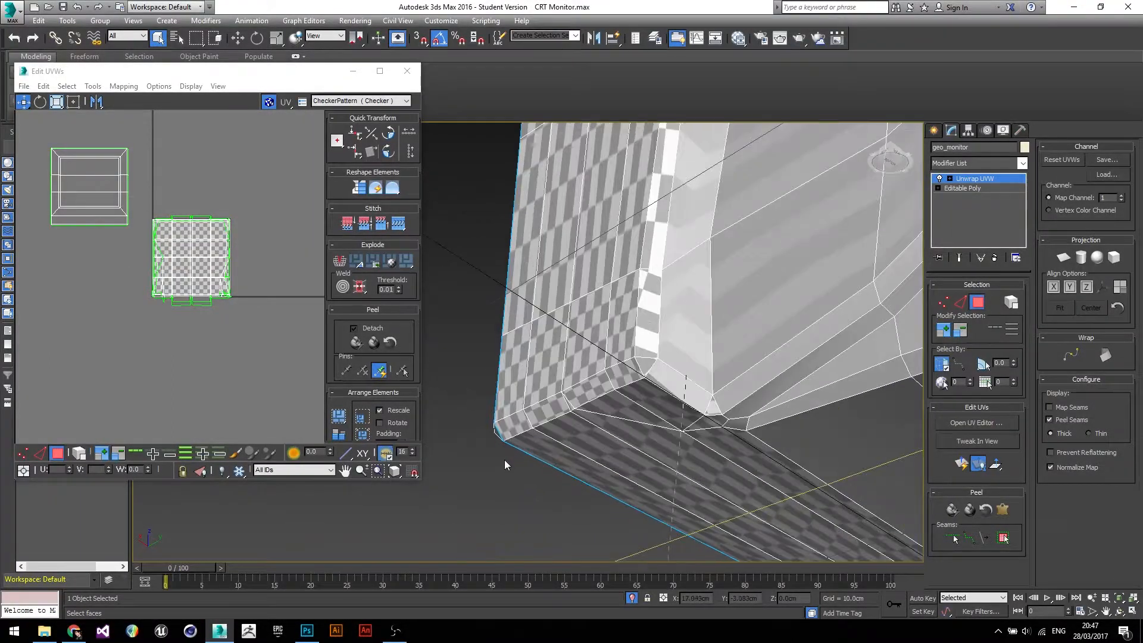
click(510, 444)
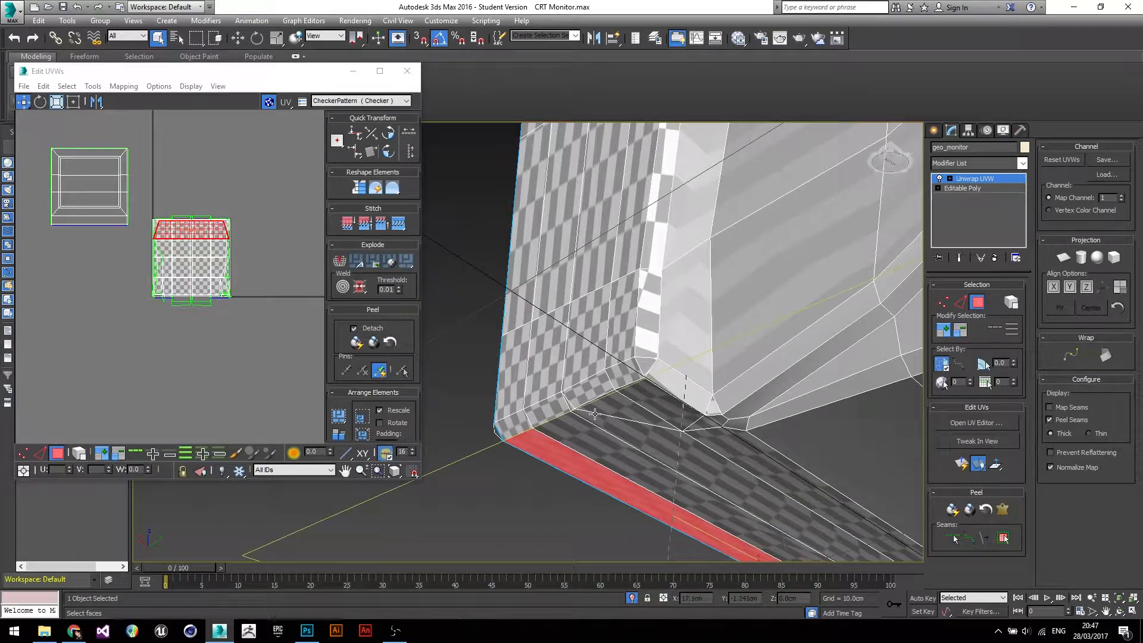
click(970, 538)
alt+middle_drag(648, 381, 673, 272)
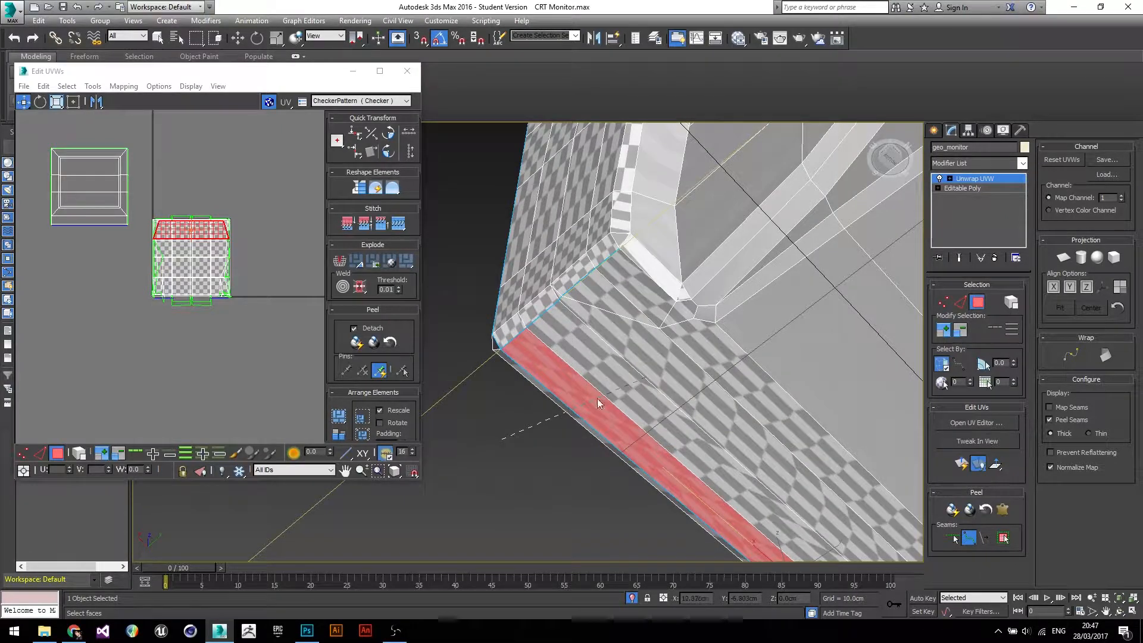
click(976, 303)
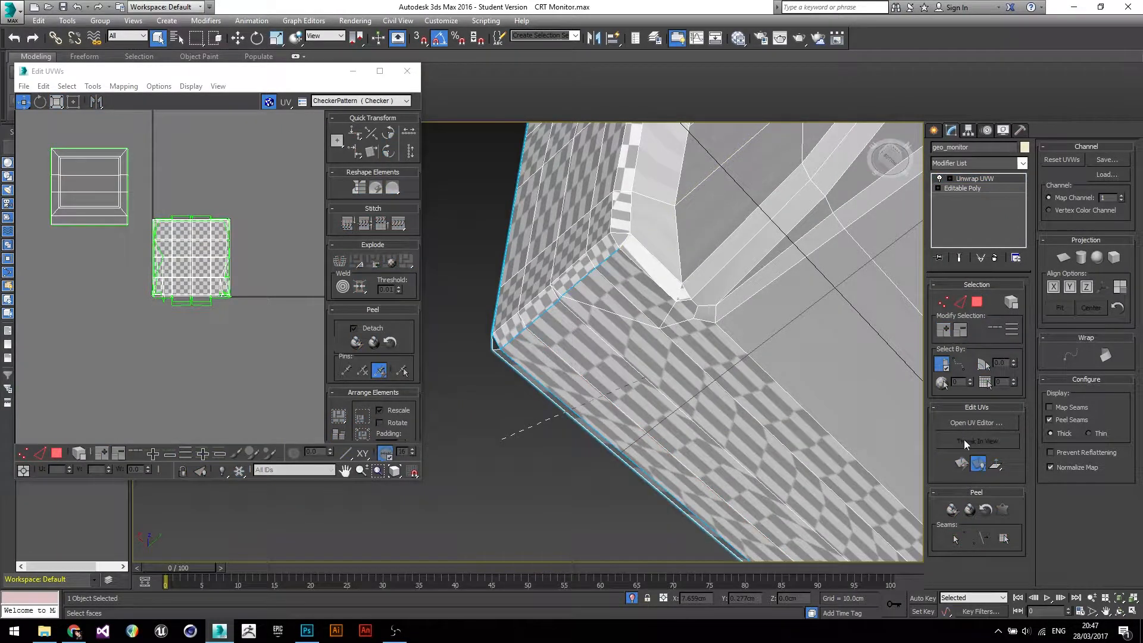
click(977, 302)
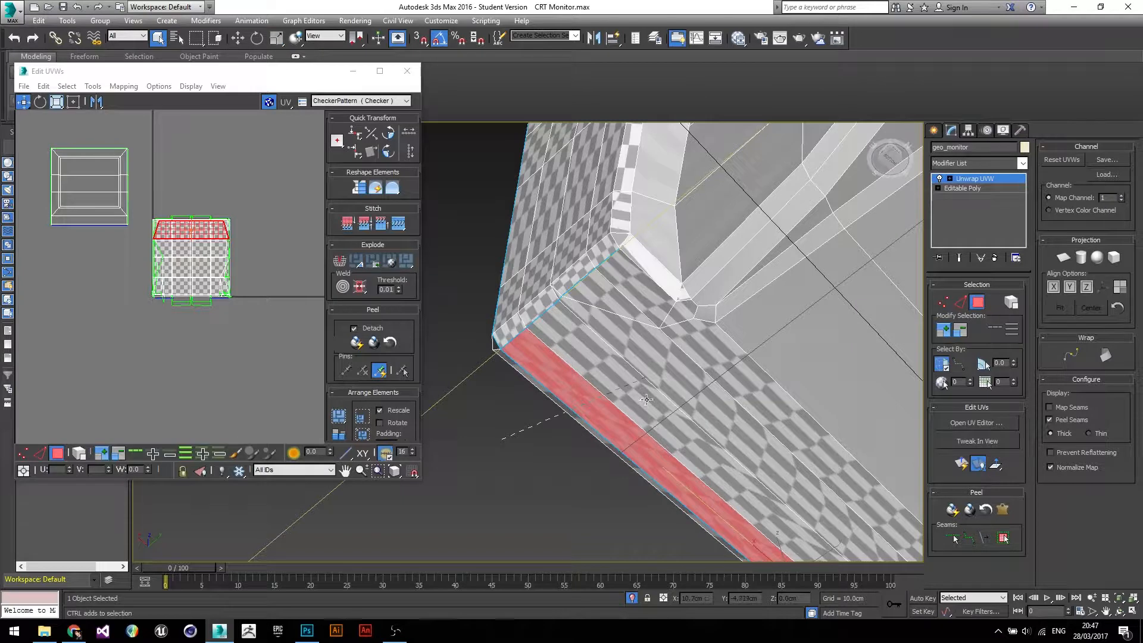
click(566, 446)
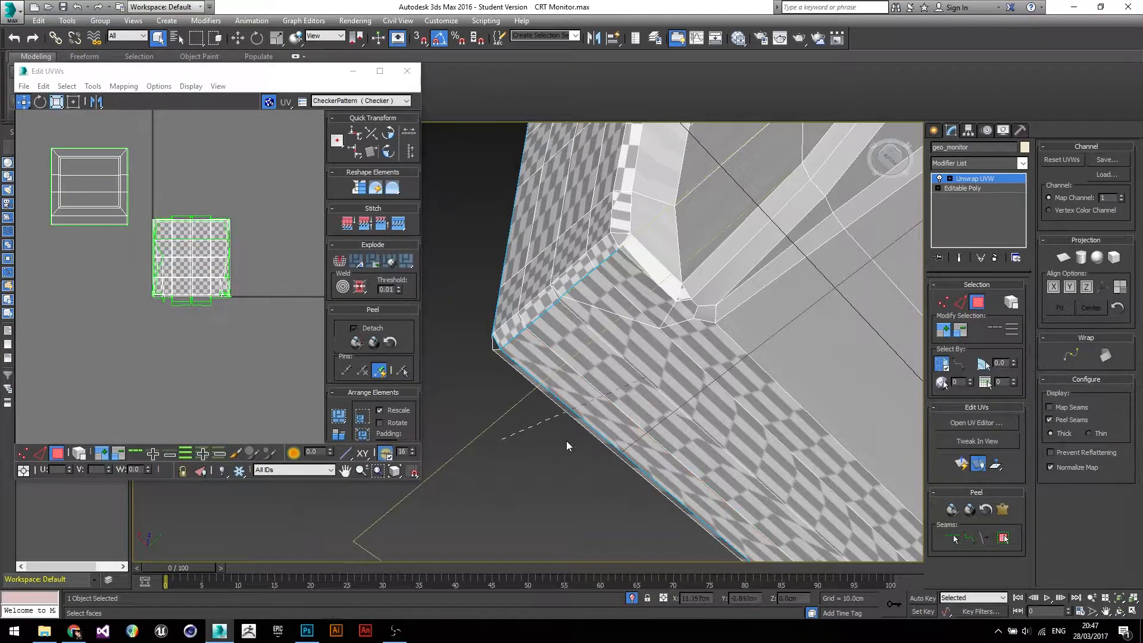
Continue the point-to-point seam behind the bezel's lower corner and along the side housing's lower edge to the rear corner.
click(969, 537)
click(677, 302)
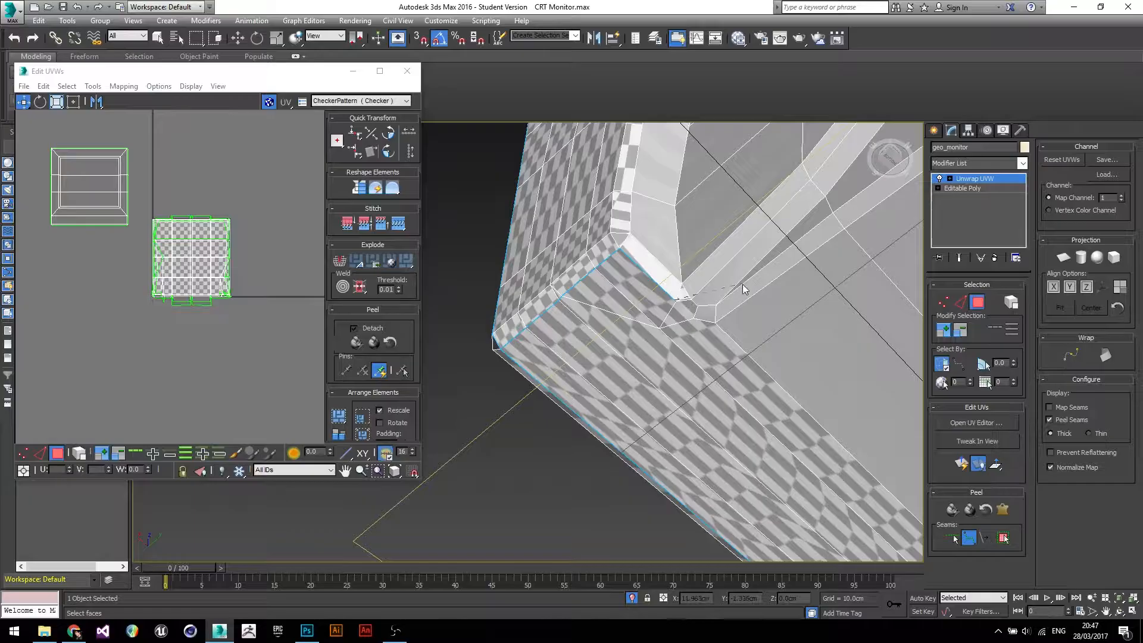
scroll(695, 305, up, 4)
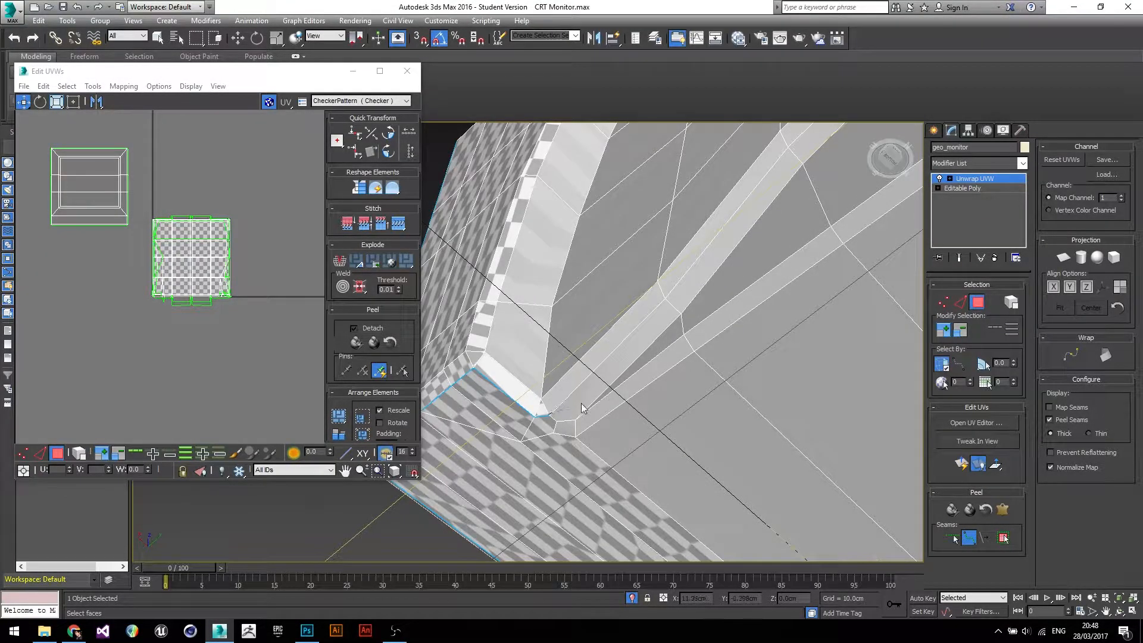
scroll(666, 337, down, 3)
mouse_move(667, 337)
alt+middle_down()
mouse_move(676, 373)
mouse_move(657, 341)
mouse_move(669, 323)
mouse_move(652, 344)
alt+middle_up()
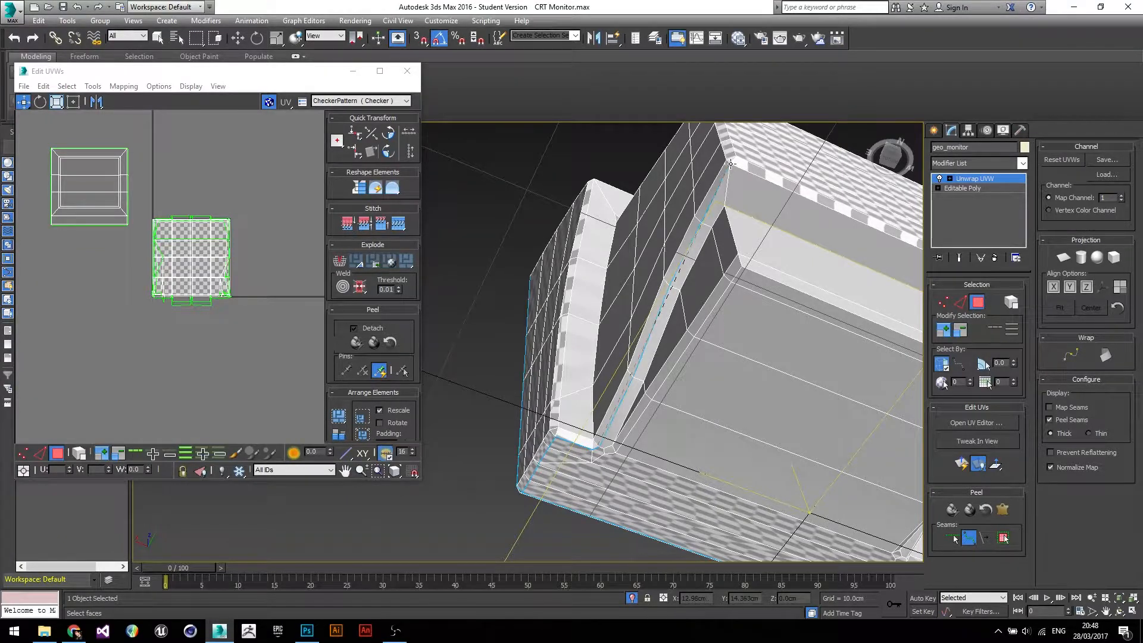
Extend the seam across the housing's lower rear edge and forward along the opposite side's lower edge to the bezel.
alt+middle_drag(732, 173, 663, 238)
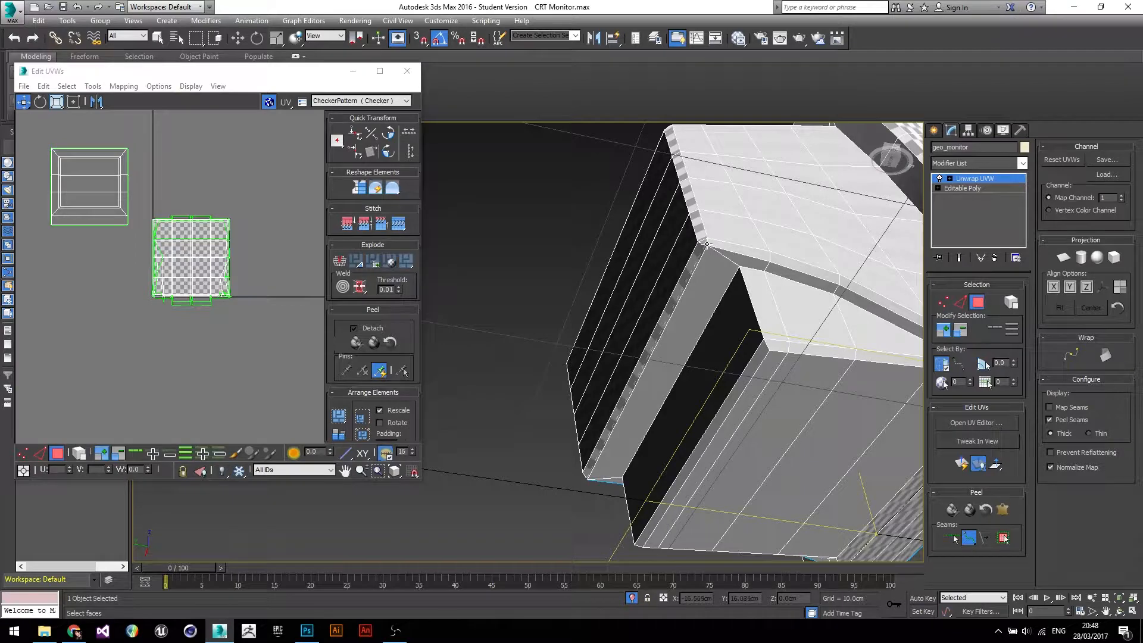
mouse_move(706, 244)
alt+middle_down()
mouse_move(667, 233)
mouse_move(674, 215)
mouse_move(727, 243)
alt+middle_up()
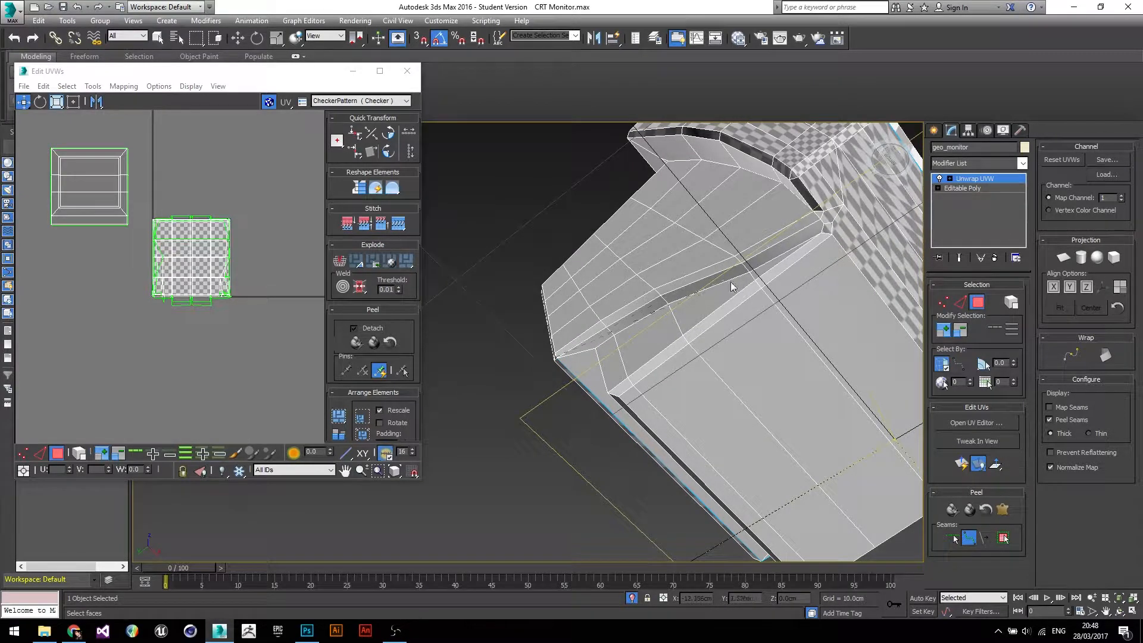
click(819, 220)
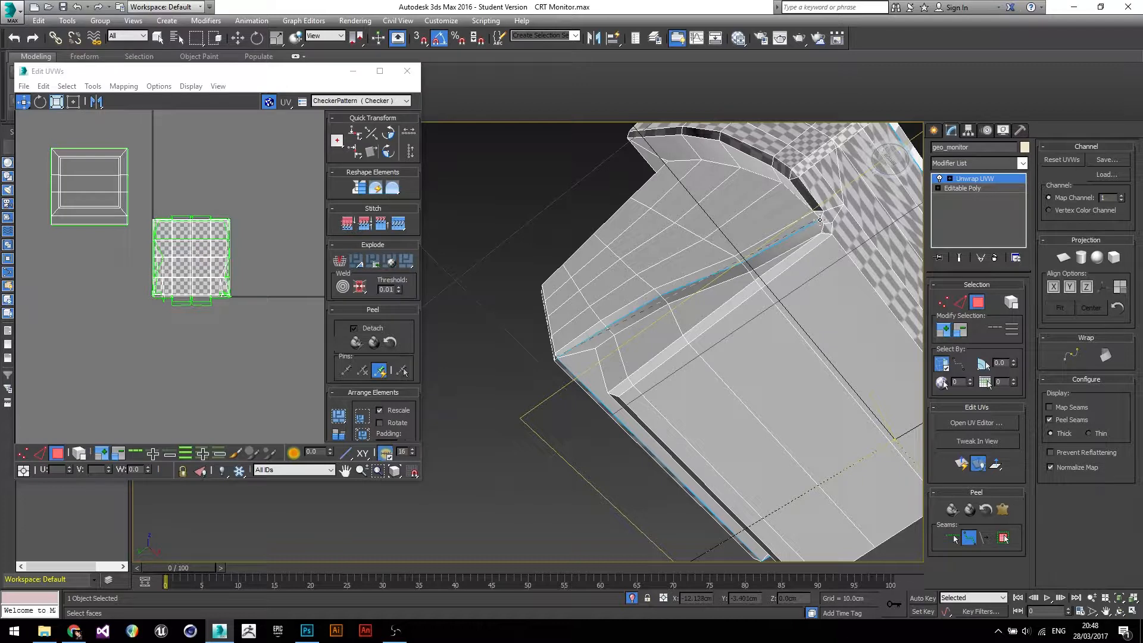
scroll(825, 212, up, 5)
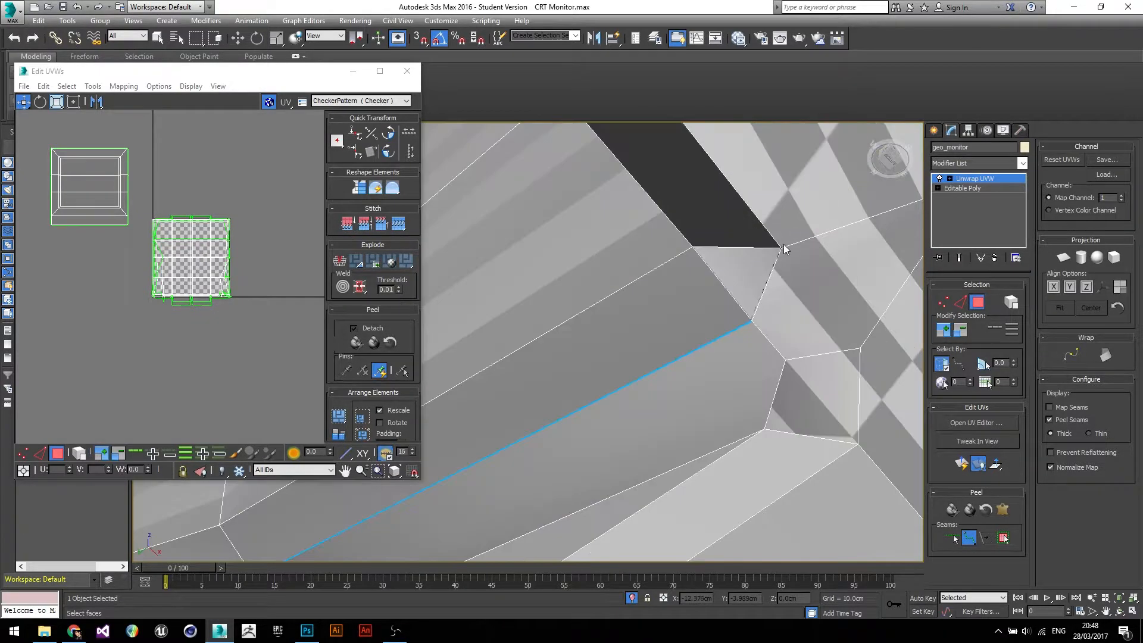
click(781, 247)
Finish the opposite side's seam along the bezel's bottom side edge up to the front face corner.
scroll(774, 248, down, 4)
alt+middle_drag(755, 213, 768, 267)
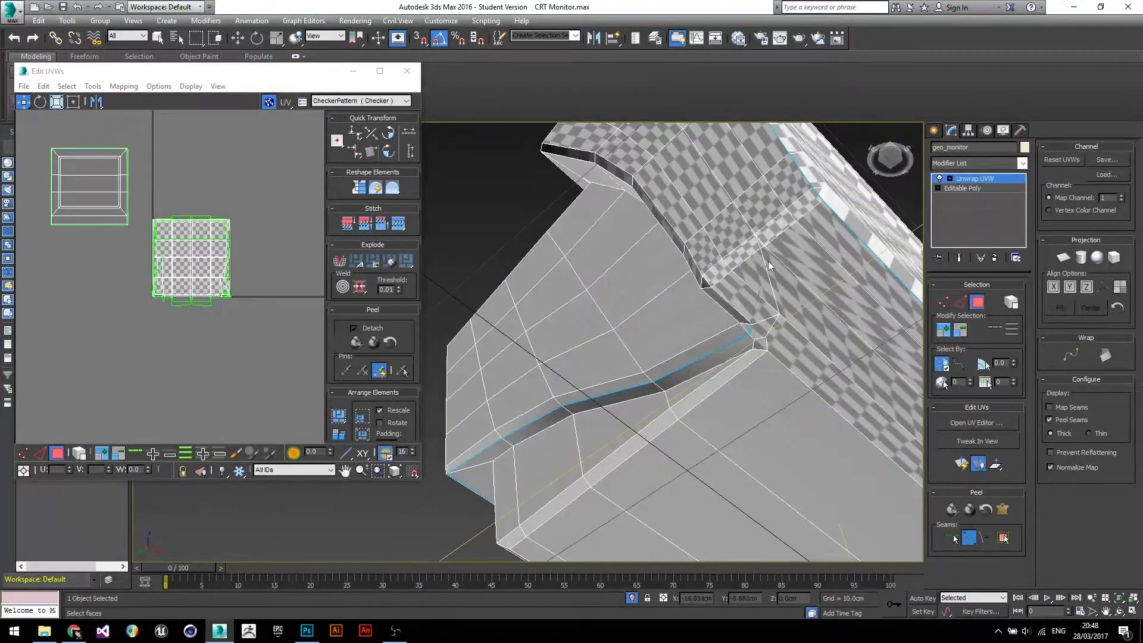
mouse_move(826, 332)
alt+middle_down()
mouse_move(681, 309)
mouse_move(748, 287)
mouse_move(821, 304)
mouse_move(828, 322)
alt+middle_up()
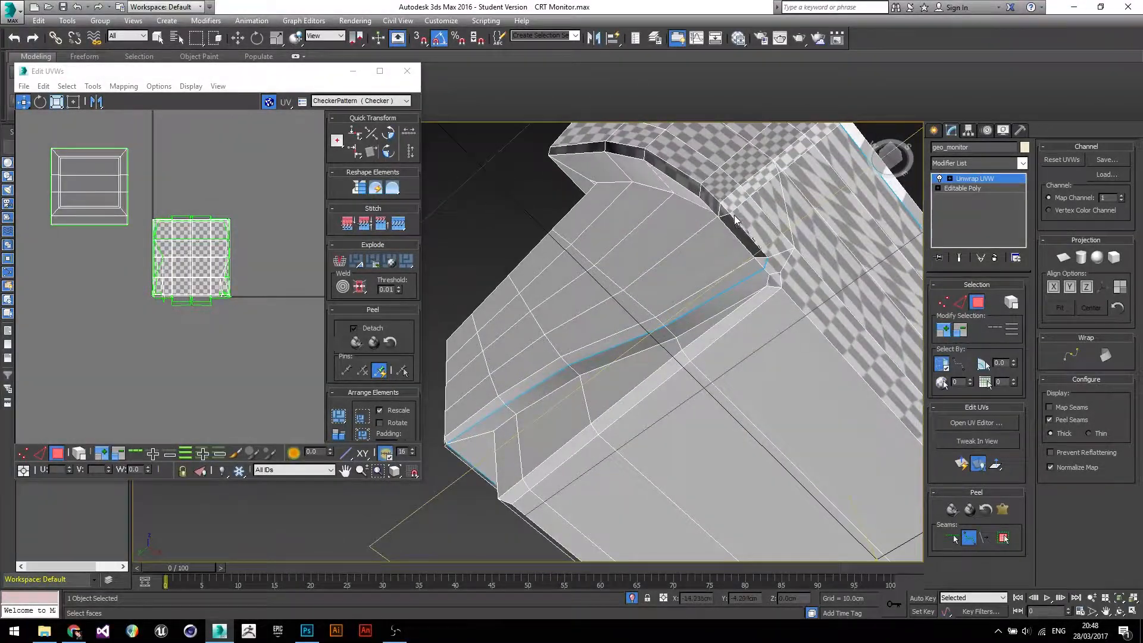
alt+middle_drag(747, 219, 730, 266)
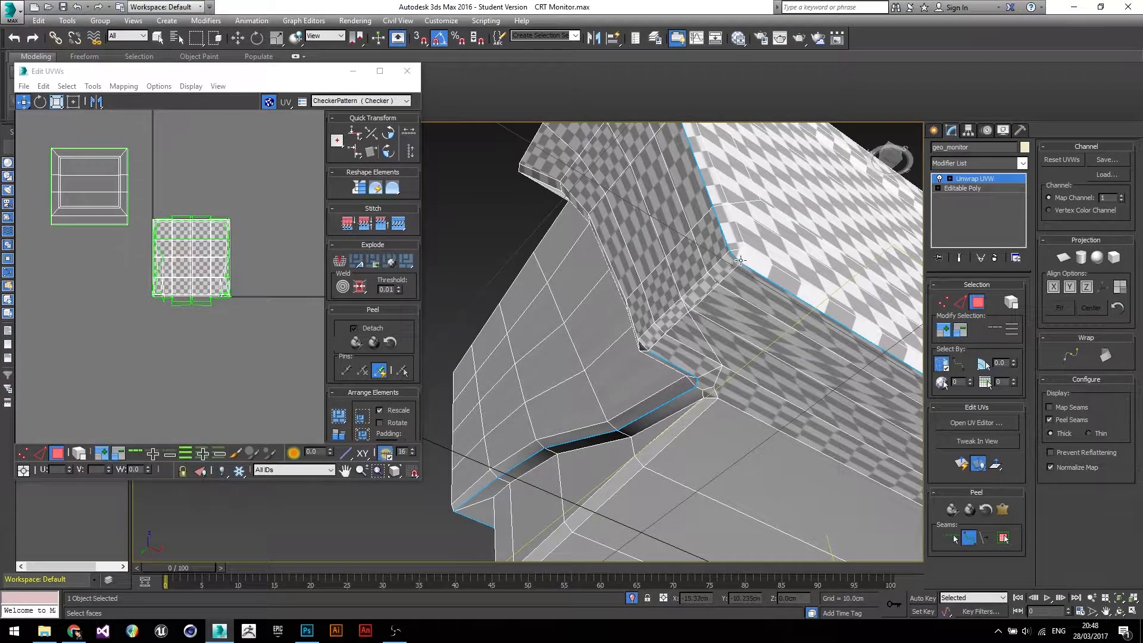
scroll(792, 417, down, 6)
mouse_move(772, 412)
alt+middle_down()
mouse_move(893, 384)
mouse_move(784, 405)
alt+middle_up()
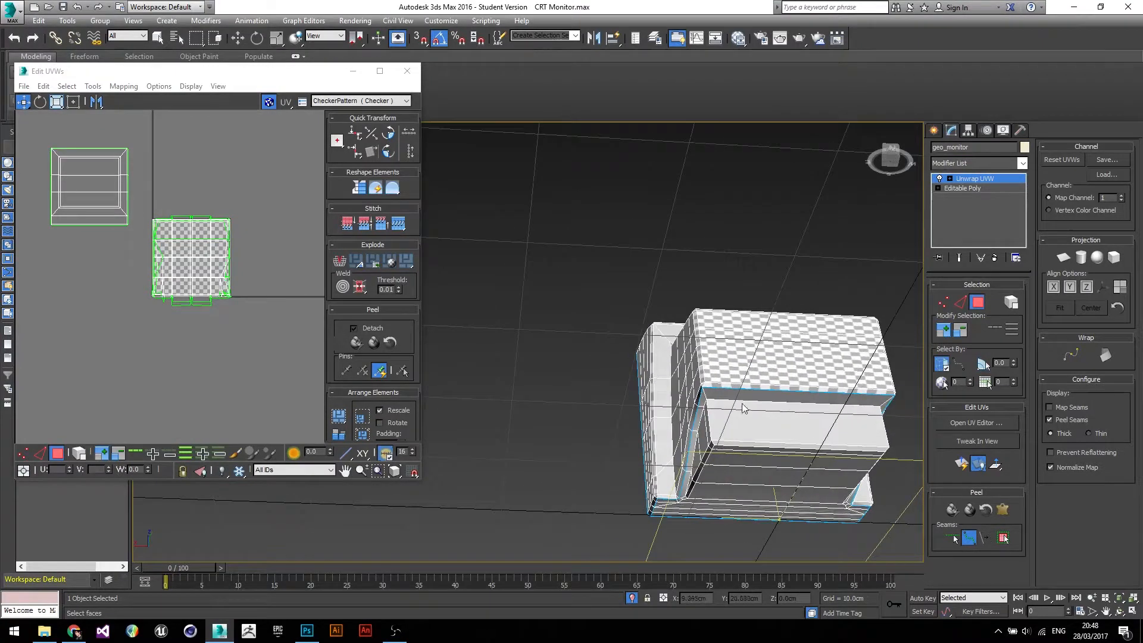
Switch to Edit Seams and remove the seam along the lower edge of the housing's checkered rear face.
scroll(742, 405, up, 5)
scroll(733, 401, down, 6)
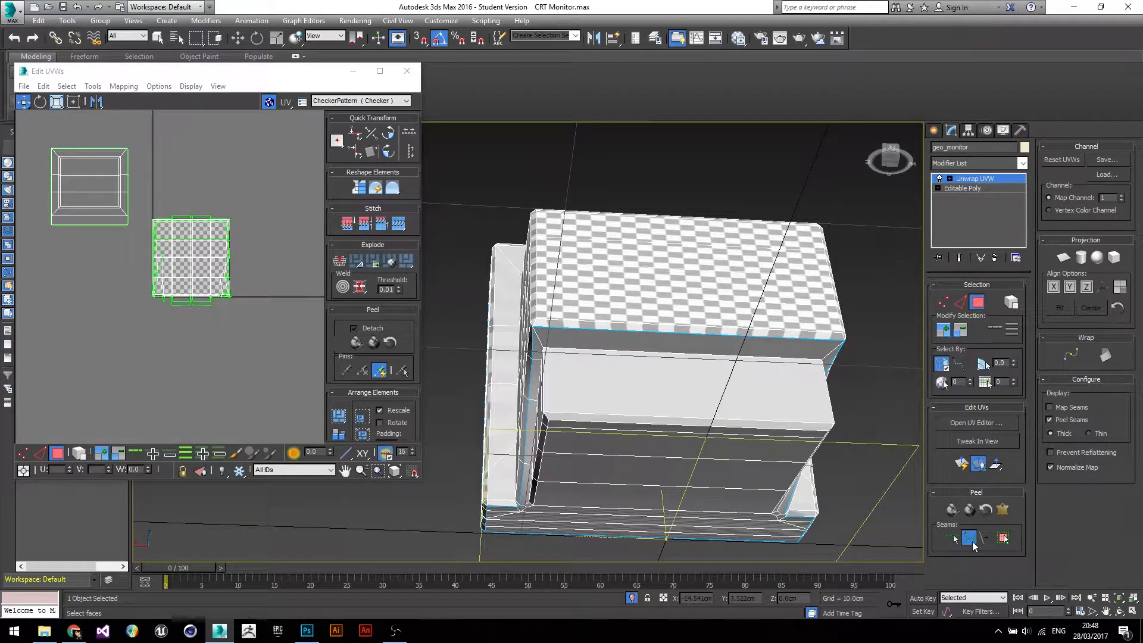
click(952, 539)
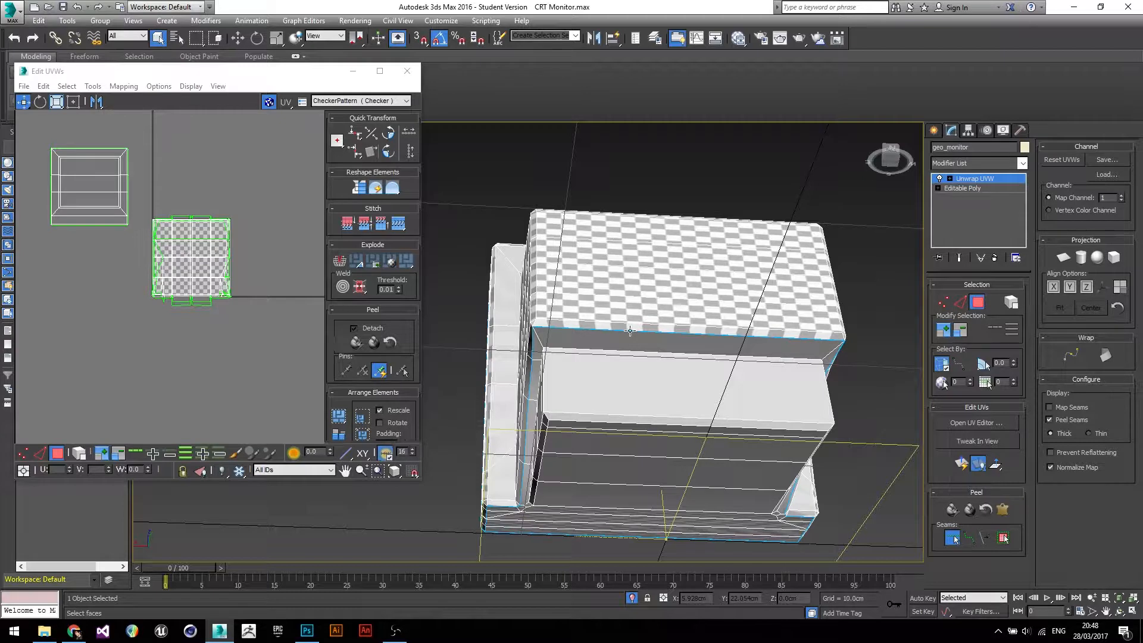
alt+click(630, 331)
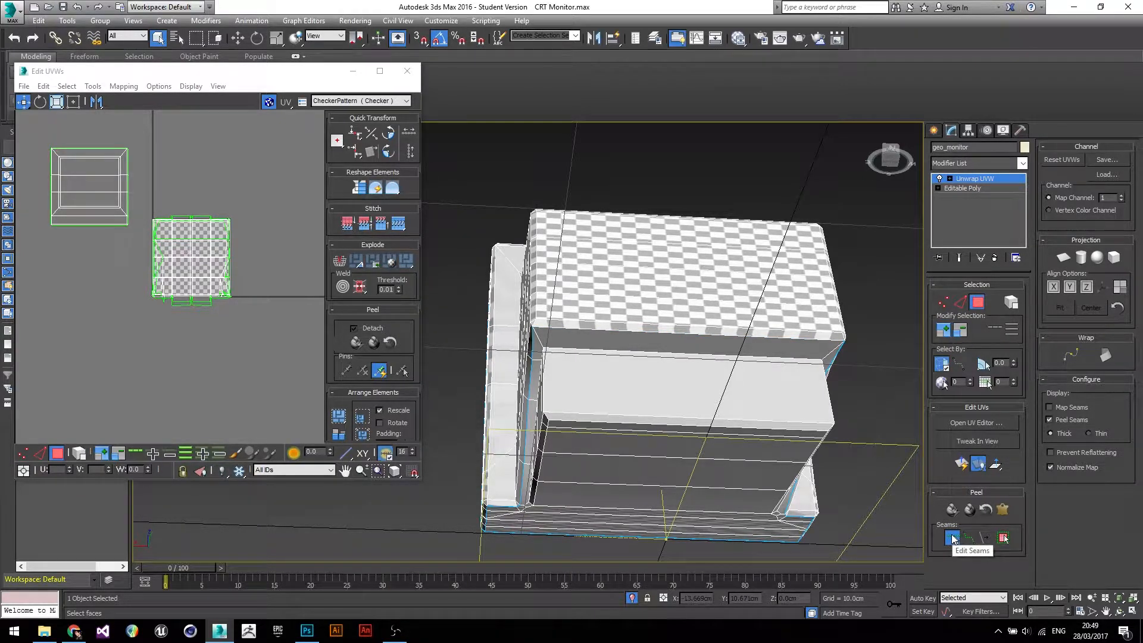
Trace a point-to-point seam up one vertical rear corner edge of the housing, from the lower seam to the top corner.
alt+middle_drag(595, 339, 733, 385)
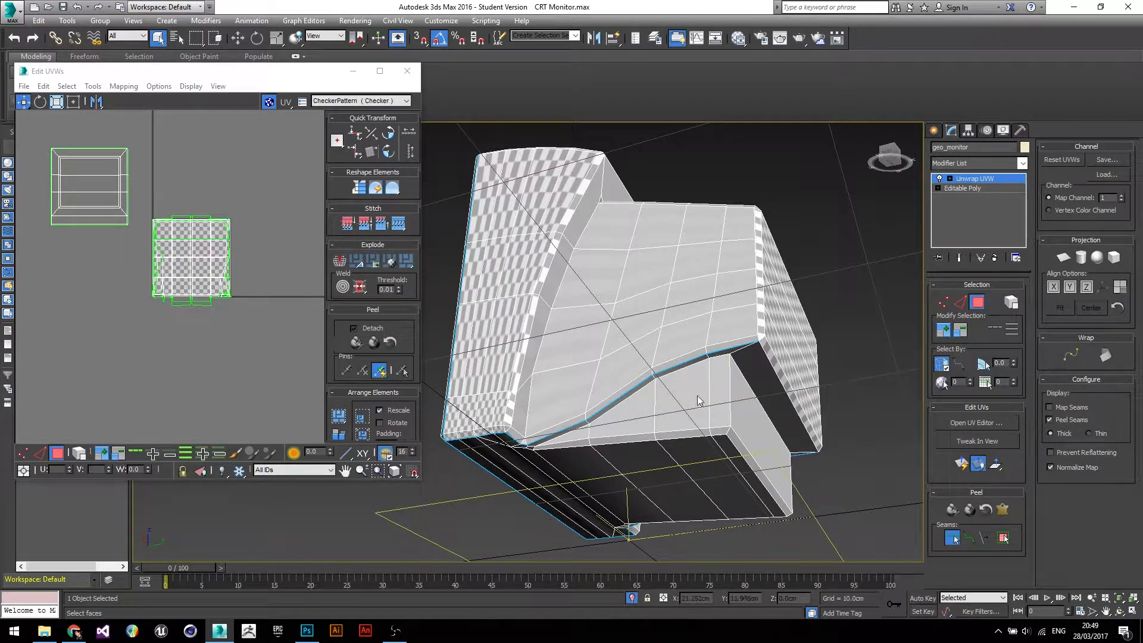
alt+middle_drag(687, 399, 613, 414)
click(971, 540)
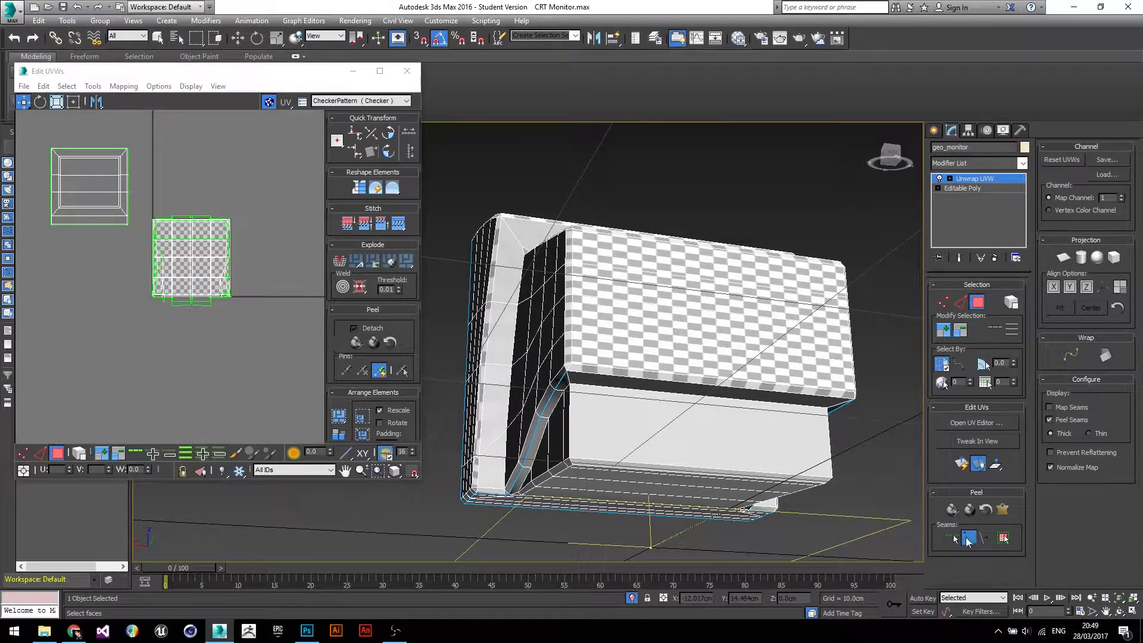
scroll(566, 374, up, 5)
click(584, 384)
alt+middle_drag(583, 384, 603, 345)
scroll(603, 345, down, 4)
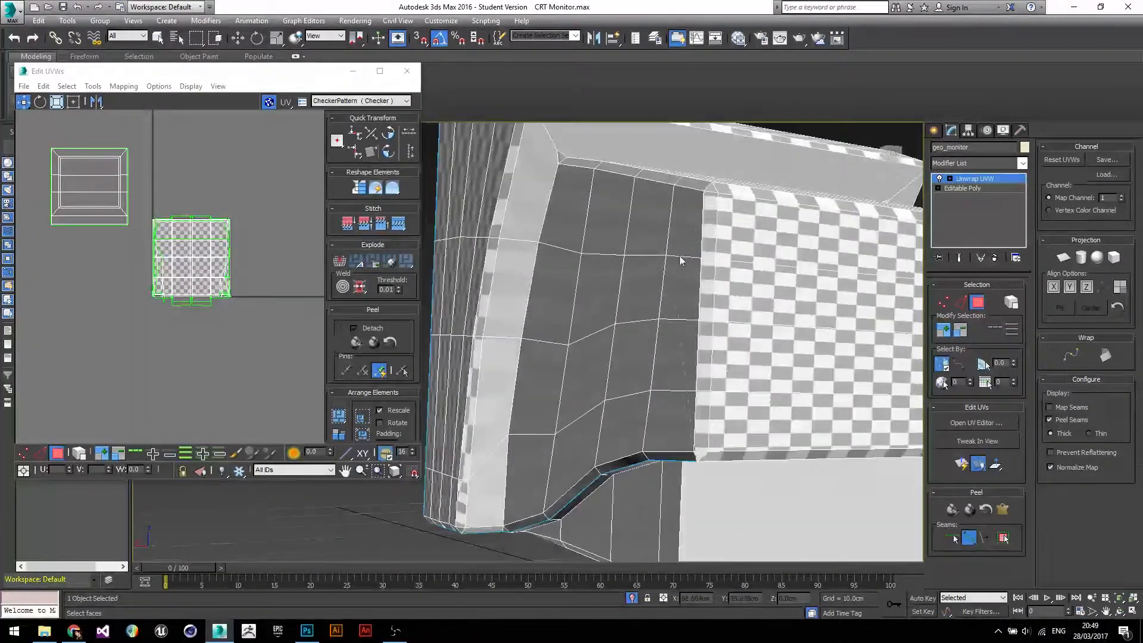
click(703, 192)
Trace a matching point-to-point seam up the opposite vertical rear corner edge and exit seam editing.
alt+middle_drag(713, 183, 743, 364)
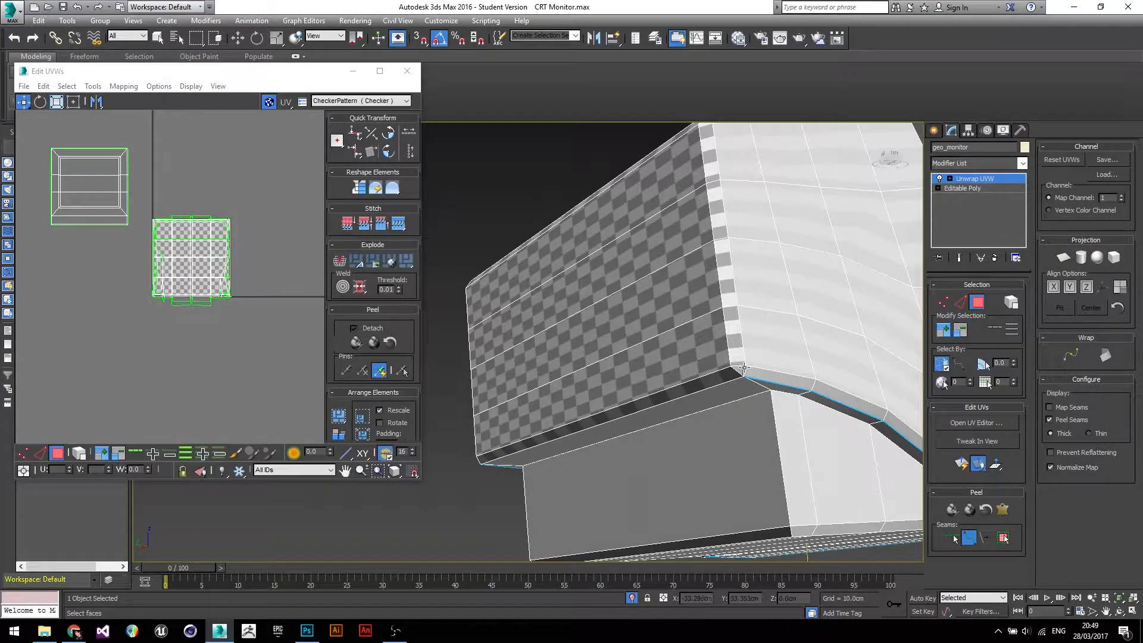
alt+middle_drag(725, 202, 731, 262)
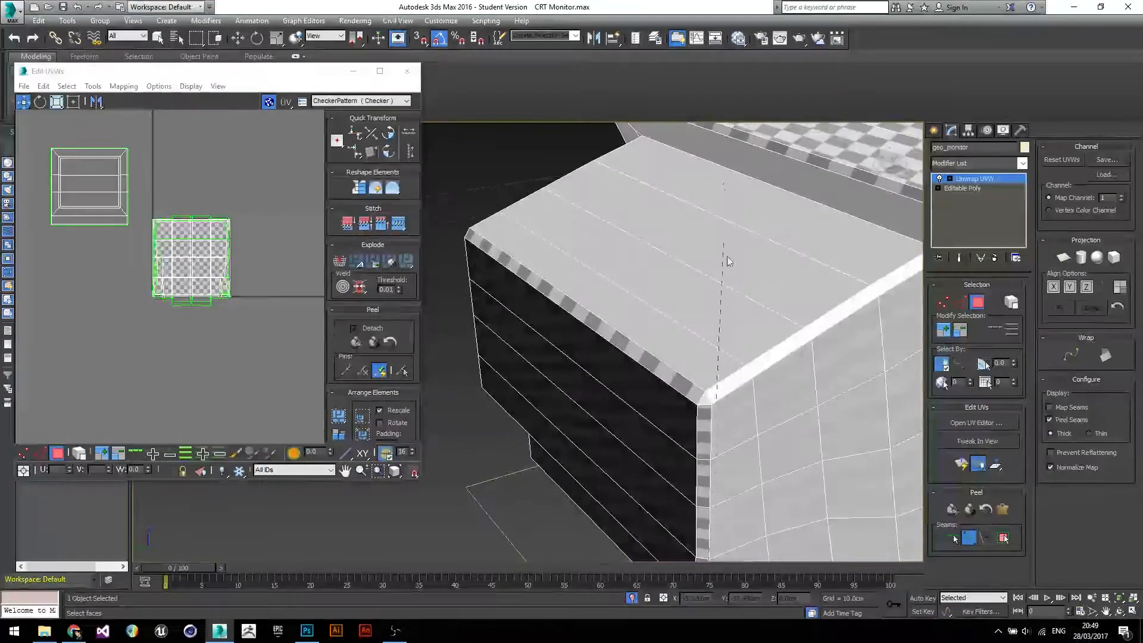
click(709, 408)
alt+middle_drag(755, 392, 780, 381)
scroll(763, 387, down, 5)
scroll(733, 396, up, 3)
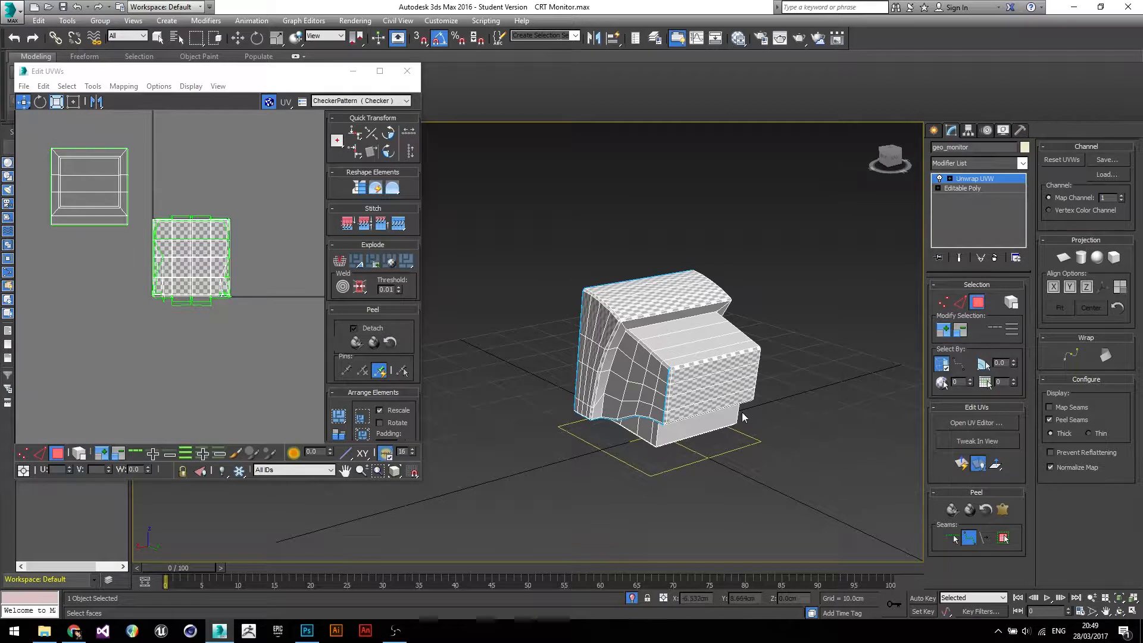
click(968, 539)
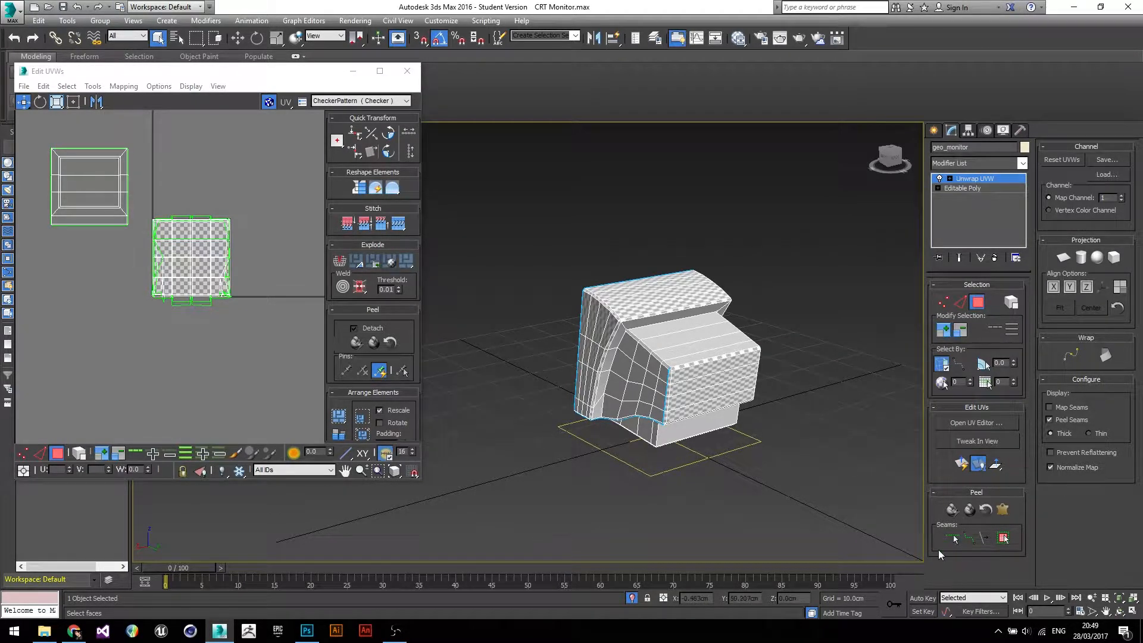
Select a polygon on top of the rear housing, expand the selection to the seams, and check the selected area from the front.
click(663, 327)
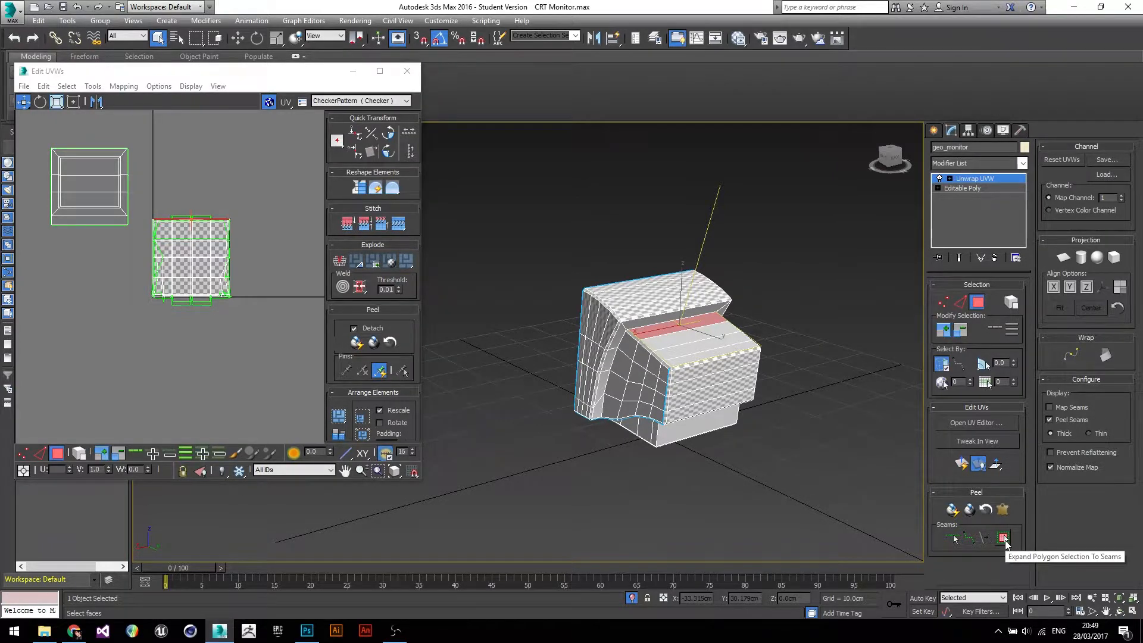
click(1004, 539)
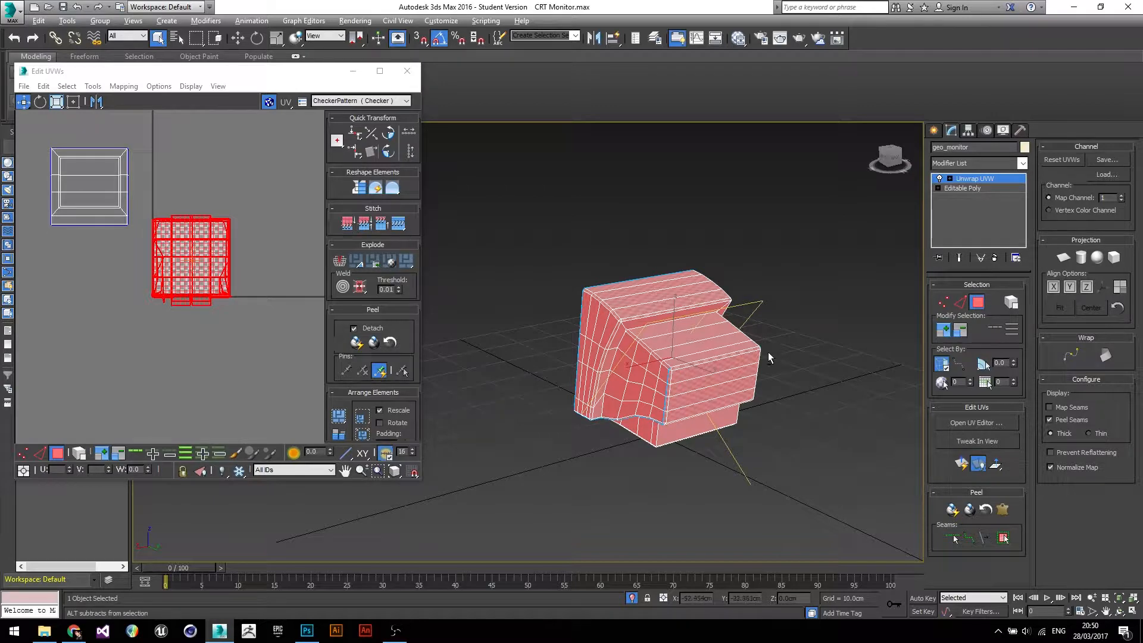
alt+middle_drag(694, 508, 560, 384)
alt+middle_drag(632, 301, 604, 297)
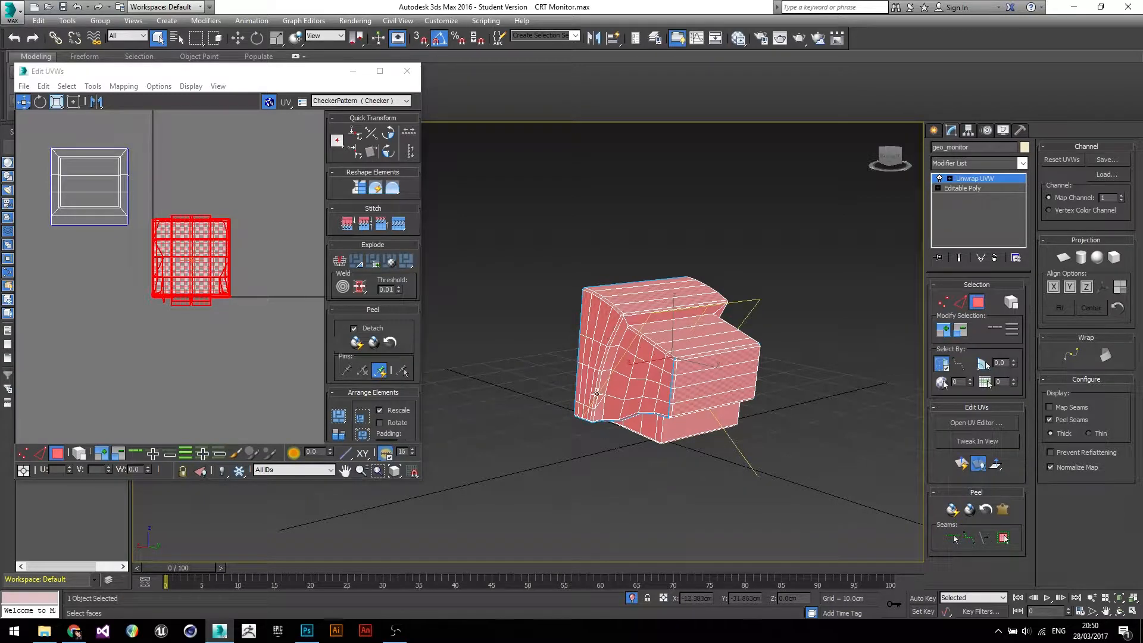
alt+middle_drag(597, 394, 692, 364)
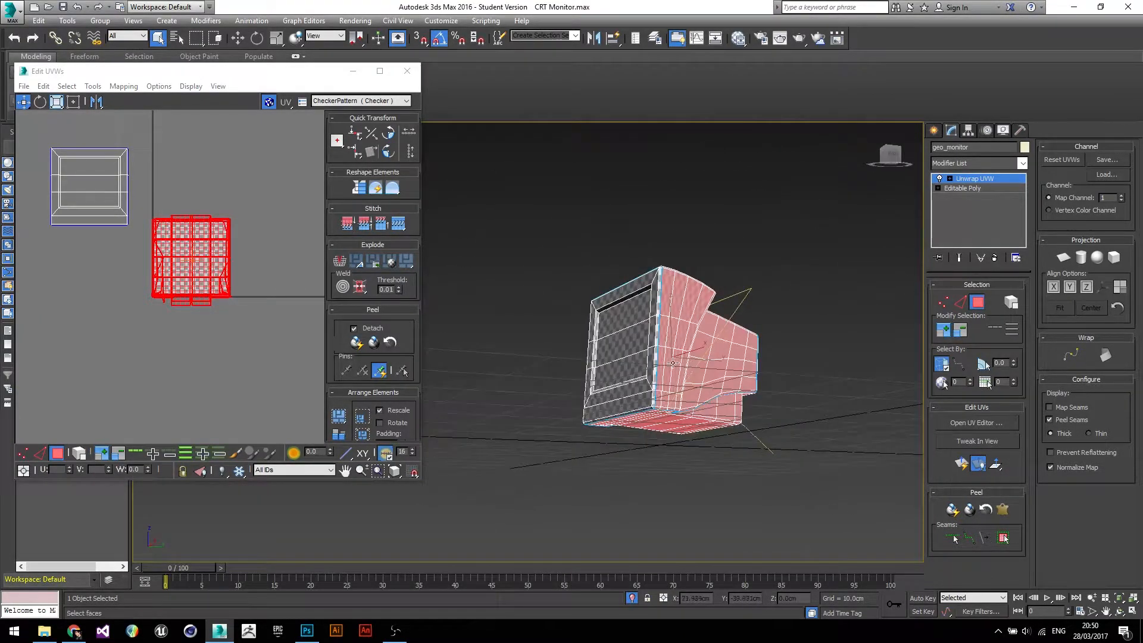
Apply a Pelt map to the selected rear housing polygons and run the pelt simulation to stretch out their UVs.
scroll(673, 362, up, 5)
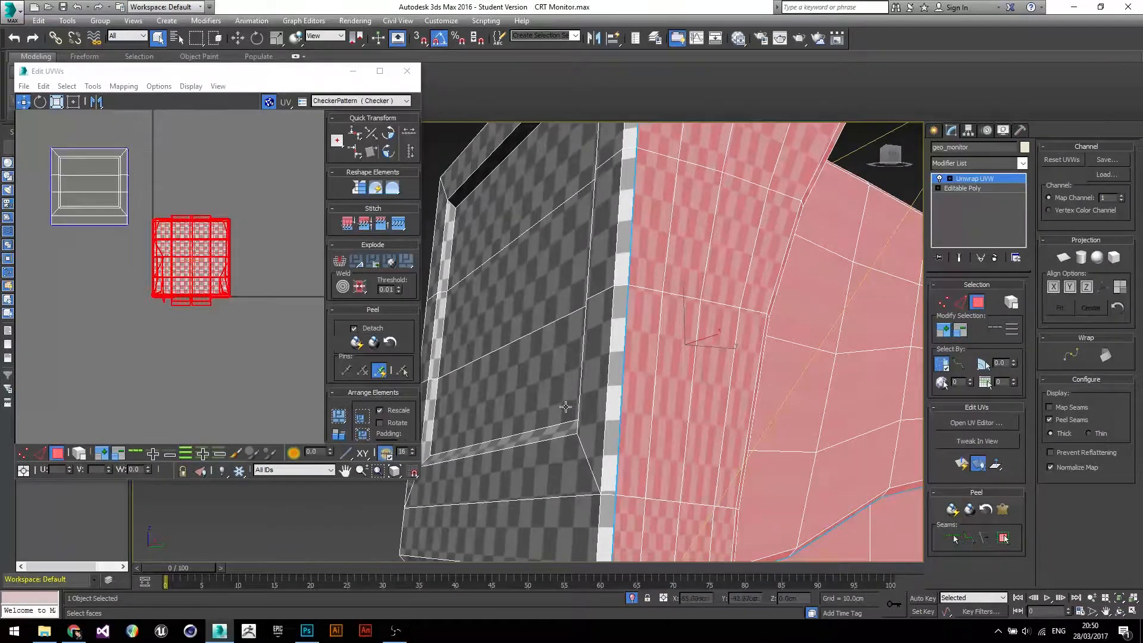
key(z)
alt+middle_drag(667, 423, 559, 388)
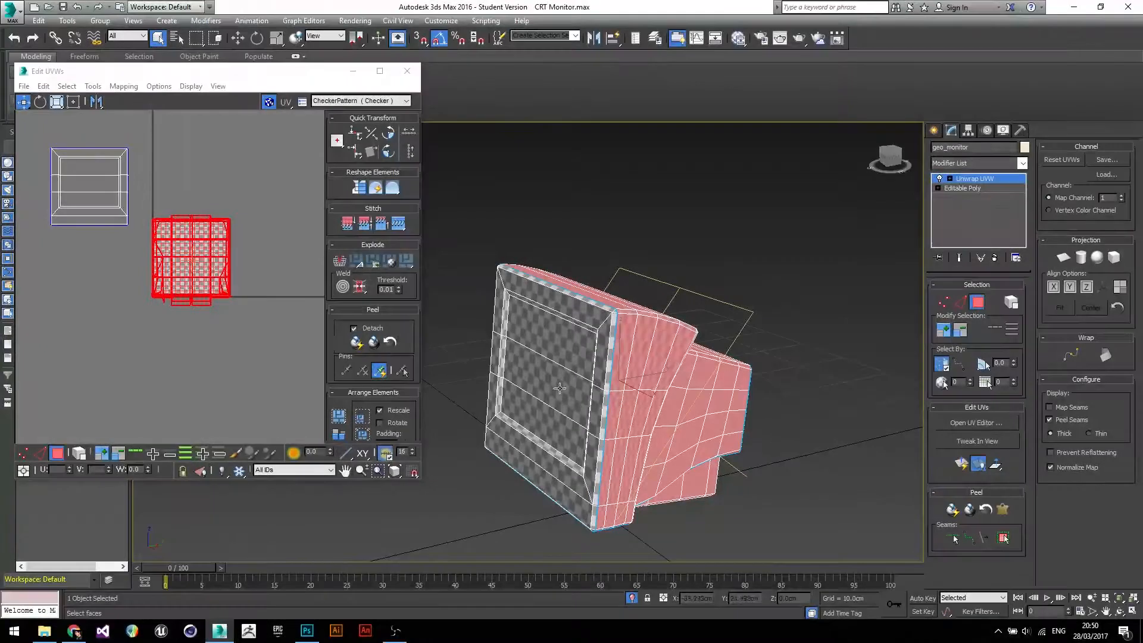
middle_drag(814, 342, 795, 283)
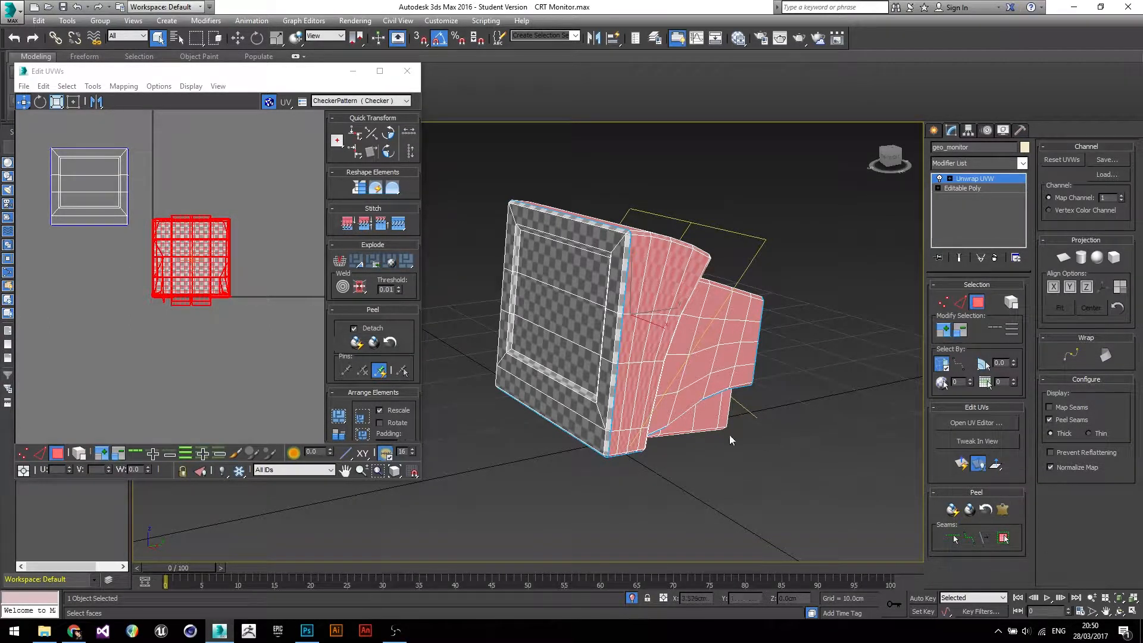
click(1004, 510)
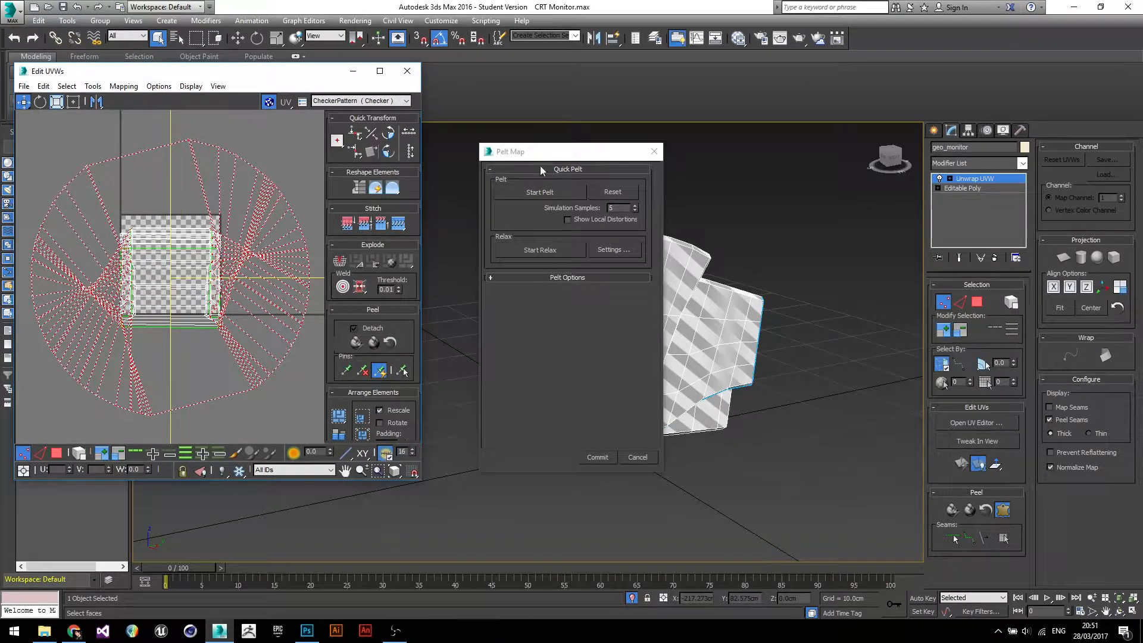
mouse_move(543, 158)
mouse_down()
mouse_move(931, 303)
mouse_move(766, 174)
mouse_move(677, 161)
mouse_move(545, 169)
mouse_up()
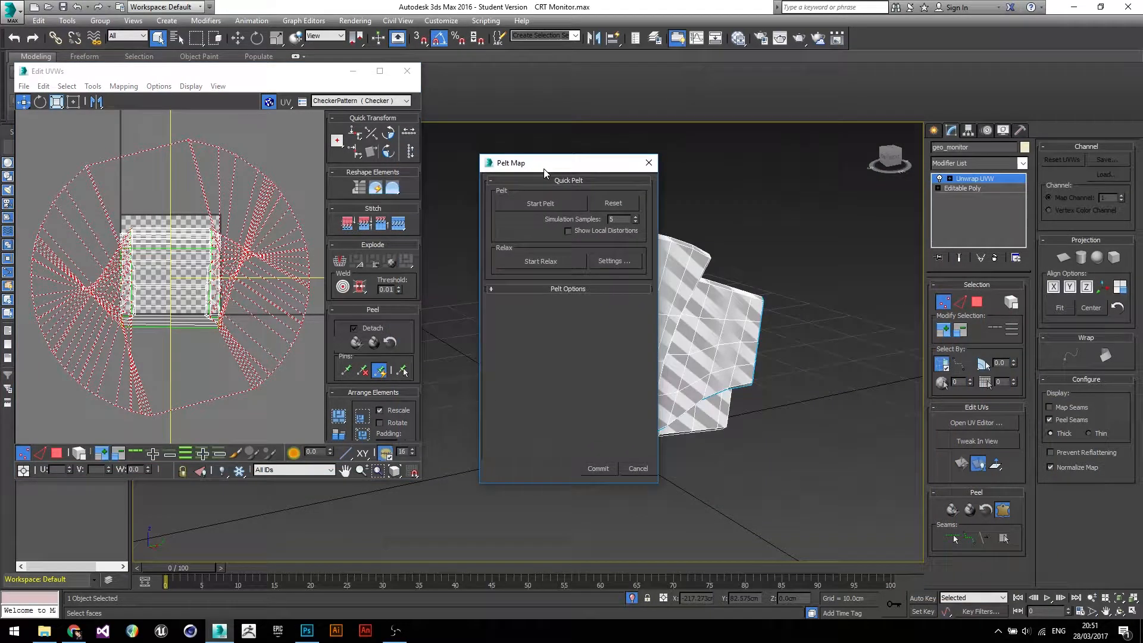
click(542, 205)
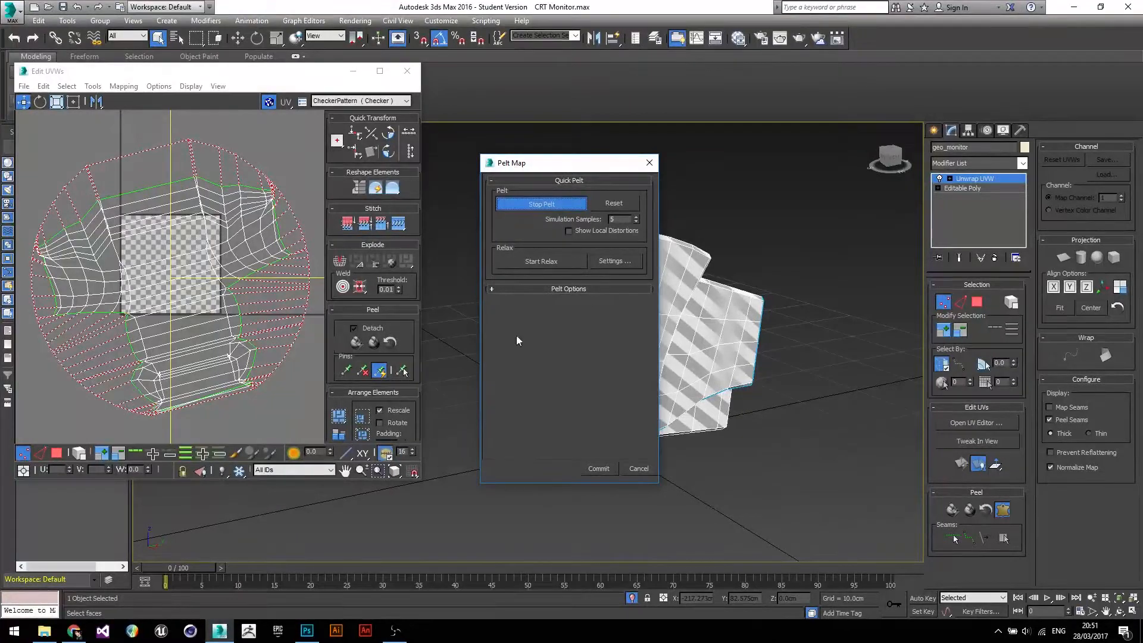
click(250, 374)
drag(250, 375, 256, 387)
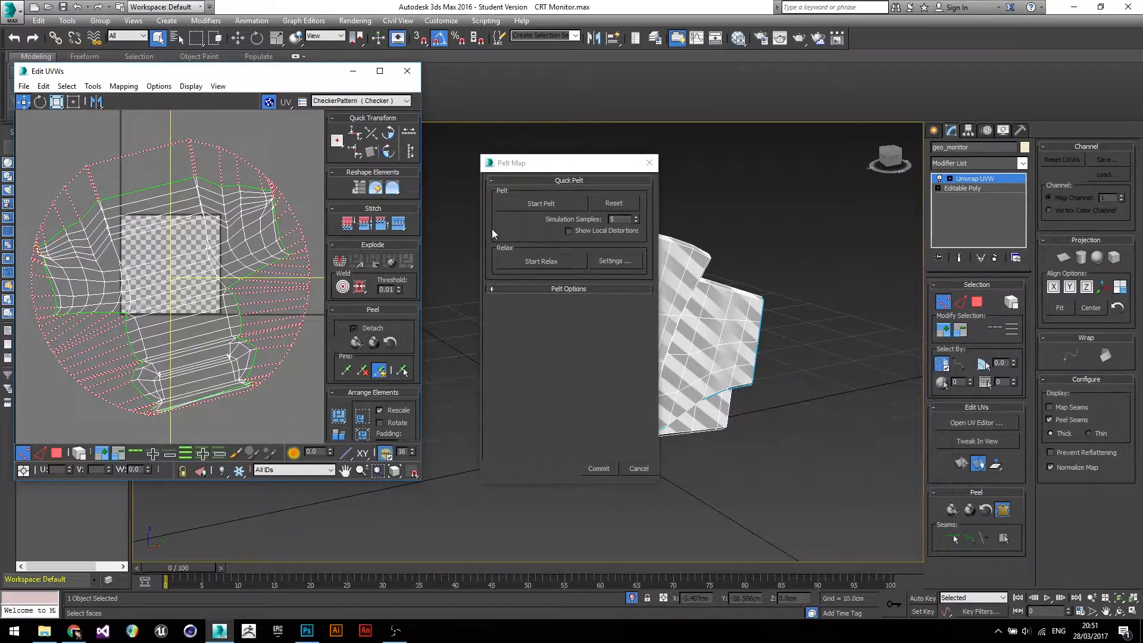
Examine the stretched housing UVs inside the pelt frame, keeping the Pelt Map dialog clear of the model.
scroll(274, 184, up, 5)
scroll(274, 183, down, 6)
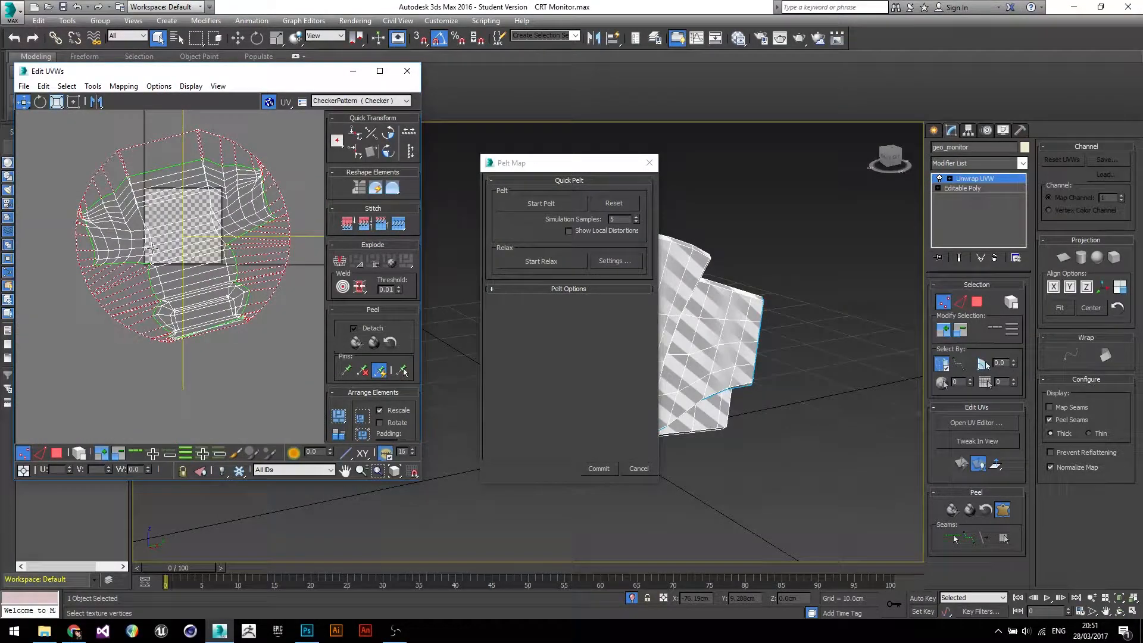
drag(571, 168, 847, 413)
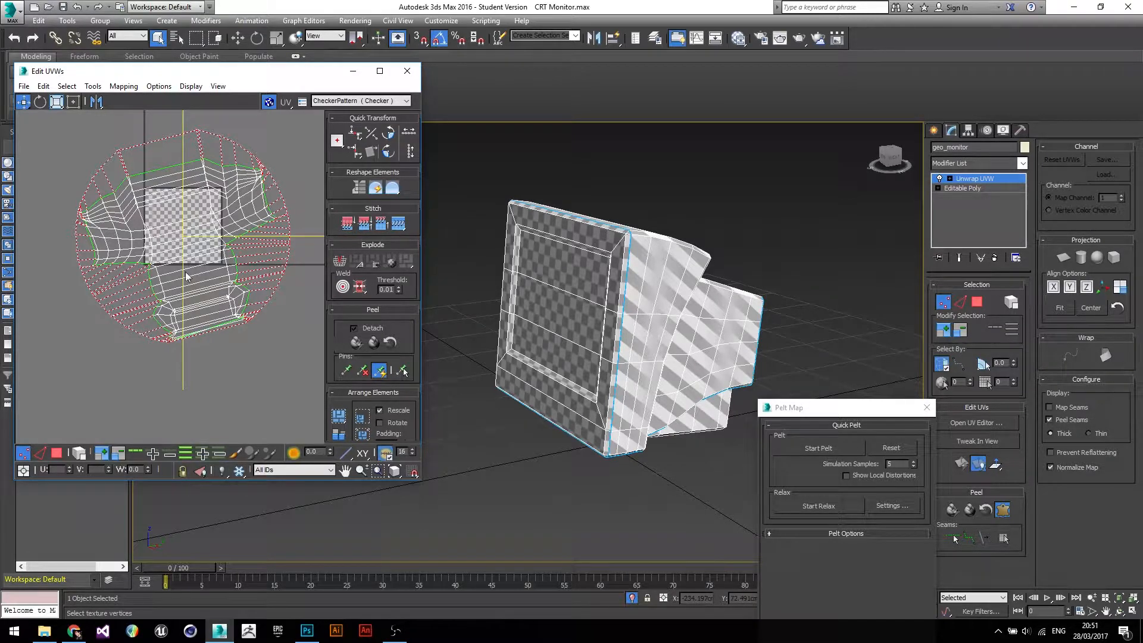
scroll(186, 277, up, 5)
middle_drag(261, 361, 200, 304)
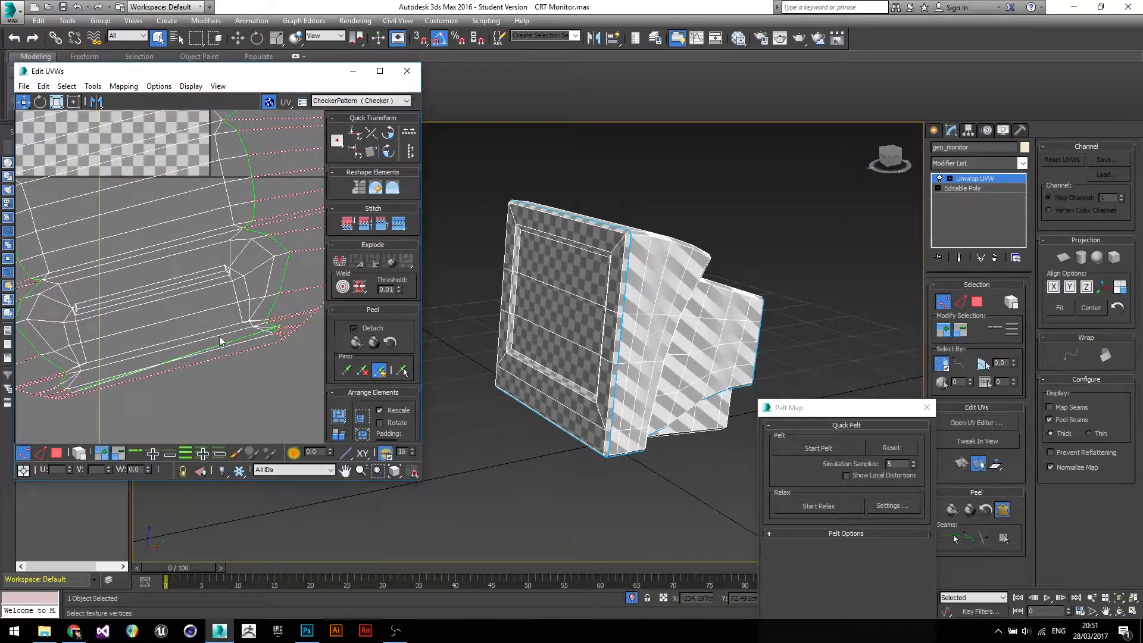
scroll(180, 296, down, 8)
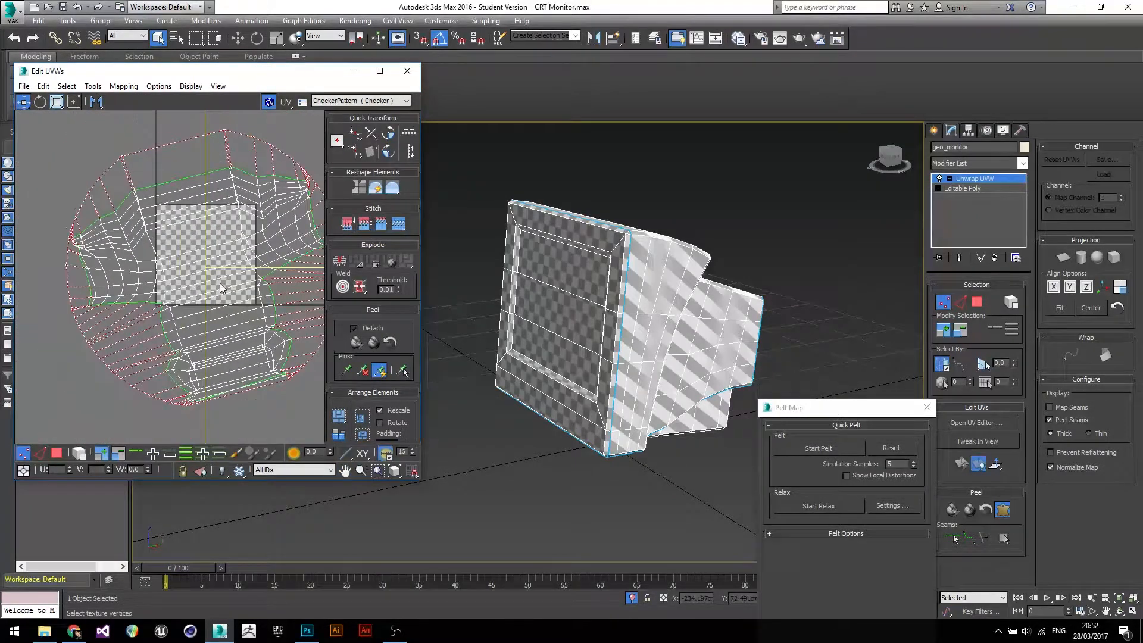
scroll(217, 299, down, 3)
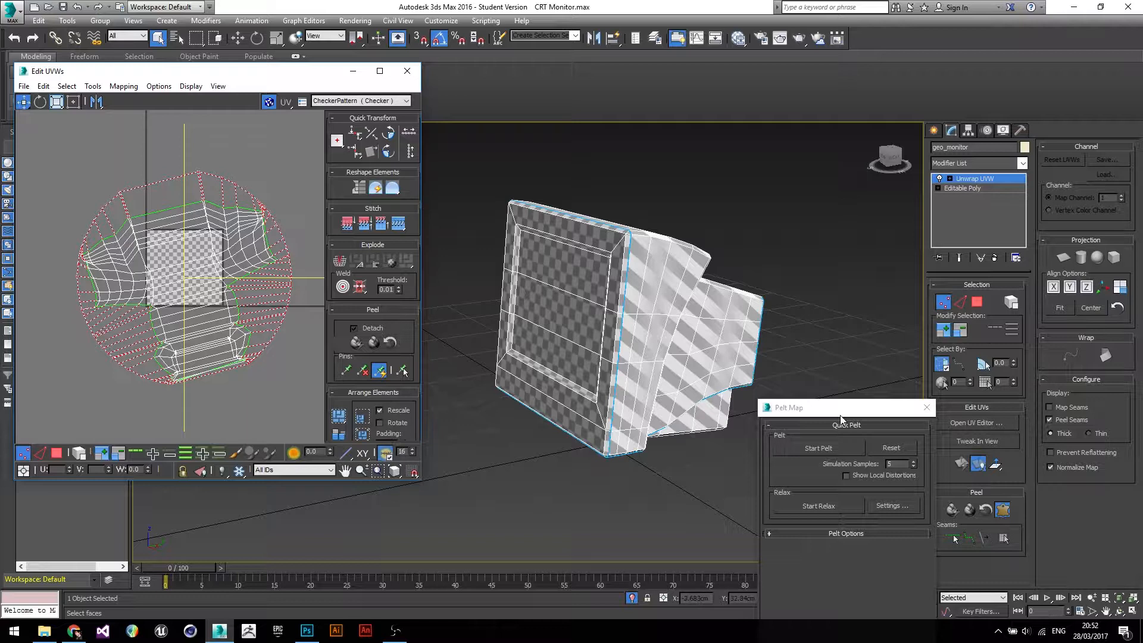
drag(828, 423, 637, 129)
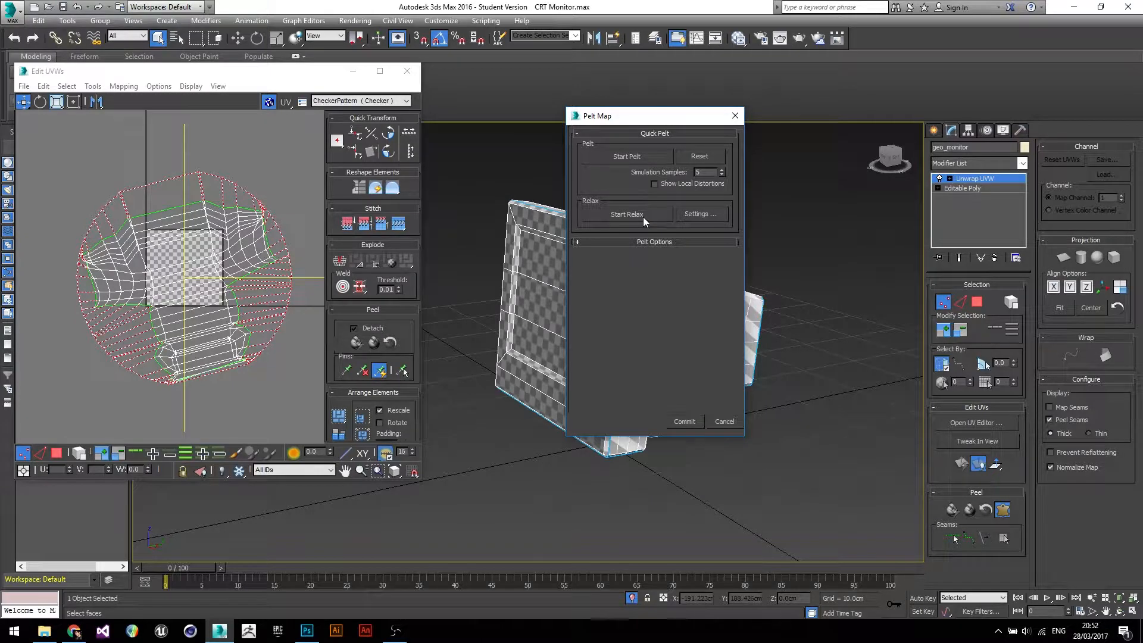
click(157, 268)
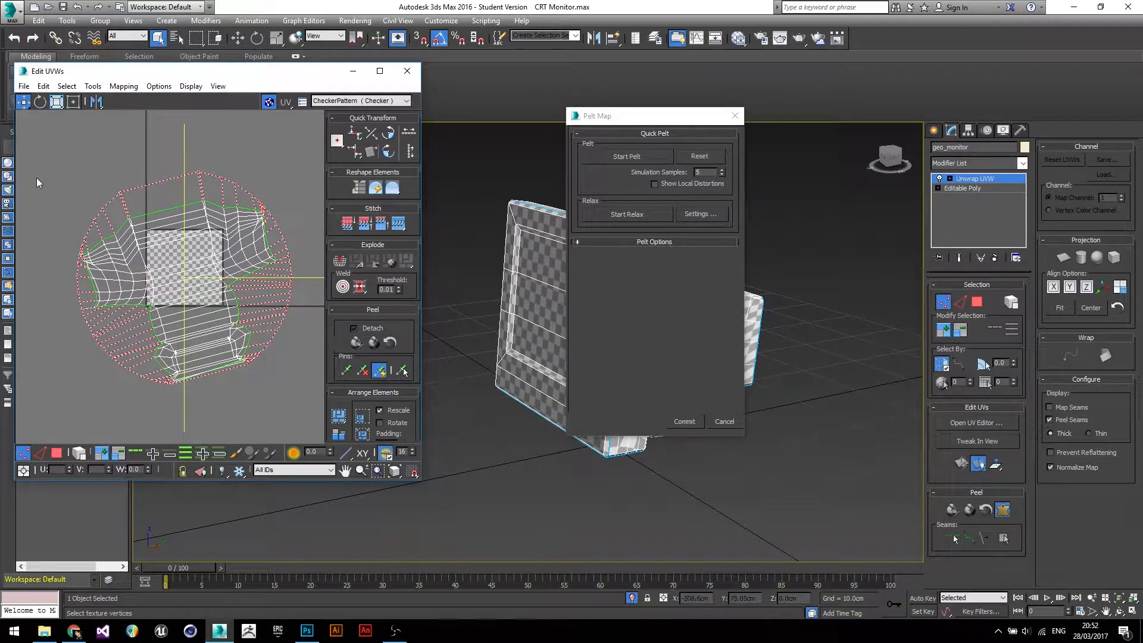
Set the pelt's relax method to Relax By Polygon Angles and relax the housing UVs.
click(619, 217)
click(702, 214)
drag(85, 102, 476, 95)
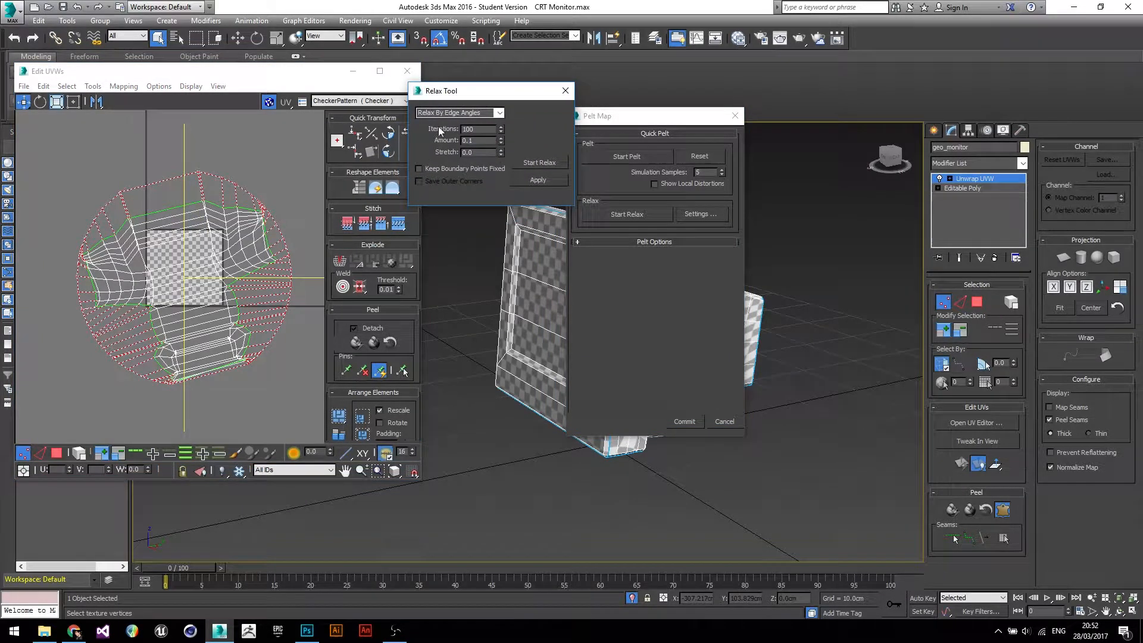
click(500, 113)
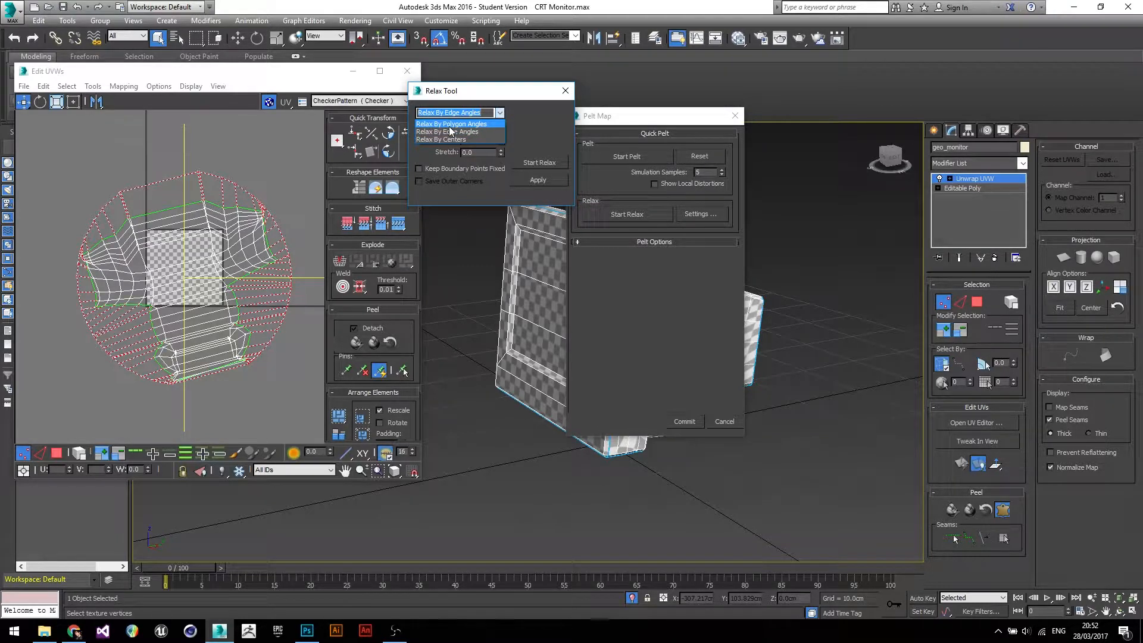
click(459, 124)
click(500, 113)
click(471, 124)
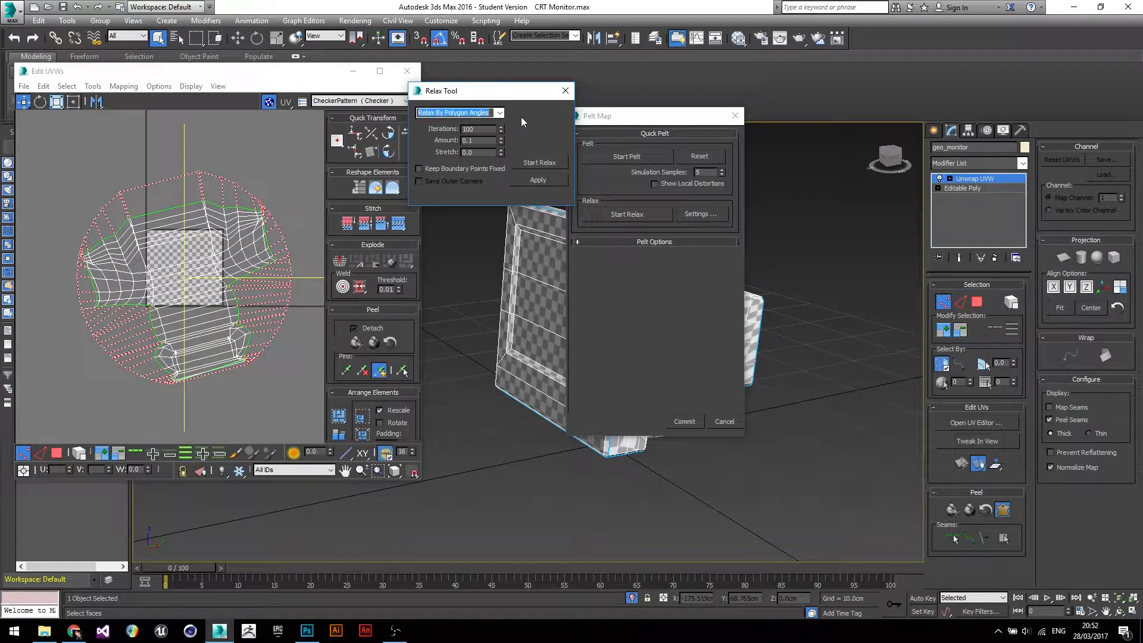
click(538, 162)
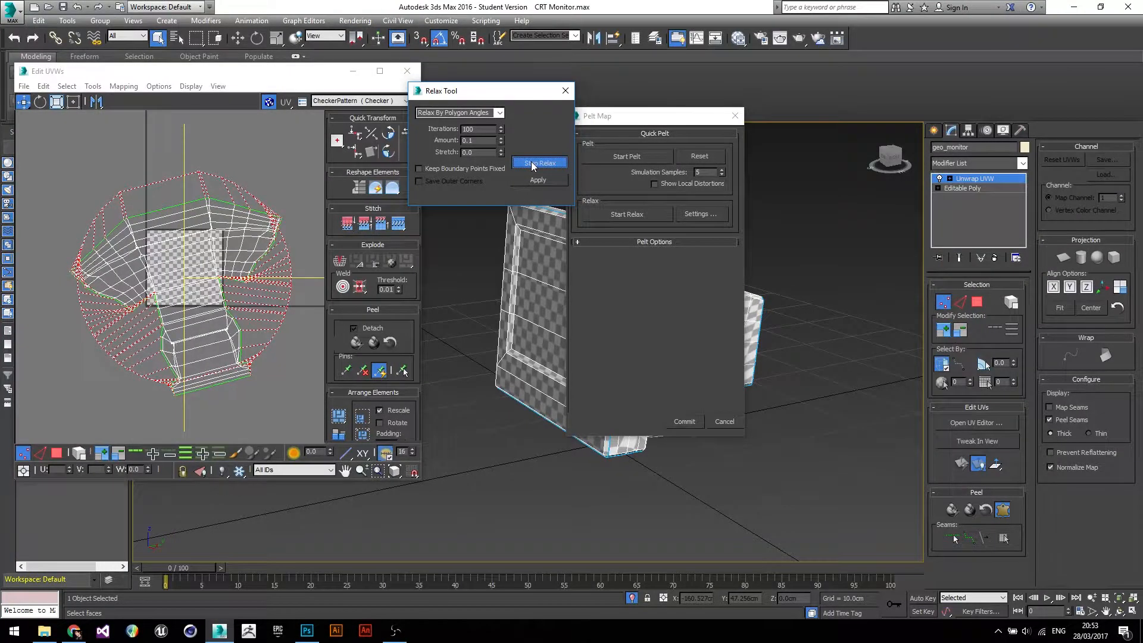
click(240, 219)
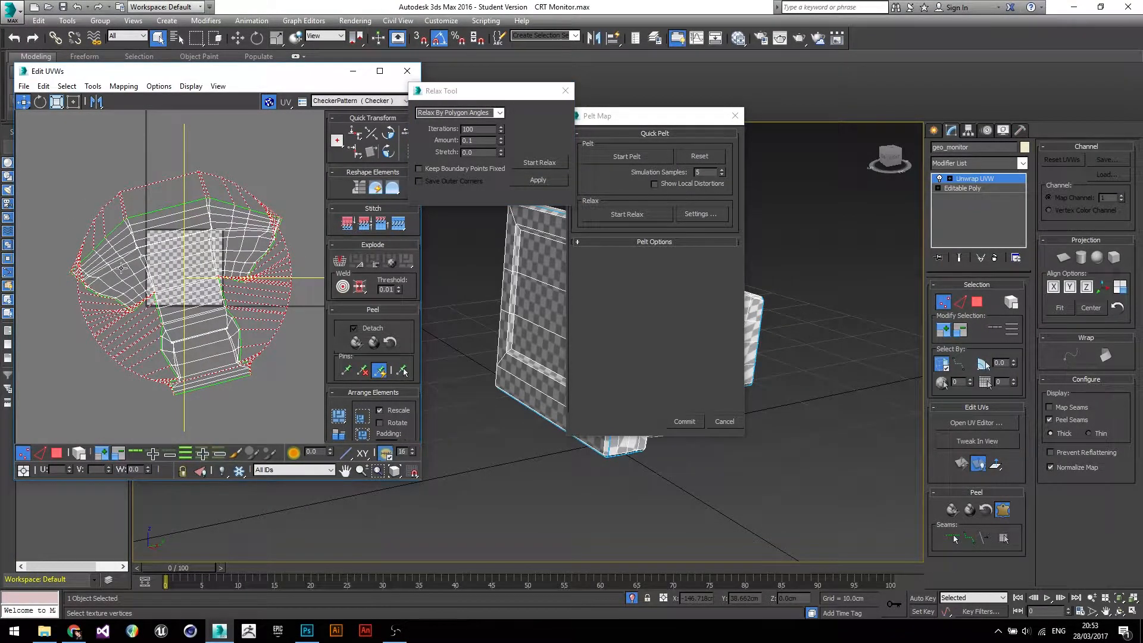
View the checker pattern on the housing's side and run the polygon-angle relax again to even it out.
drag(640, 126, 946, 250)
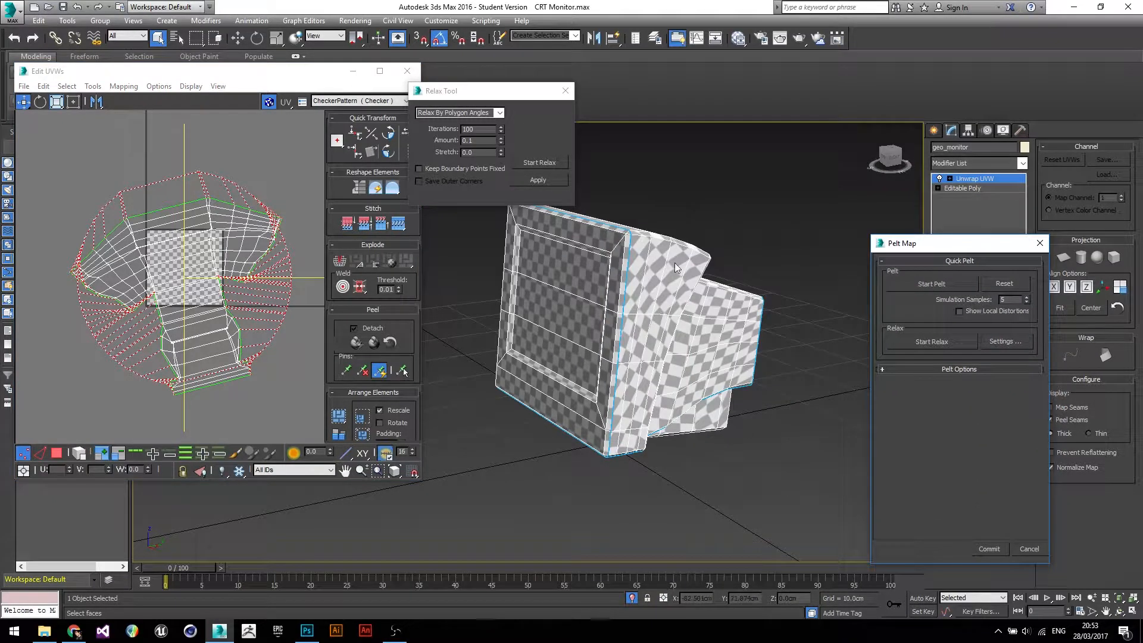
alt+middle_drag(754, 327, 685, 284)
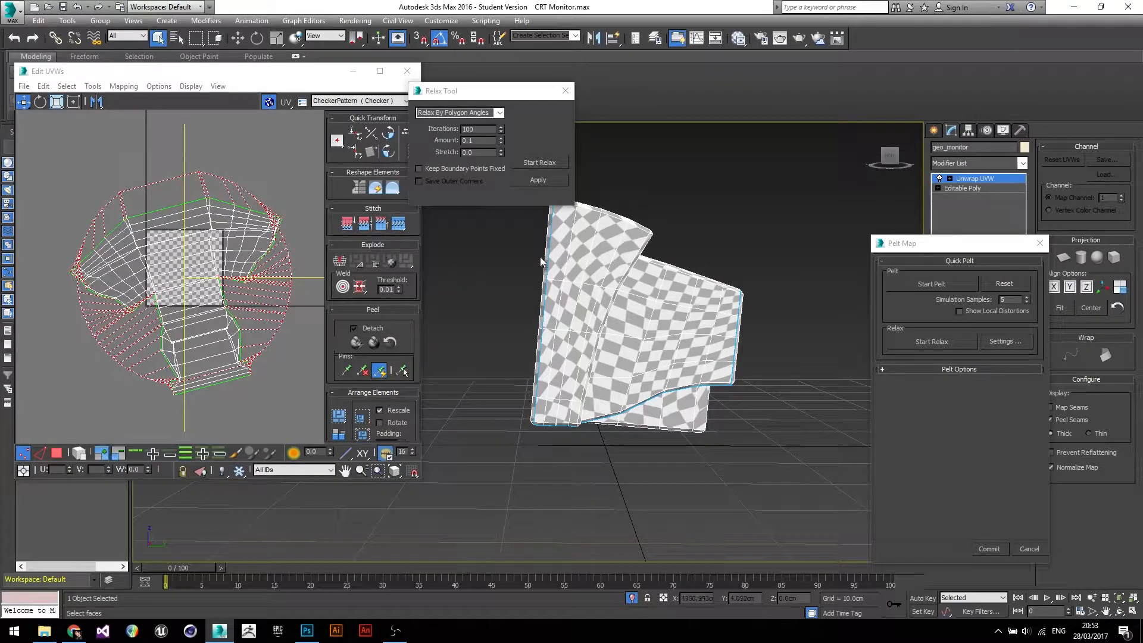
click(537, 162)
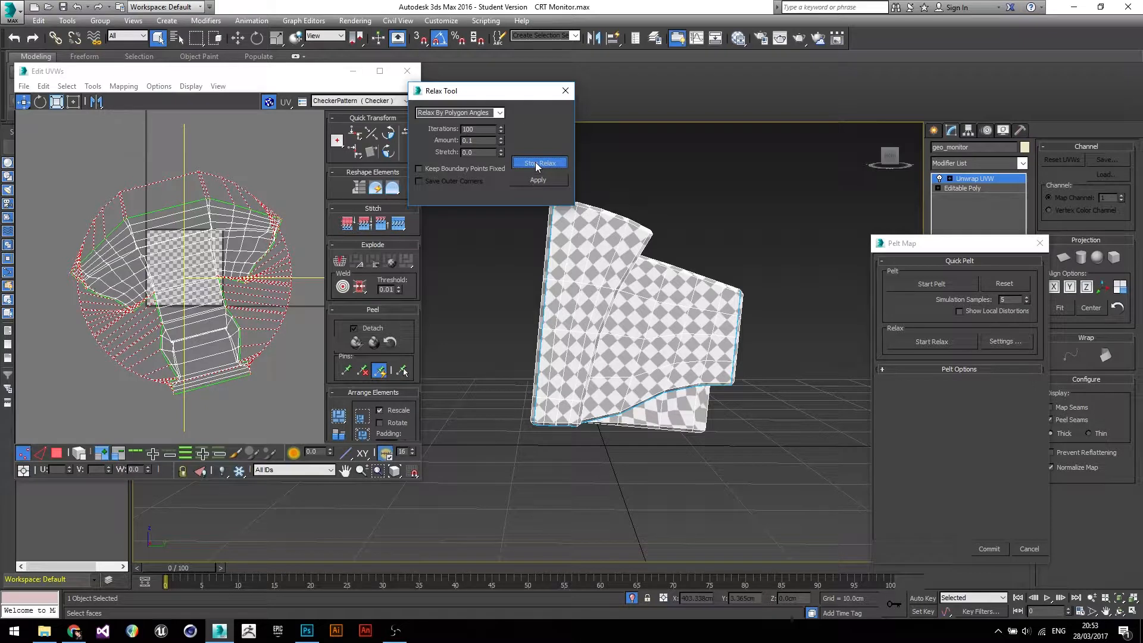
click(536, 163)
click(549, 169)
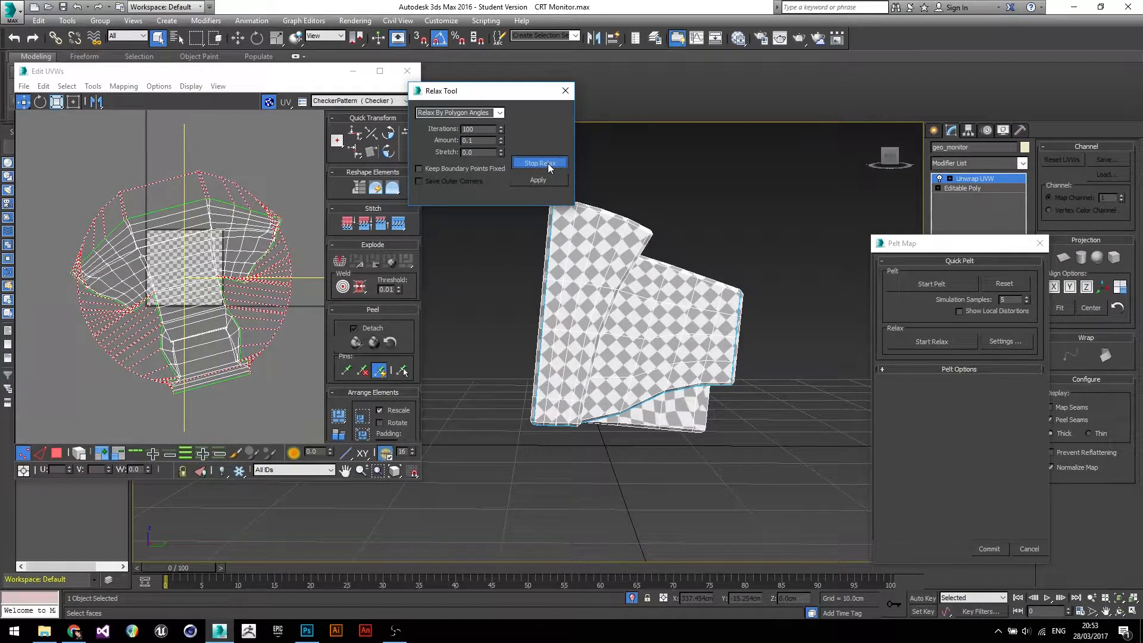
click(549, 168)
Check the checker pattern on the housing's underside and sides, and commit the pelt map.
alt+middle_drag(703, 268, 577, 255)
scroll(659, 316, up, 3)
alt+middle_drag(667, 251, 658, 420)
click(231, 359)
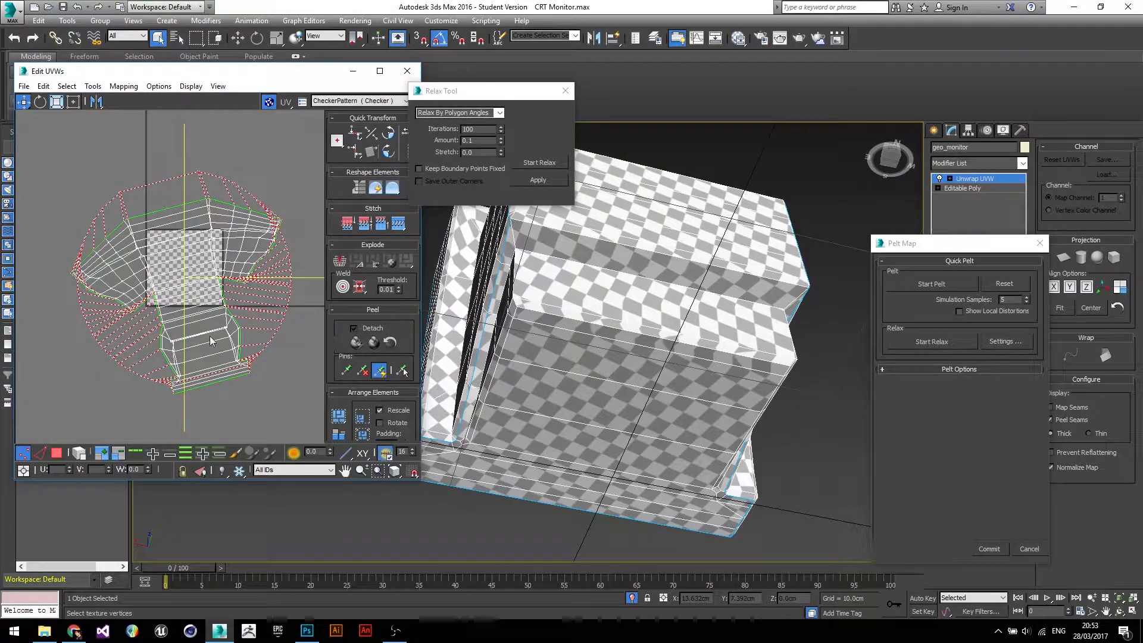
alt+middle_drag(598, 384, 756, 305)
alt+middle_drag(673, 275, 640, 387)
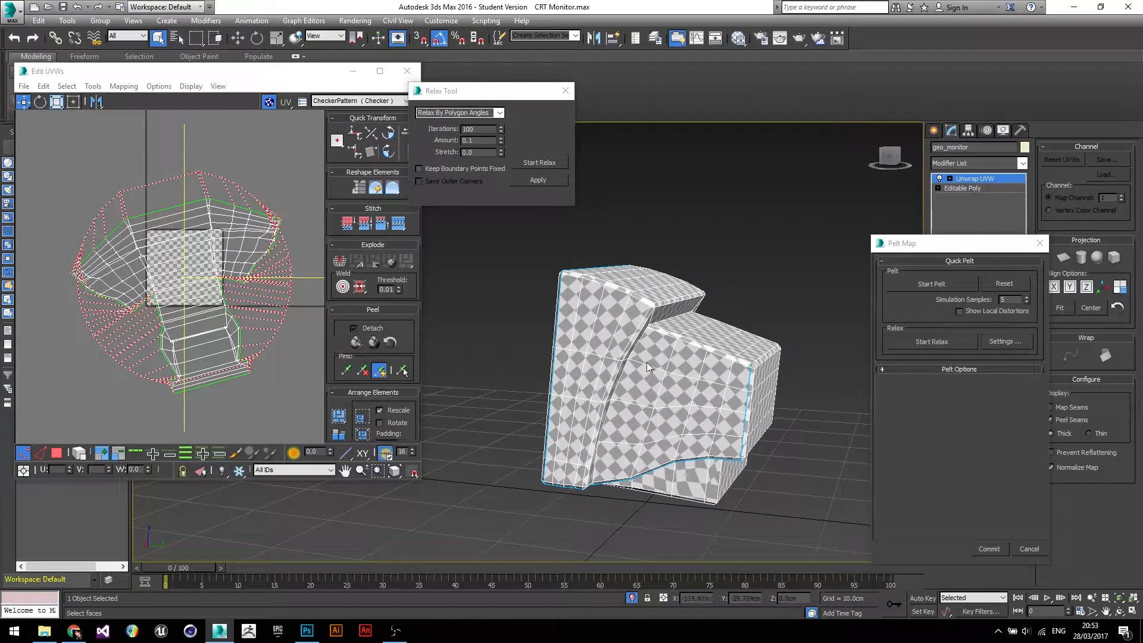
drag(917, 252, 741, 137)
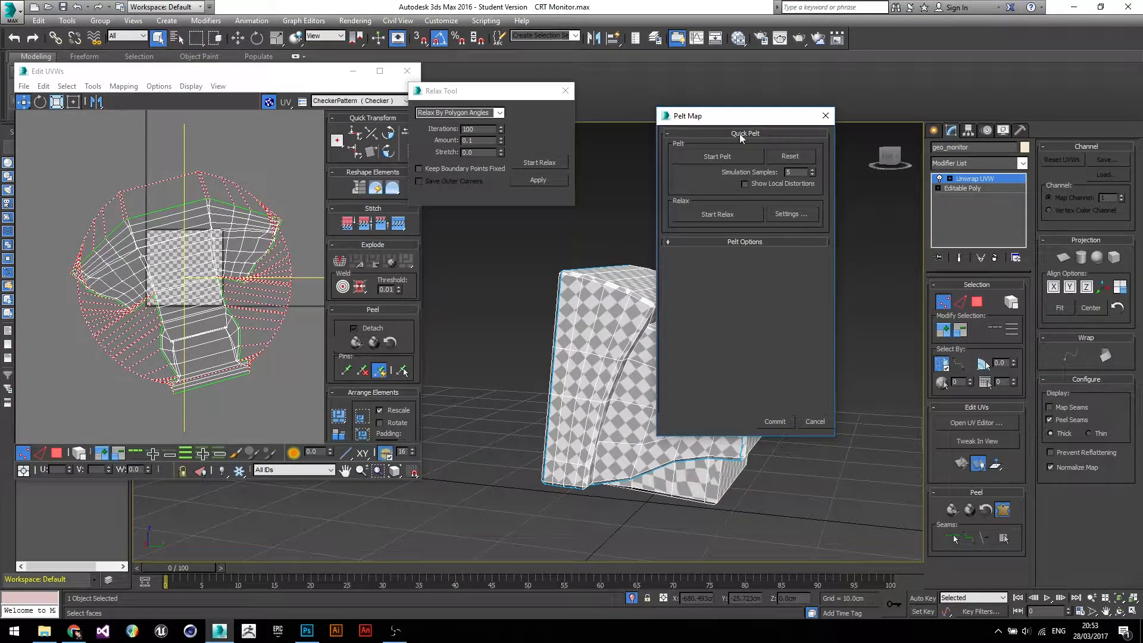
click(773, 421)
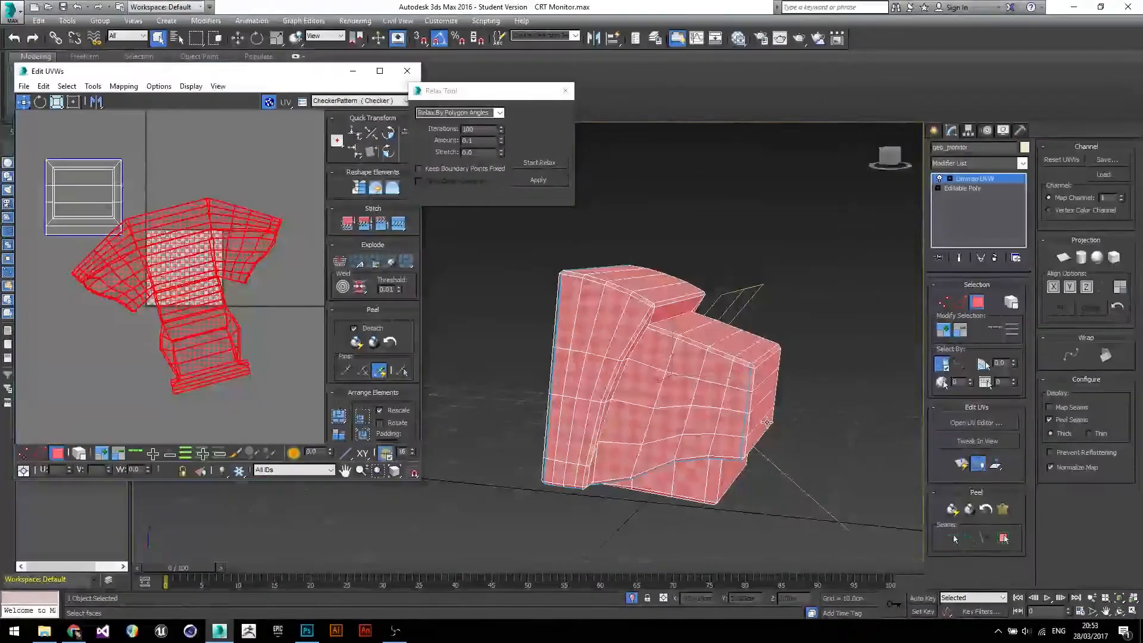
Move the housing's UV shell clear of the checker tile and rotate it until it stands upright.
scroll(232, 291, down, 4)
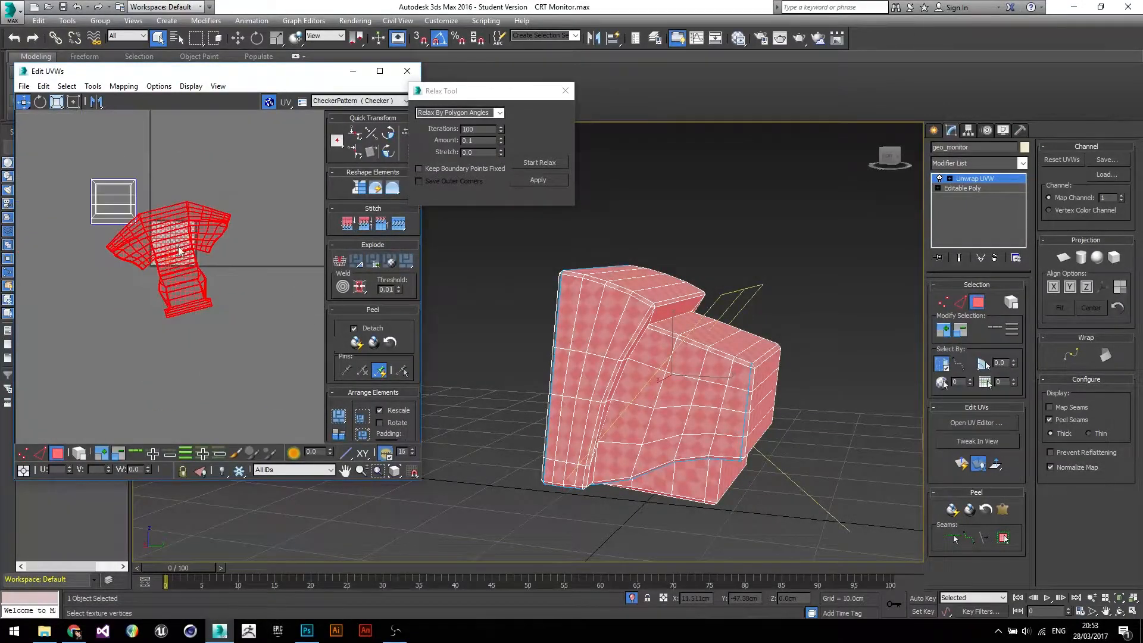
drag(168, 249, 215, 185)
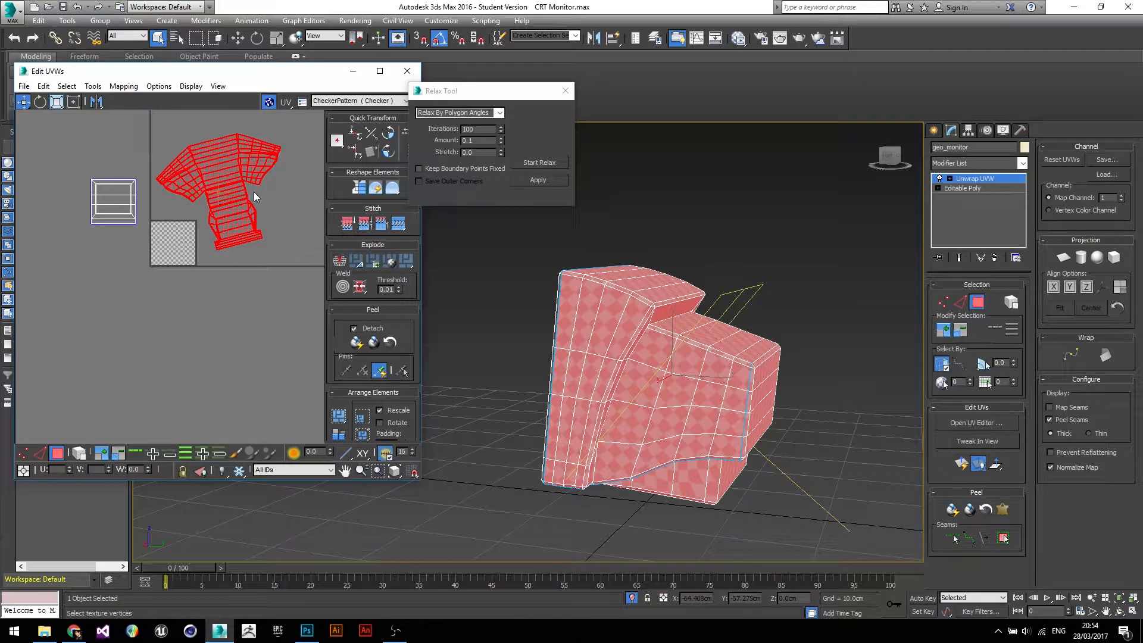
key(e)
drag(244, 225, 236, 230)
alt+middle_drag(571, 382, 690, 395)
scroll(689, 394, up, 5)
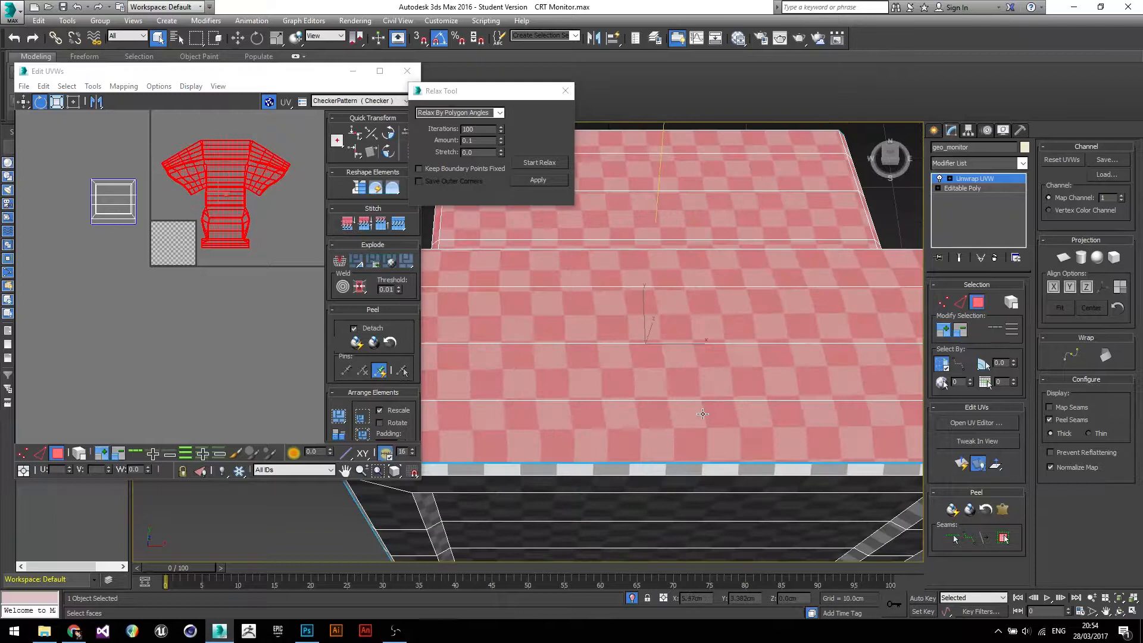
scroll(253, 124, up, 4)
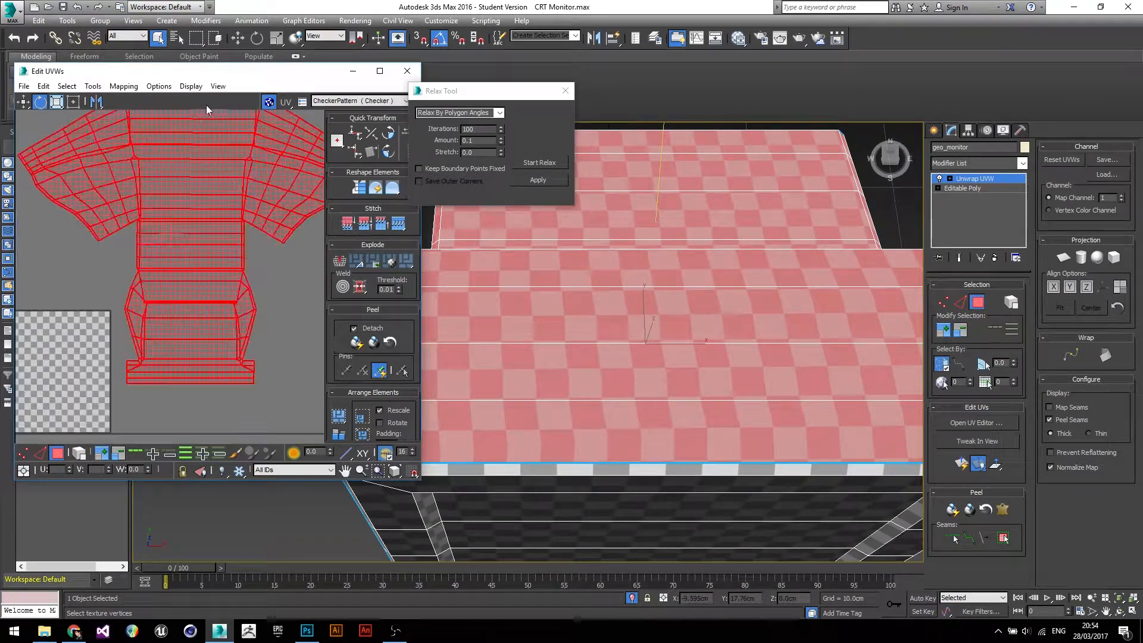
scroll(237, 158, down, 5)
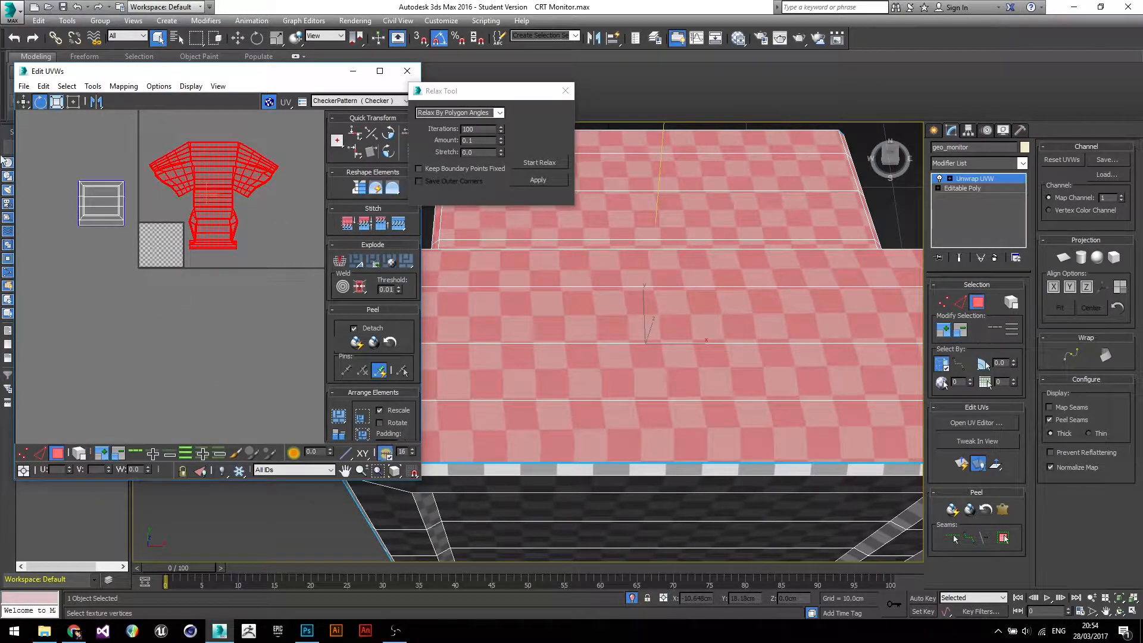
Close the Relax Tool and switch the UV editor to vertex selection for the housing shell's upper corner area.
click(565, 90)
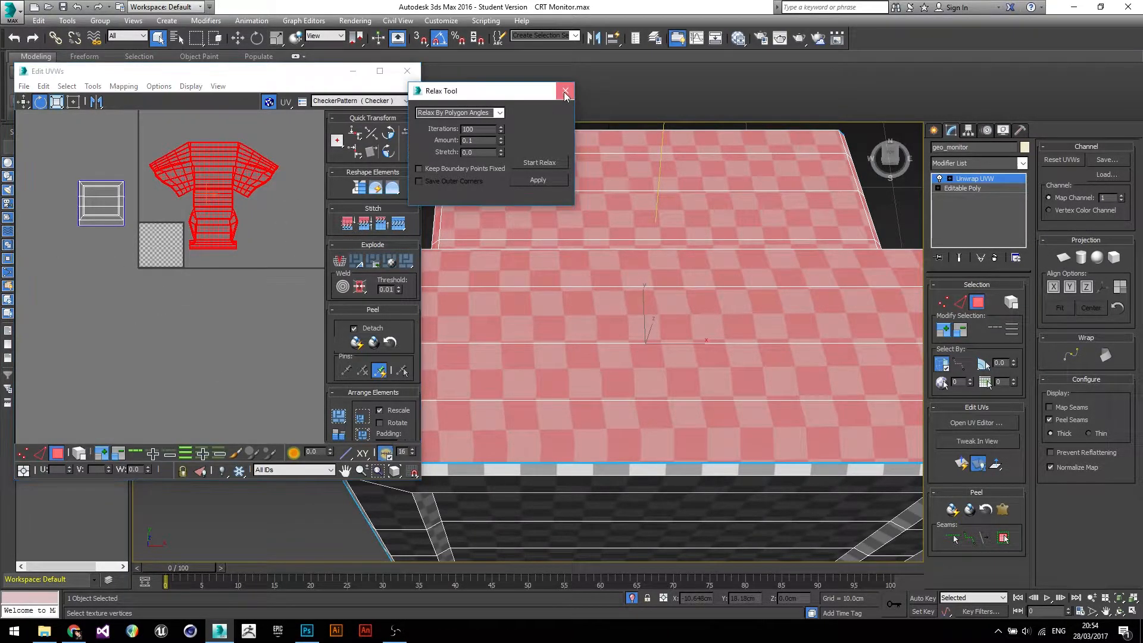
drag(171, 74, 423, 129)
scroll(442, 216, up, 4)
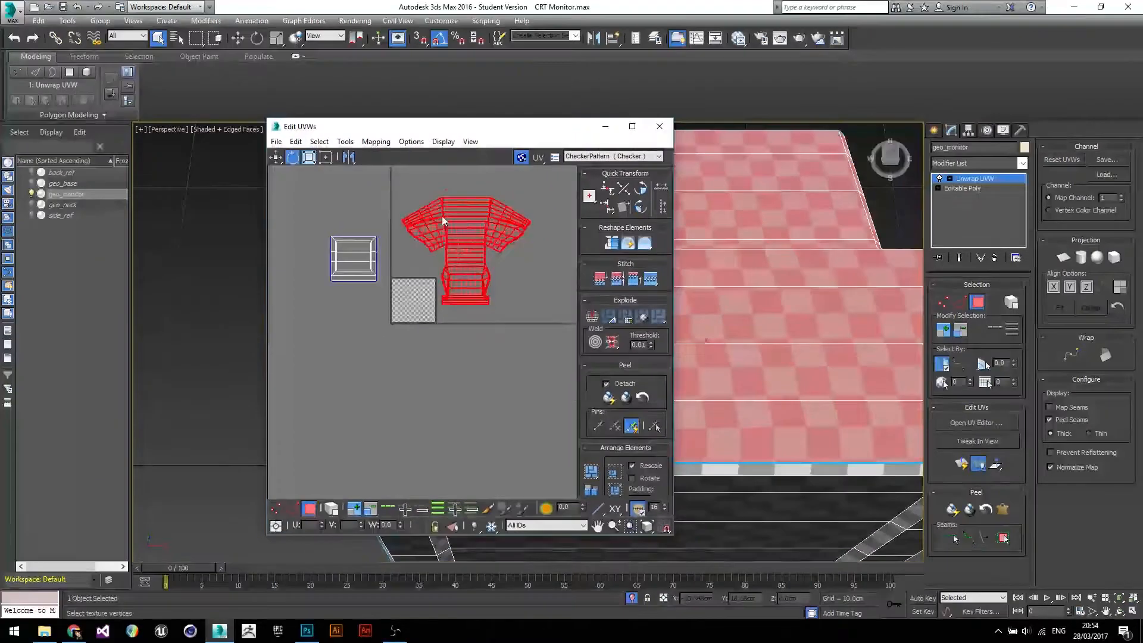
click(283, 510)
scroll(441, 266, up, 7)
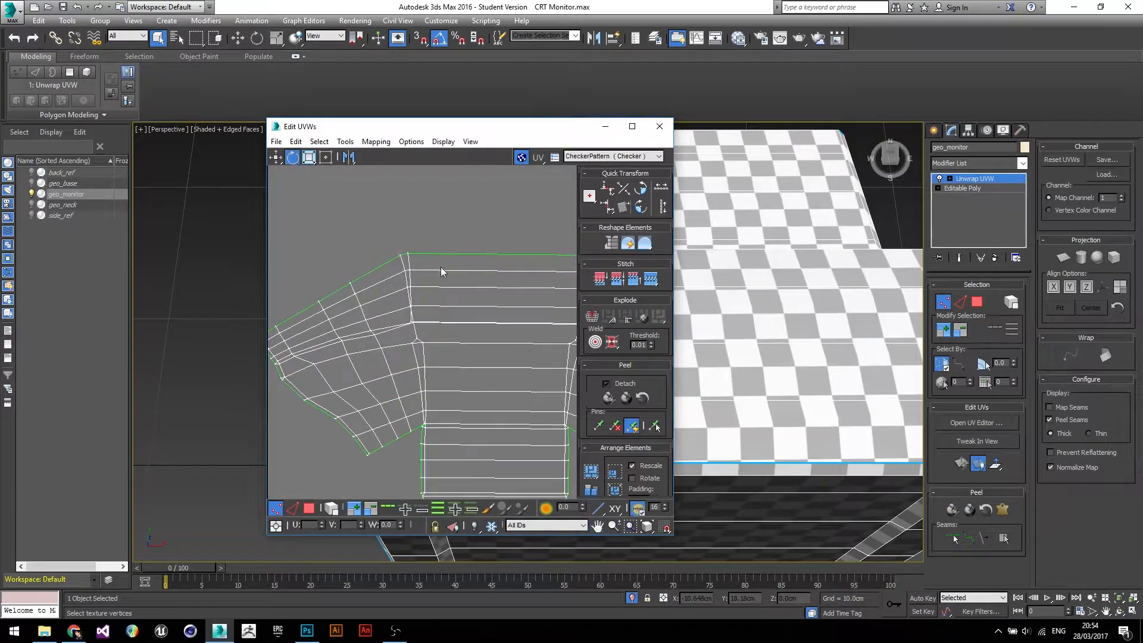
Select the pinched vertex on the housing shell's upper left crease and examine its corner on the model beside the UV editor.
scroll(426, 303, up, 6)
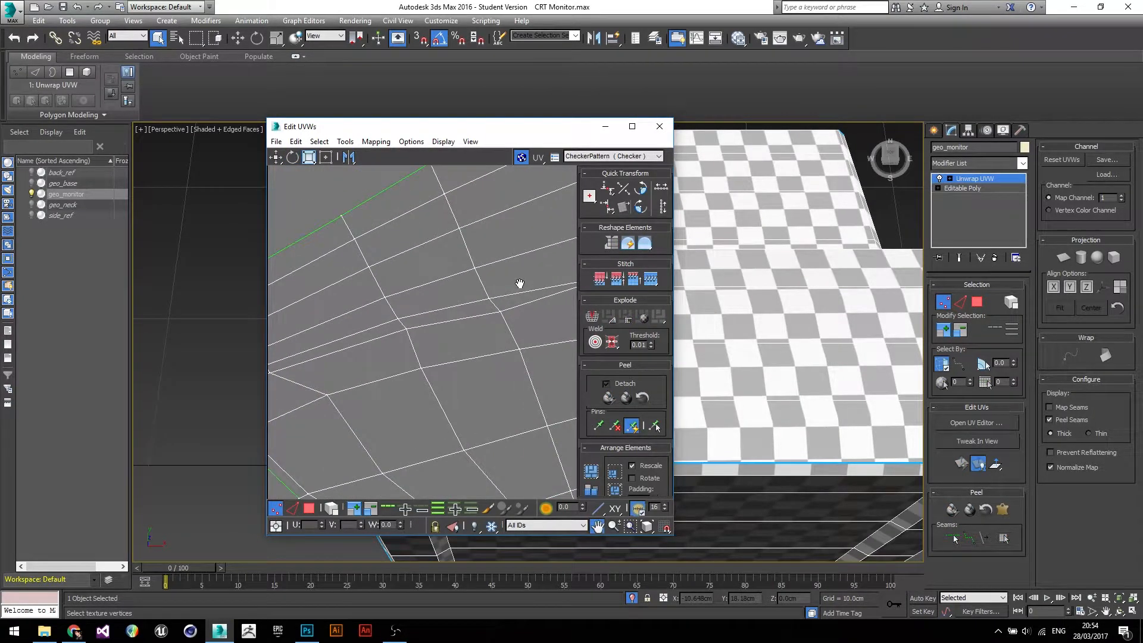
middle_drag(472, 294, 342, 306)
scroll(367, 284, up, 2)
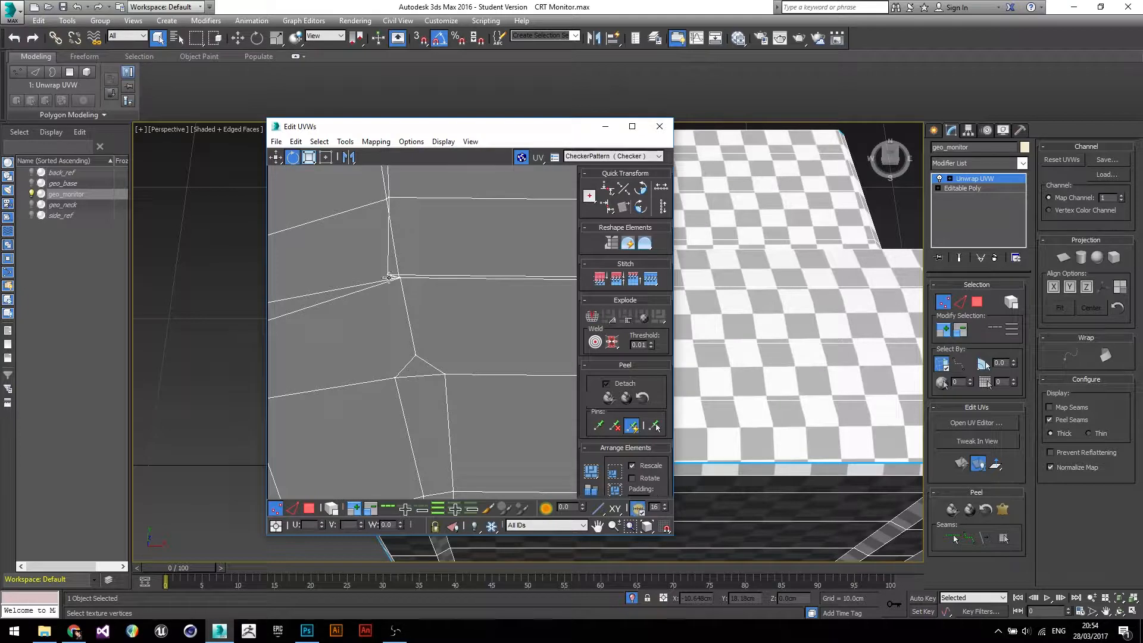
click(387, 278)
drag(526, 136, 273, 180)
scroll(608, 280, down, 5)
alt+middle_drag(761, 270, 643, 221)
scroll(786, 285, up, 2)
scroll(776, 281, up, 2)
scroll(699, 284, up, 2)
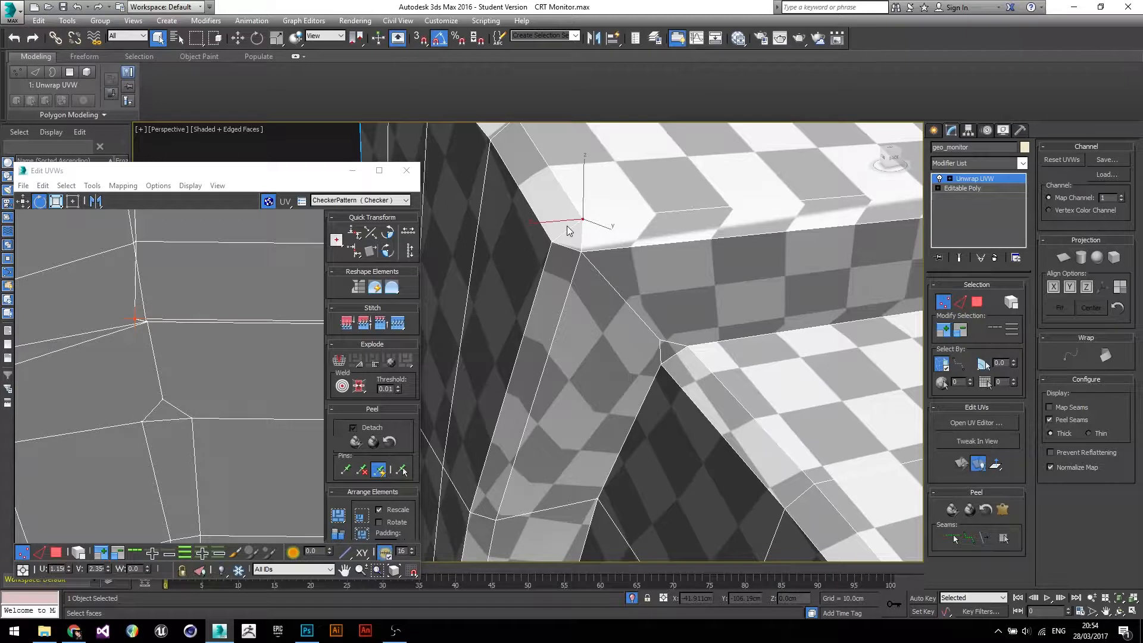
Move the pinched crease vertex and the one directly above it inward to separate the overlapping edges.
scroll(159, 300, down, 1)
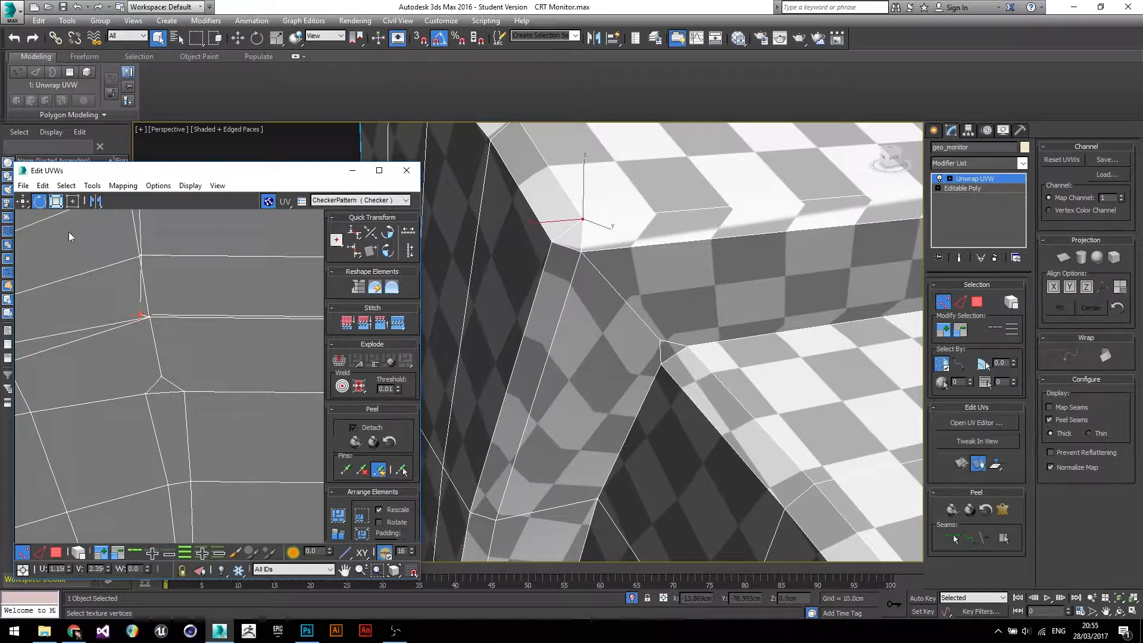
click(23, 201)
drag(139, 316, 157, 309)
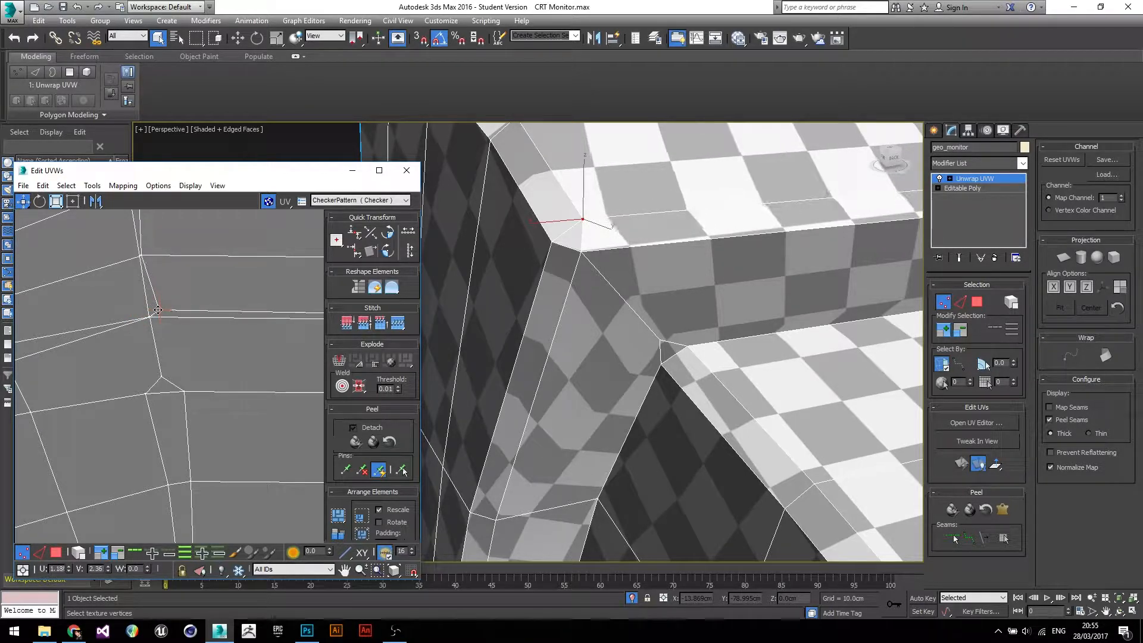
click(141, 257)
drag(140, 256, 148, 254)
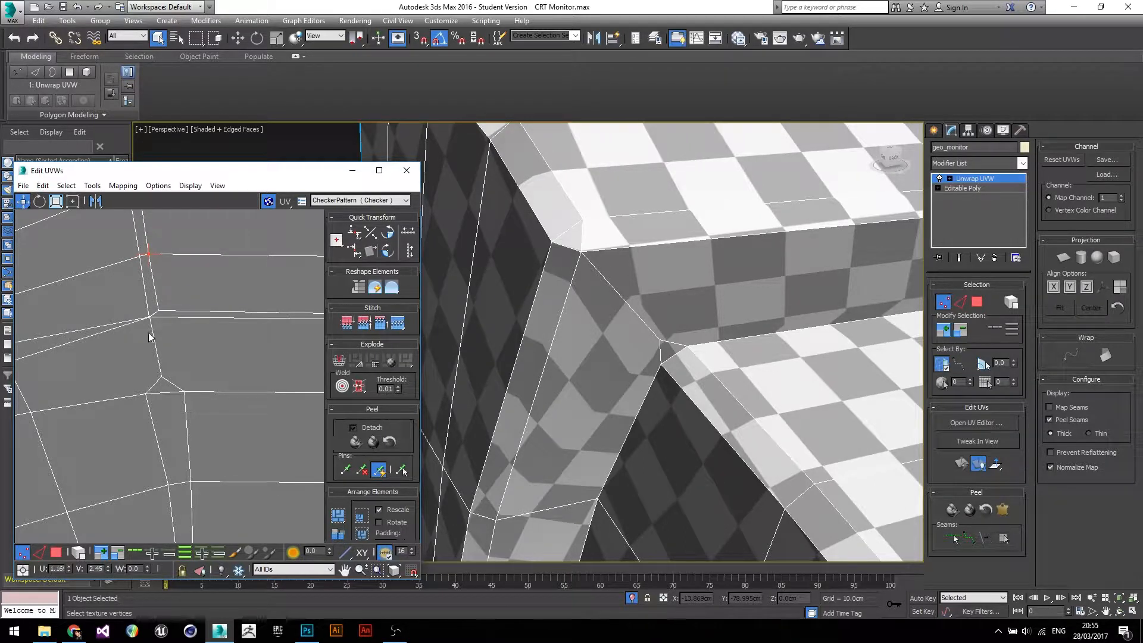
Check the side's checker pattern, and nudge the lower vertices of the left crease inward to even out the narrow strip.
scroll(718, 247, down, 3)
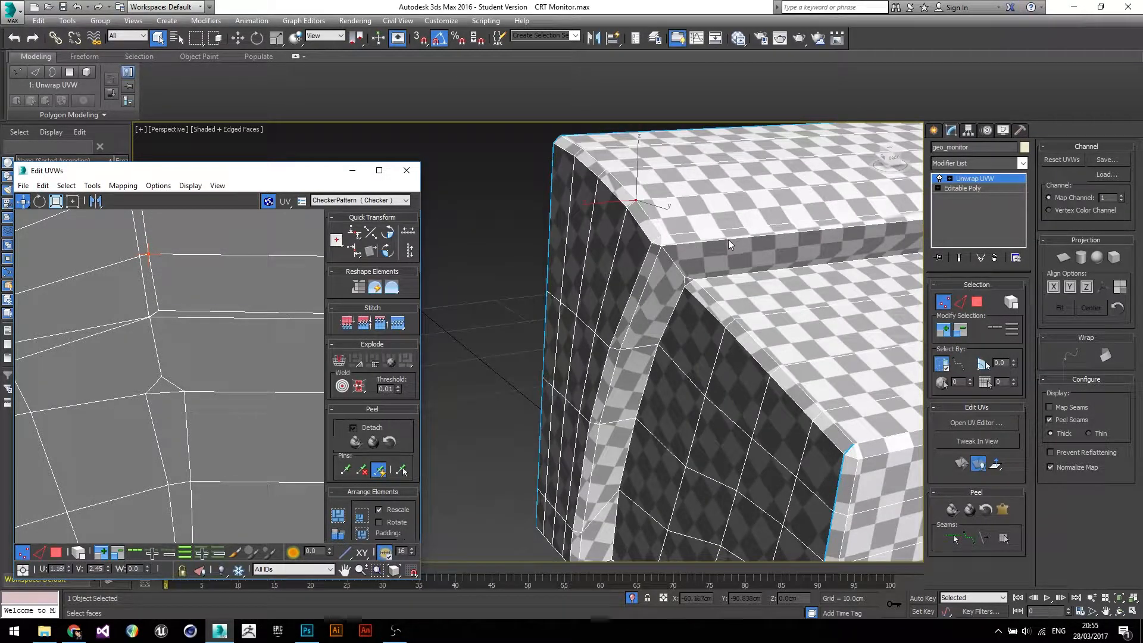
alt+middle_drag(736, 248, 702, 236)
alt+middle_drag(691, 289, 753, 327)
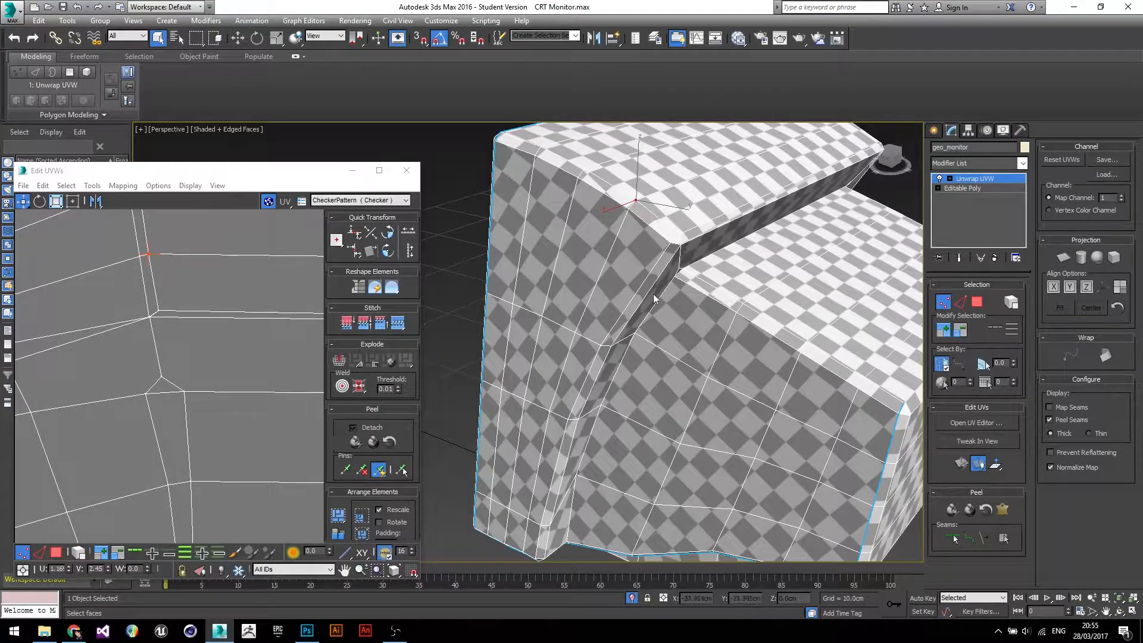
scroll(213, 300, down, 3)
middle_drag(213, 278, 238, 374)
scroll(238, 374, up, 2)
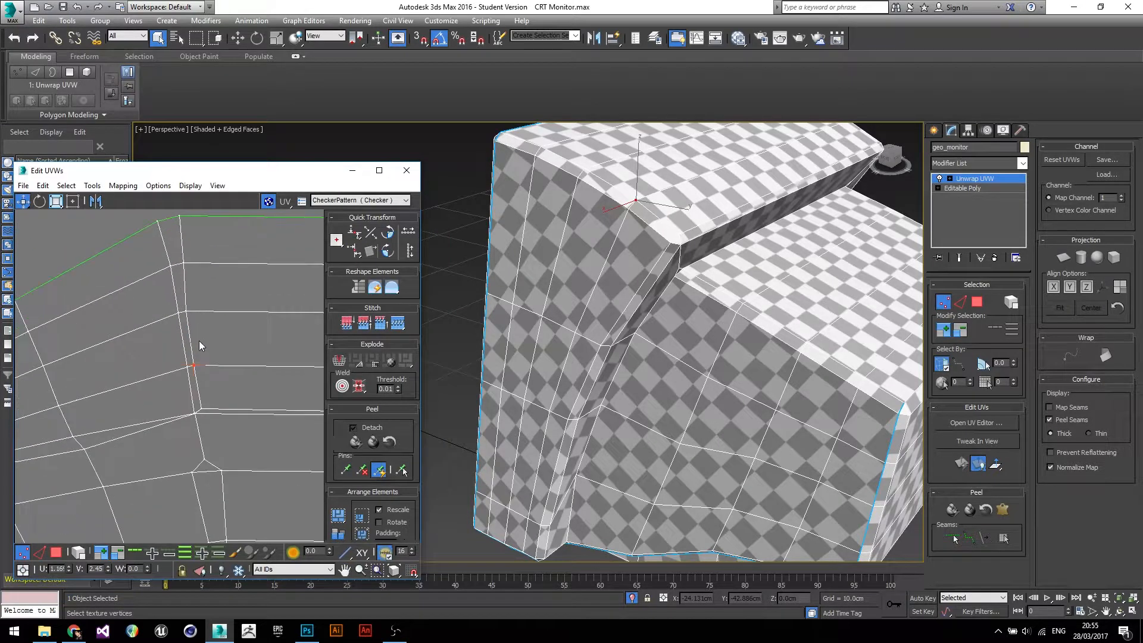
click(189, 312)
click(189, 366)
drag(193, 365, 199, 365)
drag(202, 409, 204, 407)
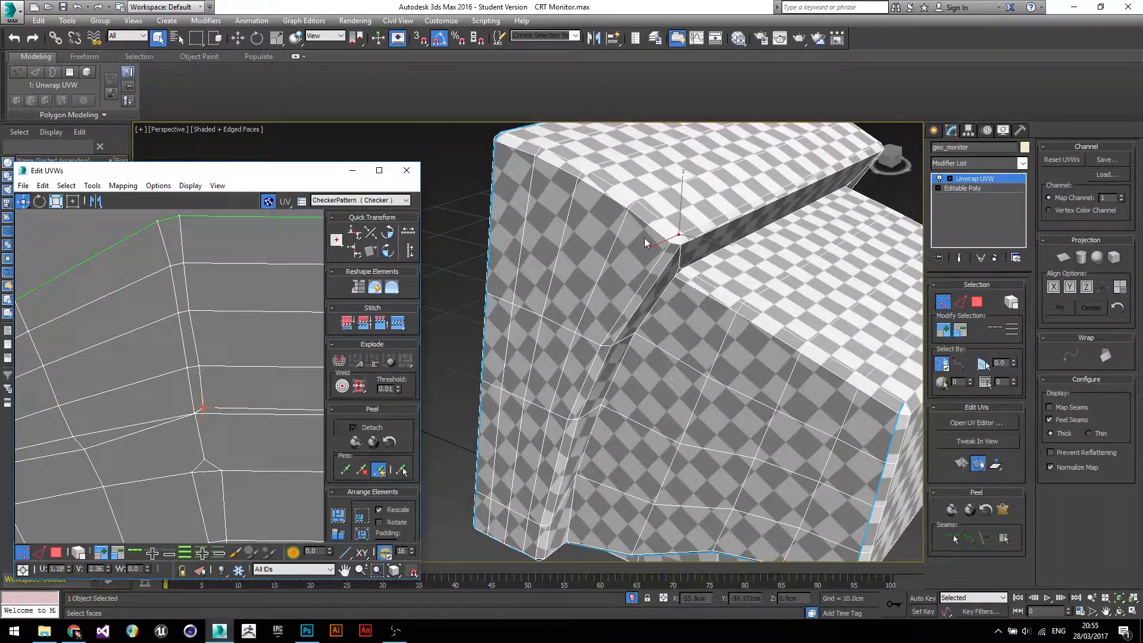
Adjust the matching pinched vertices on the housing shell's upper right crease to separate their edges.
middle_drag(242, 400, 187, 369)
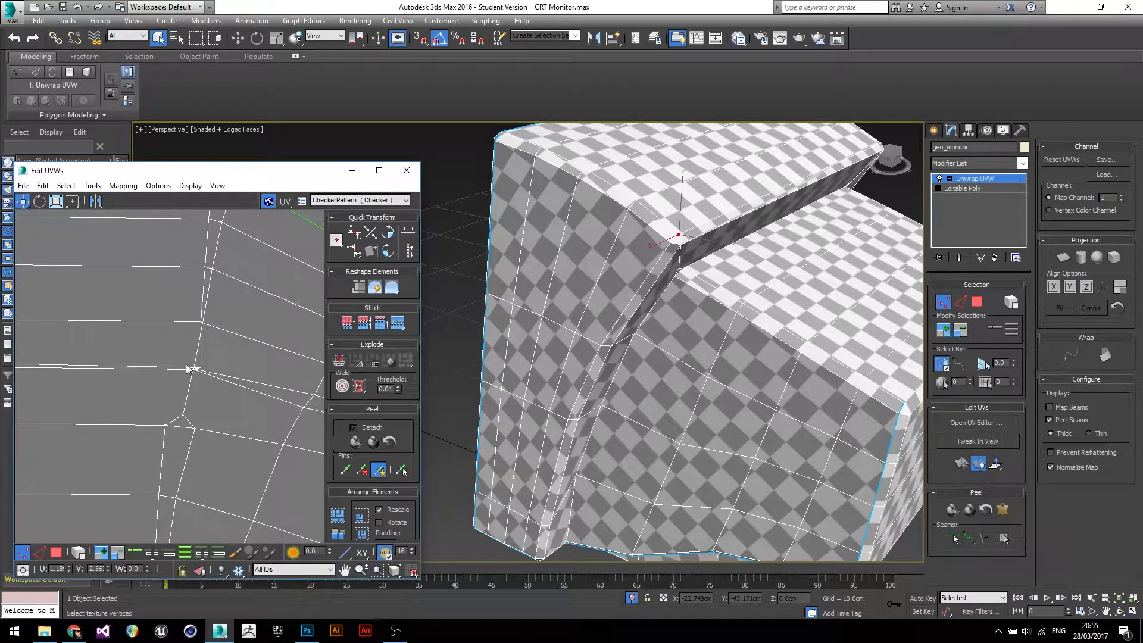
click(190, 364)
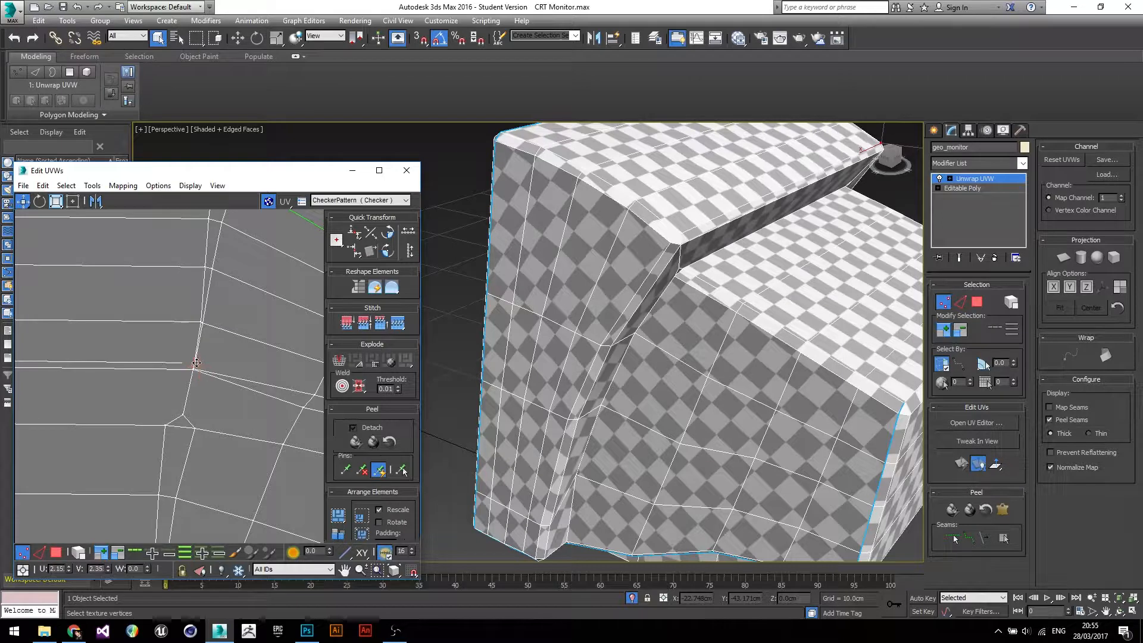
drag(199, 322, 191, 321)
scroll(181, 413, up, 6)
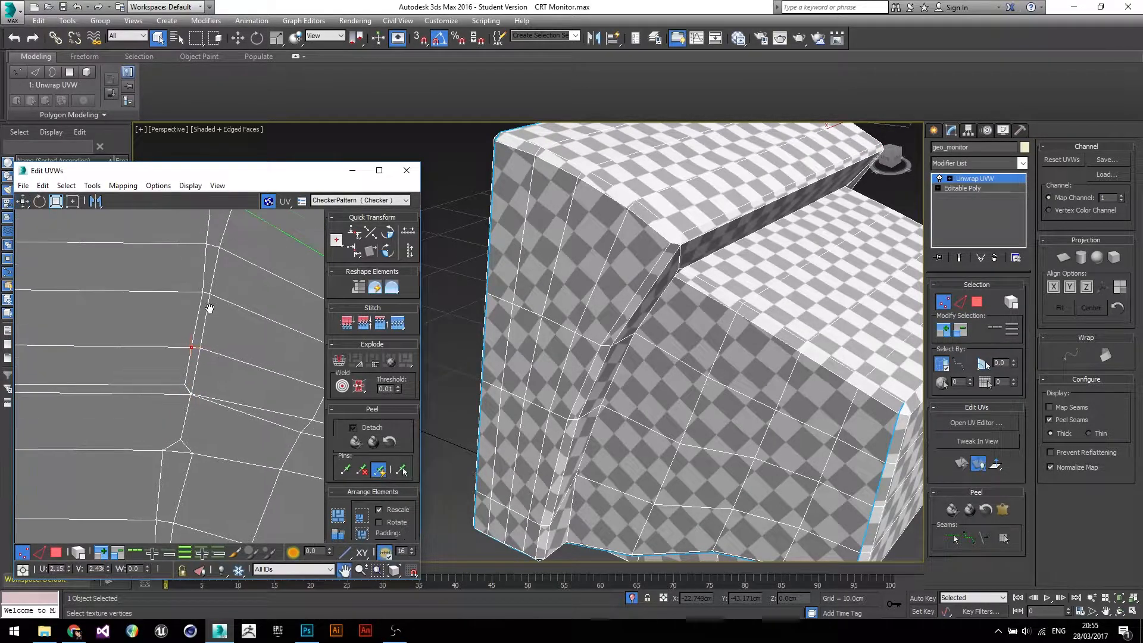
drag(203, 386, 240, 309)
Move the overlapping outer vertex at the left crease corner upward, apart from its neighbour.
scroll(242, 317, down, 4)
middle_drag(152, 341, 270, 351)
scroll(269, 351, down, 2)
scroll(187, 351, down, 3)
middle_drag(102, 352, 167, 335)
scroll(167, 335, up, 5)
scroll(146, 316, up, 5)
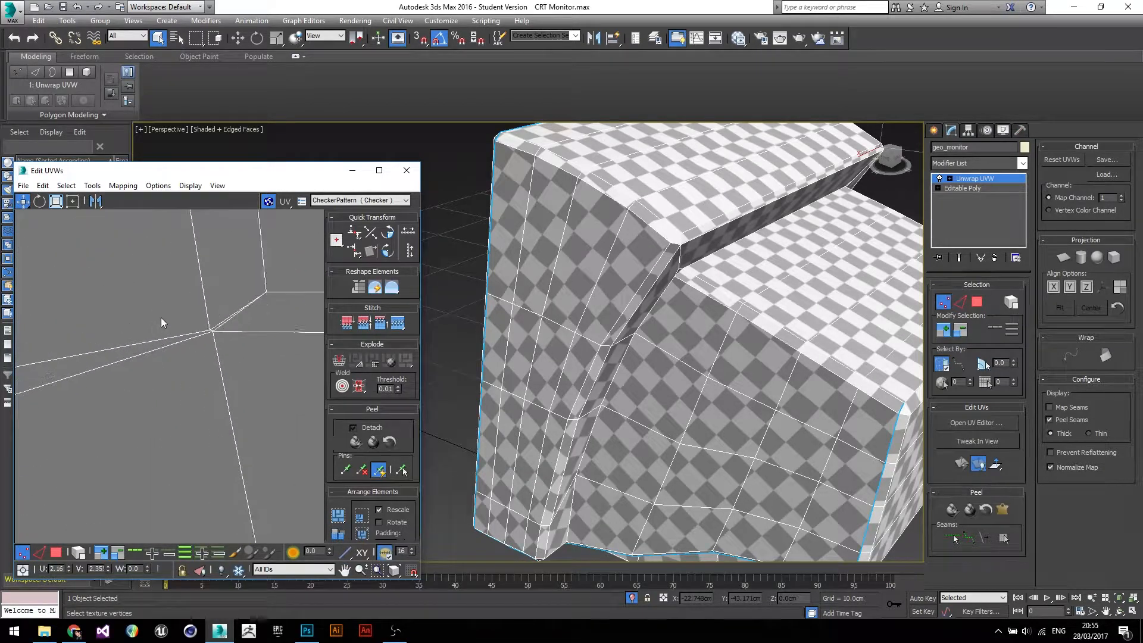
drag(226, 333, 211, 278)
scroll(219, 352, down, 4)
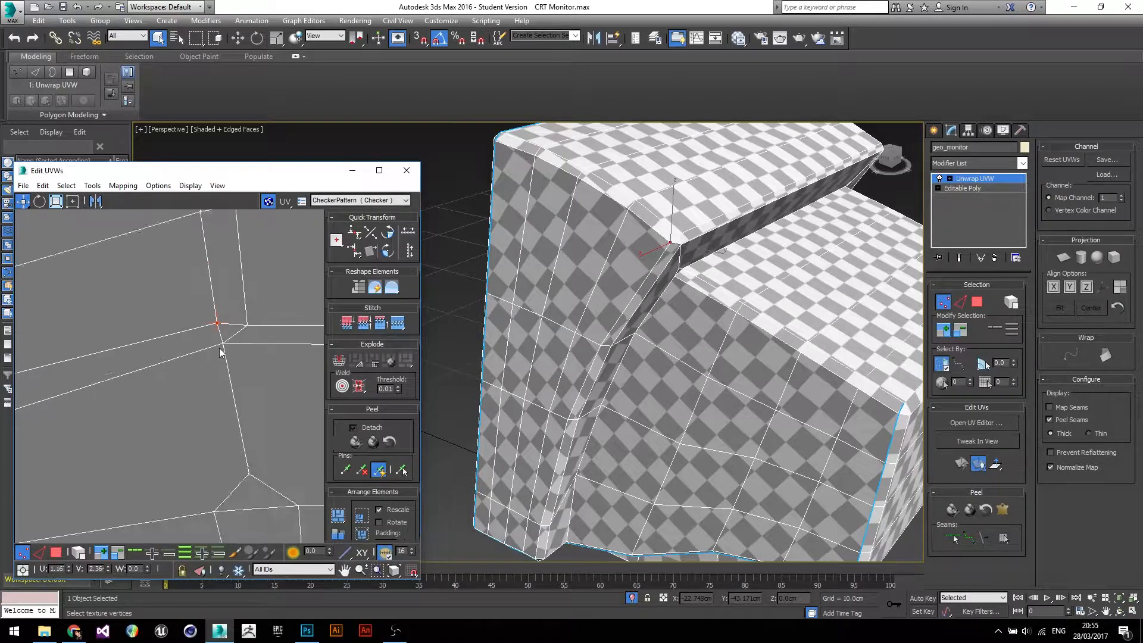
Nudge the vertex where the left side panel's seam meets the shell's central strip outward.
scroll(611, 301, down, 5)
scroll(239, 399, down, 5)
middle_drag(249, 400, 157, 287)
middle_drag(131, 334, 184, 306)
scroll(150, 385, up, 2)
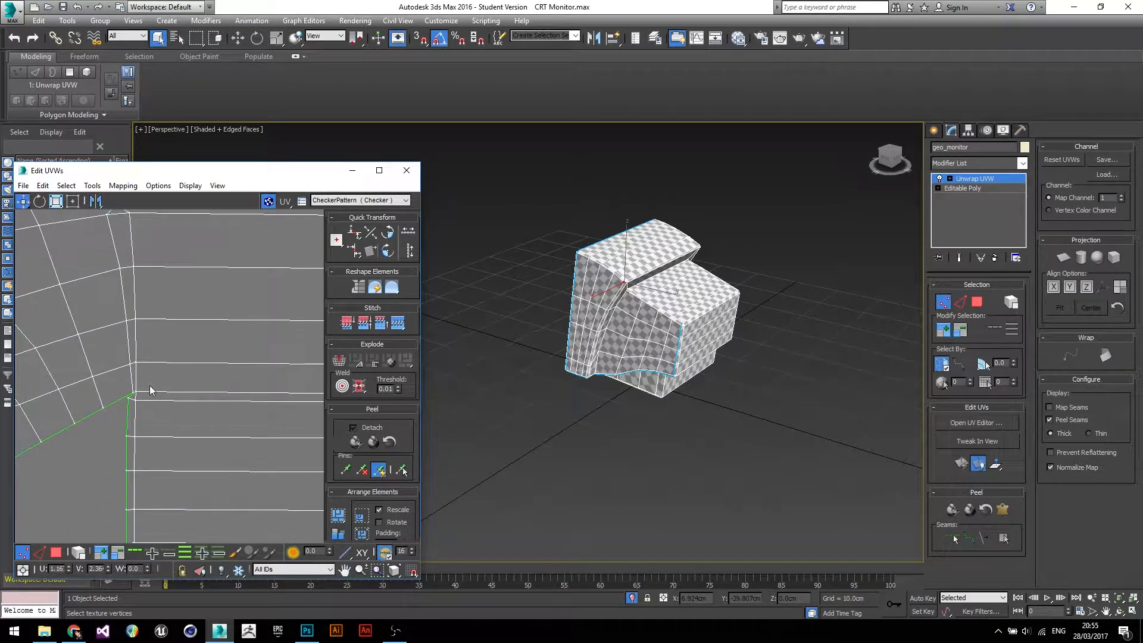
scroll(132, 399, up, 3)
middle_drag(40, 428, 165, 379)
scroll(166, 379, down, 3)
drag(224, 352, 214, 354)
Move the crowded vertex at the left inner corner of the shell's flared lower section to open up its edges.
scroll(217, 351, down, 2)
middle_drag(216, 352, 136, 304)
scroll(158, 336, up, 5)
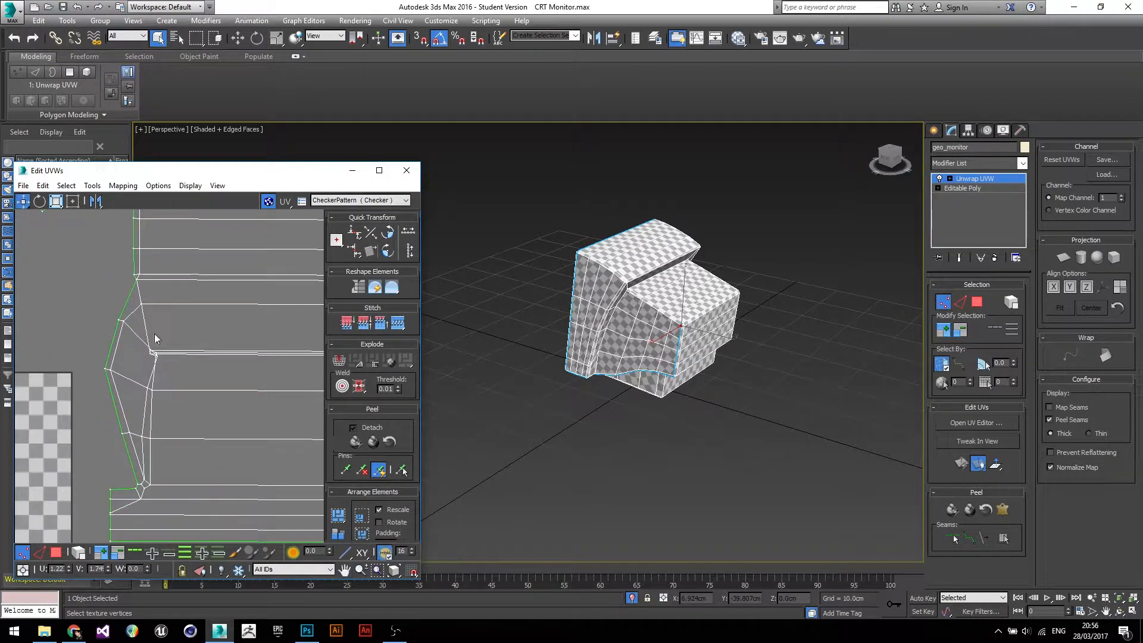
scroll(164, 341, up, 2)
drag(170, 350, 217, 334)
Reposition the crowded vertex at the right inner corner of the shell's flared lower section.
scroll(220, 370, down, 3)
middle_drag(262, 388, 78, 374)
middle_drag(250, 387, 185, 384)
scroll(185, 385, up, 3)
scroll(277, 370, up, 2)
mouse_move(226, 368)
mouse_down()
mouse_move(268, 367)
mouse_move(244, 358)
mouse_move(244, 373)
mouse_move(273, 327)
mouse_move(236, 350)
mouse_up()
scroll(240, 363, down, 1)
middle_drag(99, 416, 129, 377)
scroll(181, 402, down, 2)
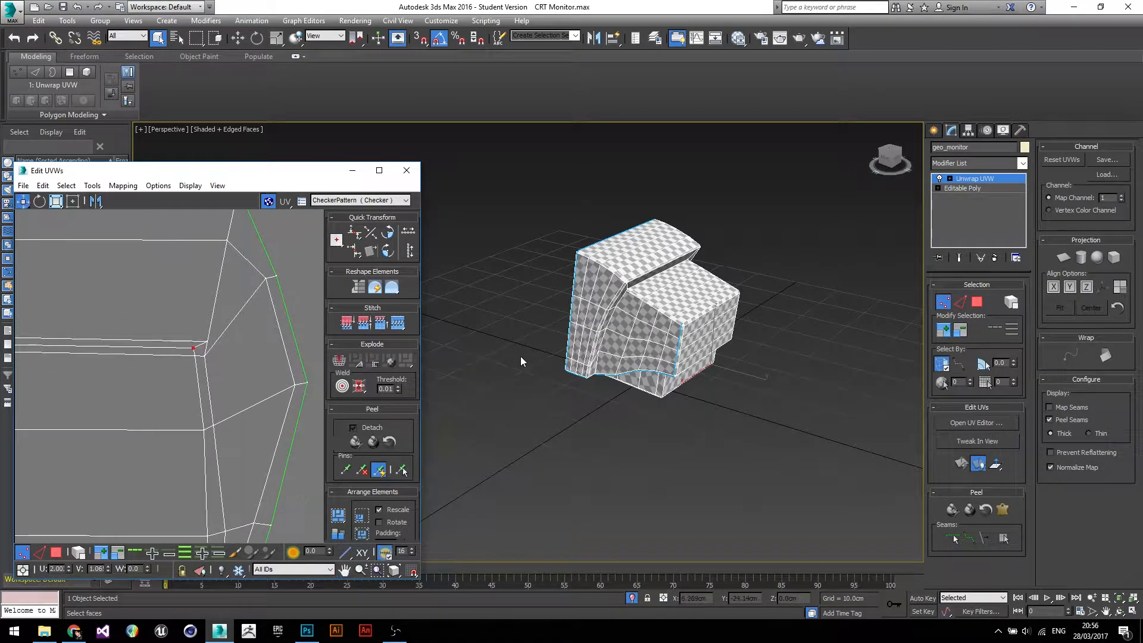
Check the lower rear corner on the model and move the adjoining right inner corner vertex slightly upward in the UV layout.
alt+middle_drag(731, 366, 621, 375)
scroll(676, 349, up, 6)
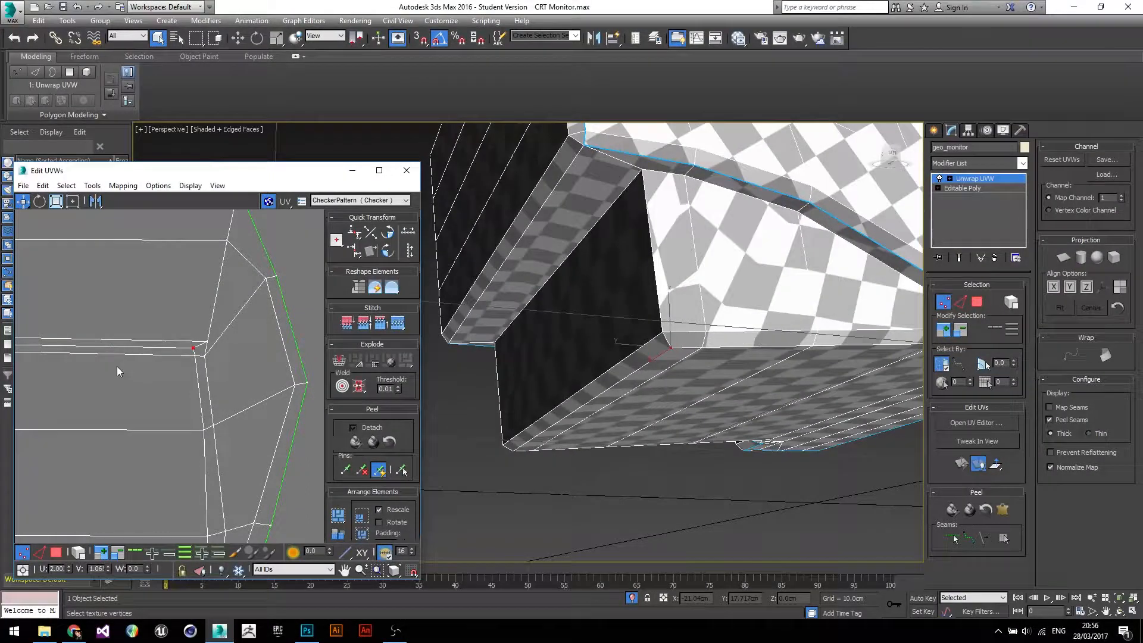
drag(209, 341, 204, 330)
scroll(237, 327, down, 2)
middle_drag(203, 406, 226, 337)
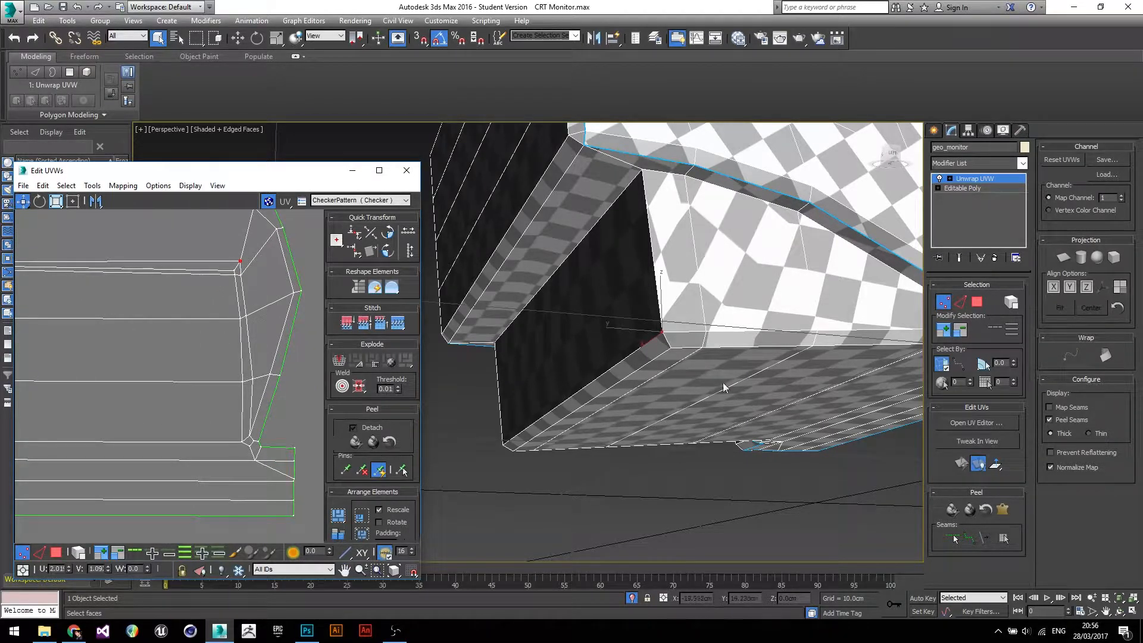
Move the border vertex on the right end of the shell's bottom strip slightly upward.
middle_drag(216, 441, 167, 367)
scroll(279, 414, up, 3)
click(229, 391)
drag(230, 391, 230, 378)
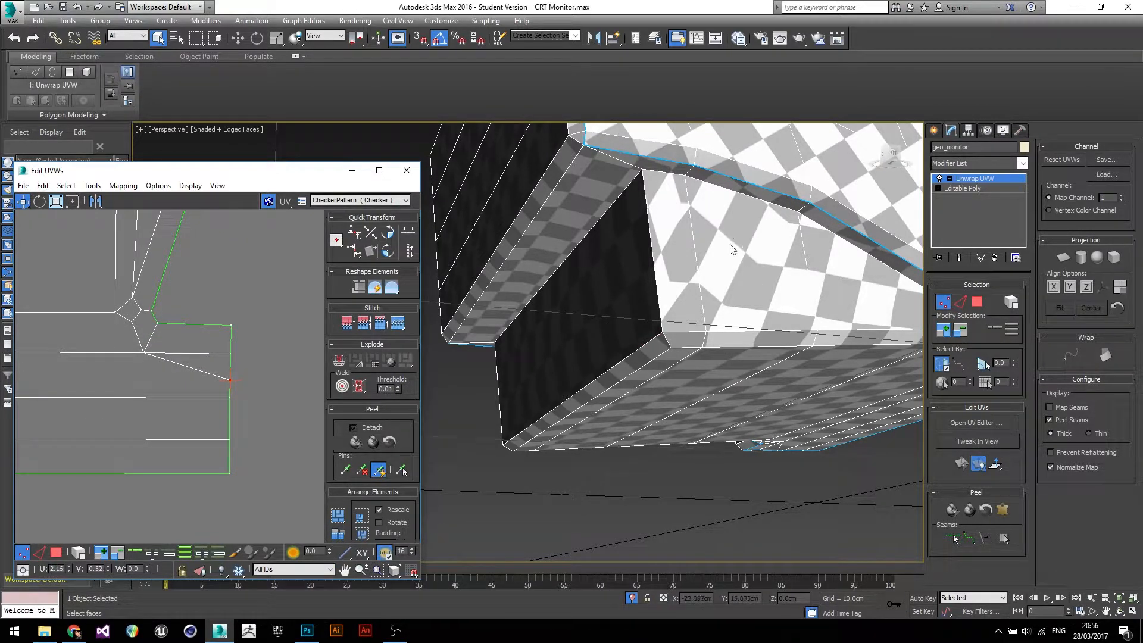
Inspect the shell's bottom left corner, flared lower section and overall outline for crowded or overlapping vertices.
scroll(661, 290, down, 3)
middle_drag(177, 383, 238, 393)
scroll(197, 404, down, 3)
middle_drag(134, 415, 298, 428)
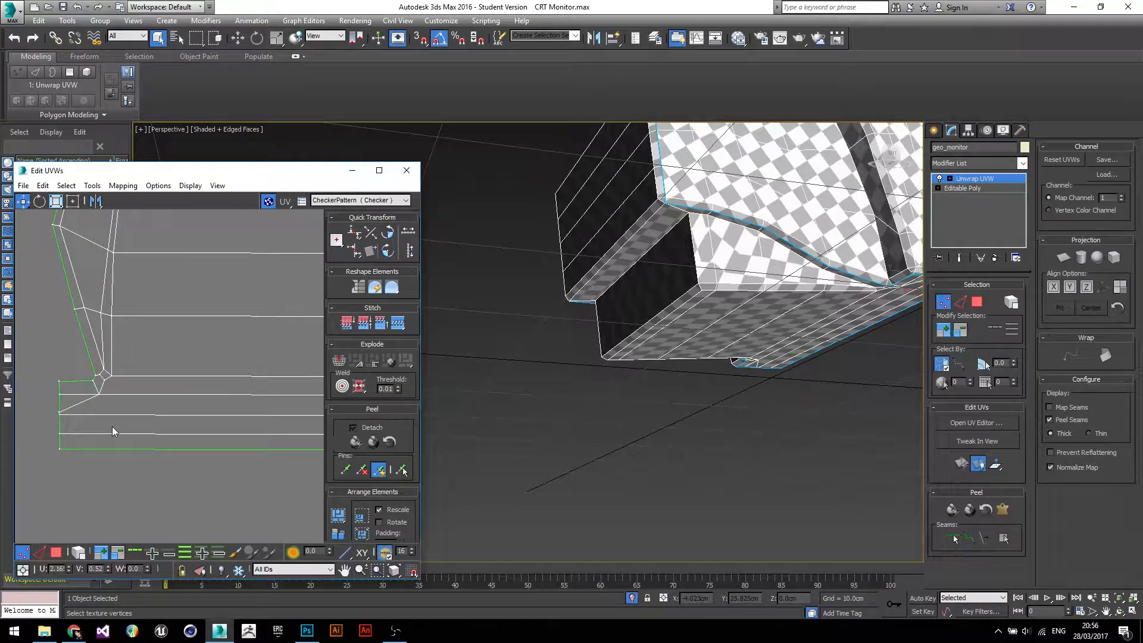
scroll(146, 351, up, 4)
scroll(194, 381, down, 2)
middle_drag(240, 302, 170, 524)
middle_drag(152, 270, 200, 402)
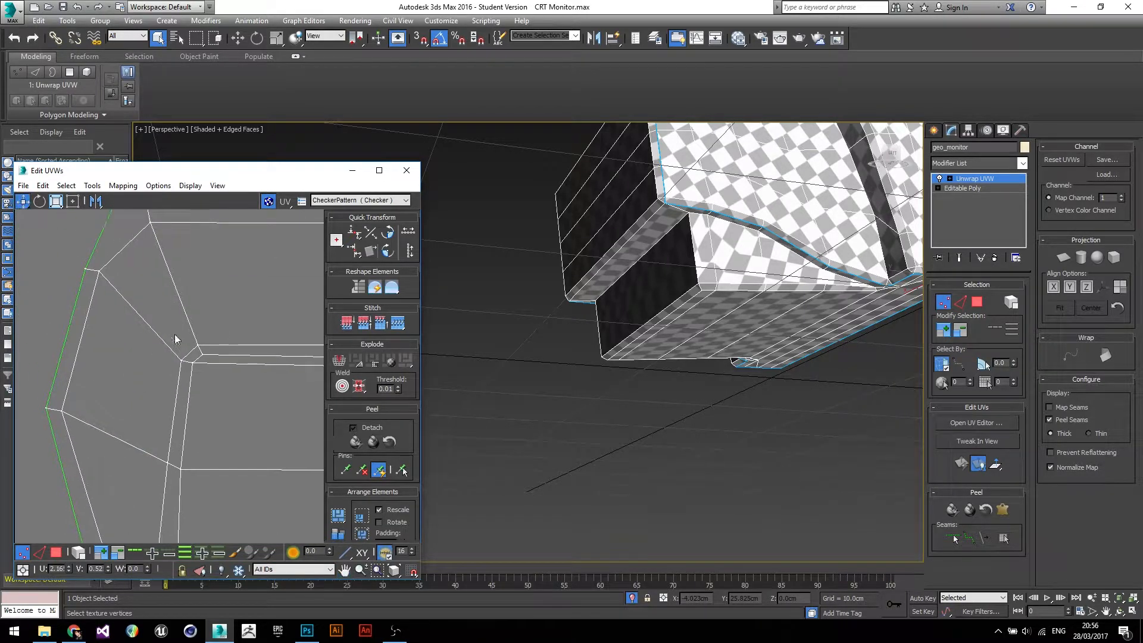
scroll(221, 343, down, 4)
middle_drag(319, 329, 219, 352)
scroll(219, 352, down, 2)
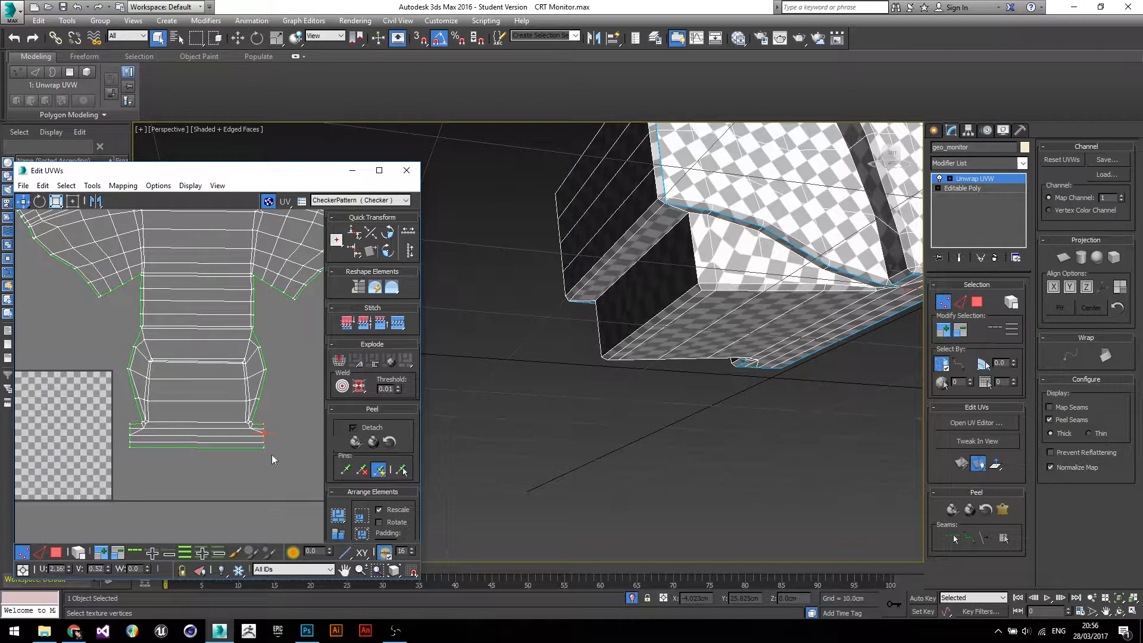
middle_drag(230, 255, 216, 347)
scroll(216, 346, down, 1)
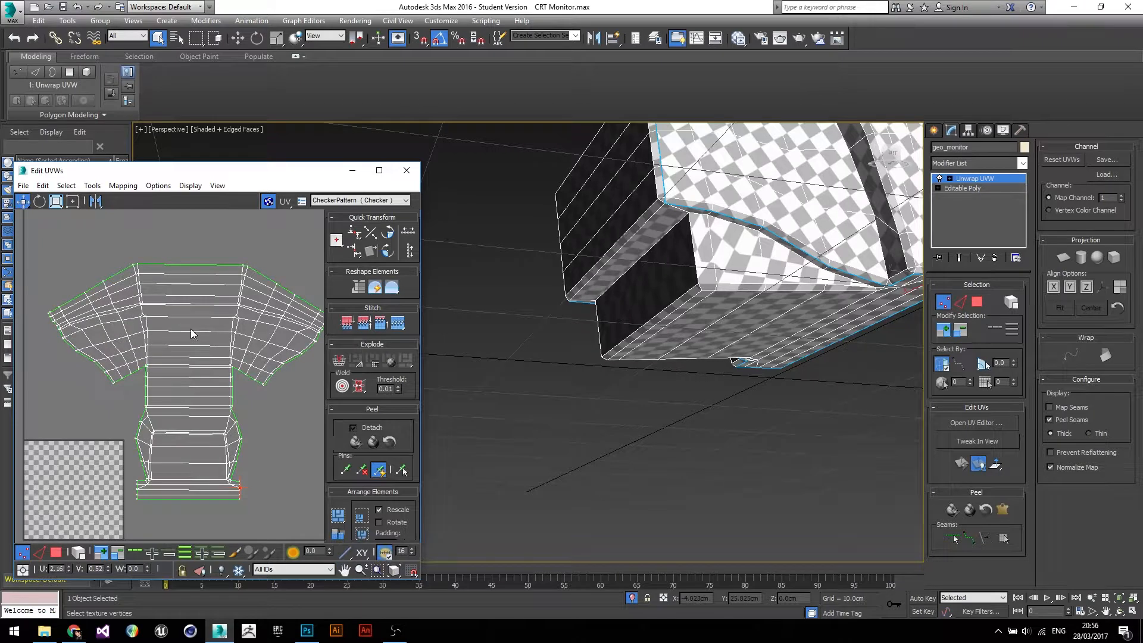
Examine the central strip and the vertices along the upper left crease for remaining overlaps, picking the crease corner vertex.
scroll(194, 332, down, 2)
scroll(281, 312, up, 5)
scroll(253, 386, up, 1)
scroll(263, 349, up, 1)
scroll(265, 306, up, 1)
scroll(267, 297, up, 1)
scroll(125, 373, down, 2)
scroll(217, 357, down, 1)
scroll(225, 342, down, 1)
middle_drag(225, 342, 184, 294)
scroll(184, 294, down, 2)
middle_drag(157, 355, 179, 352)
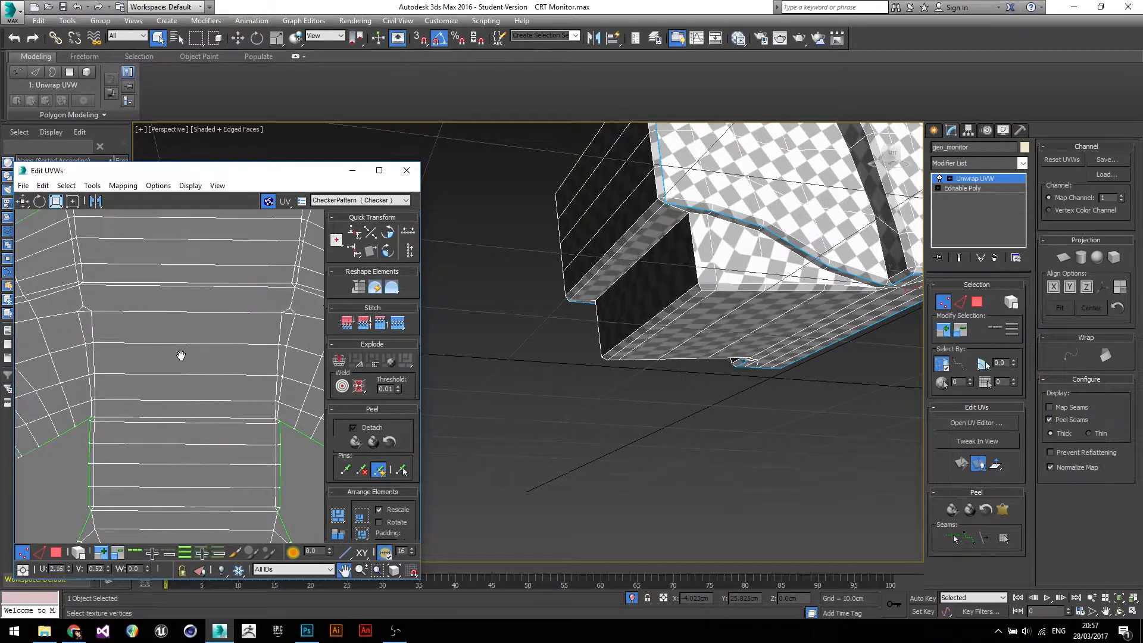
scroll(178, 352, down, 1)
scroll(117, 349, up, 5)
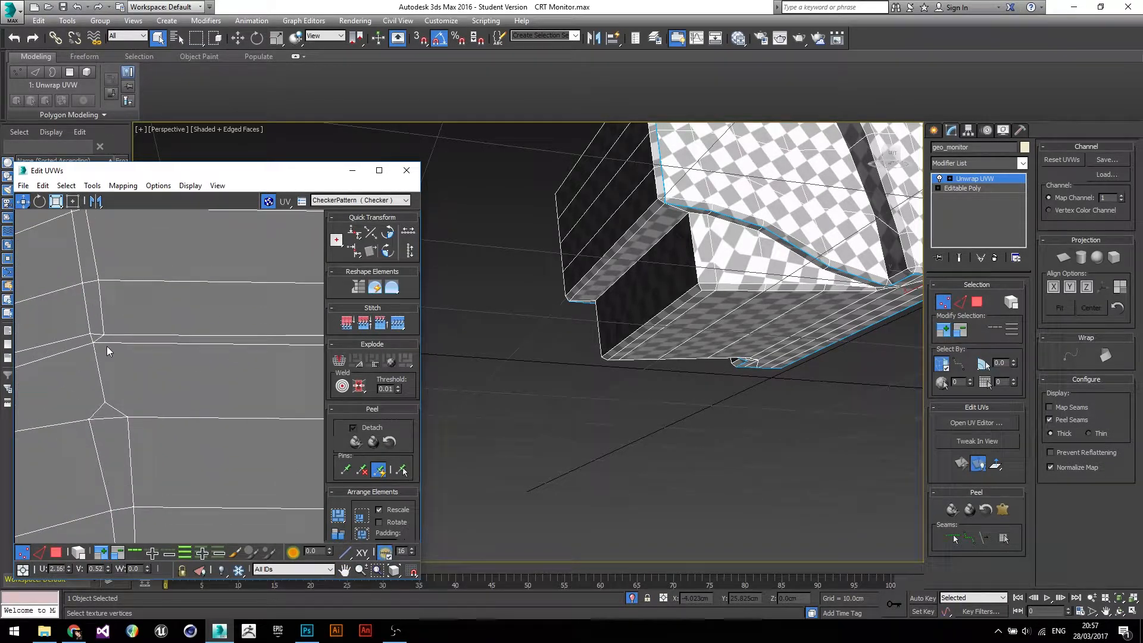
click(90, 344)
scroll(167, 368, down, 2)
scroll(166, 368, down, 4)
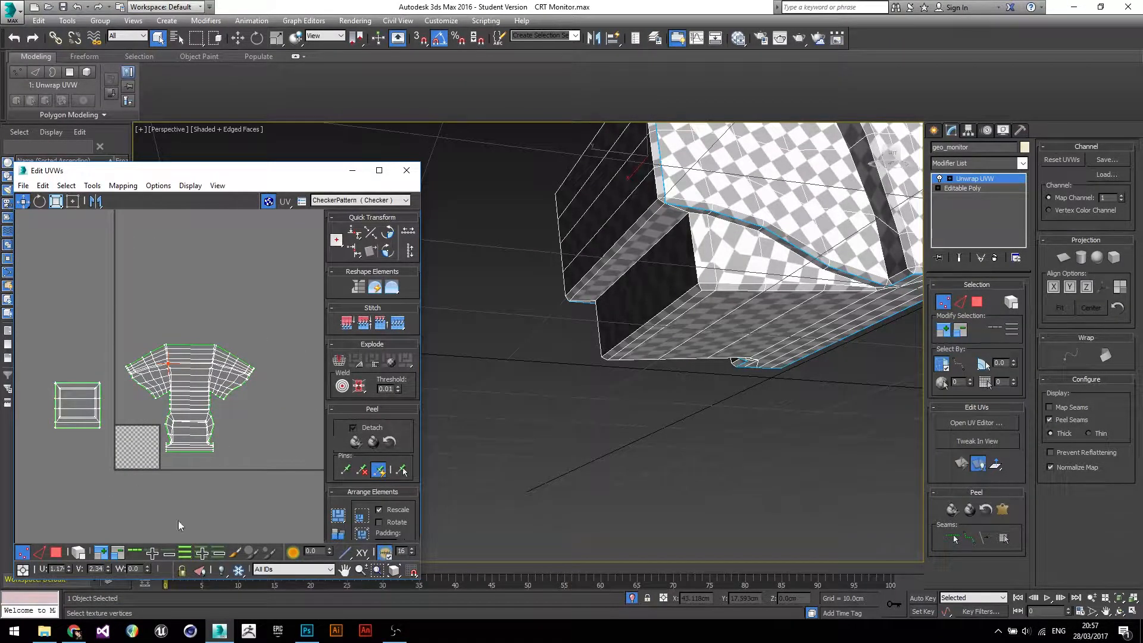
Reposition the UV editor and select all faces of the housing's UV shell as one element.
drag(318, 183, 589, 105)
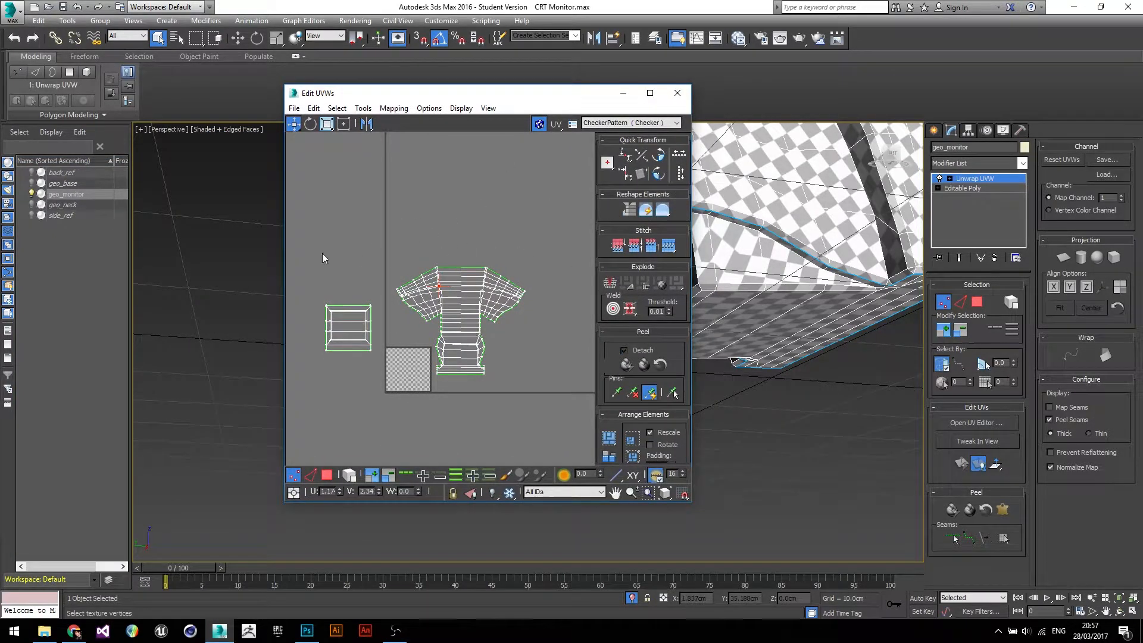
scroll(391, 428, up, 2)
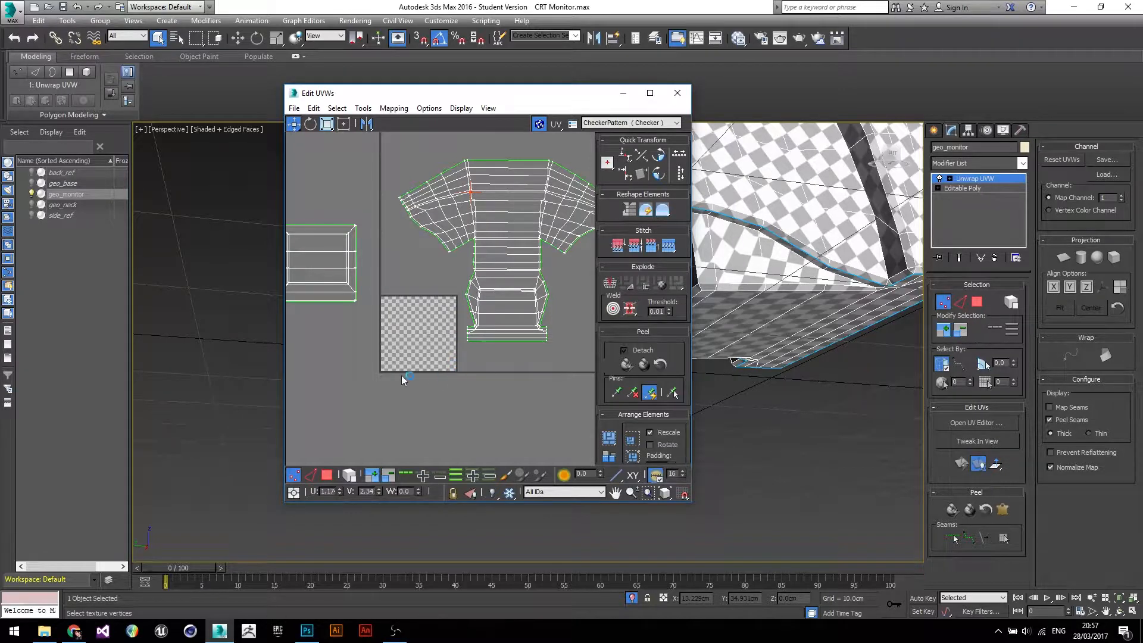
scroll(391, 277, down, 1)
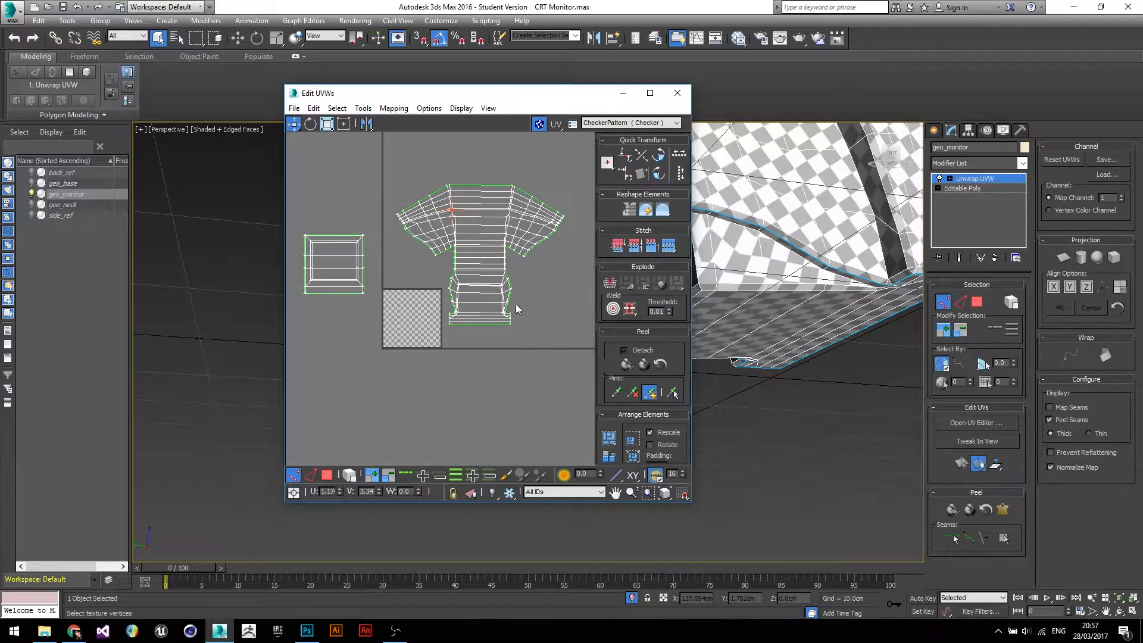
scroll(476, 291, up, 3)
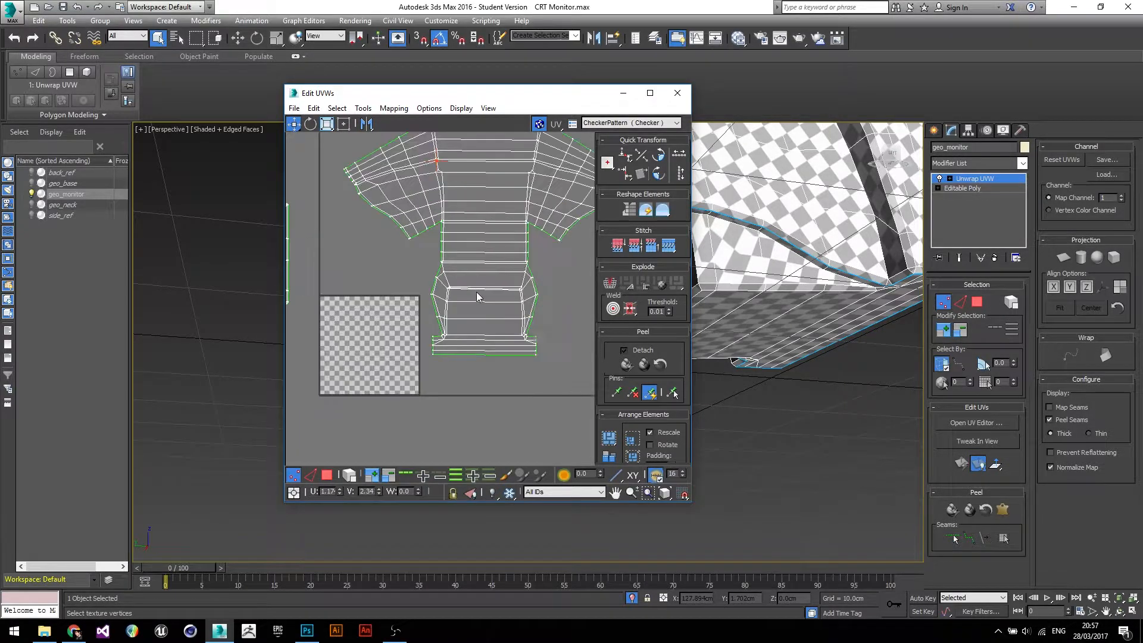
scroll(477, 295, up, 2)
scroll(477, 293, down, 2)
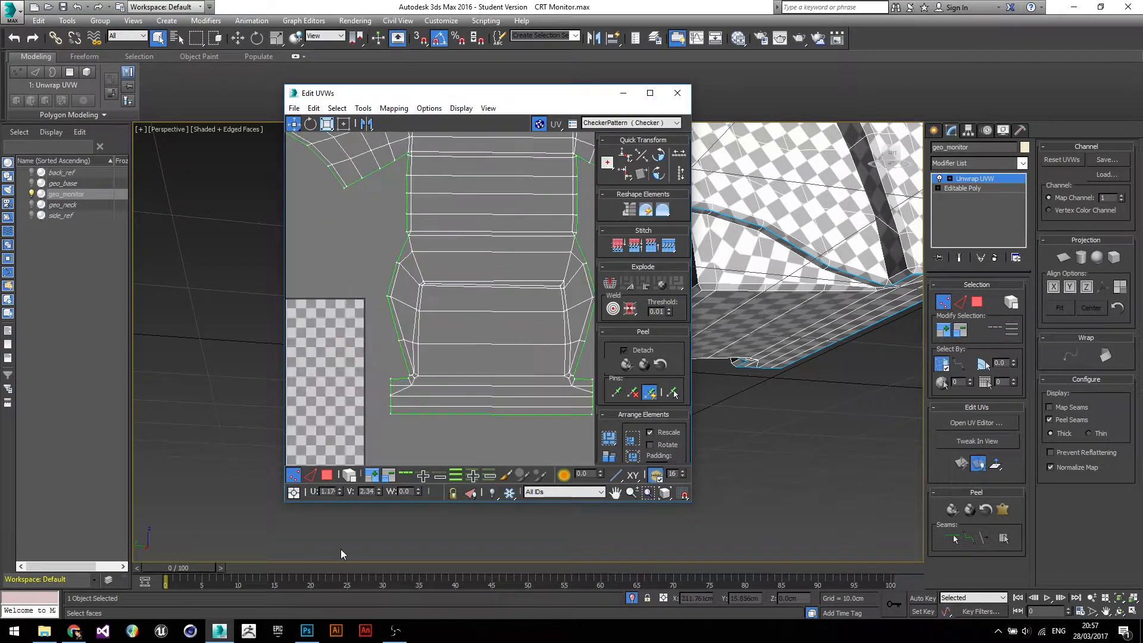
click(350, 476)
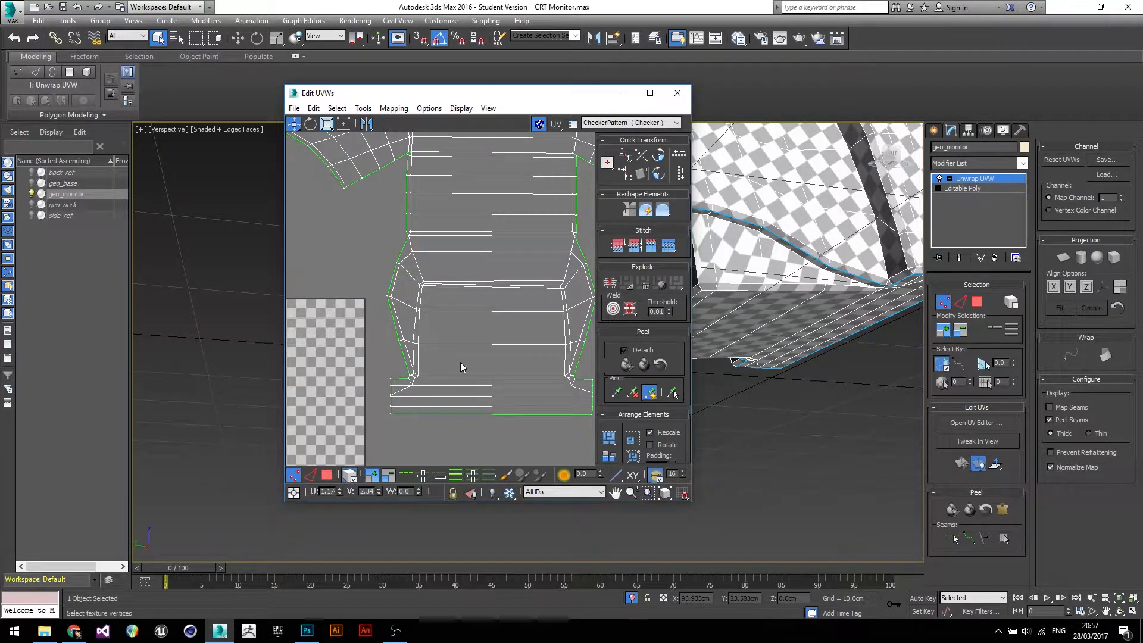
scroll(460, 362, down, 3)
click(326, 476)
click(448, 320)
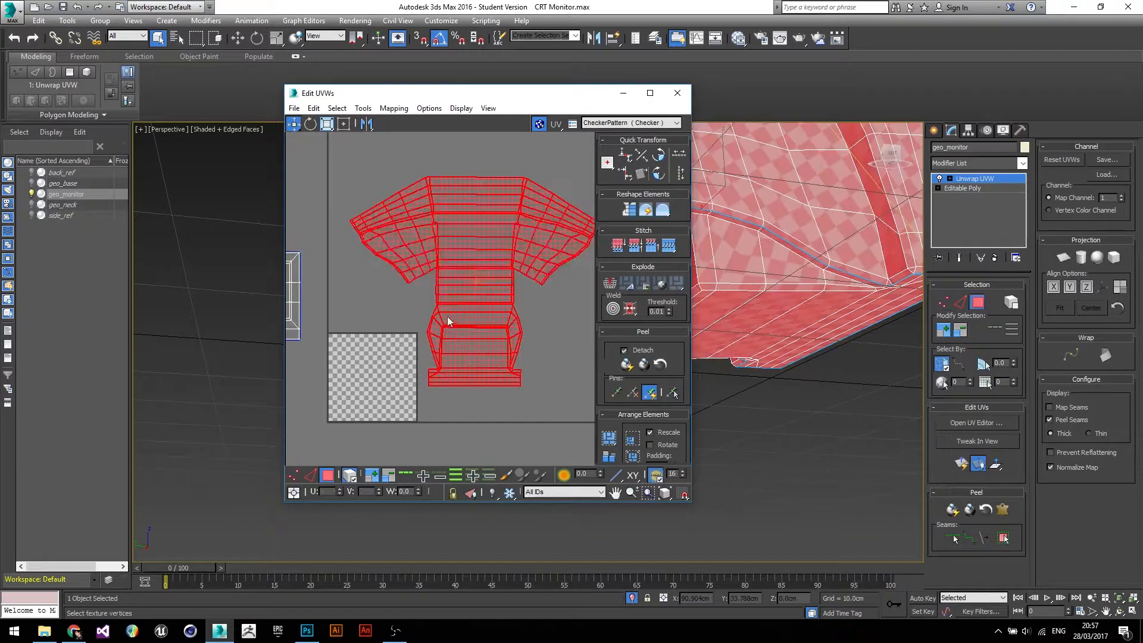
Scale the housing's UV shell down uniformly and move it so it fits inside the checker tile.
click(392, 299)
key(ctrl+z)
middle_drag(396, 295, 459, 270)
scroll(459, 271, down, 3)
drag(530, 256, 481, 299)
scroll(471, 315, up, 2)
key(e)
click(322, 125)
drag(481, 278, 422, 282)
key(q)
scroll(449, 308, up, 3)
key(e)
key(w)
scroll(364, 374, down, 3)
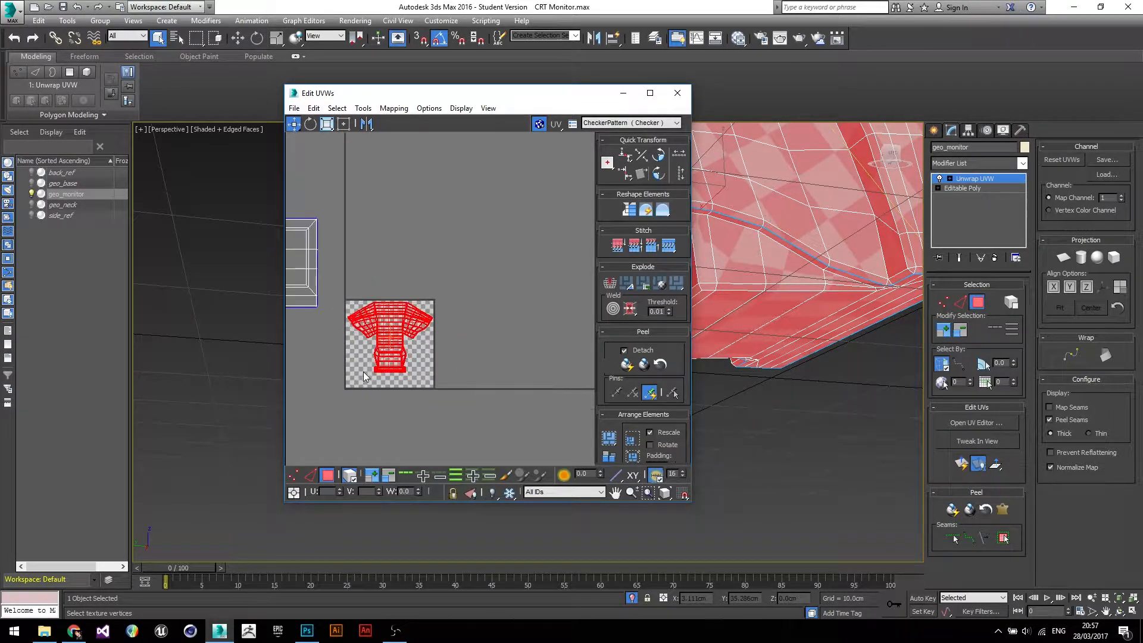
Select the rectangular screen front's UV shell and move it directly beside the checker tile, level with the tile's bottom edge.
click(316, 291)
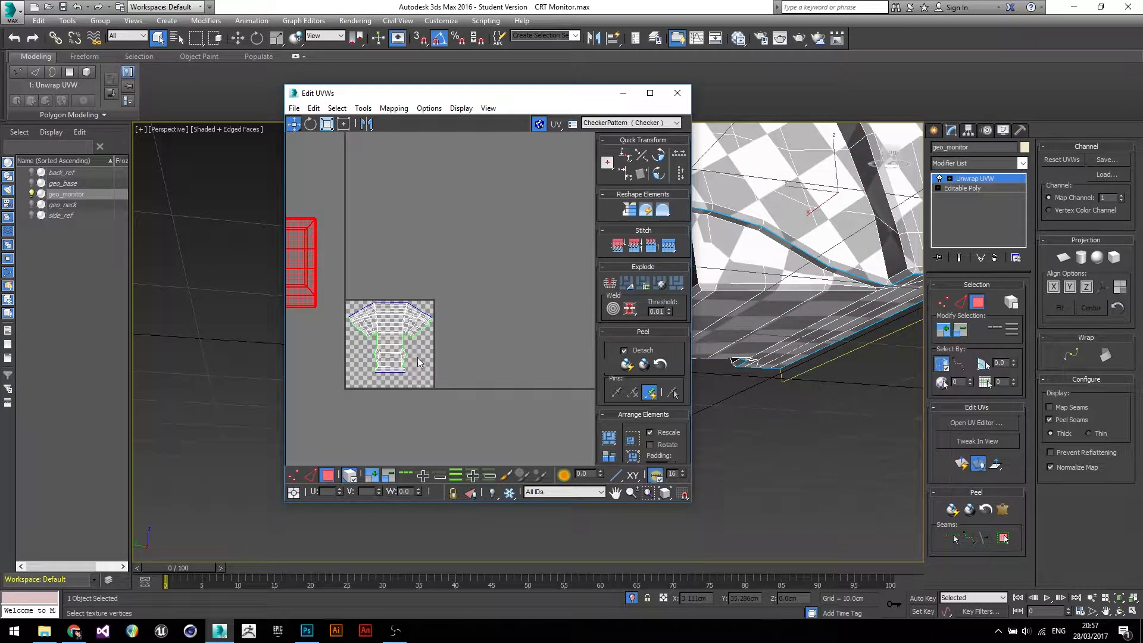
scroll(402, 368, up, 1)
middle_drag(319, 365, 414, 371)
scroll(443, 382, down, 1)
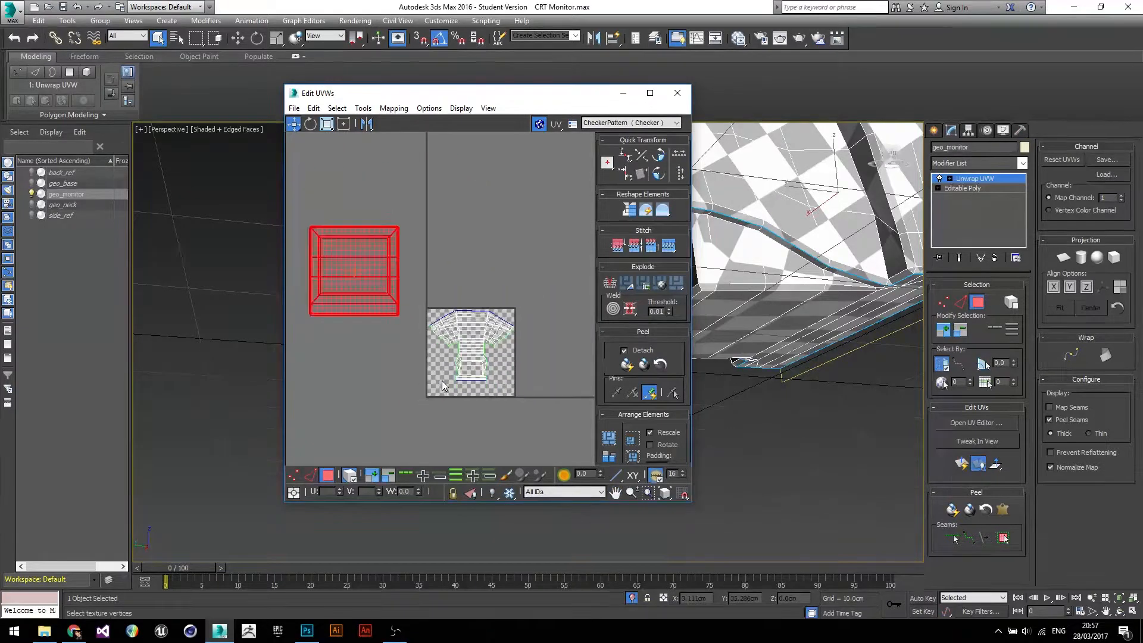
scroll(474, 354, up, 2)
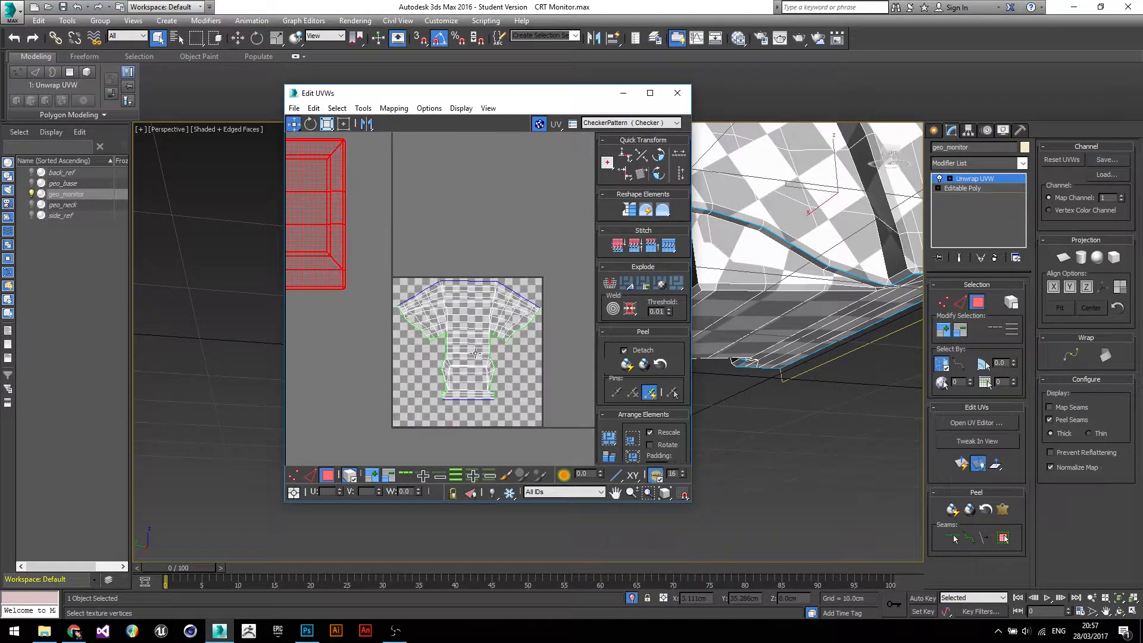
scroll(475, 353, down, 1)
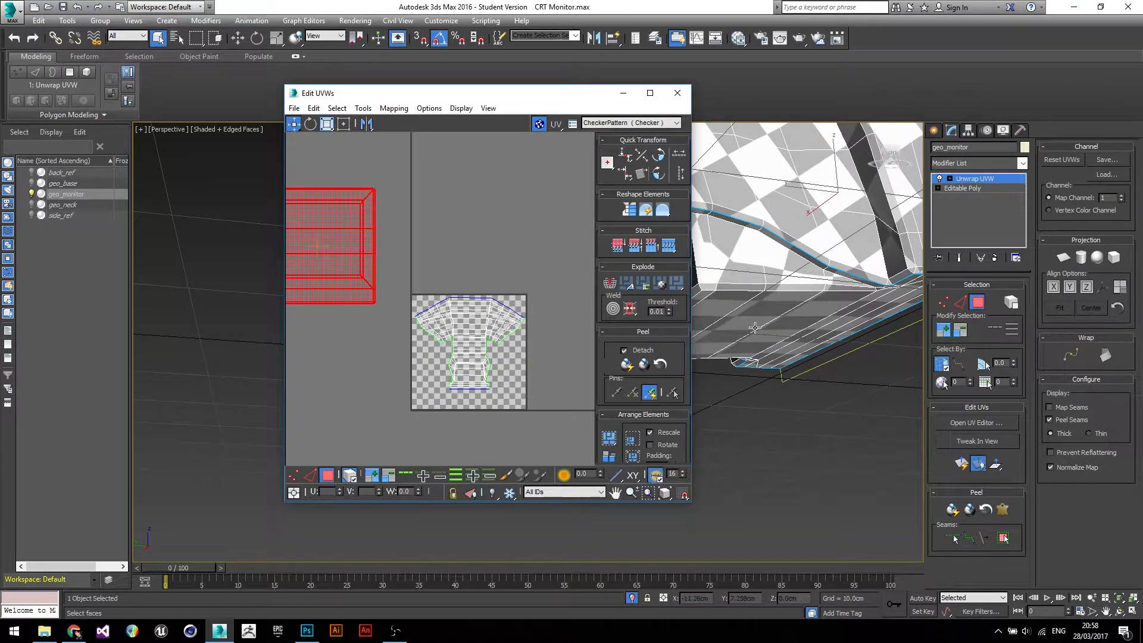
scroll(768, 322, down, 5)
alt+middle_drag(807, 303, 770, 327)
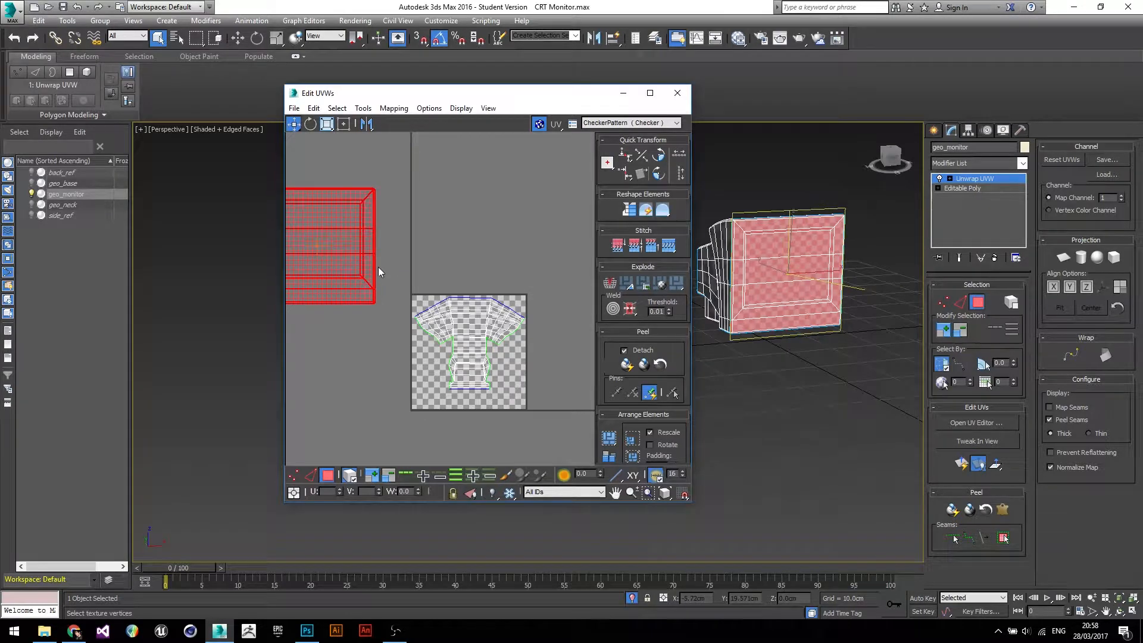
drag(351, 280, 426, 385)
drag(394, 324, 348, 324)
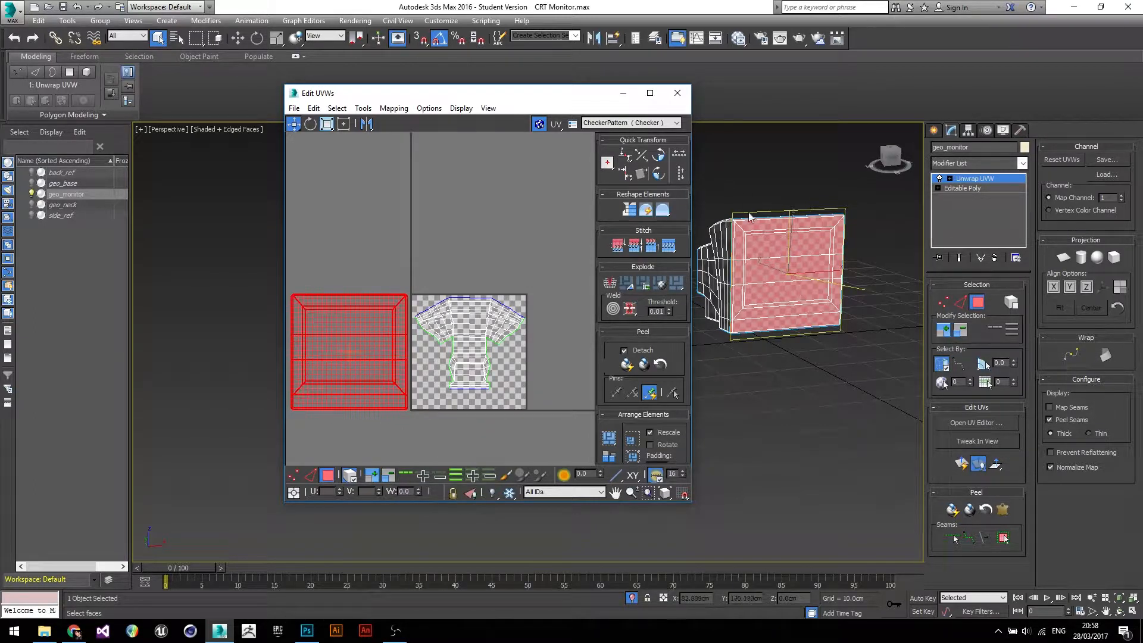
Check the checker pattern around the model, then shrink the housing's UV shell slightly and shift it toward the tile's upper right corner.
alt+middle_drag(841, 367, 744, 370)
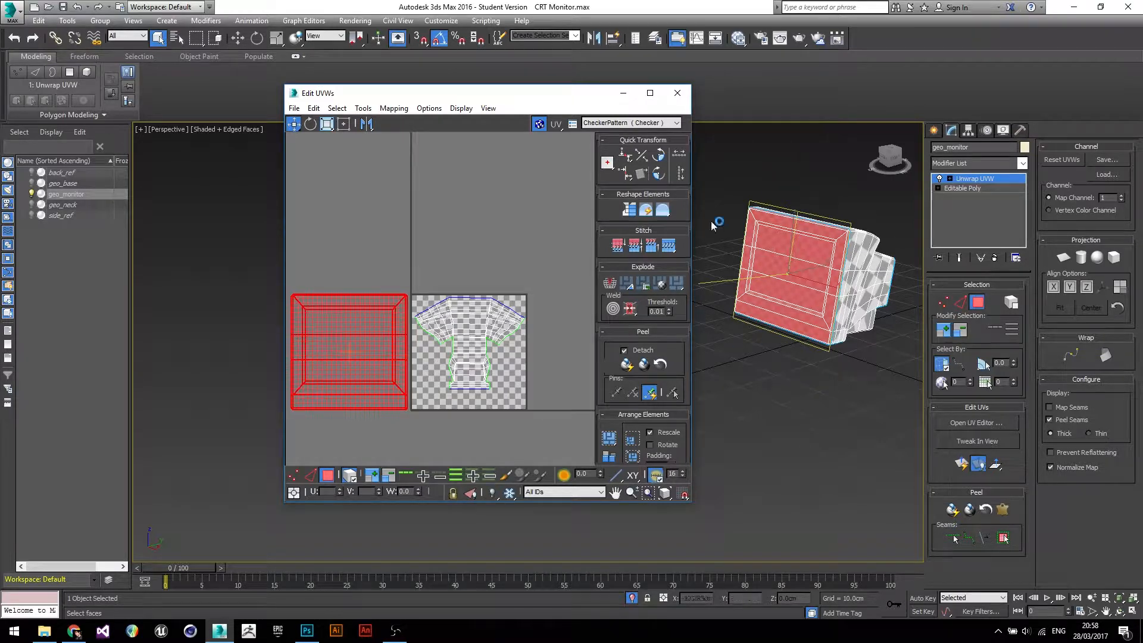
alt+middle_drag(808, 417, 713, 413)
scroll(840, 298, up, 5)
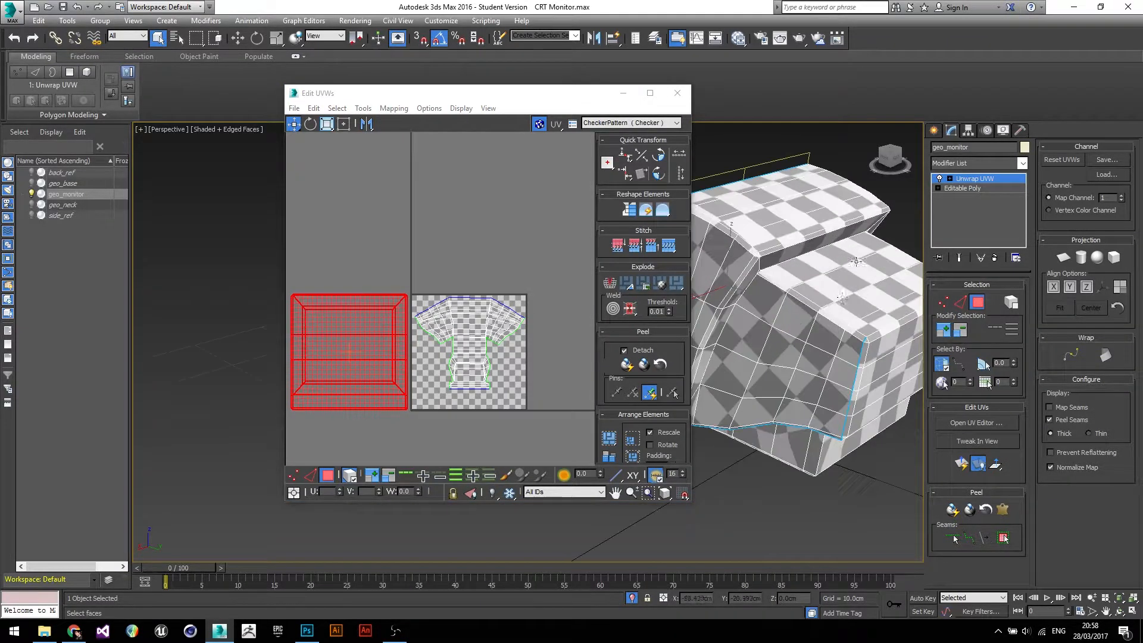
alt+middle_drag(851, 315, 812, 356)
alt+middle_drag(773, 317, 804, 314)
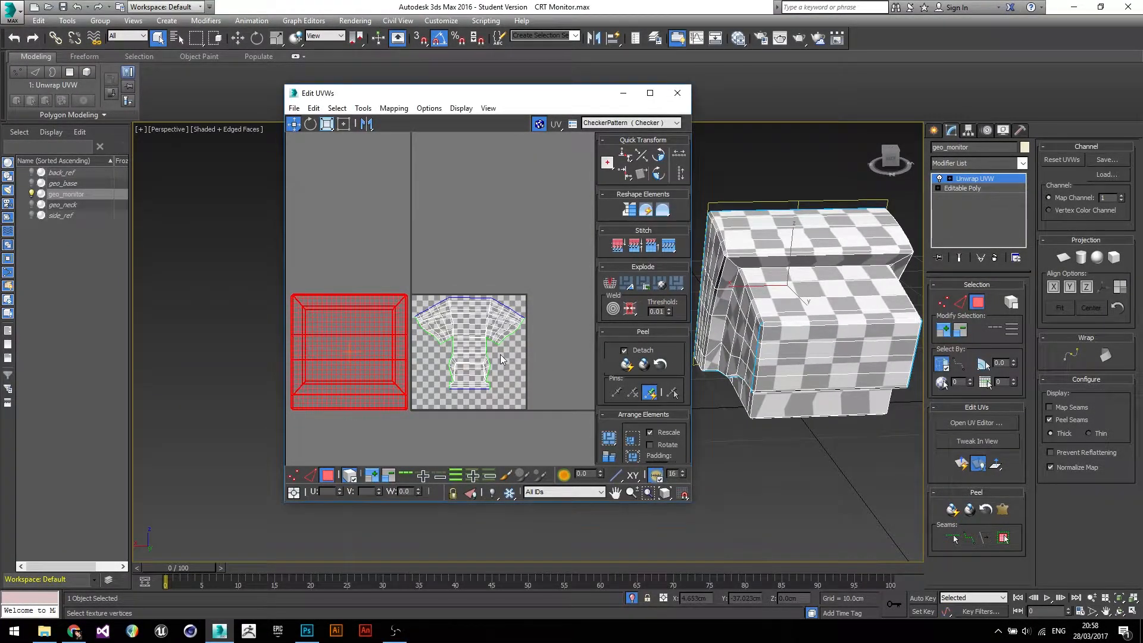
scroll(476, 385, up, 3)
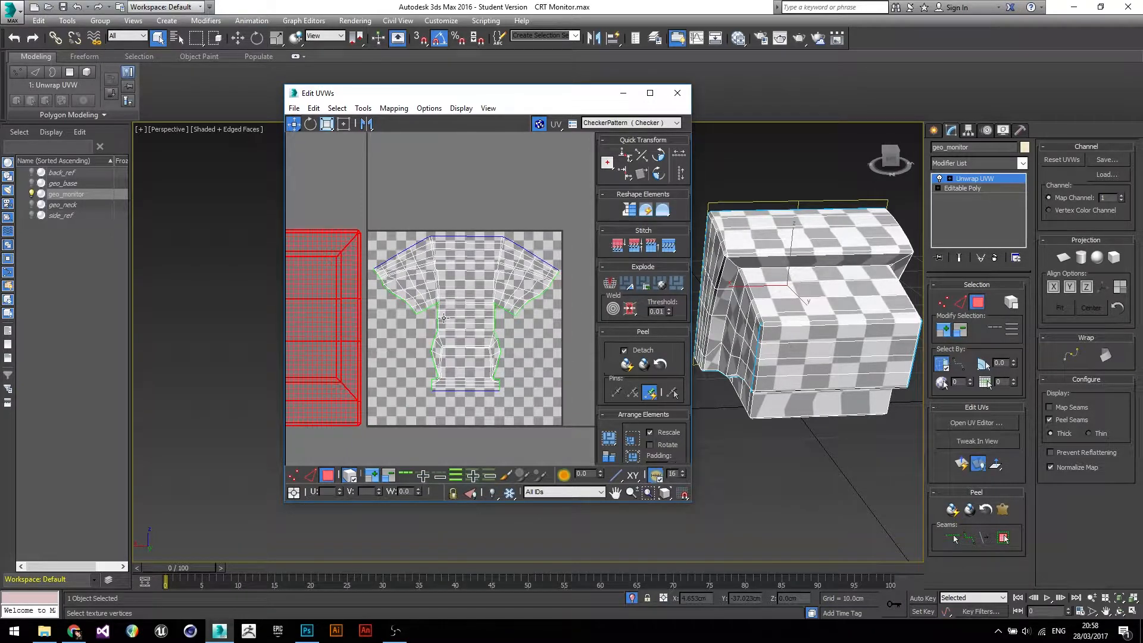
click(444, 318)
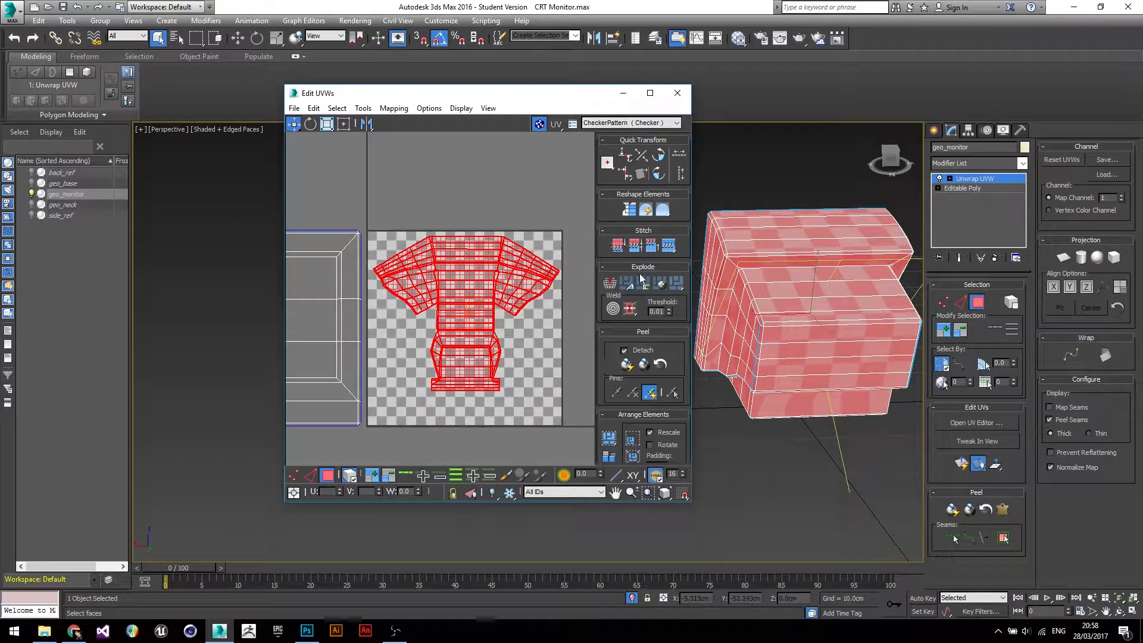
key(r)
mouse_move(467, 307)
mouse_down()
mouse_move(462, 324)
mouse_move(474, 312)
mouse_up()
key(w)
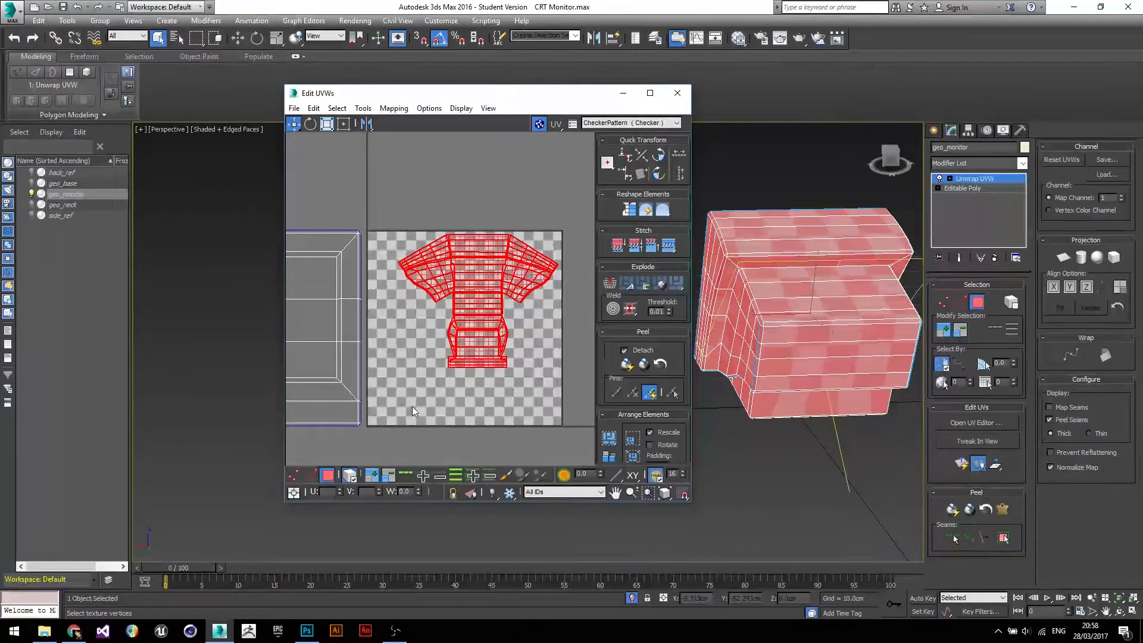
Scale the screen front's UV shell down, place it in the checker tile's lower left corner and deselect it.
middle_drag(412, 407, 469, 379)
click(390, 328)
scroll(419, 343, down, 2)
key(r)
drag(381, 324, 331, 360)
key(w)
drag(342, 322, 422, 381)
key(e)
key(r)
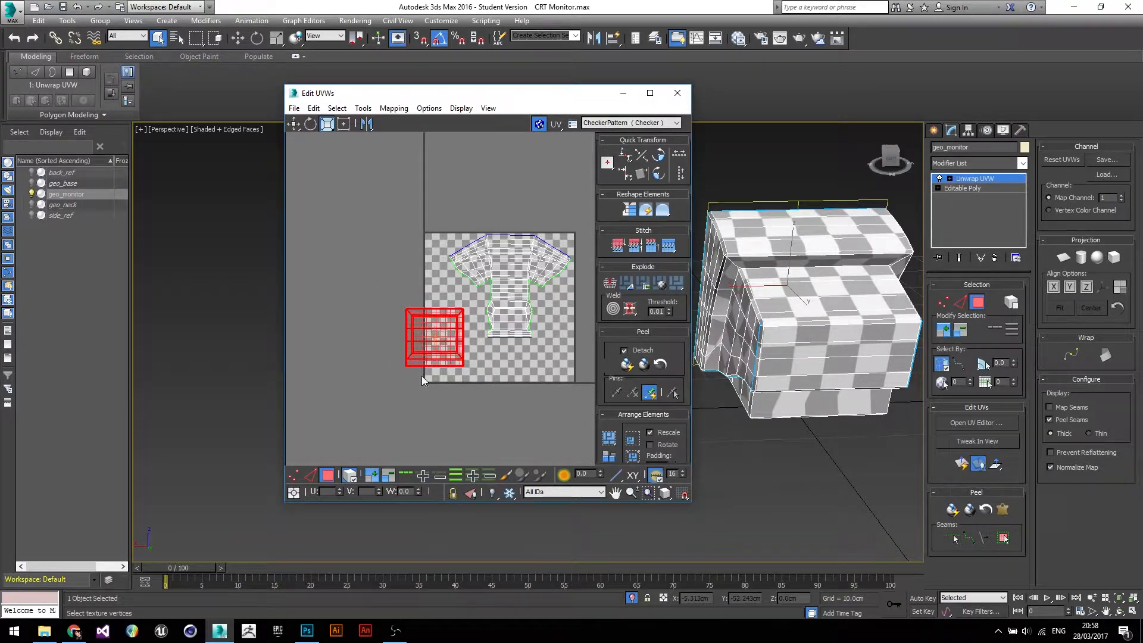
scroll(422, 381, up, 4)
key(w)
drag(427, 322, 475, 349)
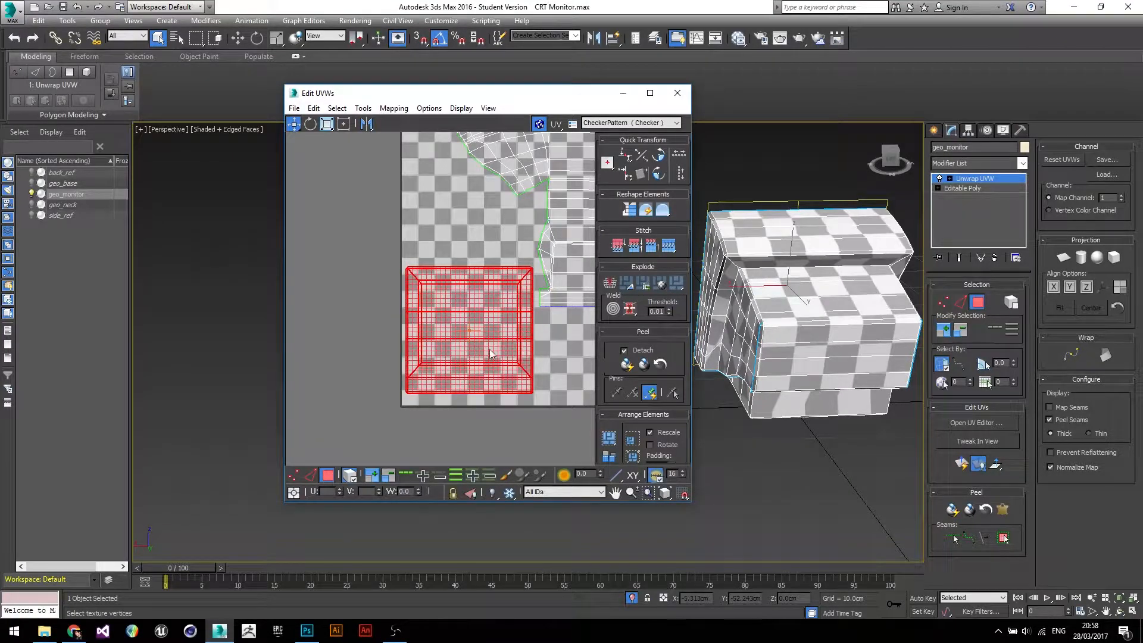
click(579, 353)
scroll(570, 376, down, 6)
middle_drag(554, 377, 434, 330)
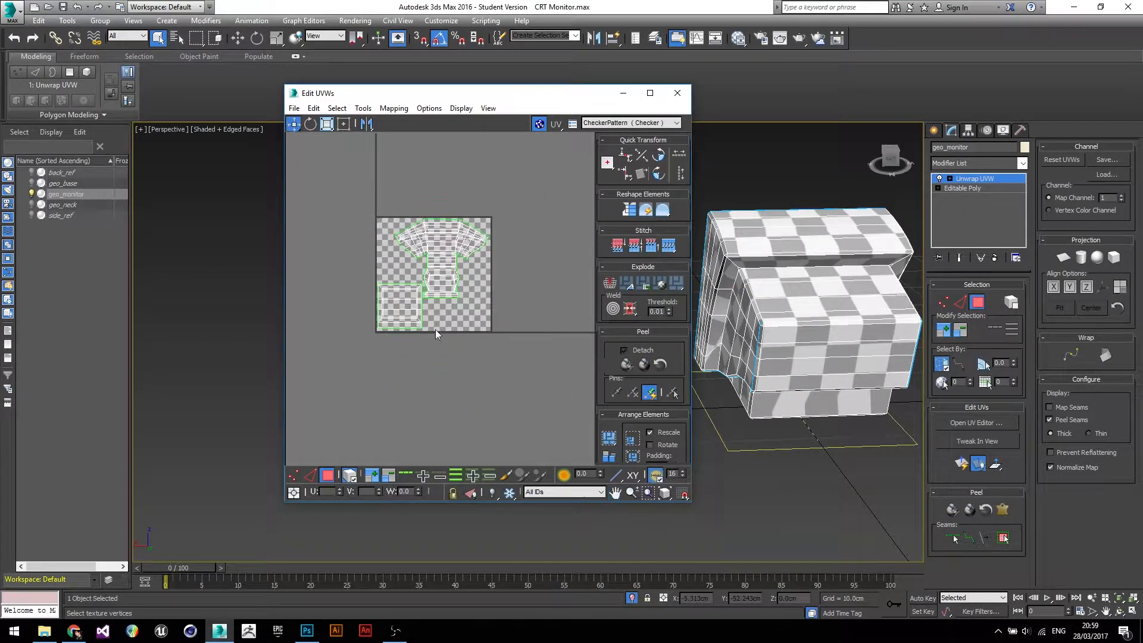
Try packing the UV shells with Recursive Packing, 0.02 padding, and normalized and rescaled clusters, and undo the packing.
scroll(438, 343, up, 3)
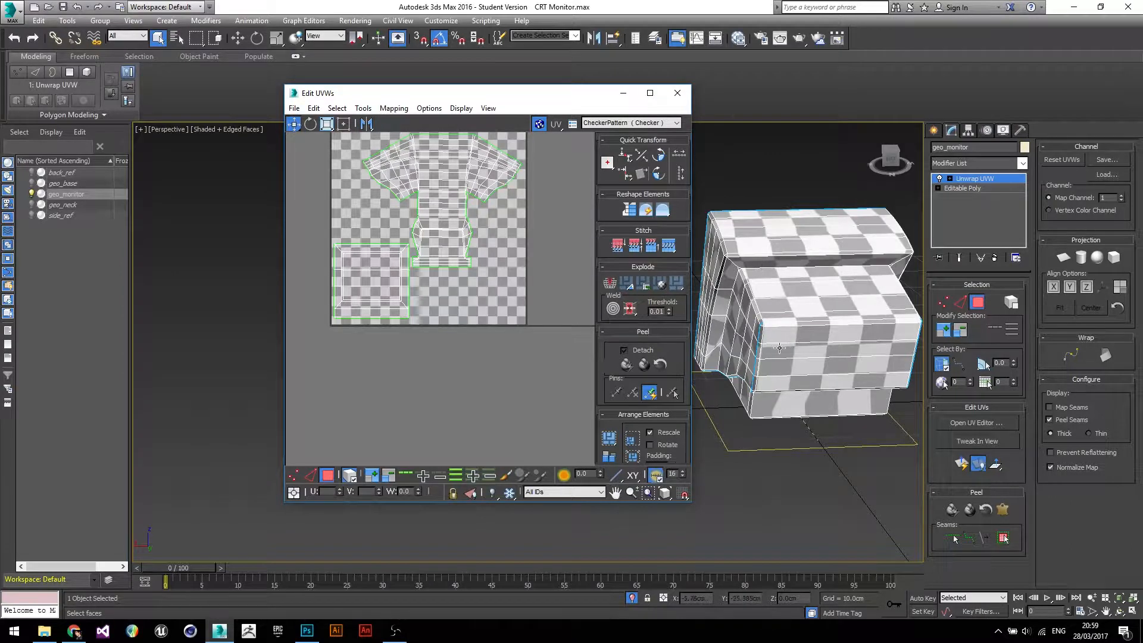
middle_drag(415, 156, 435, 209)
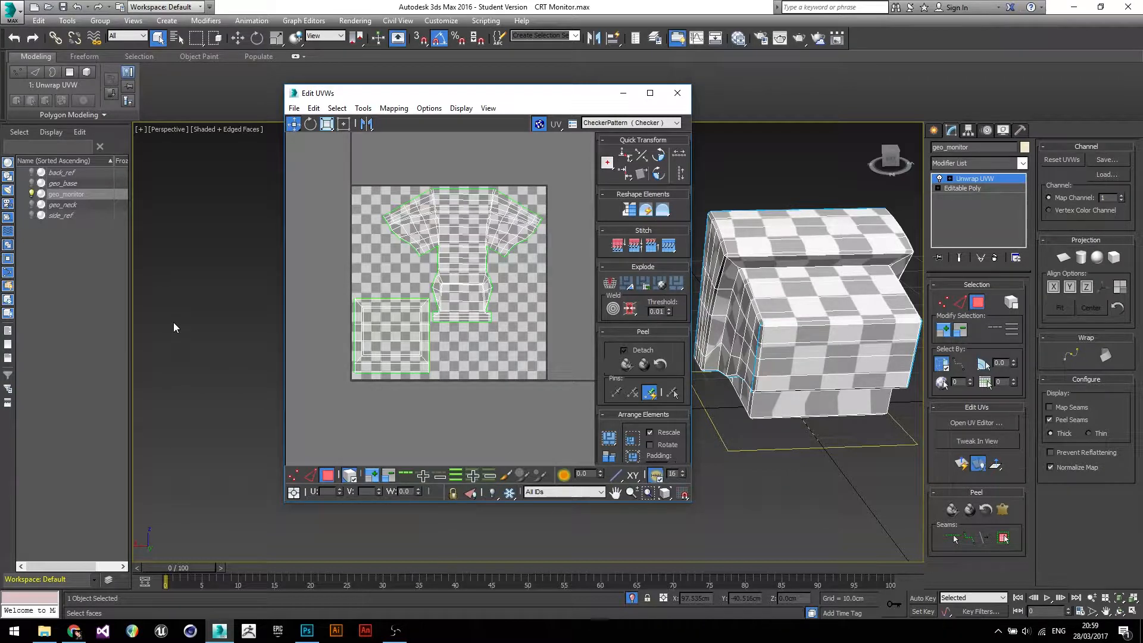
scroll(417, 206, down, 2)
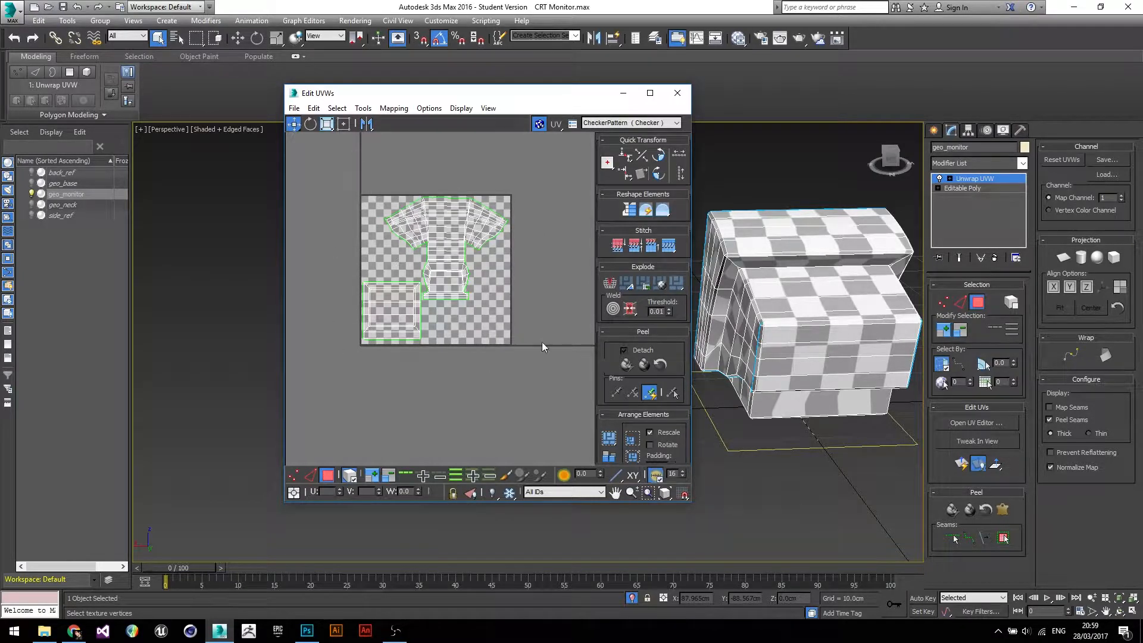
click(362, 109)
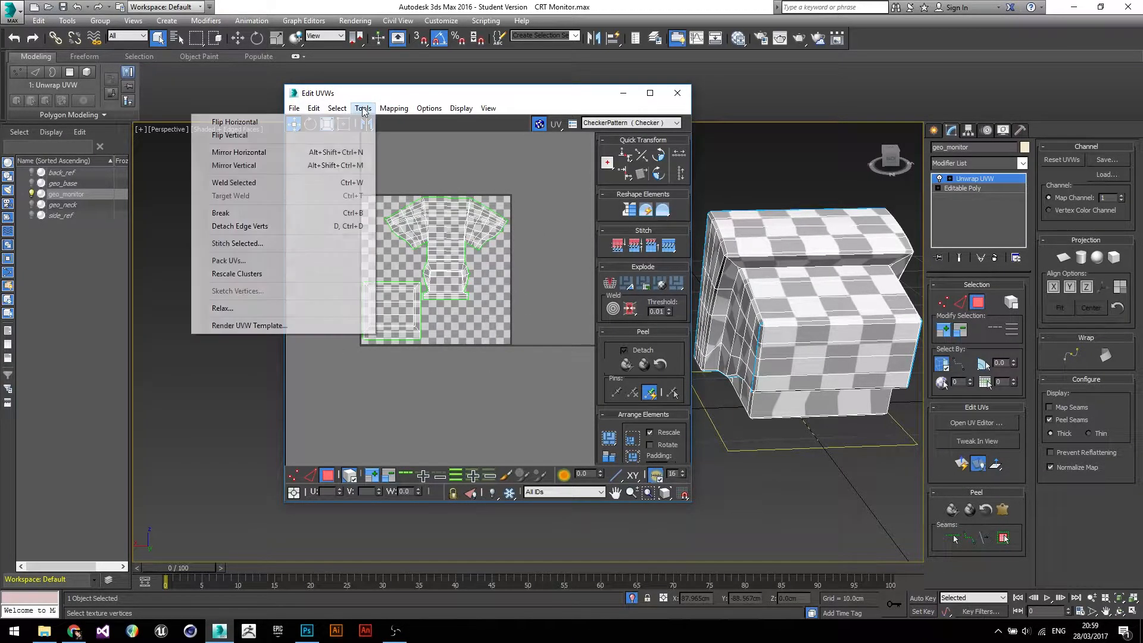
click(363, 109)
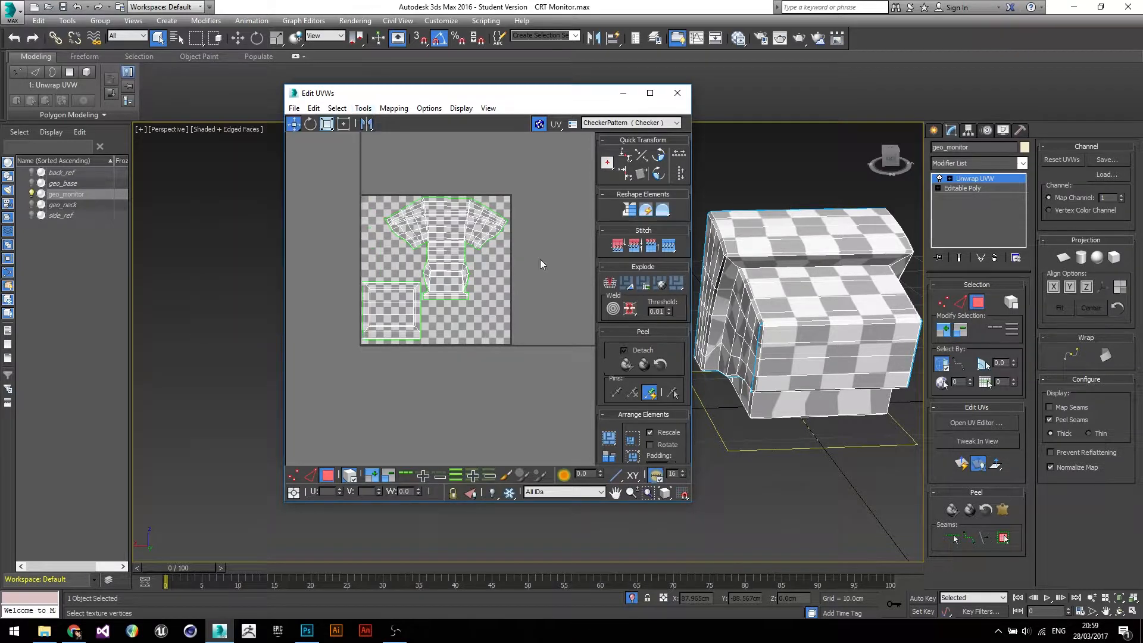
scroll(412, 363, down, 3)
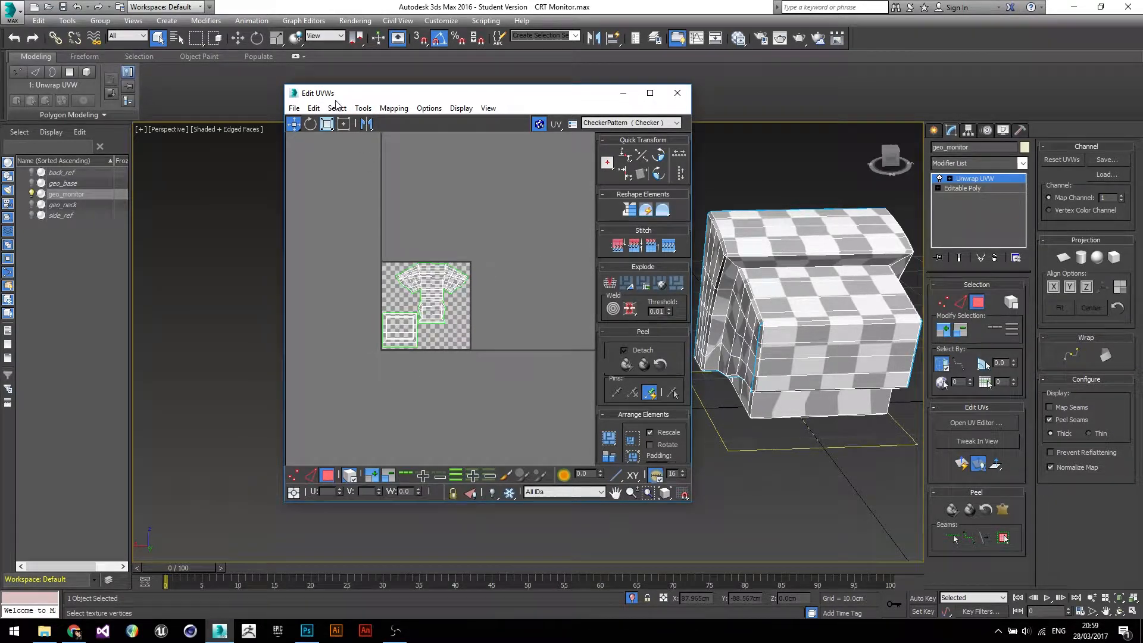
click(364, 111)
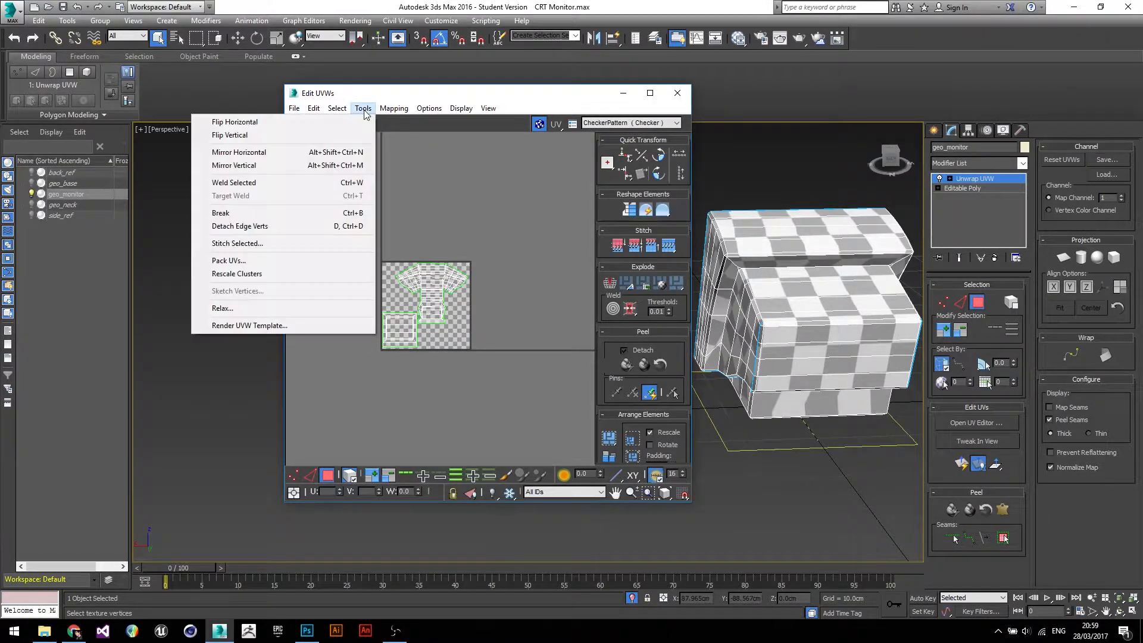
click(299, 262)
drag(372, 122, 600, 171)
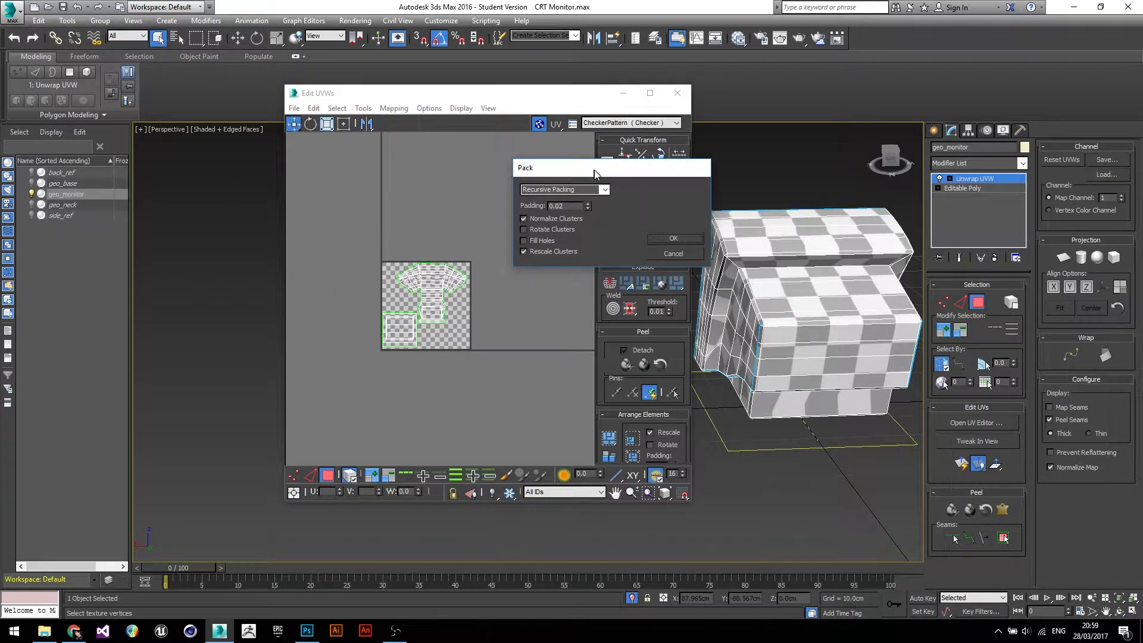
click(673, 238)
scroll(422, 334, up, 4)
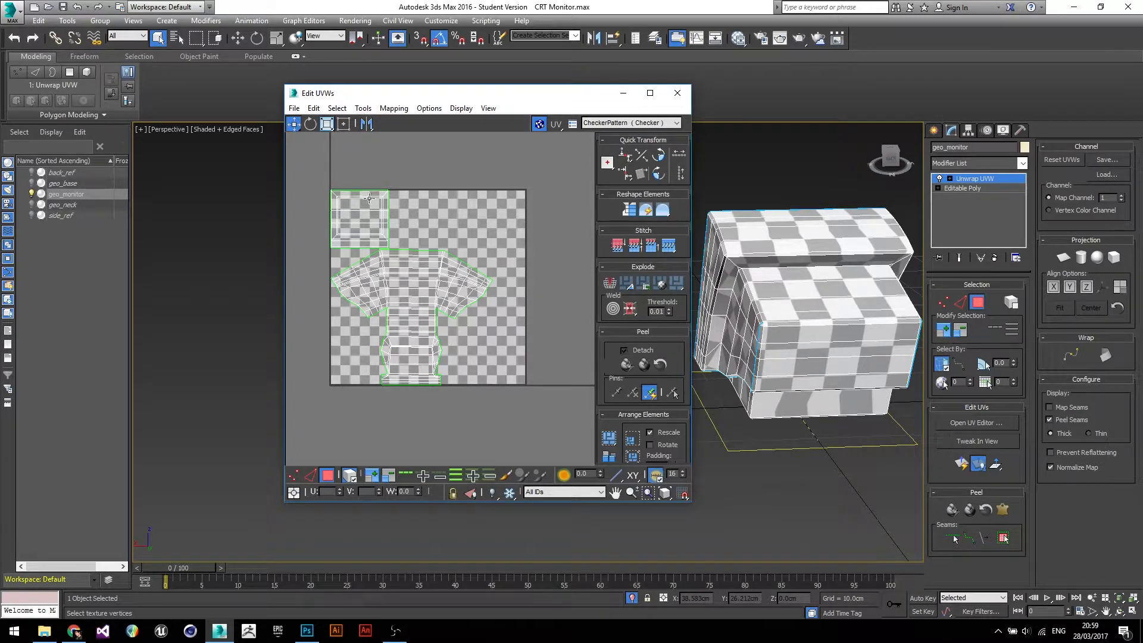
key(ctrl+z)
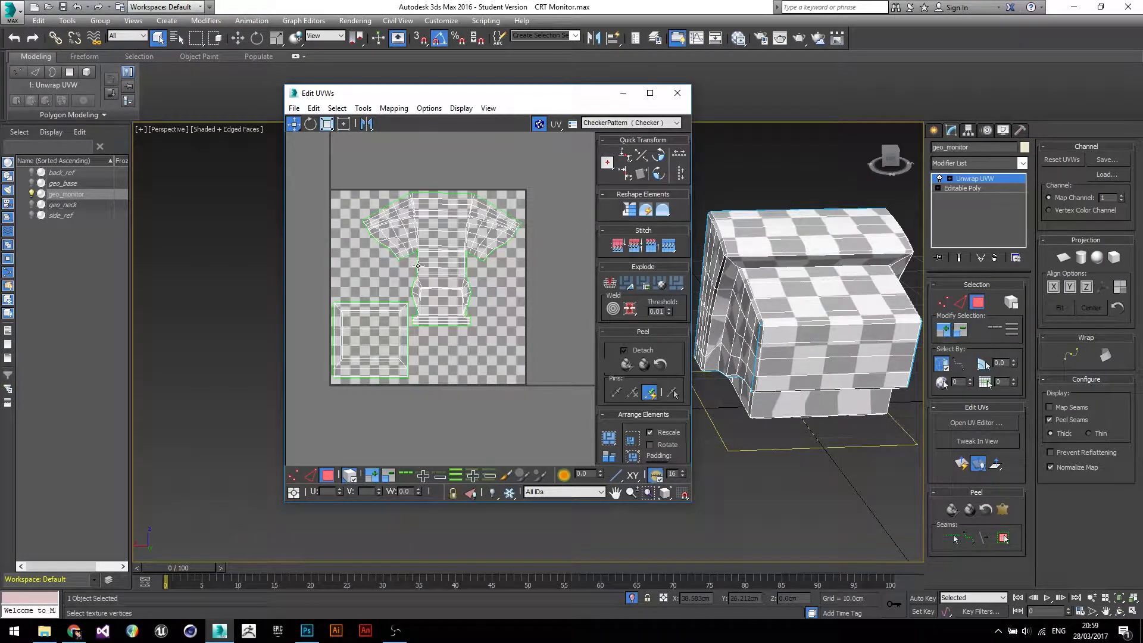
Examine the two UV shells in the checker tile, checking their spacing and the housing shell's flared lower section.
scroll(396, 341, up, 3)
scroll(395, 340, down, 2)
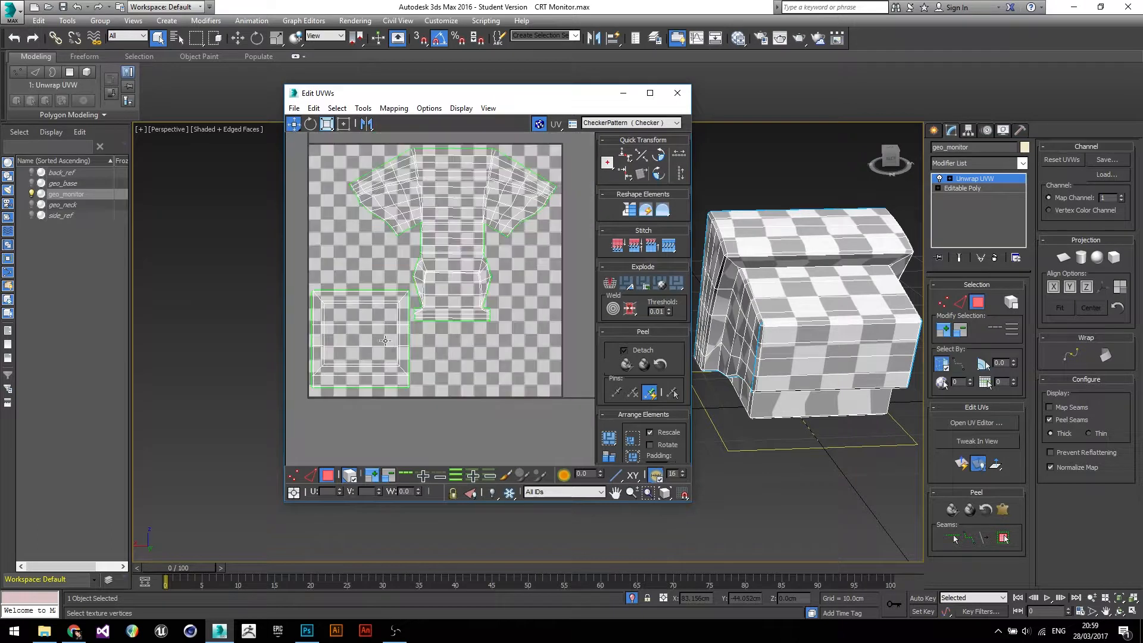
scroll(334, 308, up, 2)
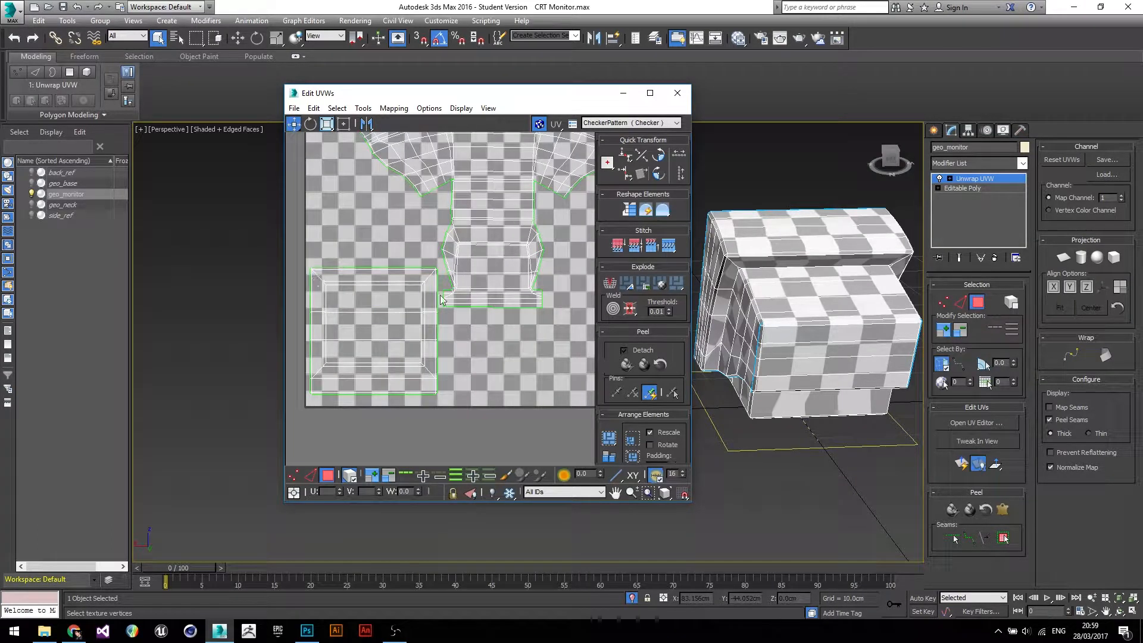
scroll(376, 376, down, 2)
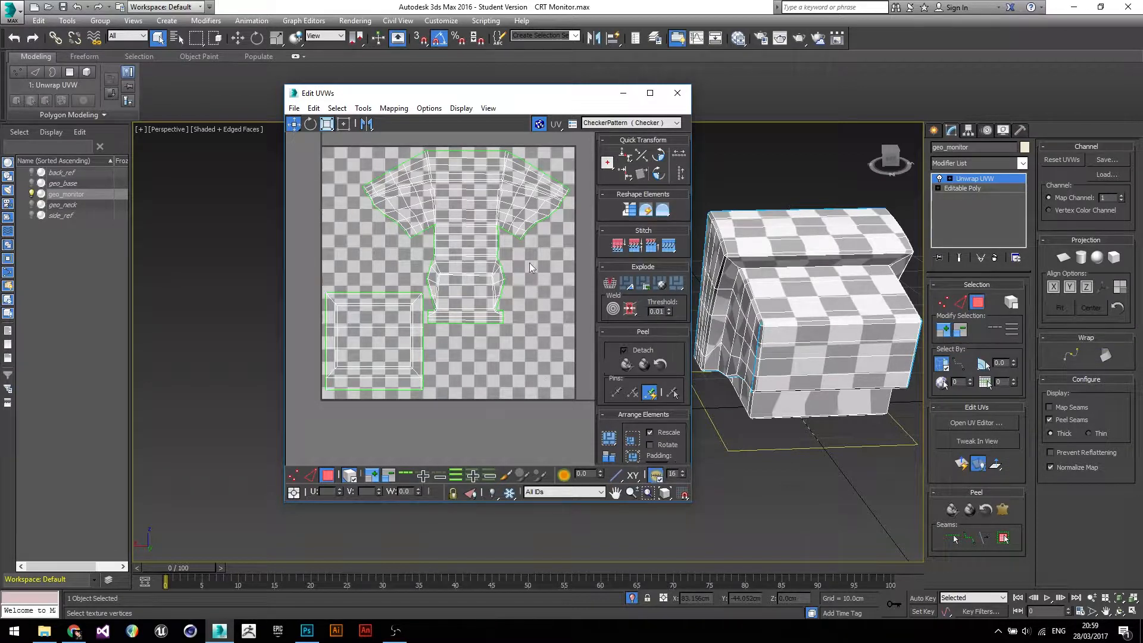
scroll(493, 268, up, 2)
scroll(428, 267, up, 2)
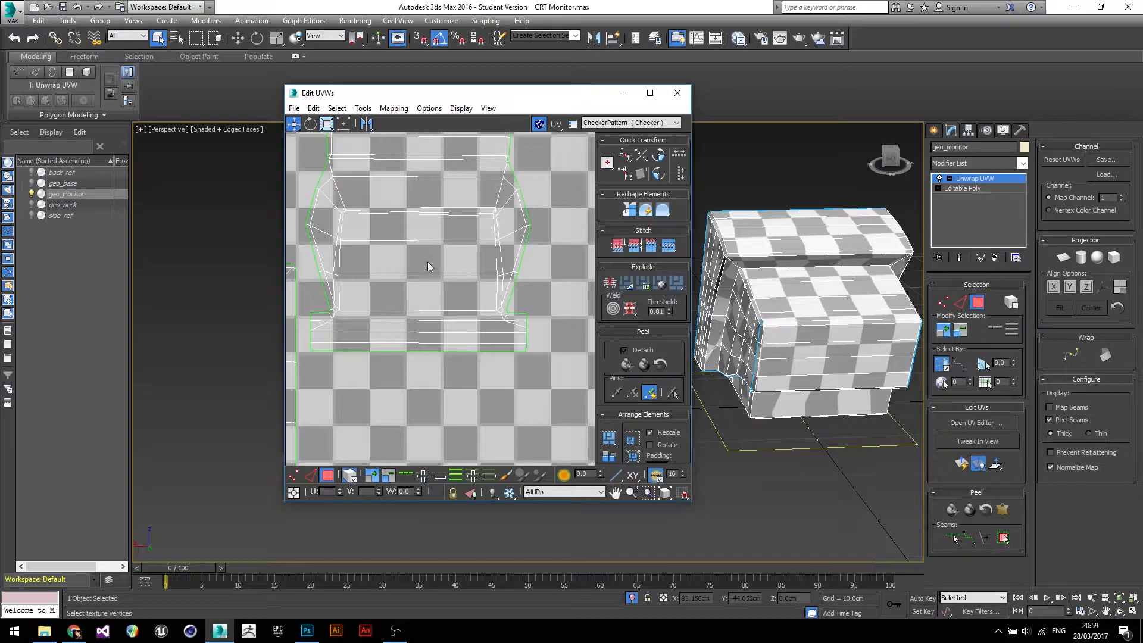
scroll(388, 228, up, 2)
scroll(395, 229, down, 2)
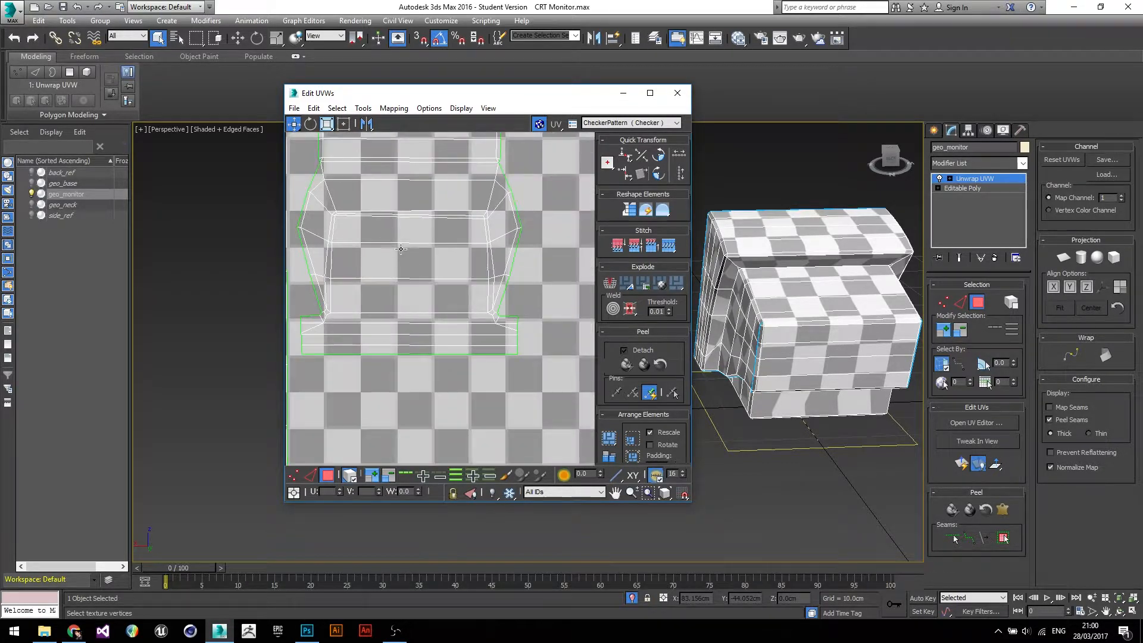
scroll(347, 216, up, 2)
scroll(322, 220, down, 4)
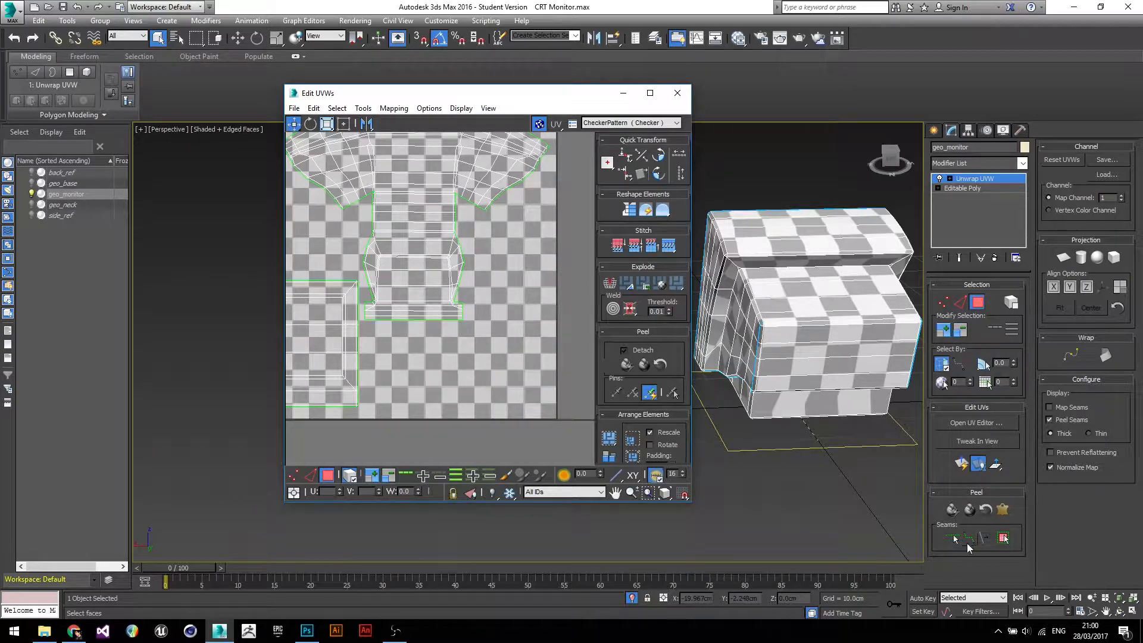
scroll(456, 305, down, 2)
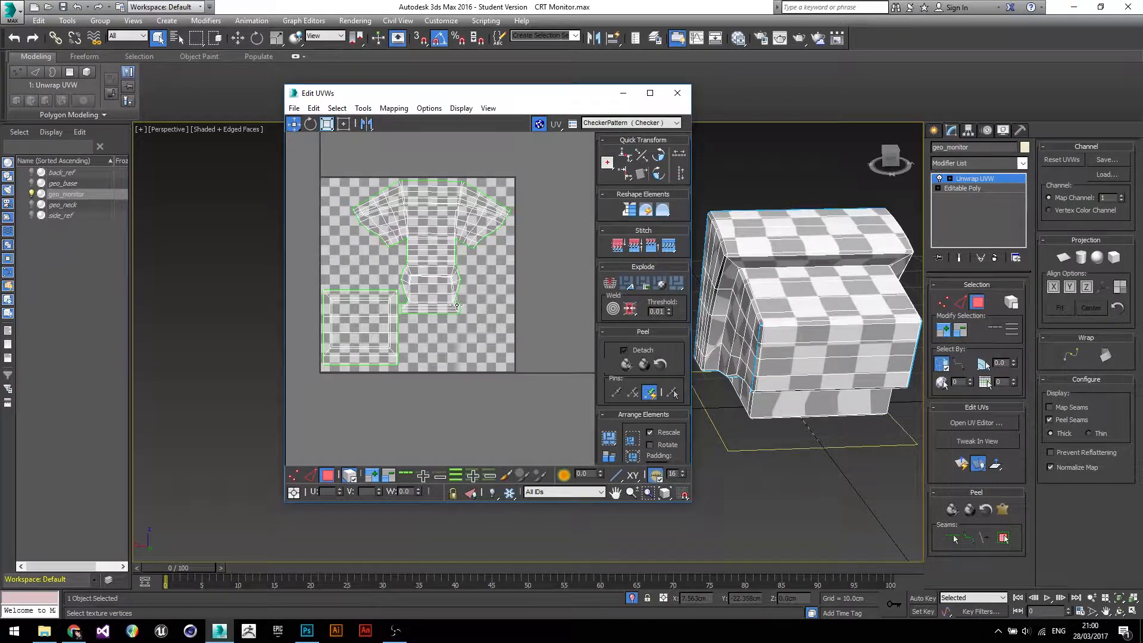
middle_drag(468, 314, 501, 330)
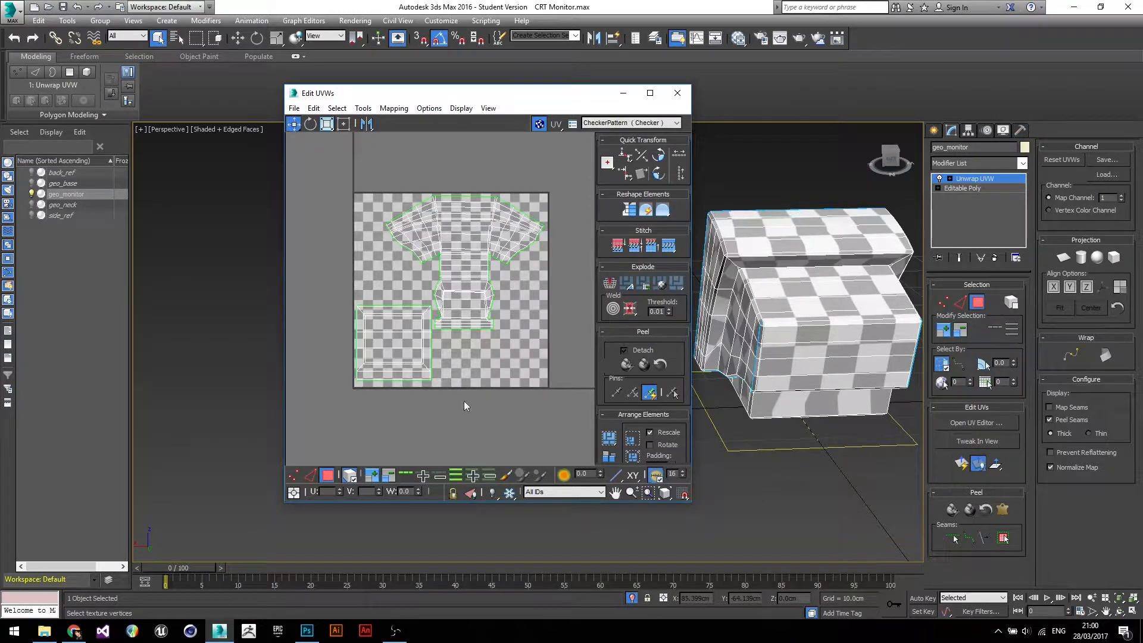
Open the Render UVW Template settings and place their dialog beside the UV editor.
click(363, 108)
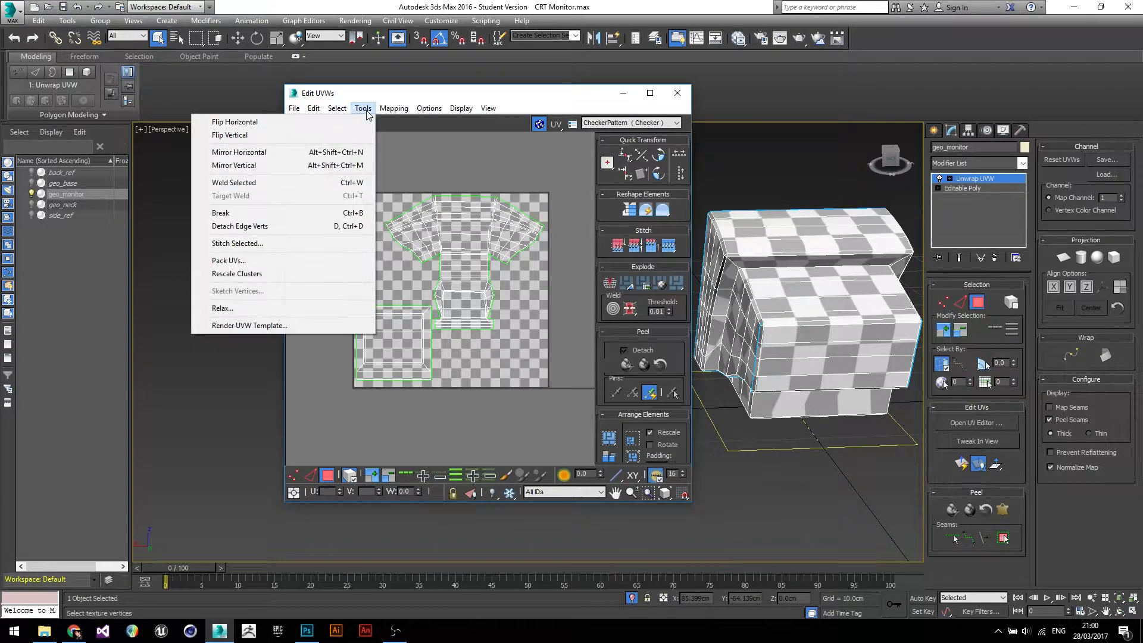
click(308, 327)
drag(333, 125, 211, 156)
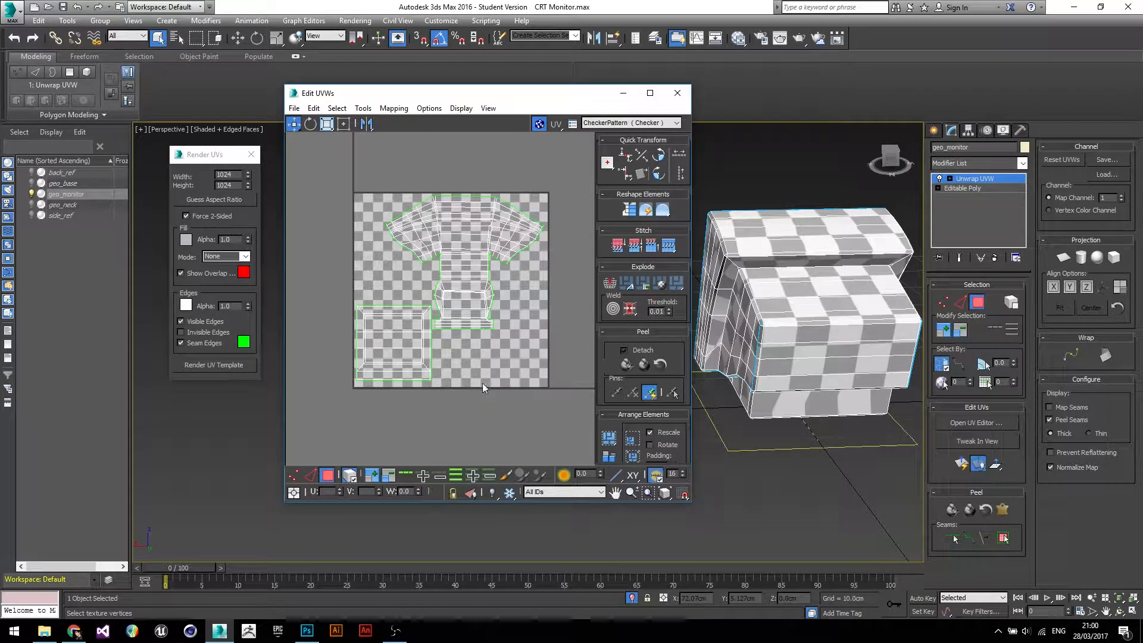
drag(205, 159, 213, 159)
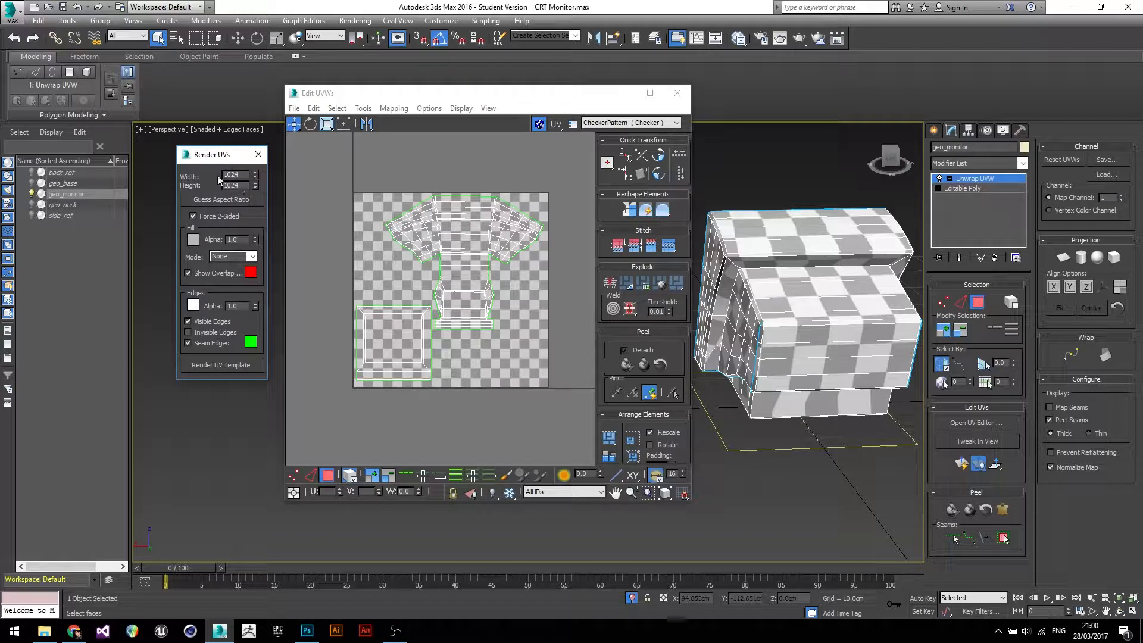
Examine how the housing and screen front shells fit within the bounds of the checker tile.
click(543, 345)
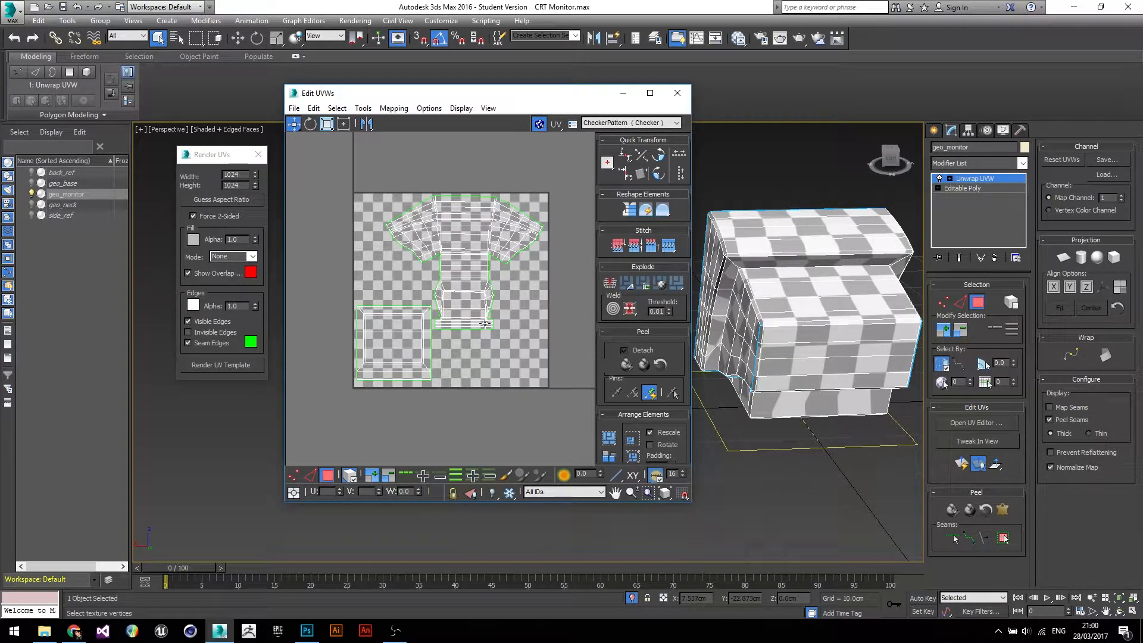
scroll(389, 242, down, 2)
middle_drag(486, 295, 491, 330)
scroll(554, 331, up, 1)
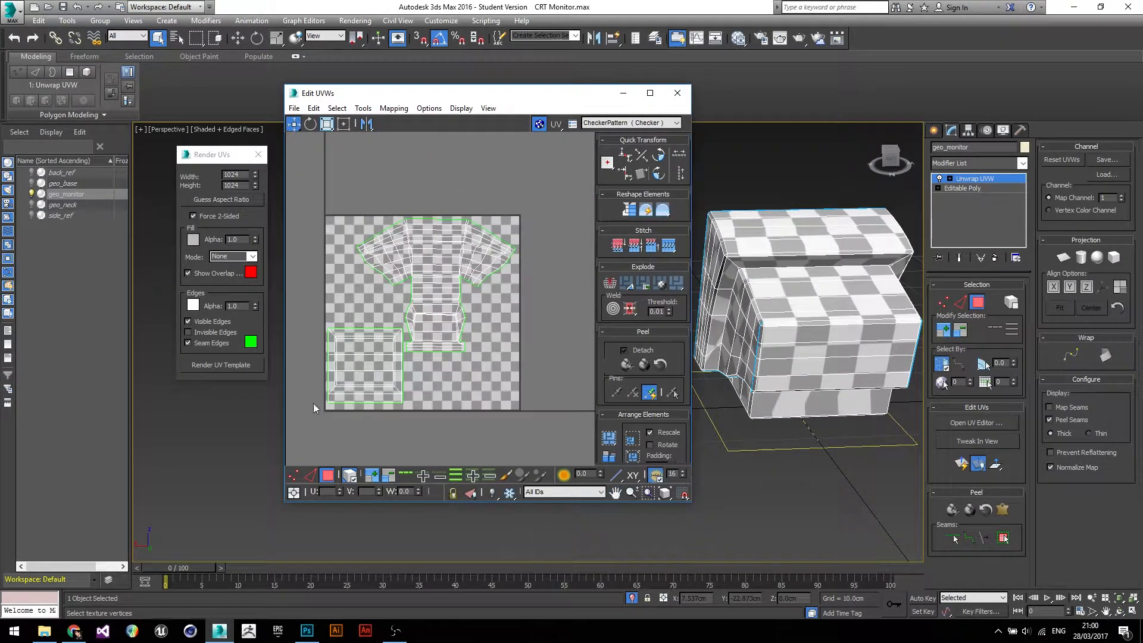
scroll(481, 366, up, 1)
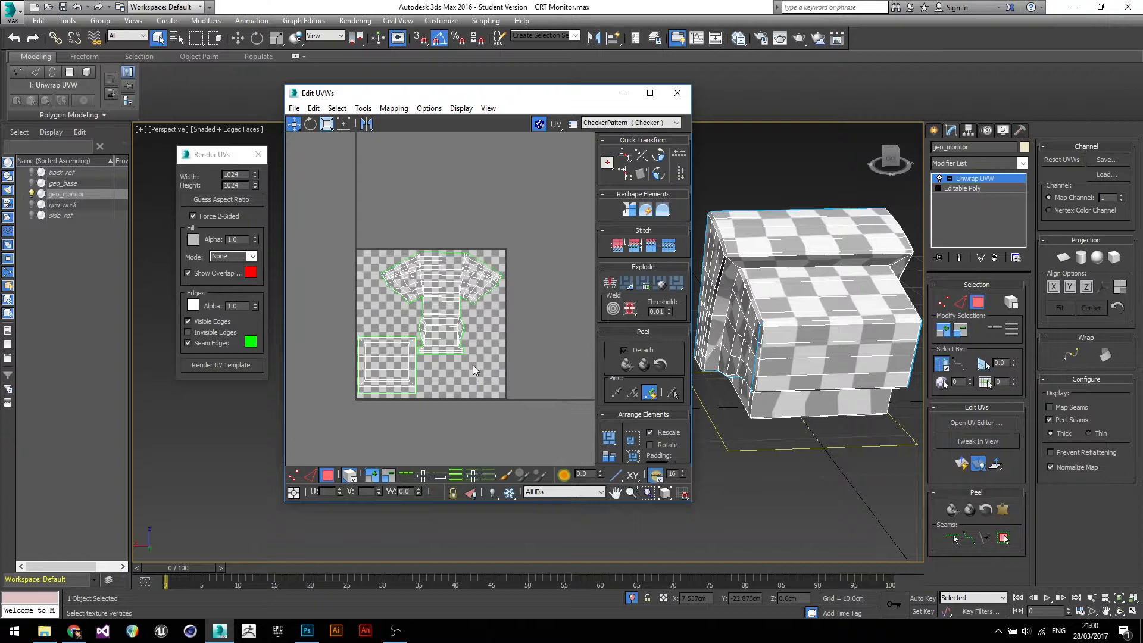
scroll(473, 364, up, 1)
scroll(416, 417, down, 2)
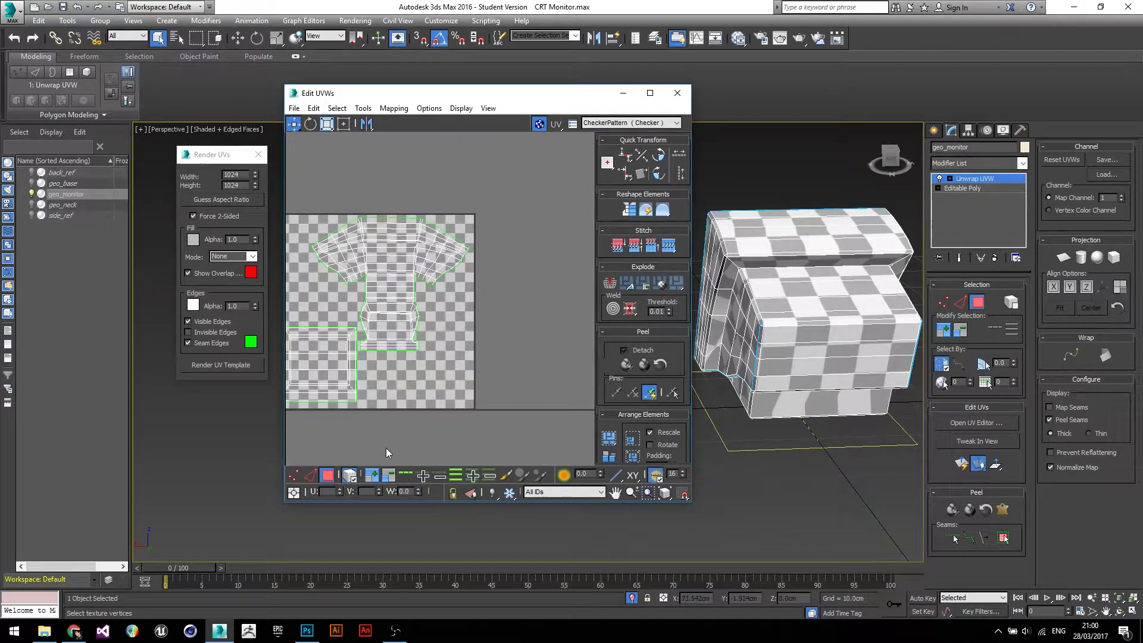
middle_drag(386, 448, 451, 426)
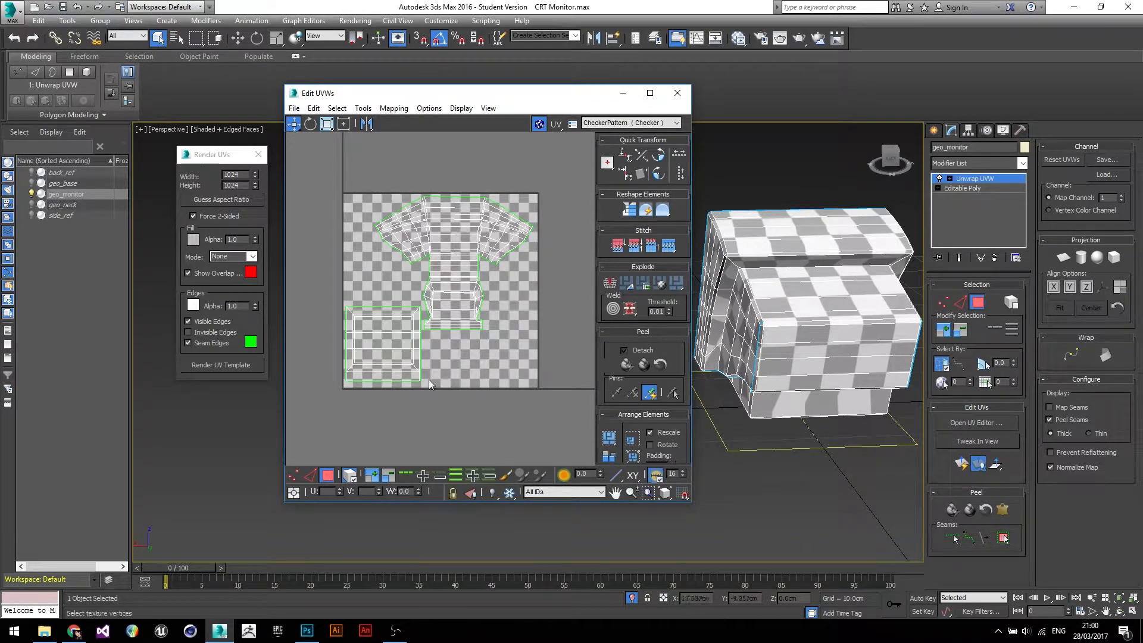
Set the UV template's render width and height to 2048 pixels each.
drag(204, 156, 196, 165)
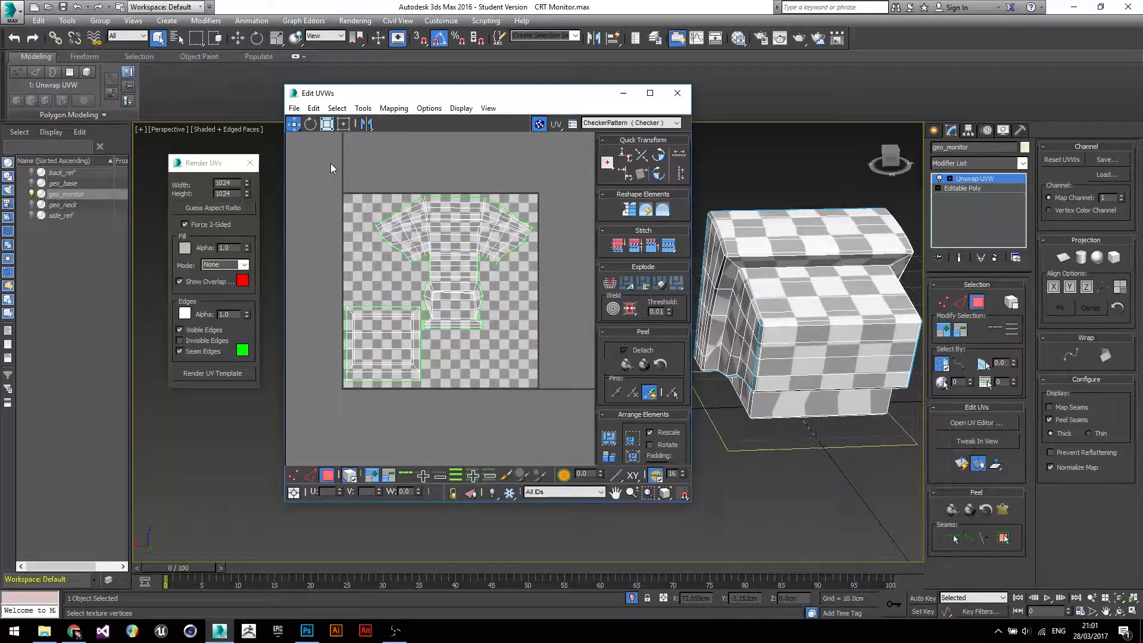
click(238, 183)
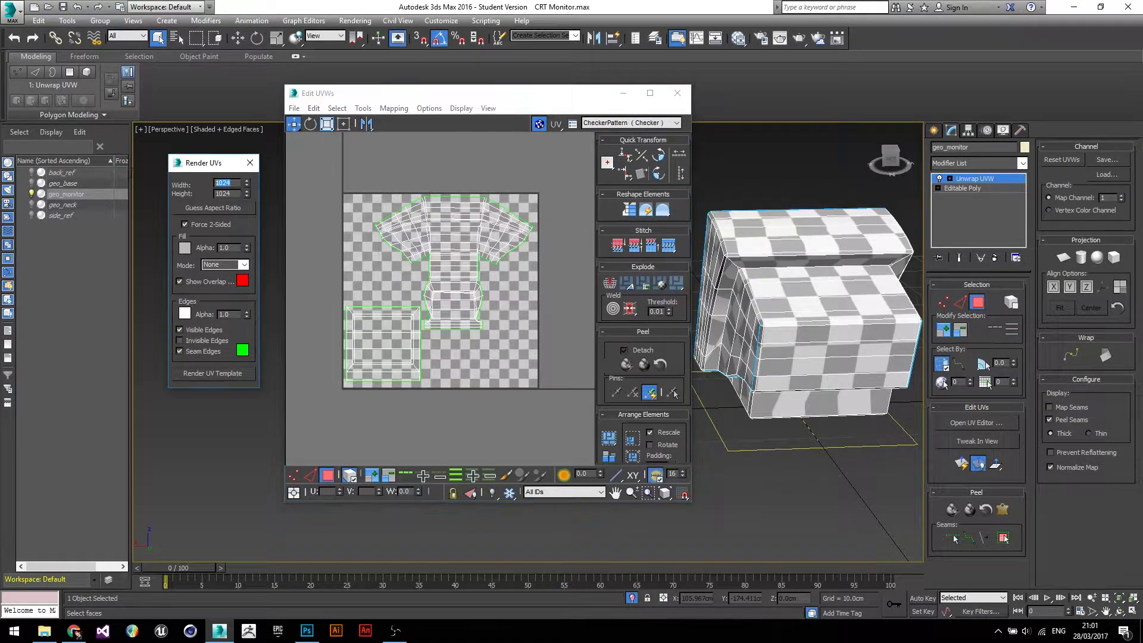
text(2048)
key(Tab)
text(2048)
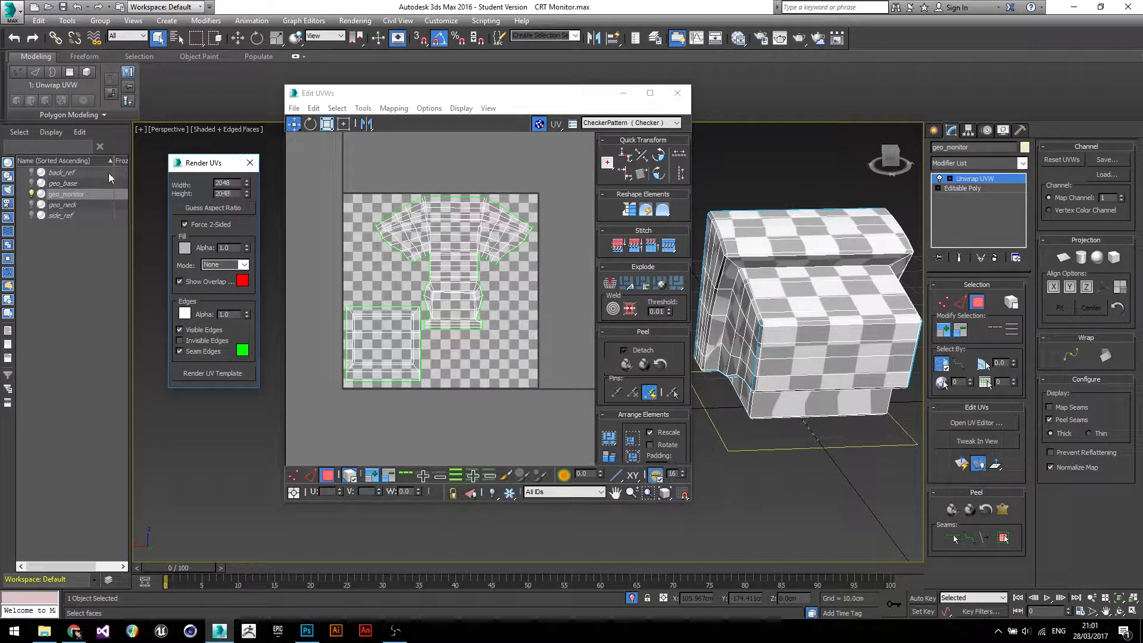
click(370, 352)
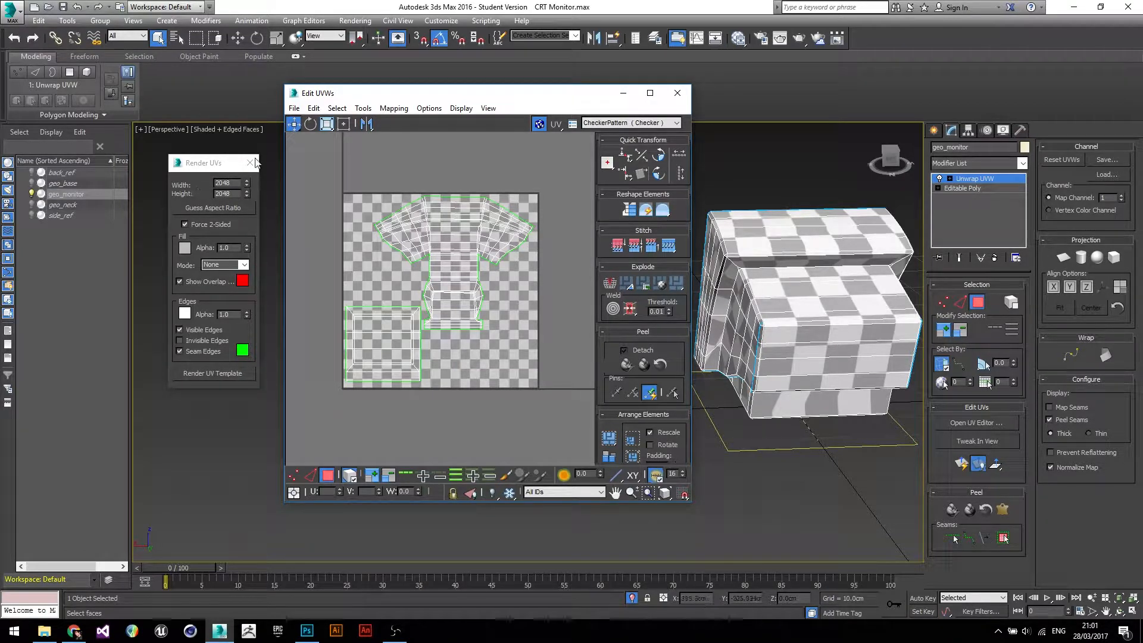
drag(204, 163, 204, 171)
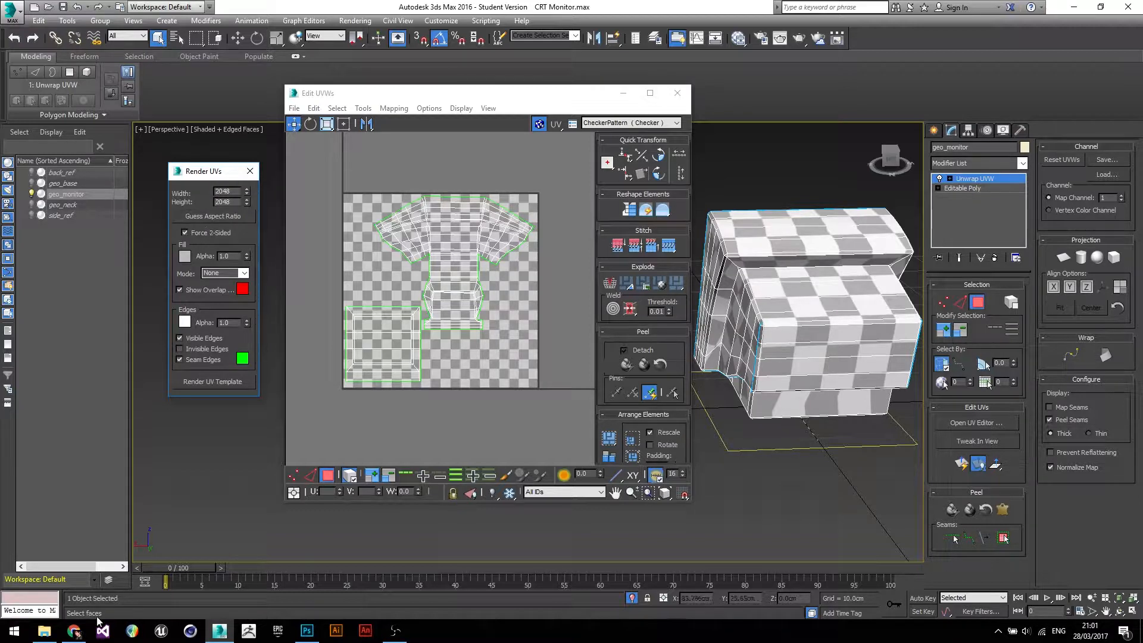
Switch to Chrome, search for "power of two numbers" and read Wikipedia's table of the first 96 powers of two.
click(74, 633)
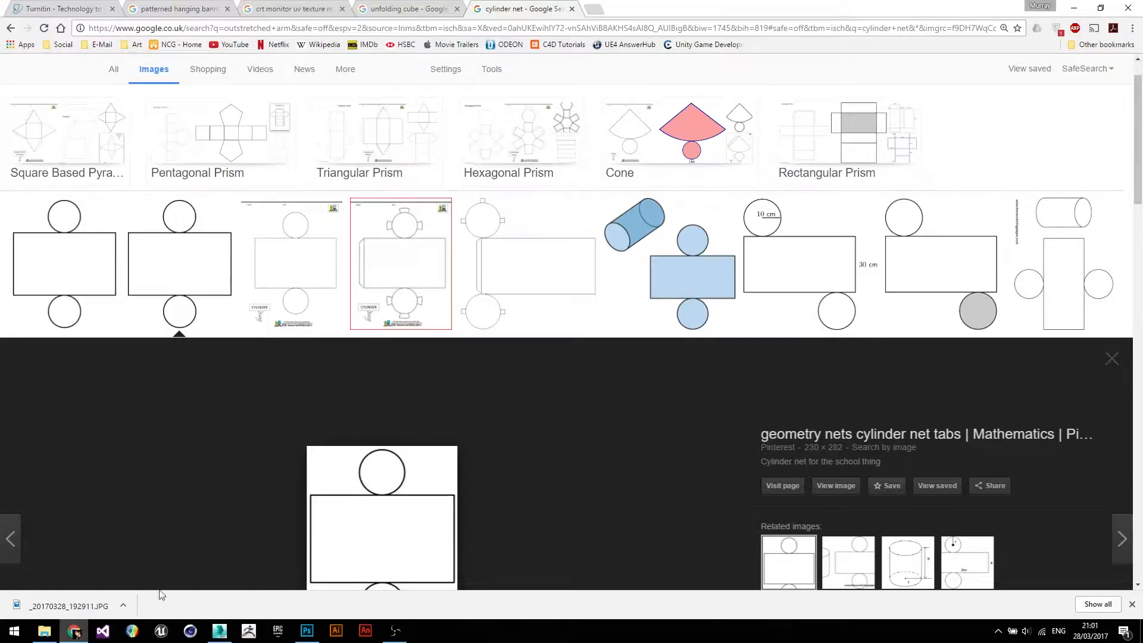
click(594, 10)
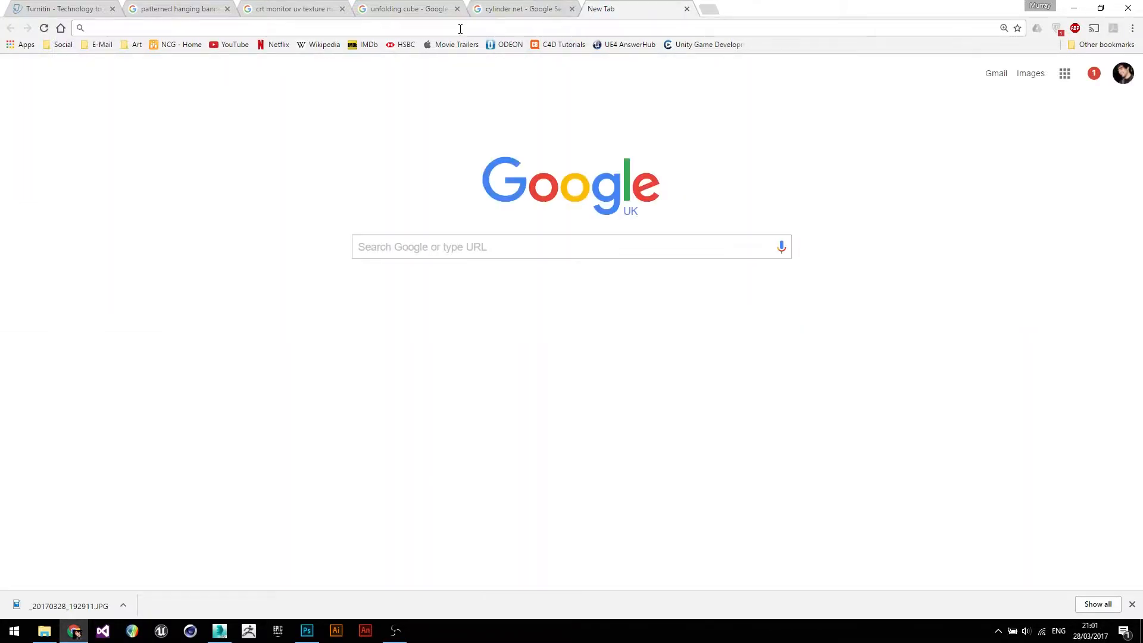
click(510, 248)
text(p)
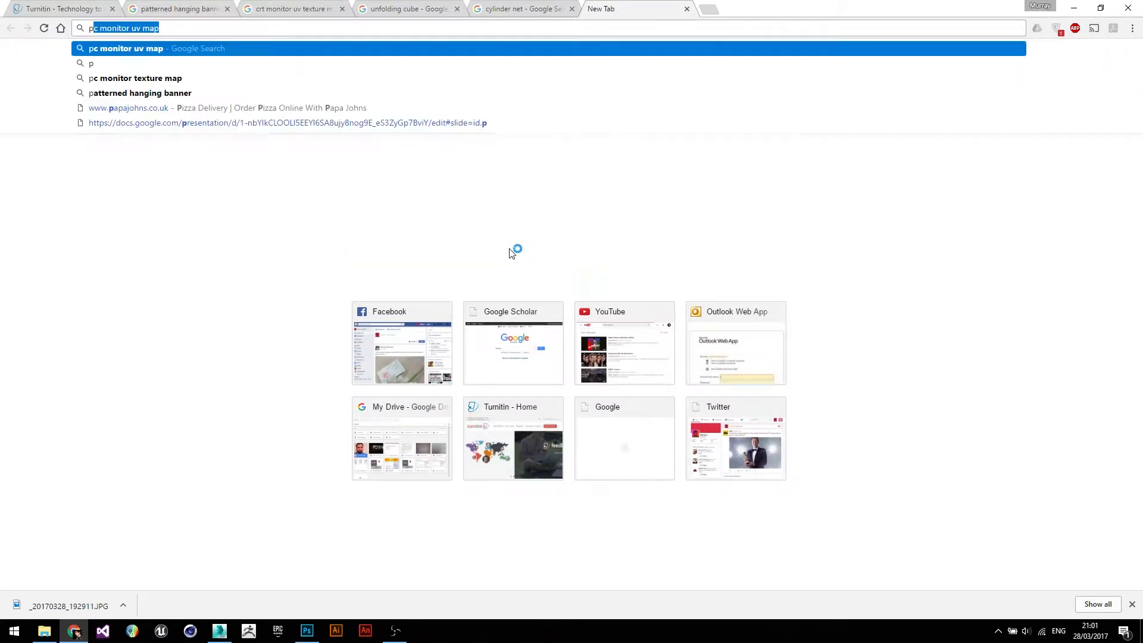
text(ower of two numbers)
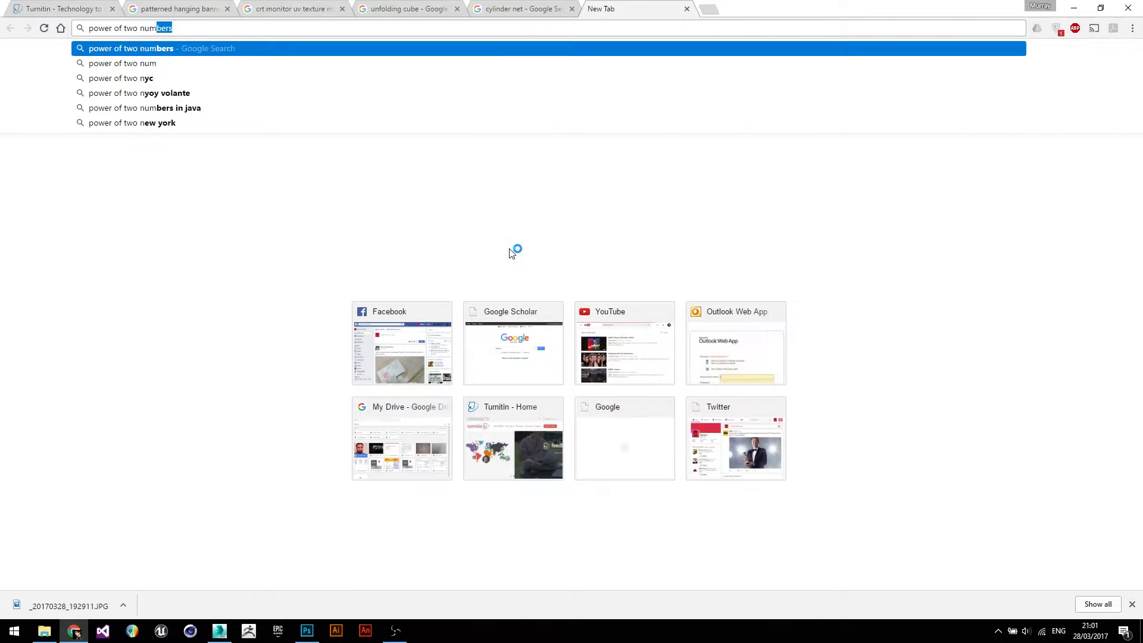
key(Return)
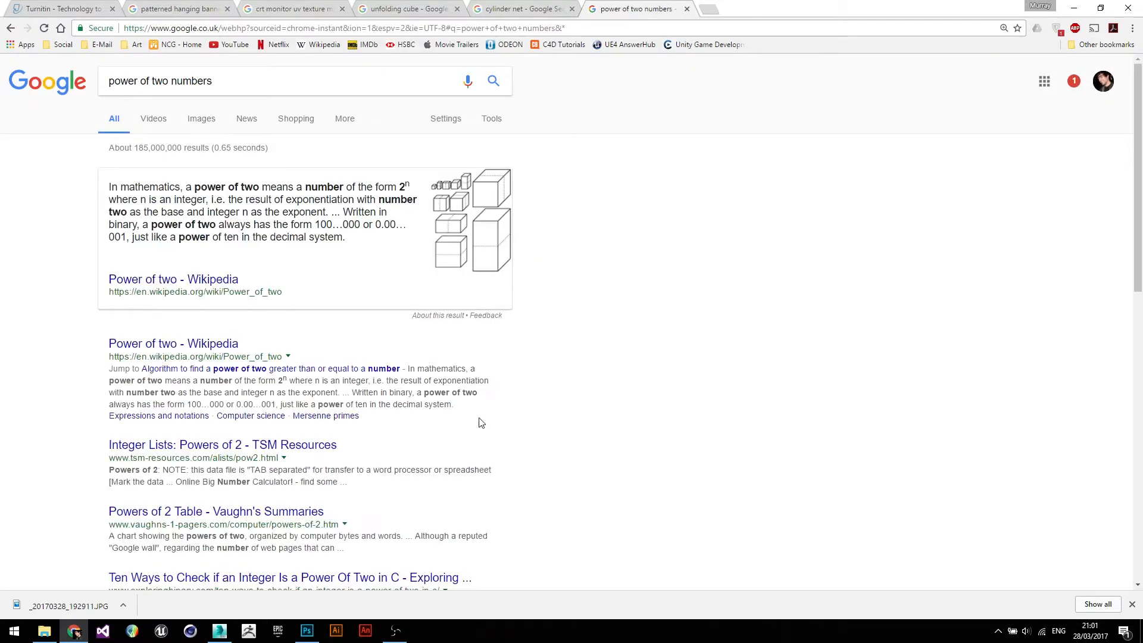
click(184, 343)
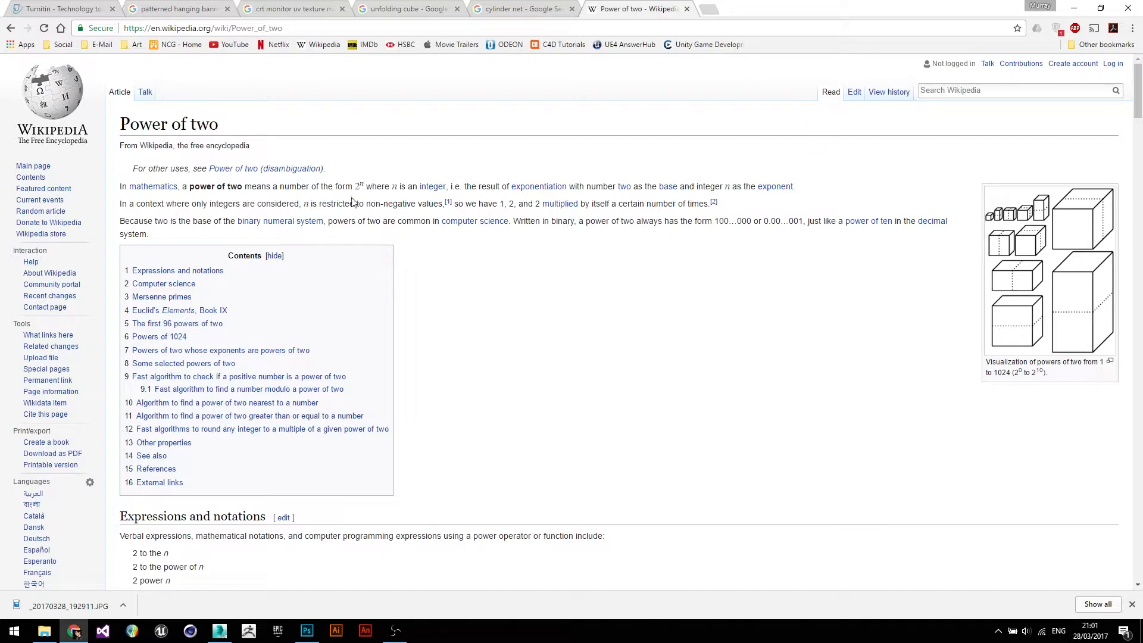
scroll(727, 311, down, 20)
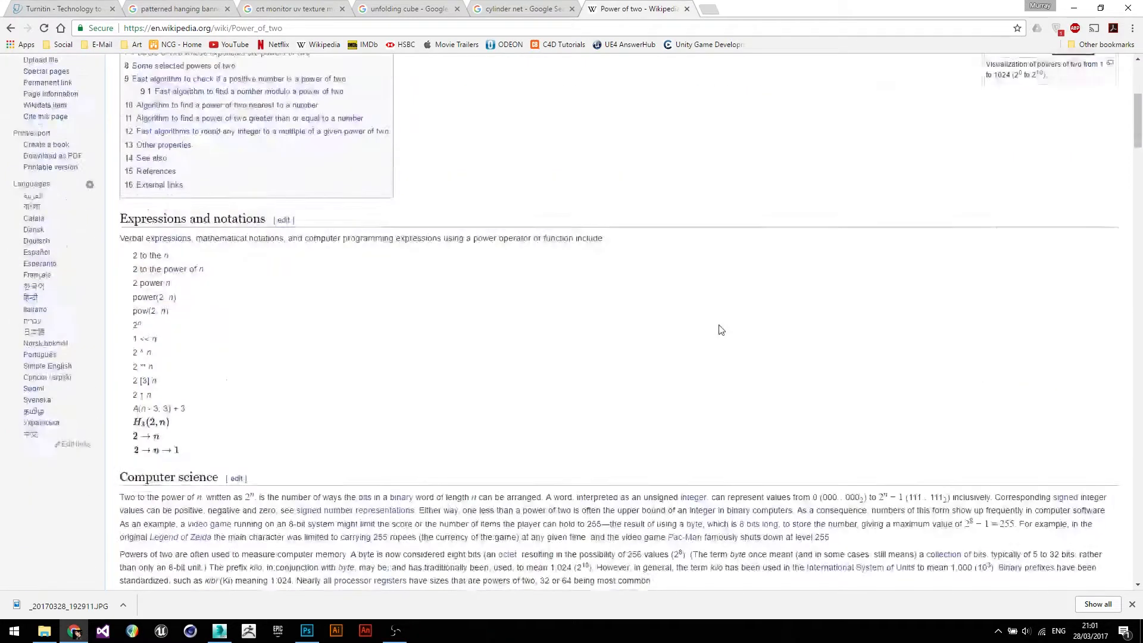
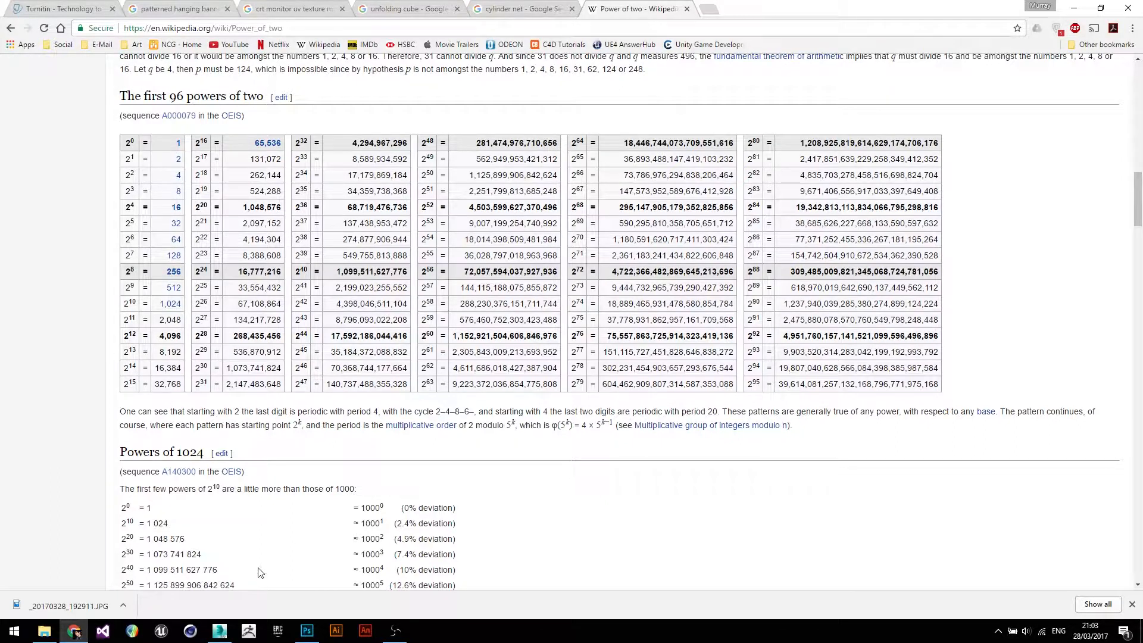
Return to 3ds Max, render the UV template and save it in the images folder as monitor_uv in TIF format, 8-bit color.
click(220, 630)
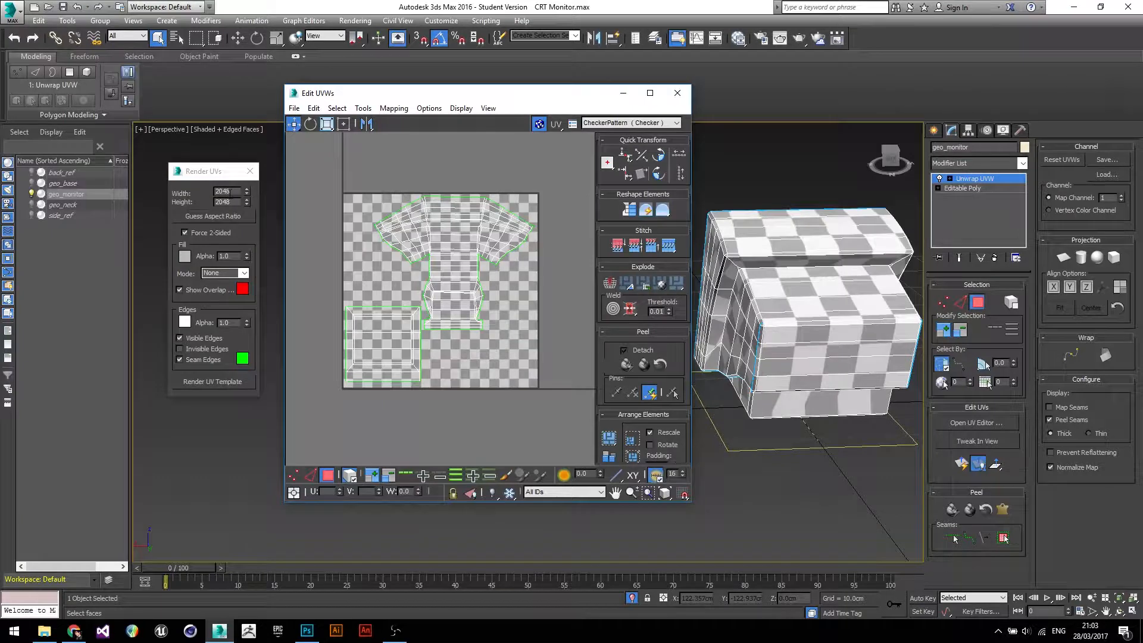
click(221, 384)
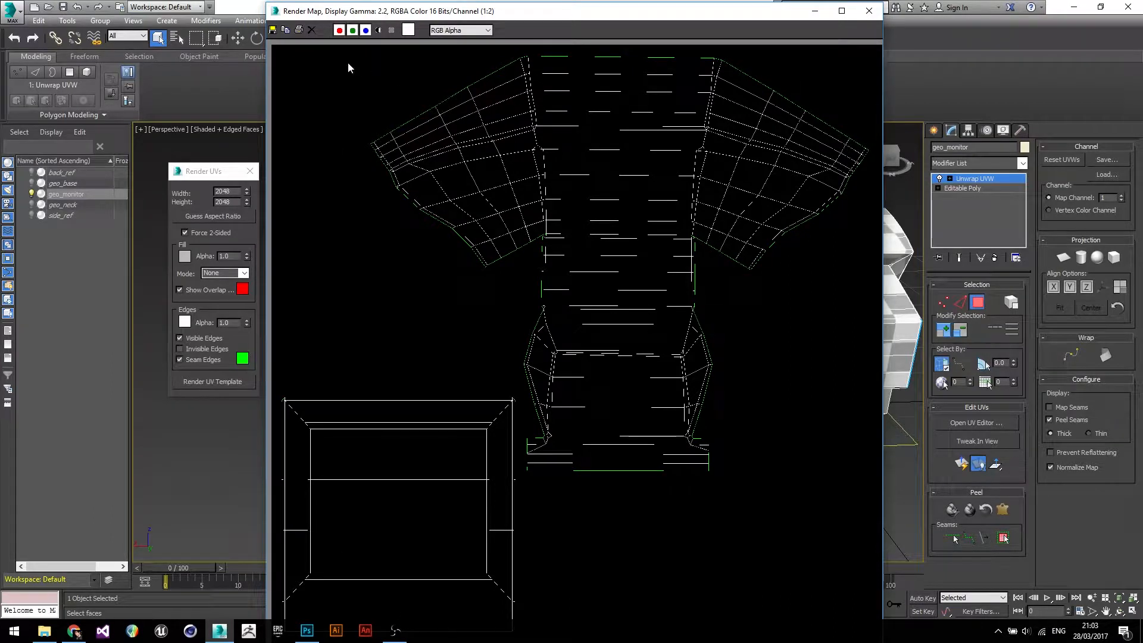
click(273, 30)
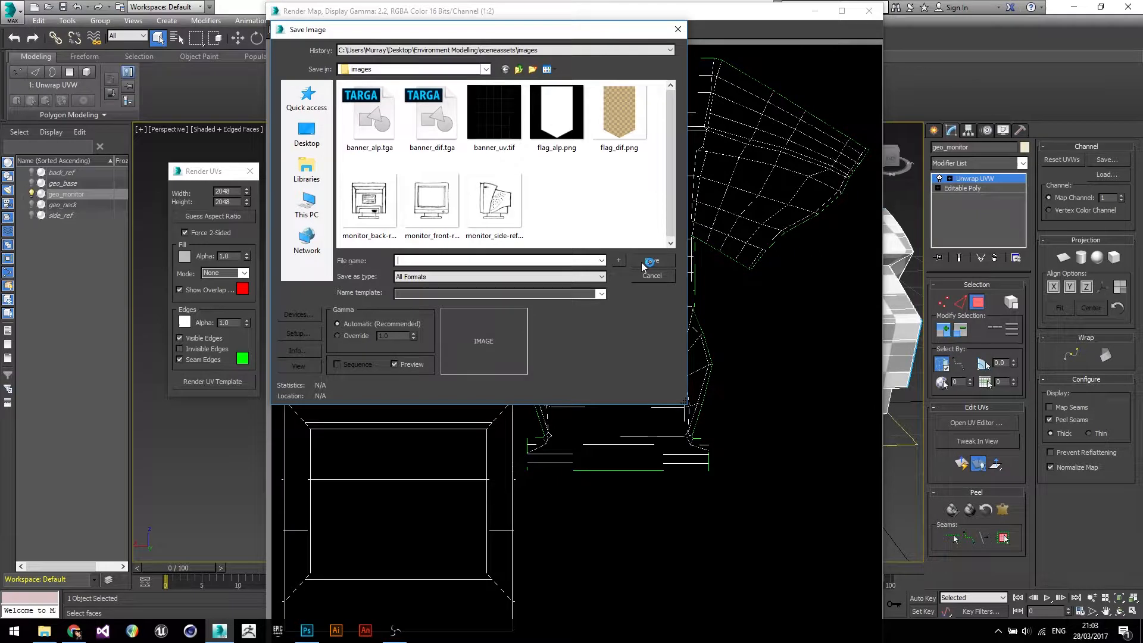
text(monitor_u)
click(492, 277)
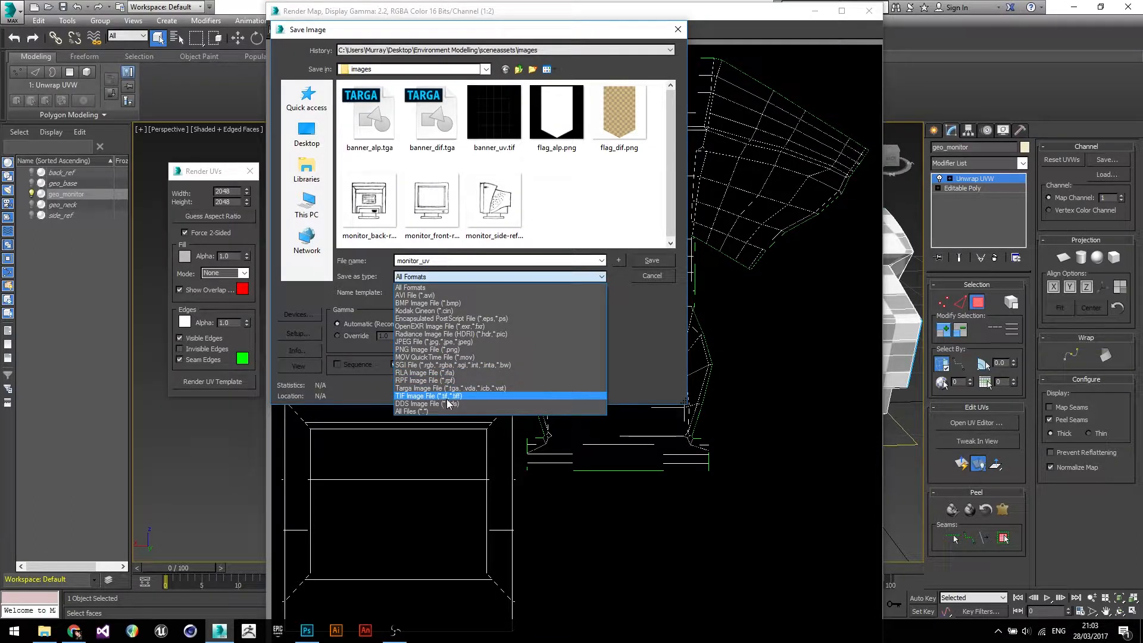
click(452, 404)
click(477, 277)
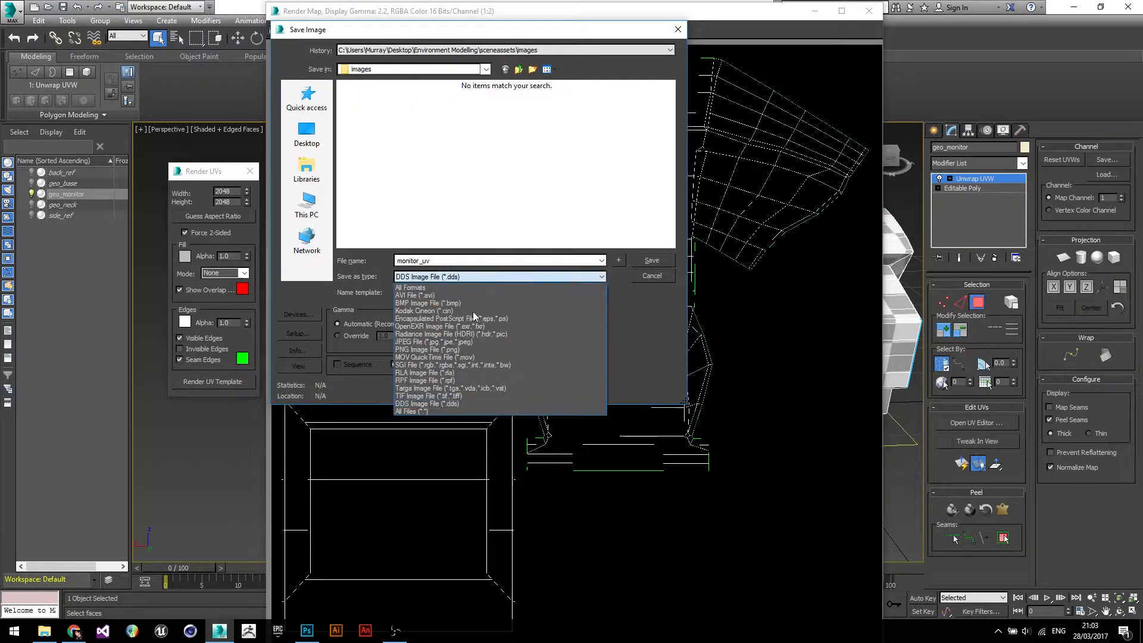
click(454, 397)
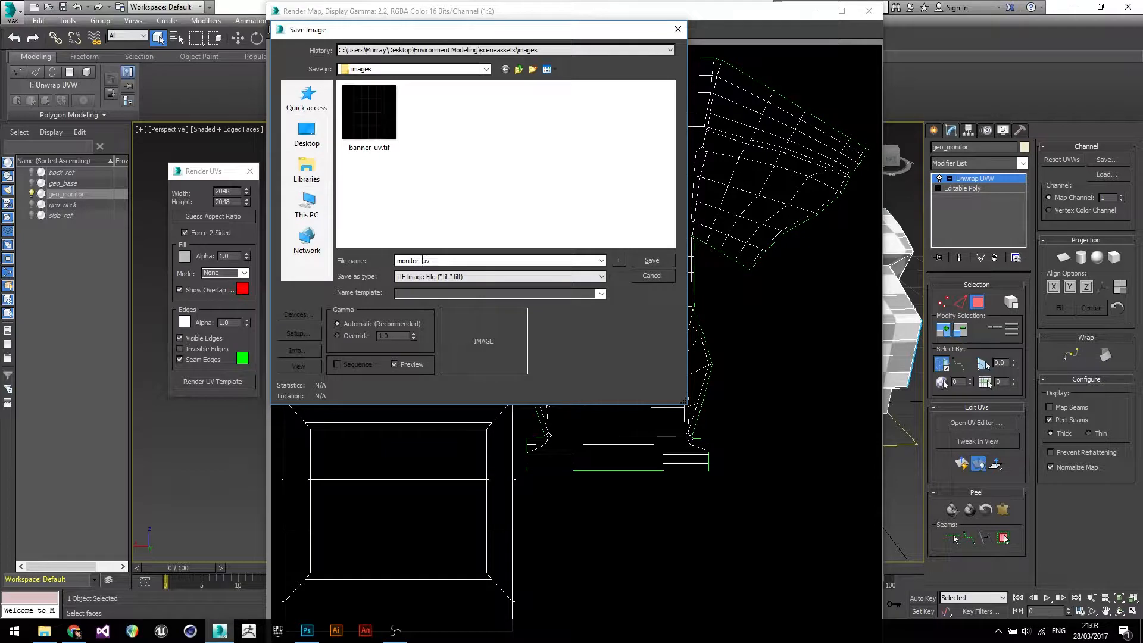
click(649, 260)
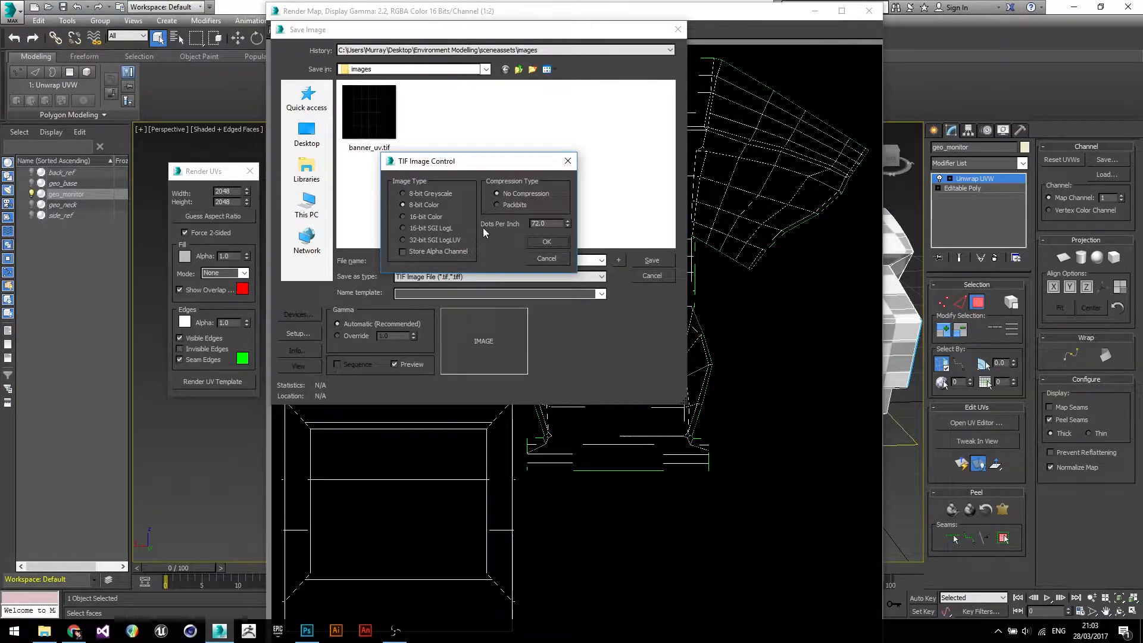
click(540, 242)
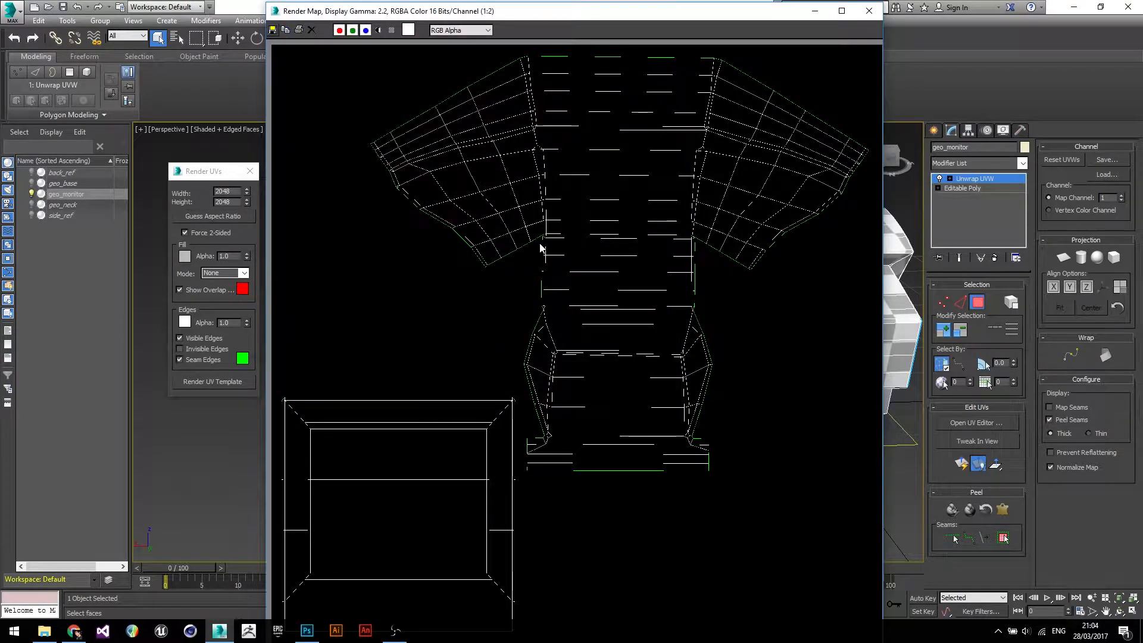
Switch to Photoshop and open monitor_uv.tif from the images folder.
click(307, 630)
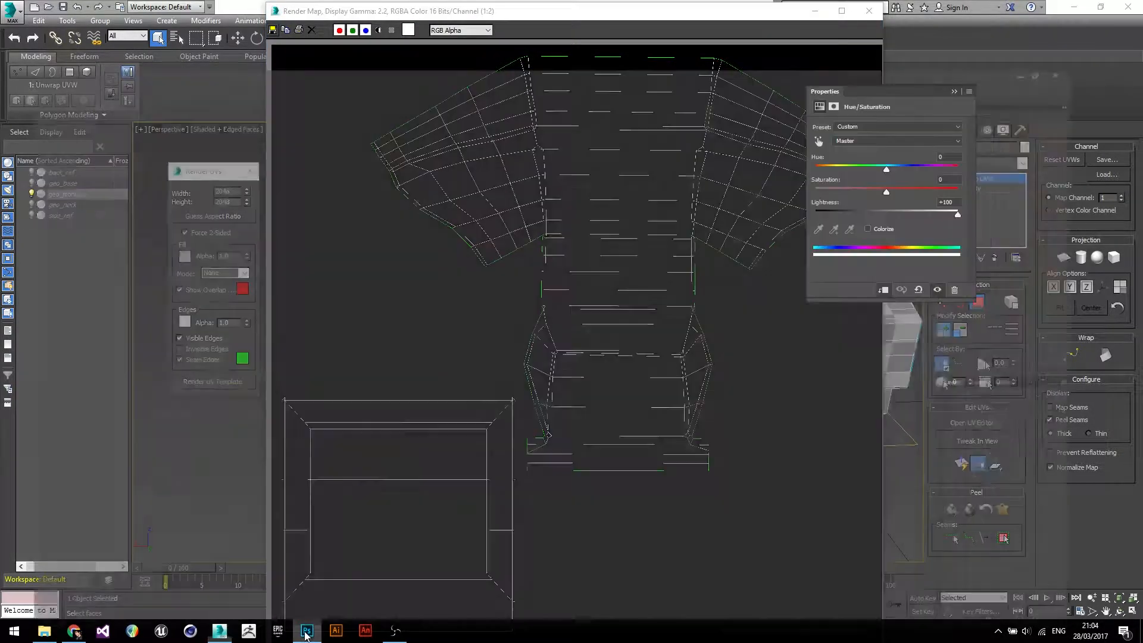
click(37, 10)
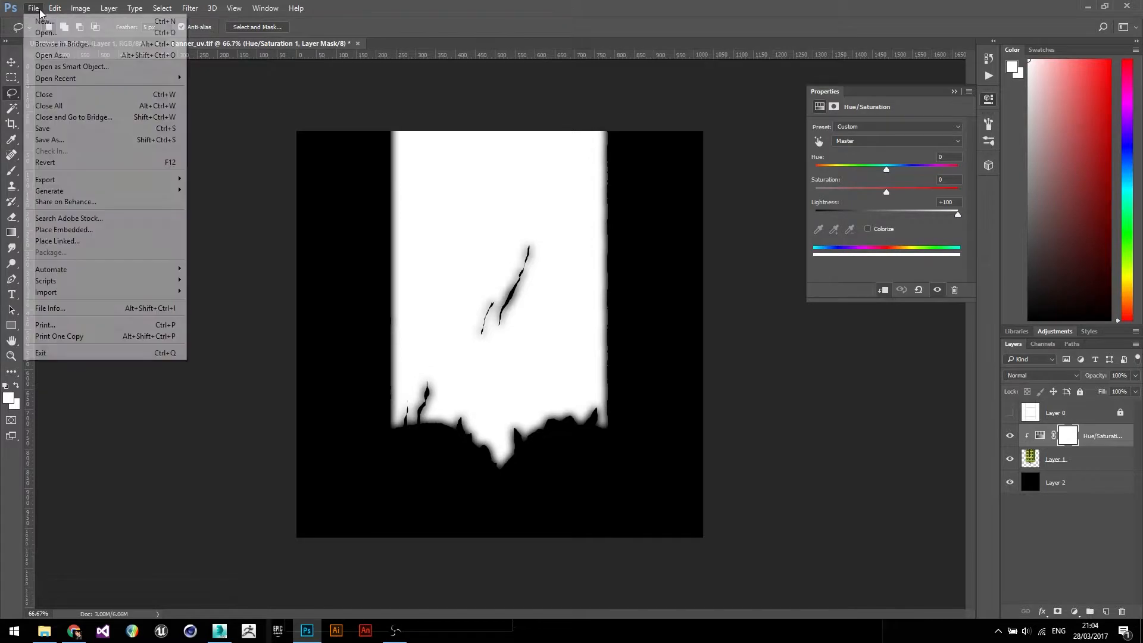
click(56, 31)
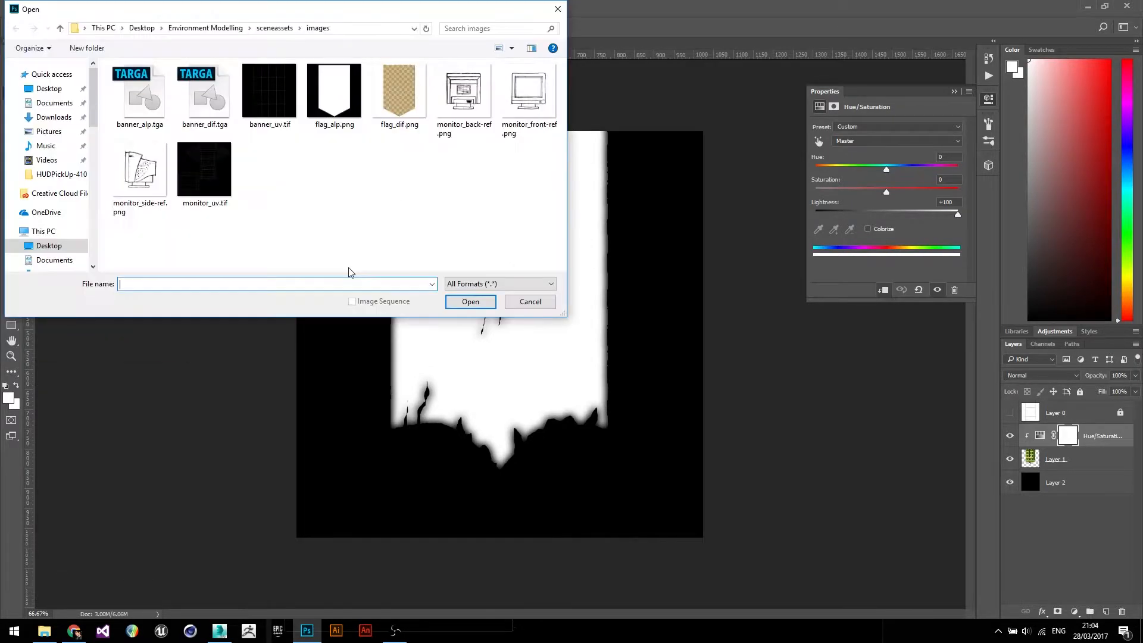
click(218, 174)
click(465, 308)
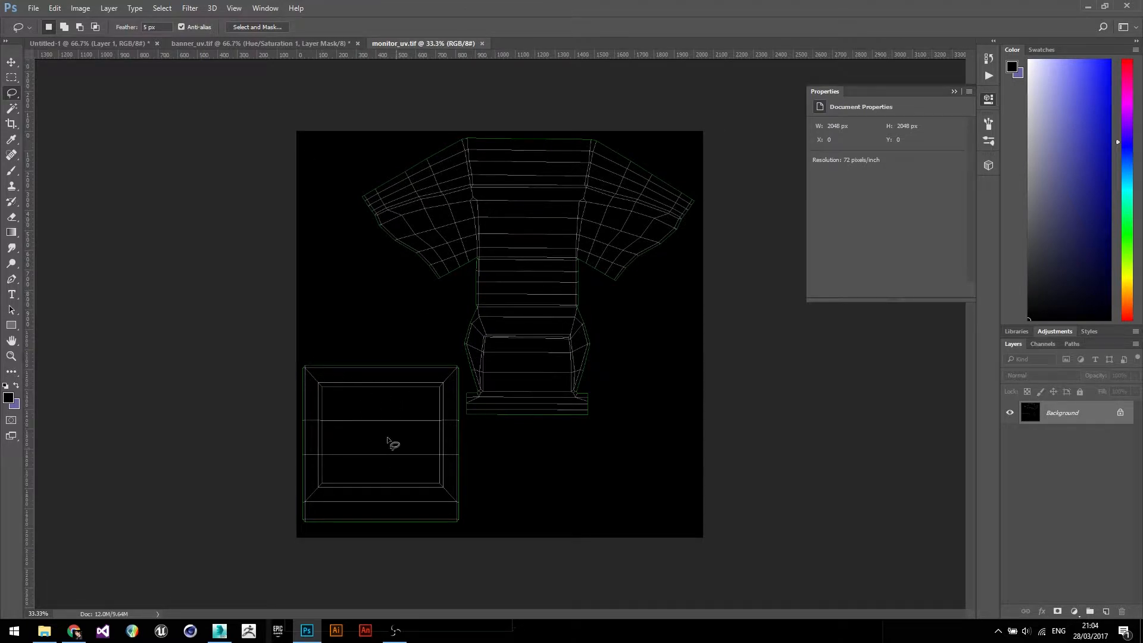
Collapse the document properties and unlock the Background layer of monitor_uv.tif.
click(954, 92)
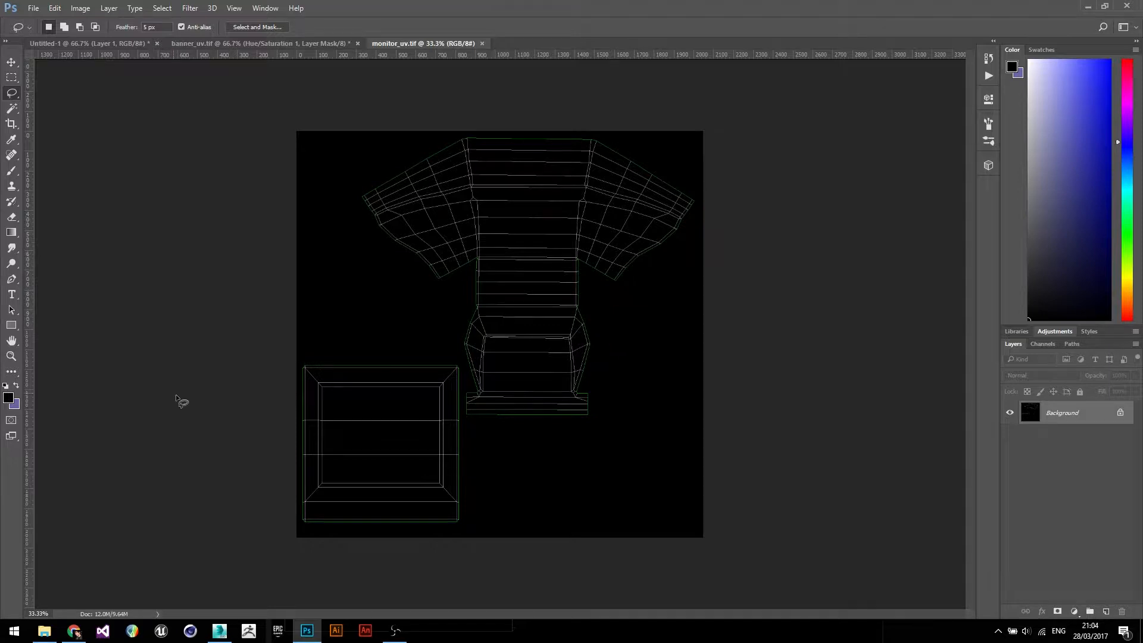
click(1120, 413)
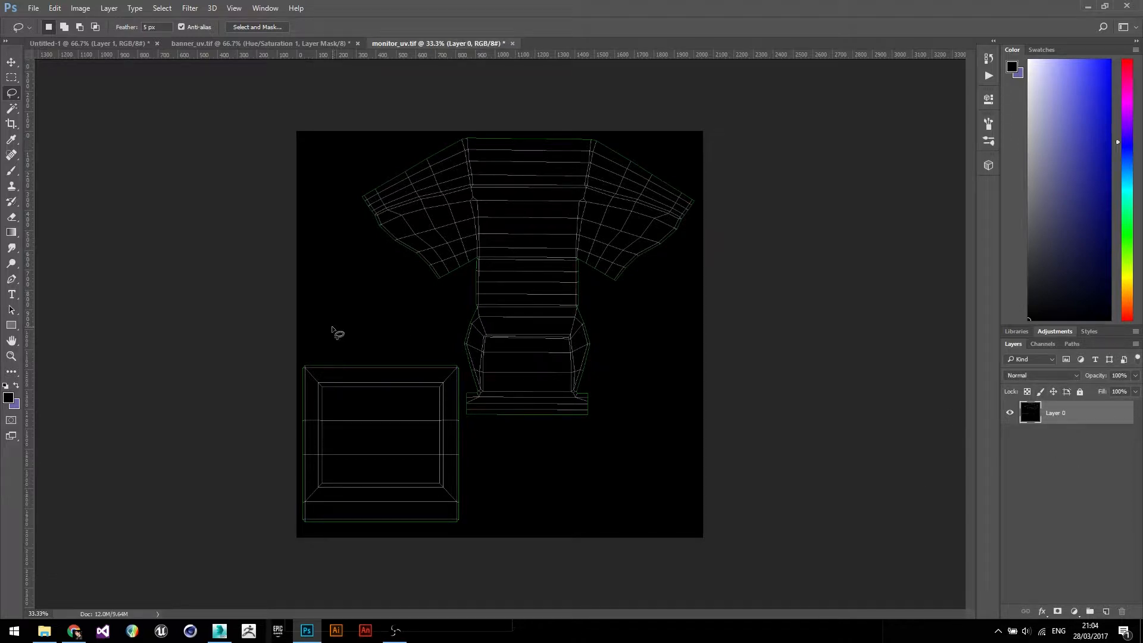
Invert the colours of the UV template and rename its layer uv.
key(ctrl+i)
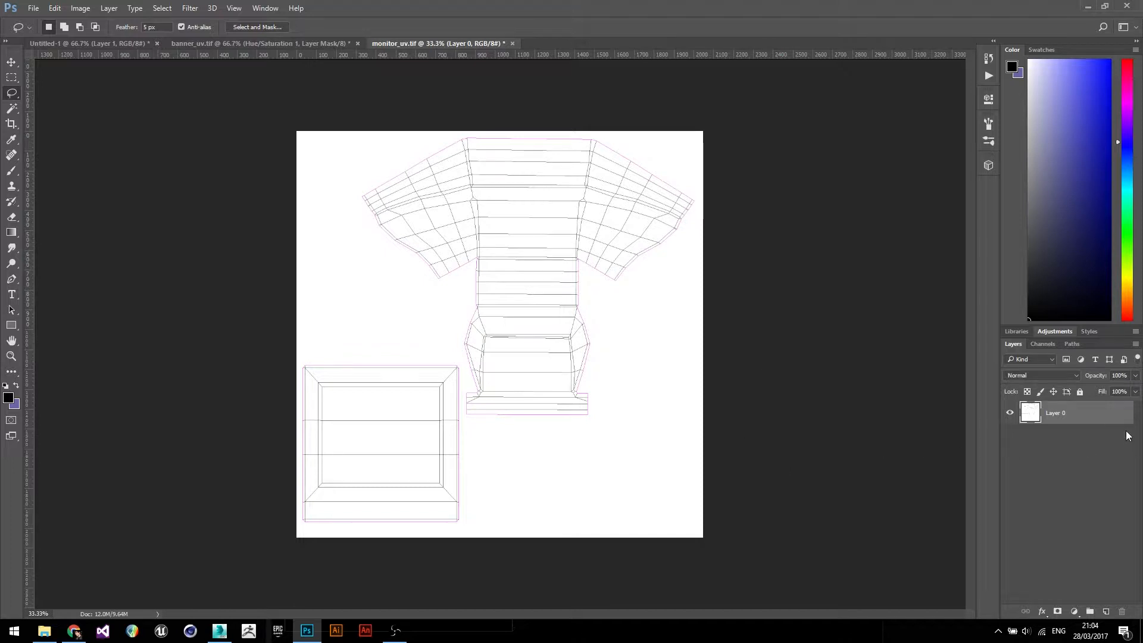
double_click(1059, 416)
text(ubv)
key(Return)
Set the uv layer's blend mode to Multiply and lock the whole layer.
click(1076, 376)
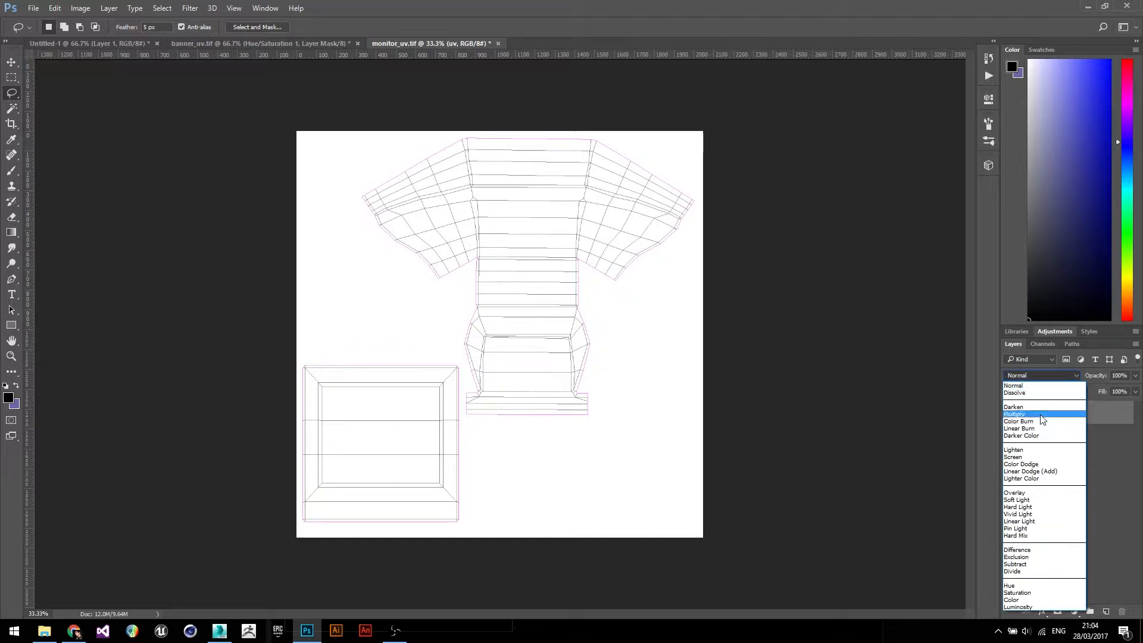
click(1042, 415)
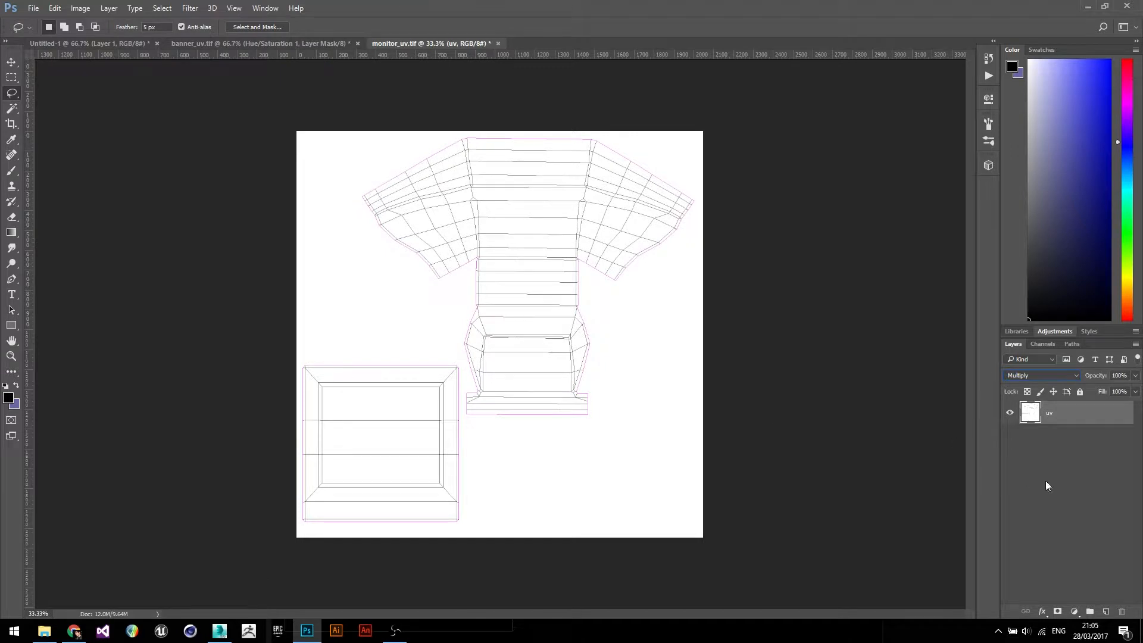
click(1080, 392)
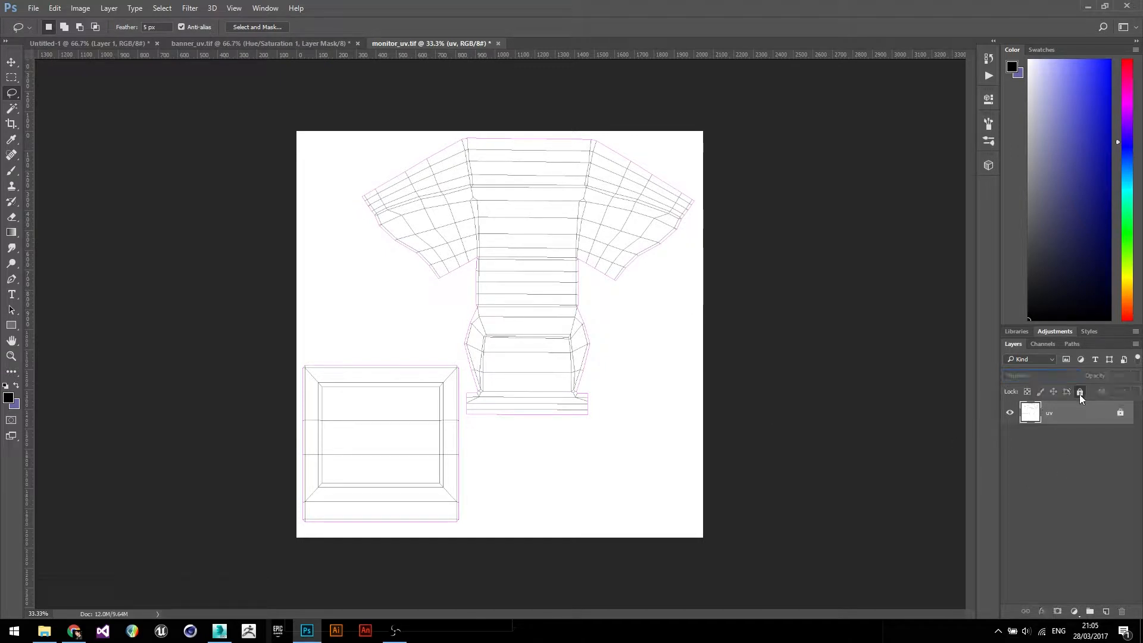
Add a new layer beneath the uv layer and set the foreground colour to mid grey 8c8c8d.
click(1106, 613)
drag(1063, 415, 1067, 450)
click(9, 400)
mouse_move(196, 230)
mouse_down()
mouse_move(152, 158)
mouse_move(152, 171)
mouse_up()
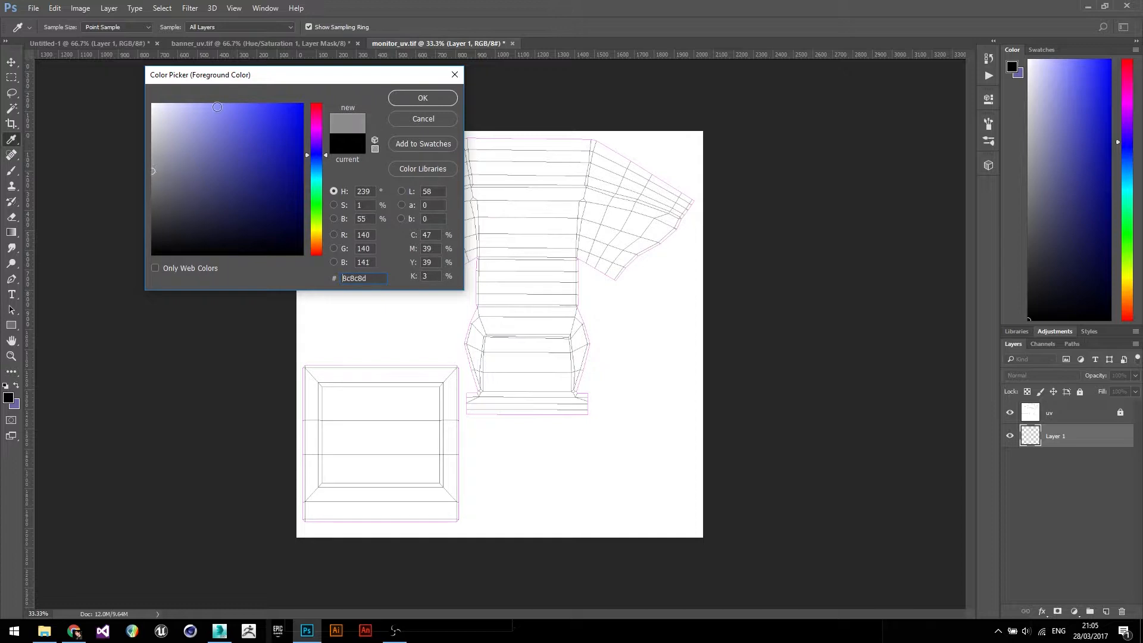
click(423, 98)
key(l)
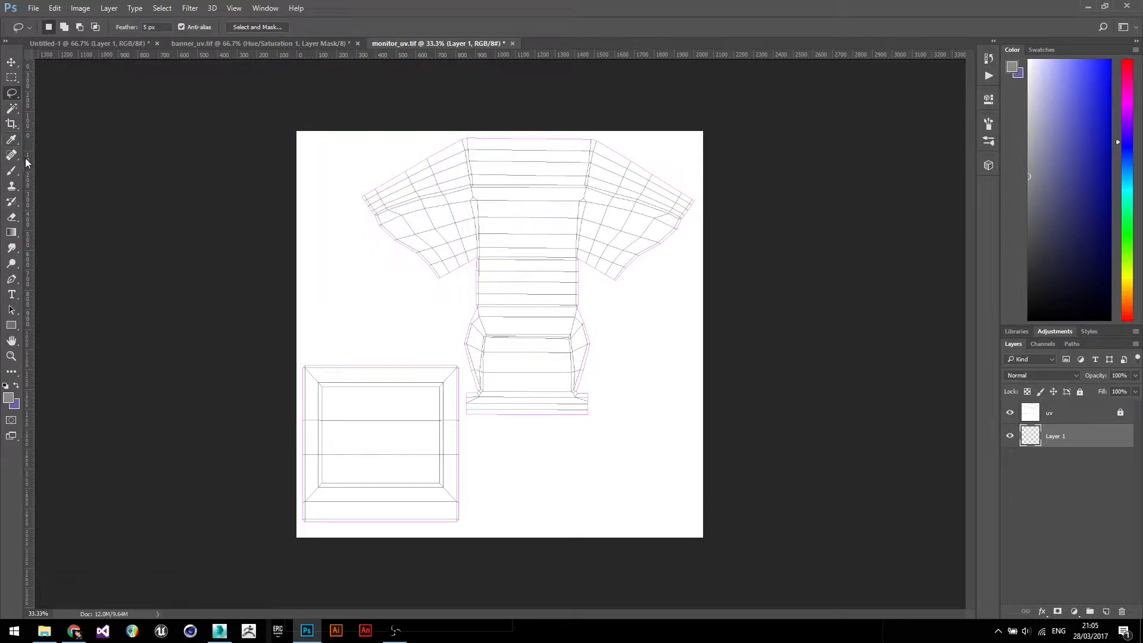
Paint grey over all the UV shells on Layer 1 with a hard 175 px brush, extending slightly past the outer seams.
key(b)
key(bracketright)
key(bracketright)
key(bracketright)
key(bracketright)
key(bracketright)
key(bracketright)
key(bracketright)
key(bracketright)
key(bracketright)
key(bracketright)
key(bracketright)
key(bracketright)
key(bracketright)
key(bracketright)
key(bracketright)
key(bracketright)
key(bracketright)
key(bracketright)
key(bracketright)
key(bracketright)
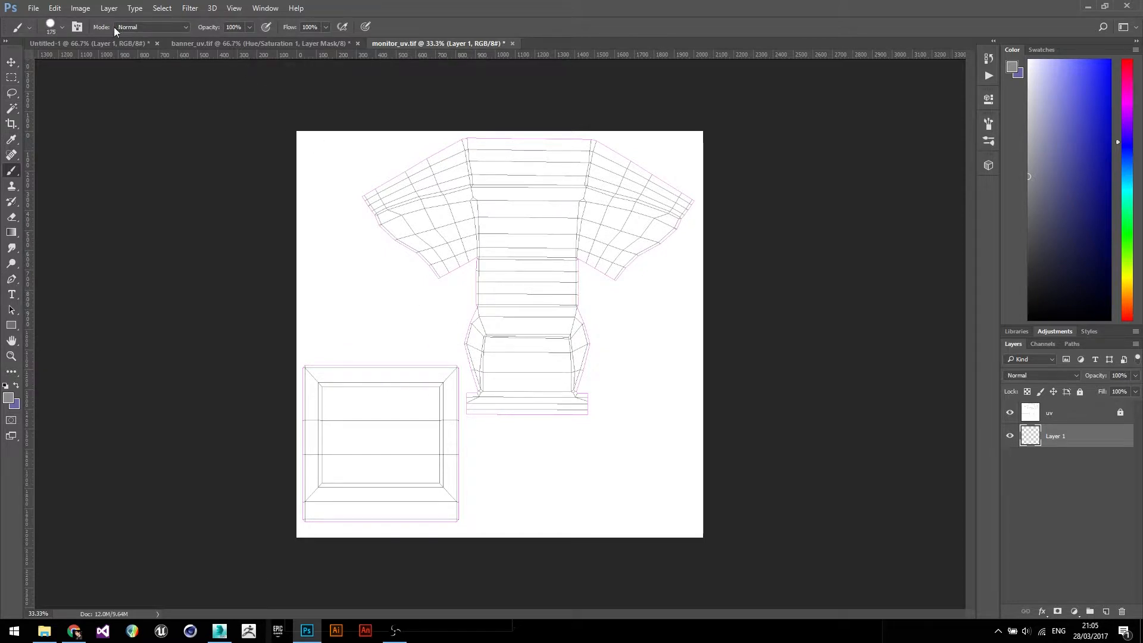
click(62, 30)
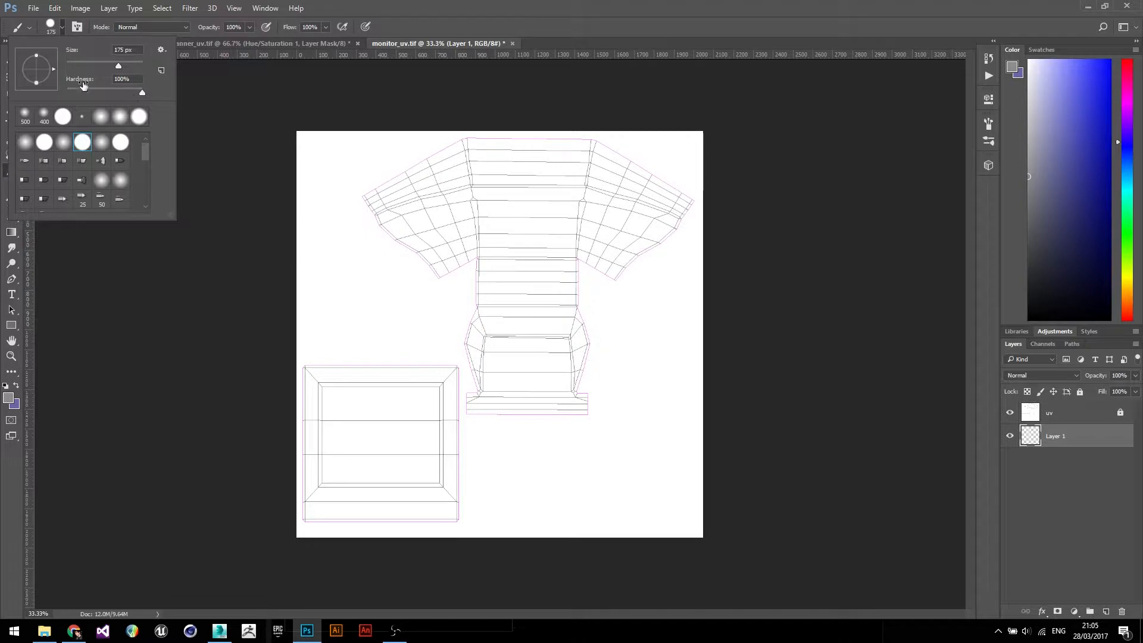
click(66, 28)
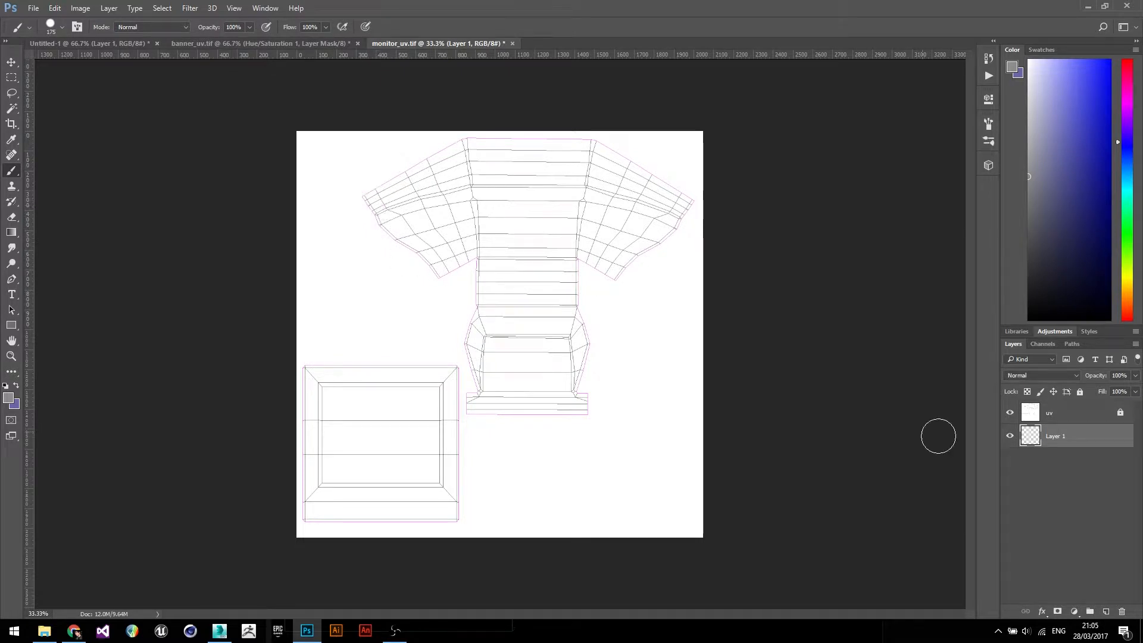
mouse_move(366, 198)
mouse_down()
mouse_move(373, 224)
mouse_move(448, 273)
mouse_move(471, 267)
mouse_move(446, 515)
mouse_move(457, 395)
mouse_move(584, 409)
mouse_move(480, 415)
mouse_move(576, 372)
mouse_move(568, 258)
mouse_move(603, 274)
mouse_move(688, 201)
mouse_move(597, 150)
mouse_move(457, 150)
mouse_move(581, 143)
mouse_move(457, 145)
mouse_move(369, 201)
mouse_move(450, 149)
mouse_move(474, 187)
mouse_move(467, 208)
mouse_move(439, 230)
mouse_move(408, 224)
mouse_move(603, 188)
mouse_move(587, 172)
mouse_move(685, 232)
mouse_move(579, 217)
mouse_move(566, 256)
mouse_move(500, 196)
mouse_move(490, 240)
mouse_up()
mouse_move(516, 263)
mouse_down()
mouse_move(532, 285)
mouse_move(501, 313)
mouse_move(519, 331)
mouse_move(567, 334)
mouse_move(554, 375)
mouse_move(522, 324)
mouse_move(503, 375)
mouse_move(483, 382)
mouse_move(466, 442)
mouse_up()
mouse_move(447, 516)
mouse_down()
mouse_move(324, 508)
mouse_move(421, 494)
mouse_move(319, 508)
mouse_move(307, 360)
mouse_move(449, 369)
mouse_move(455, 467)
mouse_move(277, 488)
mouse_move(316, 425)
mouse_move(456, 465)
mouse_move(332, 395)
mouse_move(439, 390)
mouse_move(404, 398)
mouse_up()
mouse_move(325, 380)
mouse_down()
mouse_move(424, 364)
mouse_move(449, 377)
mouse_up()
mouse_move(451, 488)
mouse_down()
mouse_move(453, 518)
mouse_move(308, 525)
mouse_up()
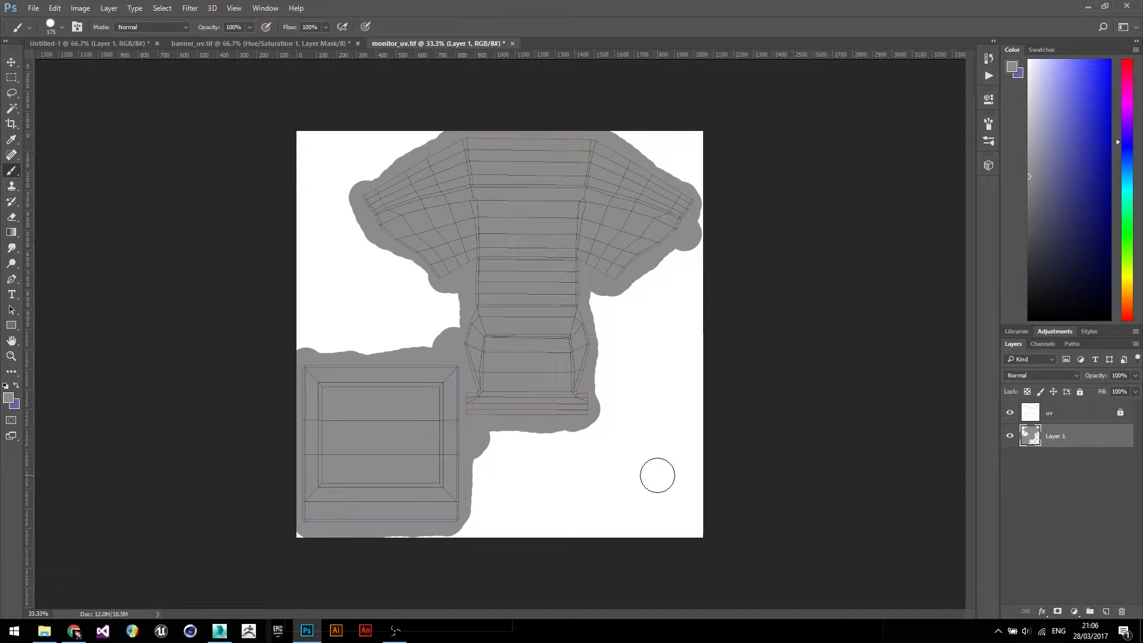
Switch to 3ds Max, clear away the rendered map and Edit UVWs windows, and examine the monitor's lower corner and recess from below.
key(ctrl+plus)
key(ctrl+plus)
key(ctrl+plus)
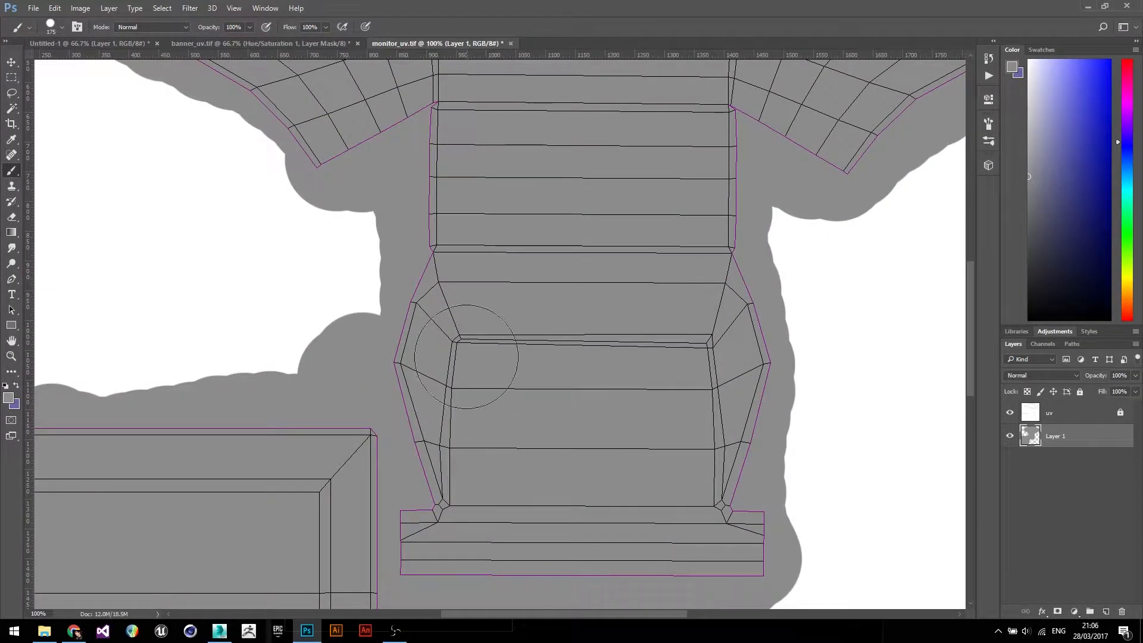
click(219, 631)
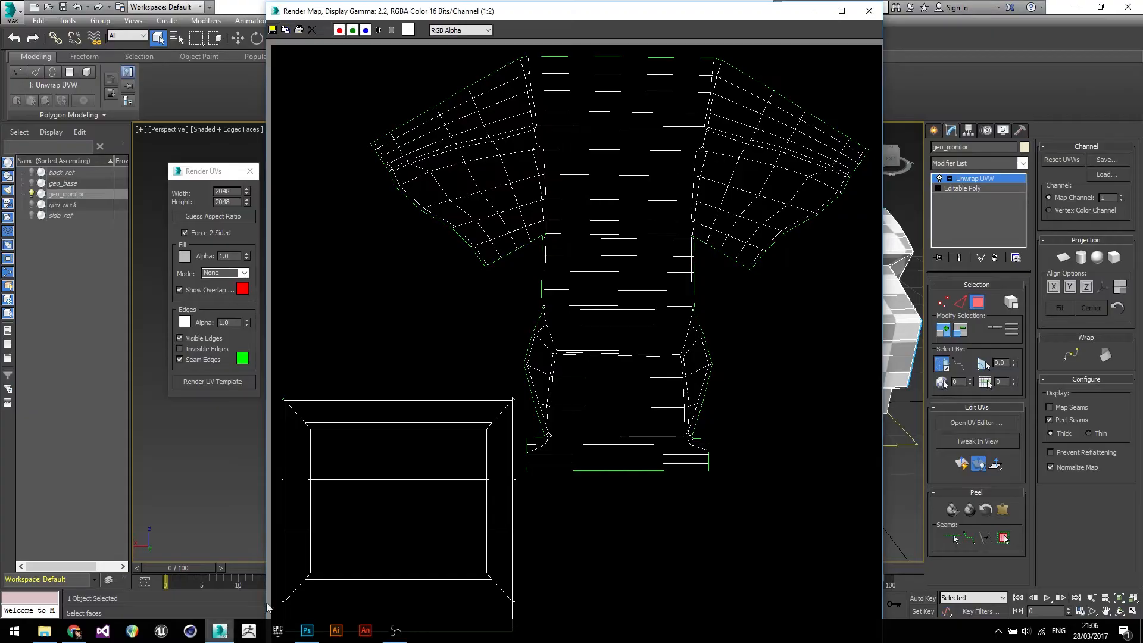
click(870, 11)
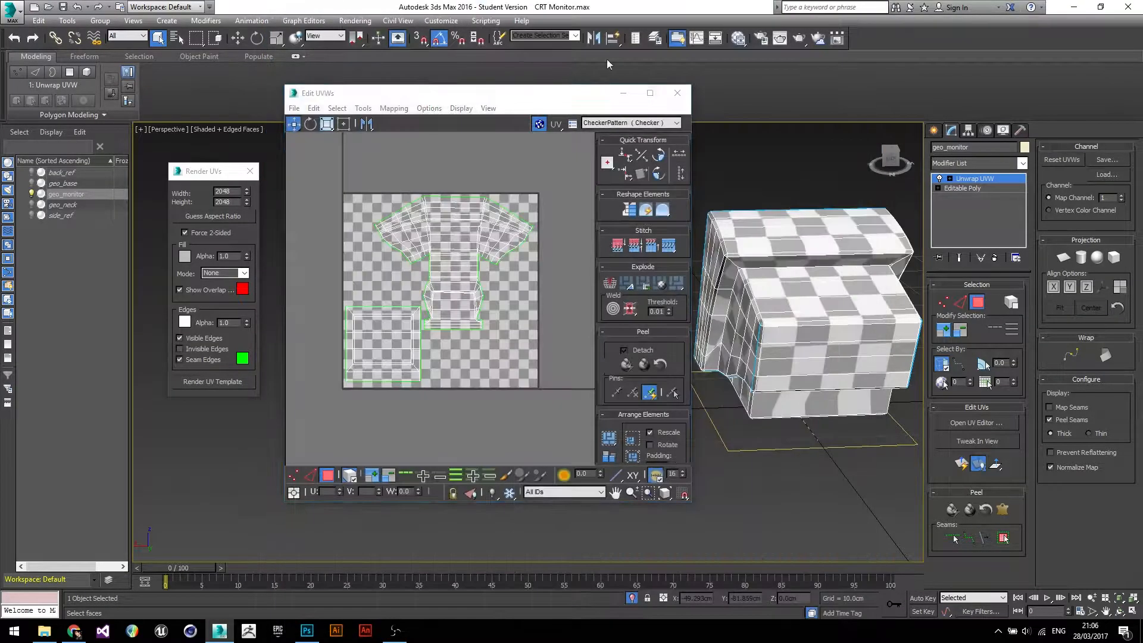
click(623, 93)
alt+middle_drag(796, 427, 789, 355)
scroll(789, 355, up, 10)
scroll(697, 229, up, 3)
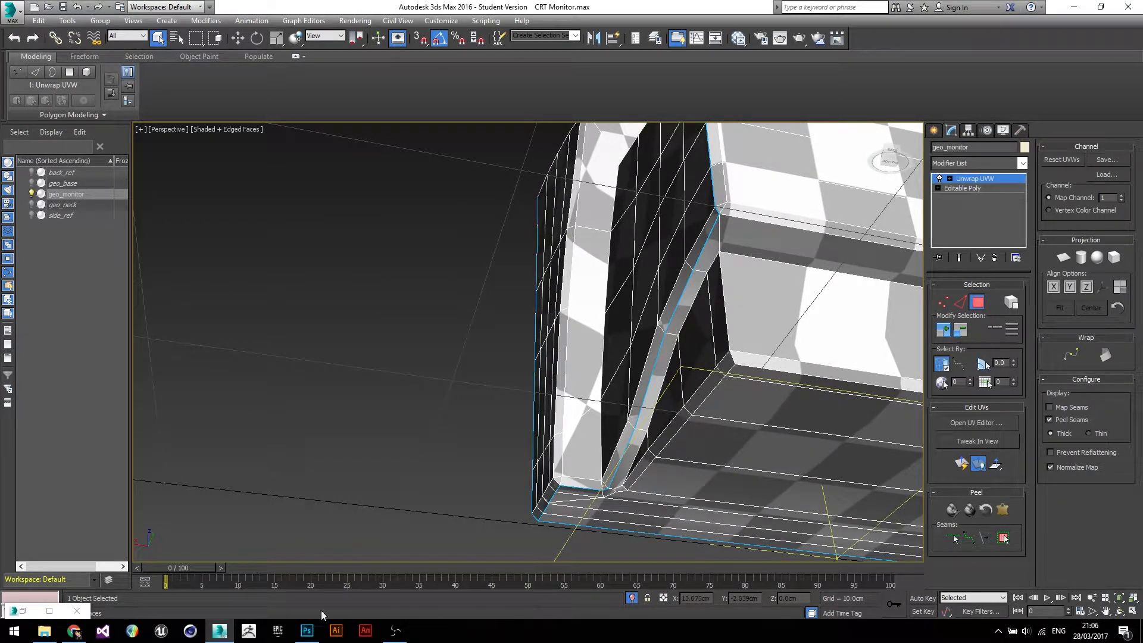
Return to Photoshop and set the foreground colour to a dark neutral grey for the brush.
click(318, 636)
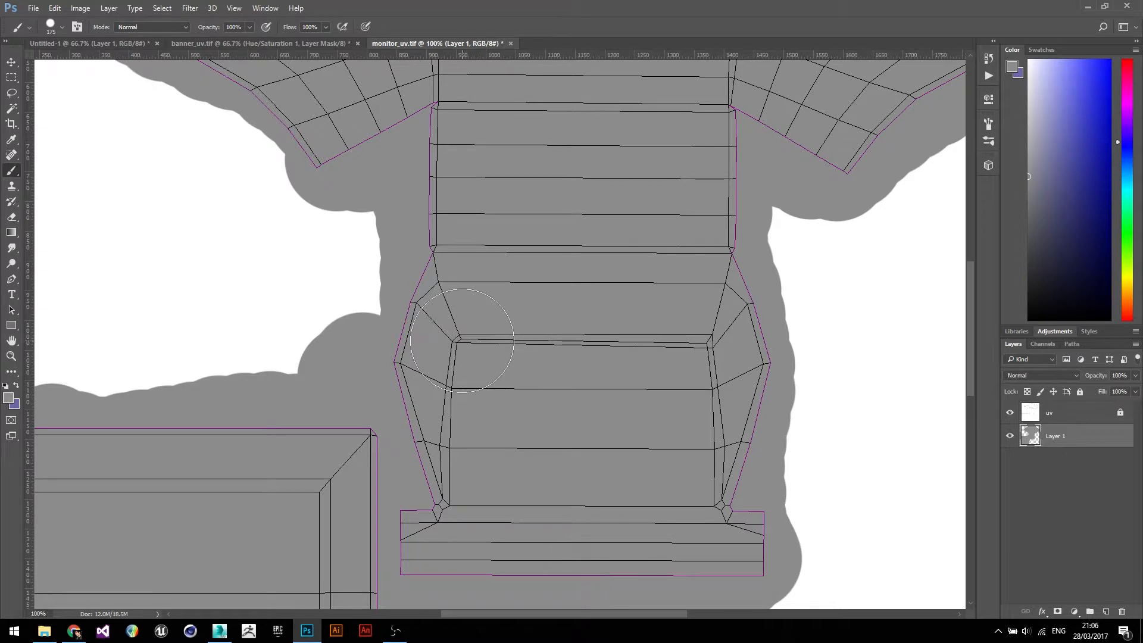
click(10, 399)
drag(167, 226, 152, 213)
click(423, 99)
key(b)
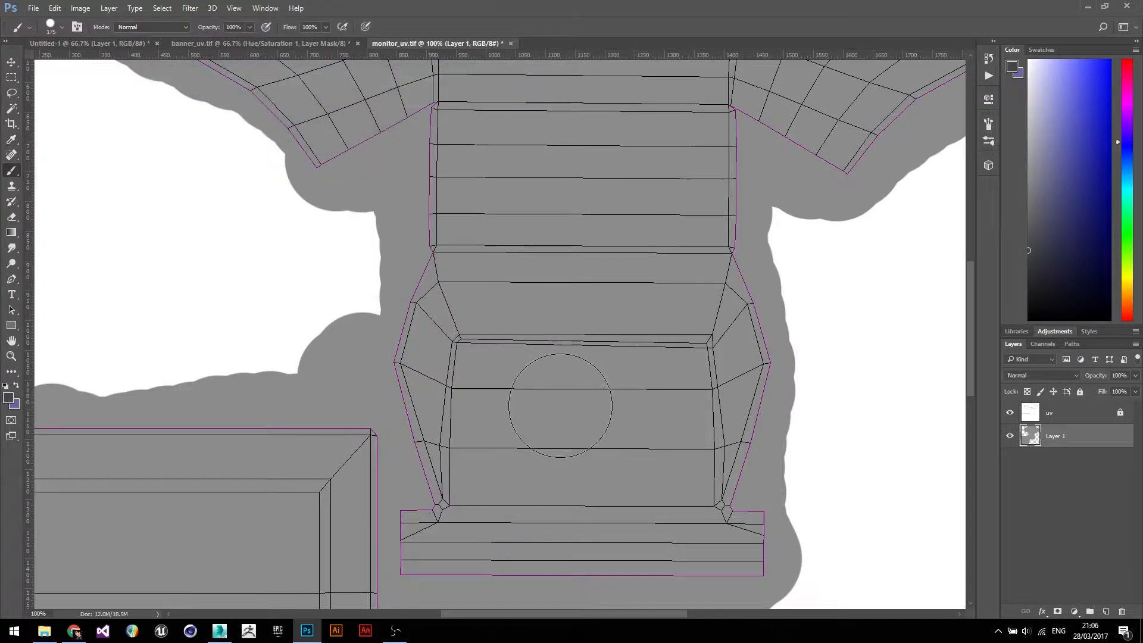
Paint dark grey freehand inside the panel near the main shell's lower end, reducing the brush to 40 px for its upper-left corner.
mouse_move(523, 400)
mouse_down()
mouse_move(527, 453)
mouse_move(505, 408)
mouse_up()
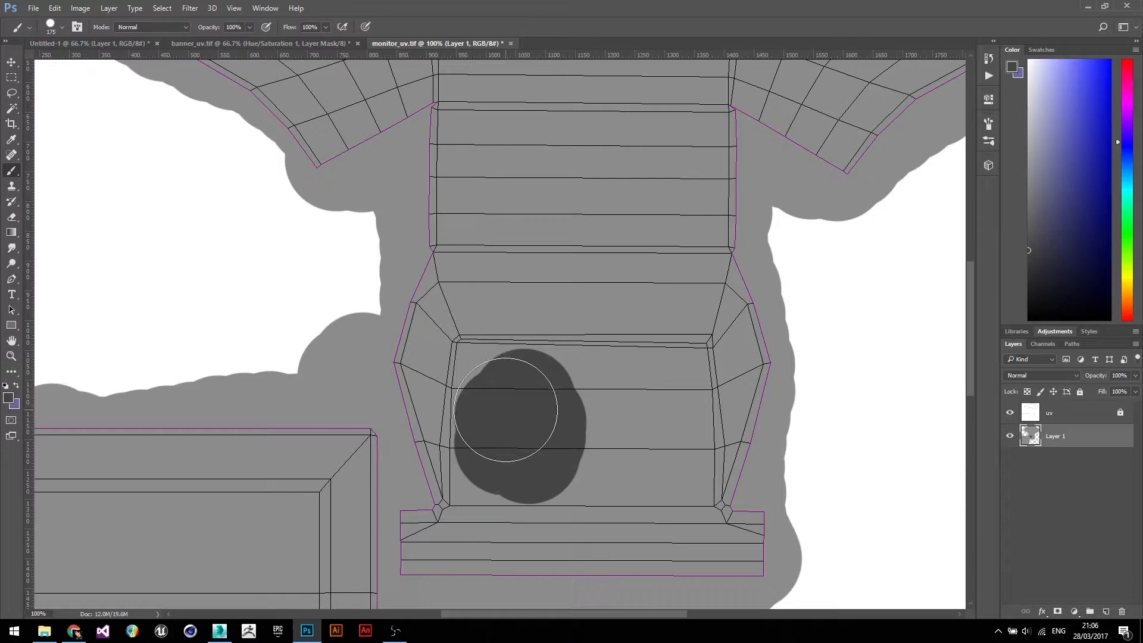
alt+scroll(505, 409, up, 1)
key(bracketleft)
key(bracketleft)
key(bracketleft)
key(bracketleft)
key(bracketleft)
key(bracketleft)
key(bracketleft)
key(bracketleft)
key(bracketleft)
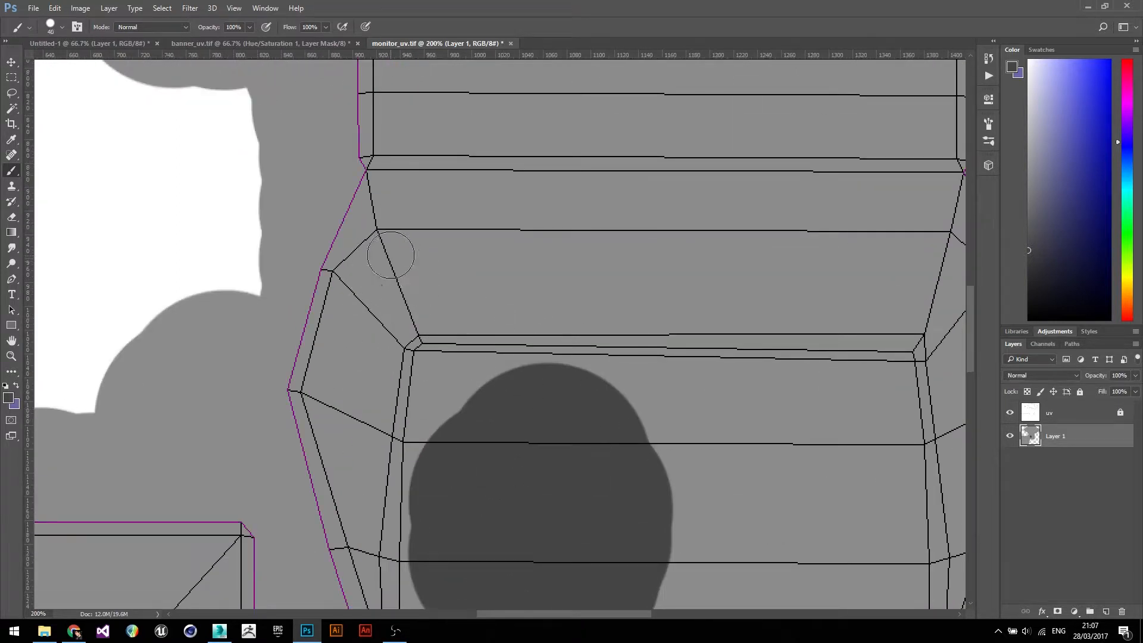
drag(384, 244, 453, 371)
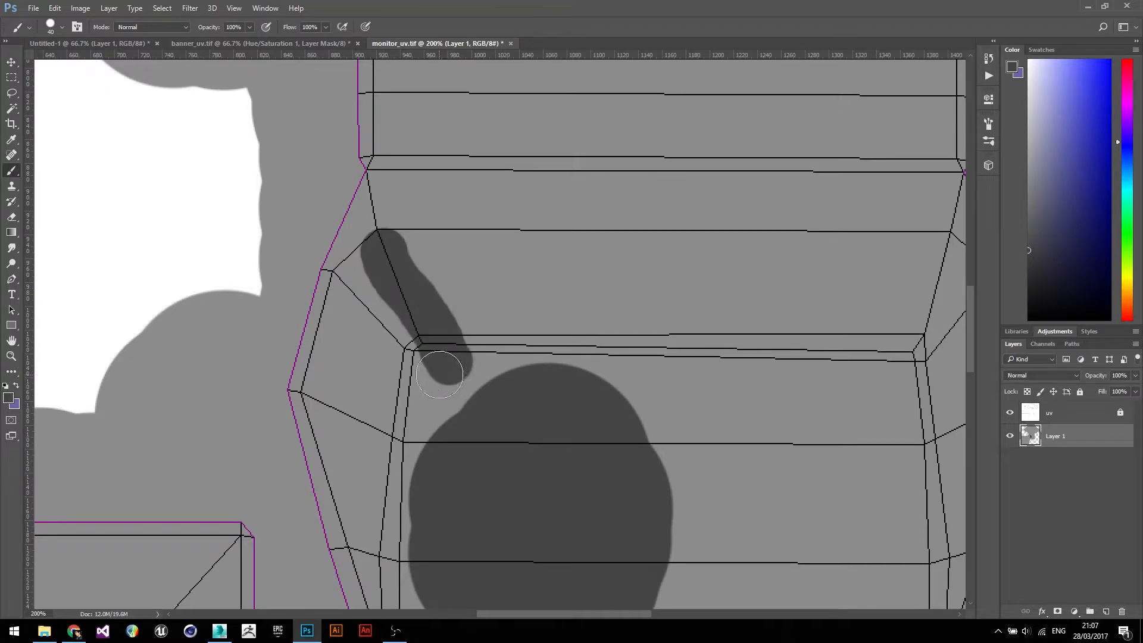
Select the panel near the main shell's lower end with the Polygonal Lasso, following its wireframe outline from corner to corner.
key(l)
right_click(12, 95)
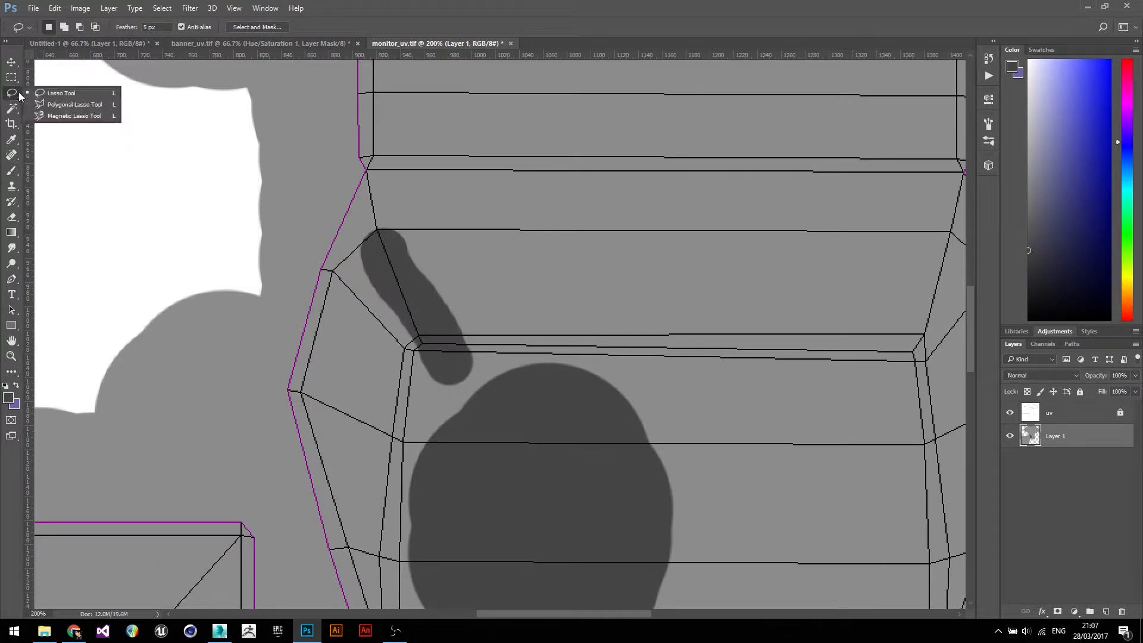
click(57, 104)
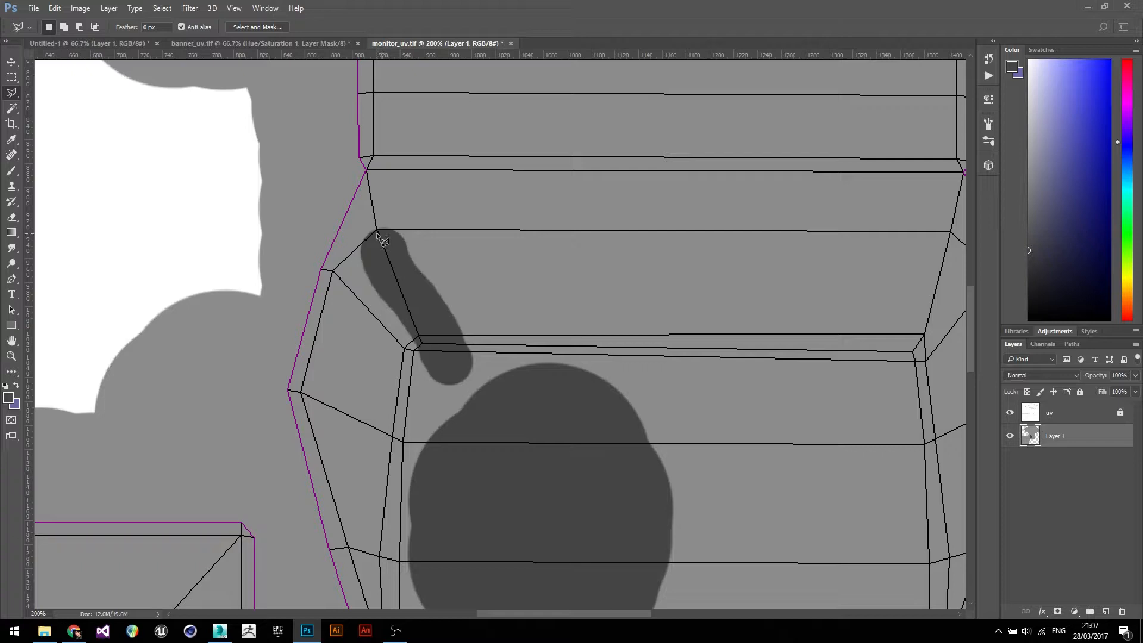
click(377, 230)
click(303, 392)
scroll(315, 415, down, 5)
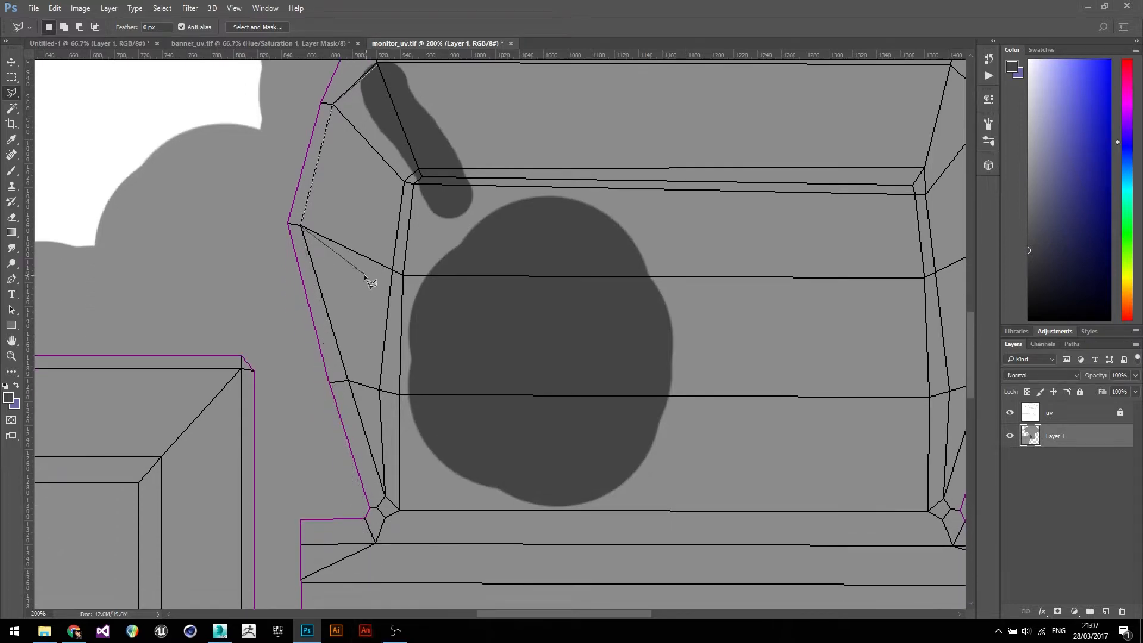
click(348, 381)
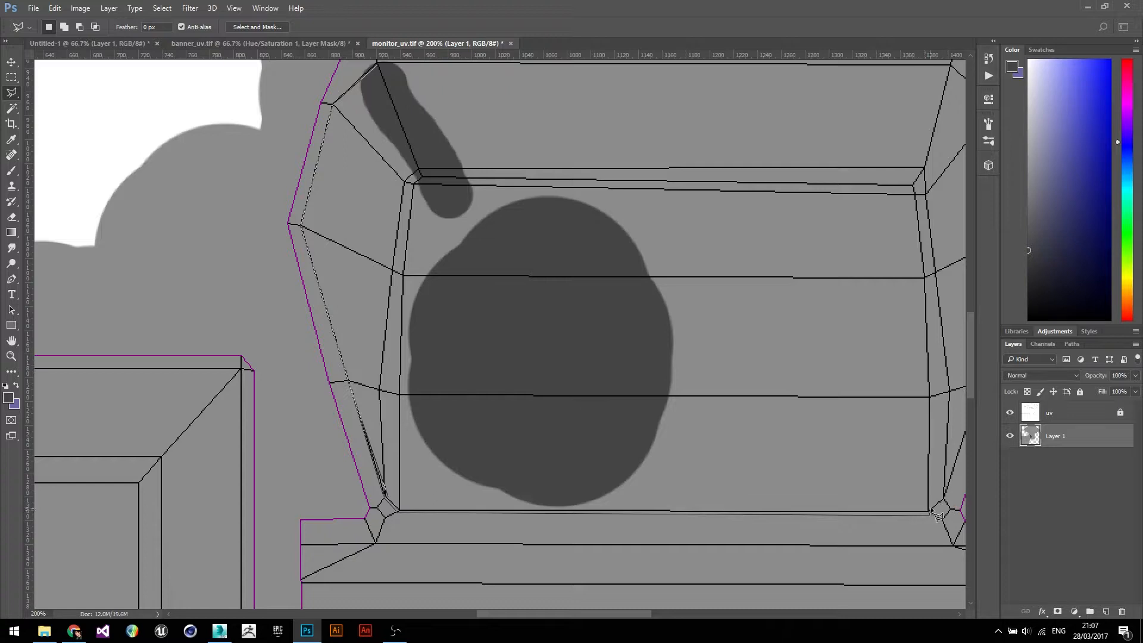
click(946, 499)
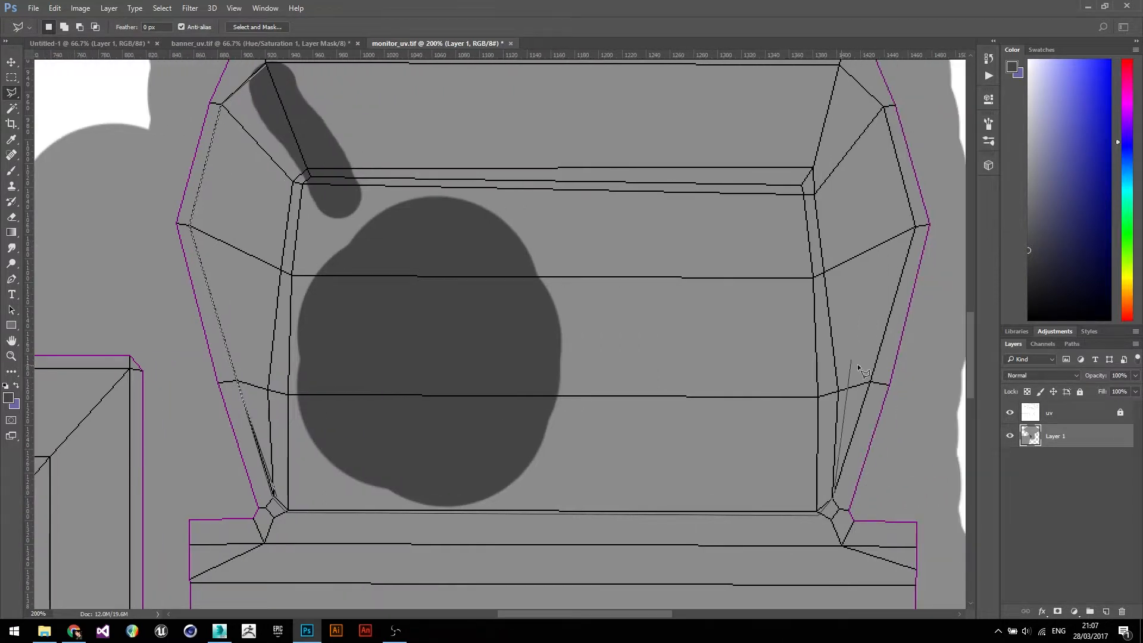
click(918, 227)
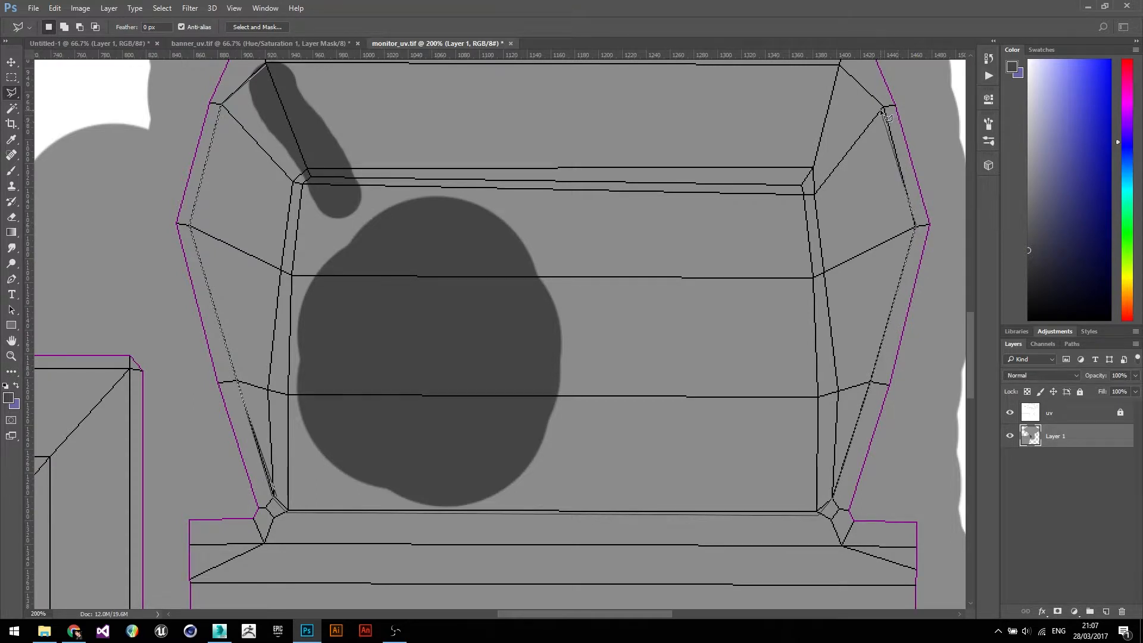
scroll(890, 114, up, 2)
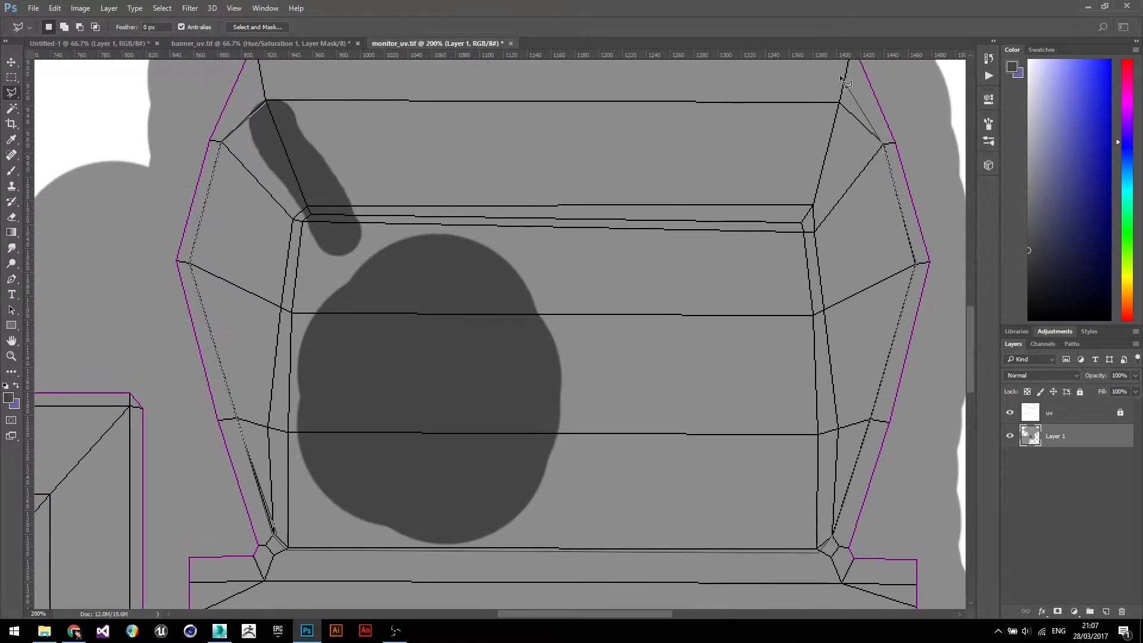
click(841, 104)
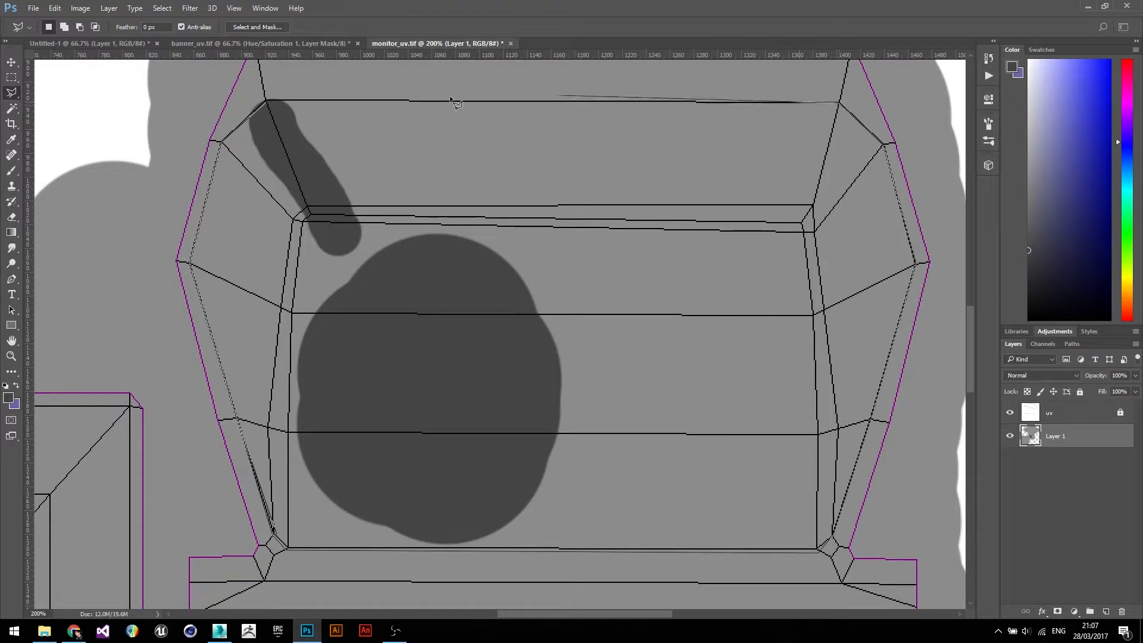
click(269, 102)
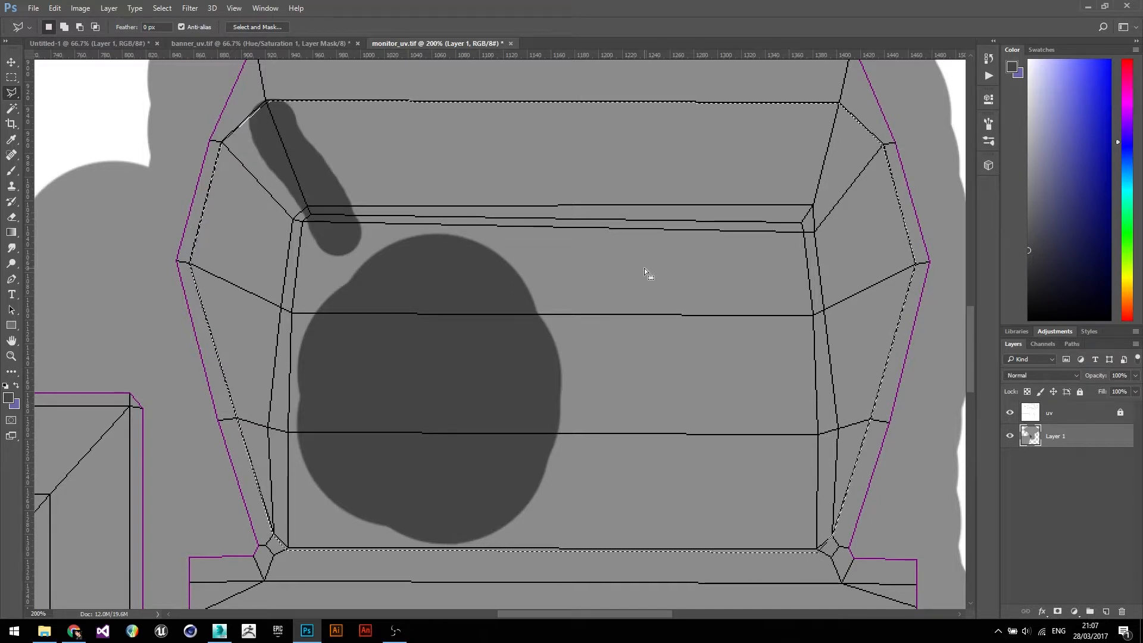
Fill the selected panel with the dark grey foreground colour and deselect it.
key(alt+BackSpace)
key(ctrl+minus)
key(ctrl+d)
key(ctrl+minus)
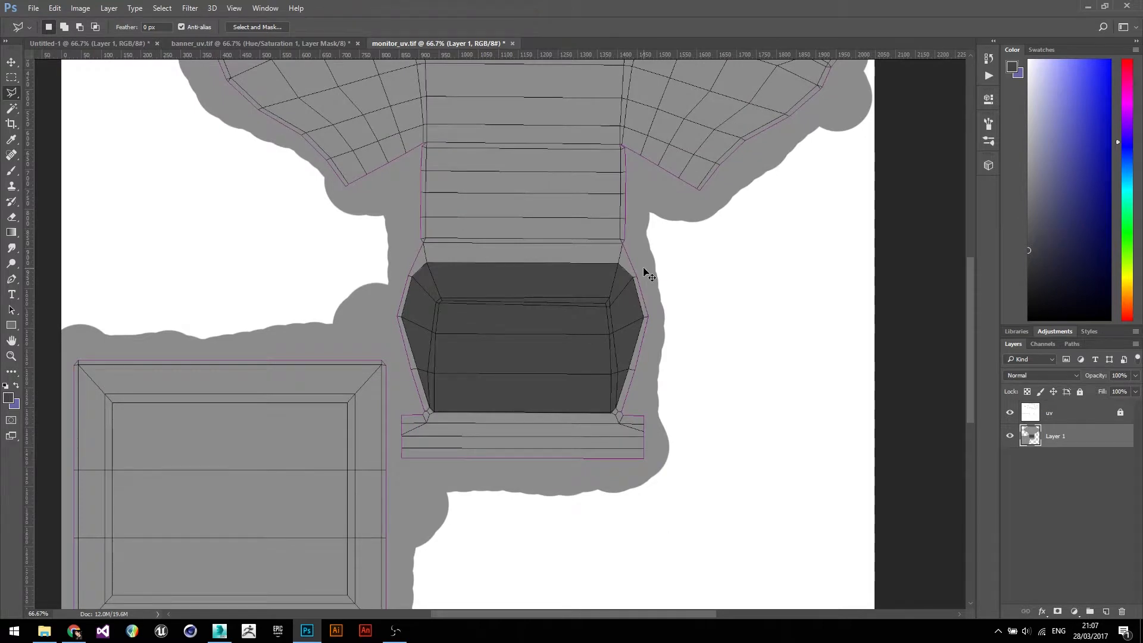
key(ctrl+minus)
key(ctrl+minus)
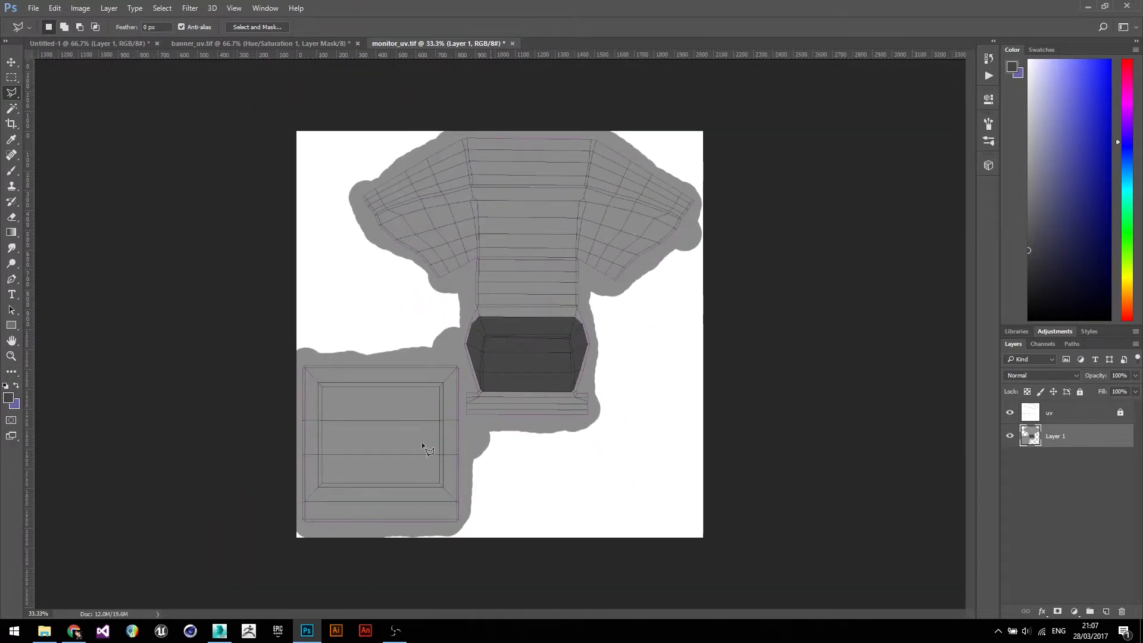
Switch to Chrome and search Google for "windows xp desktop" in a new tab.
click(76, 637)
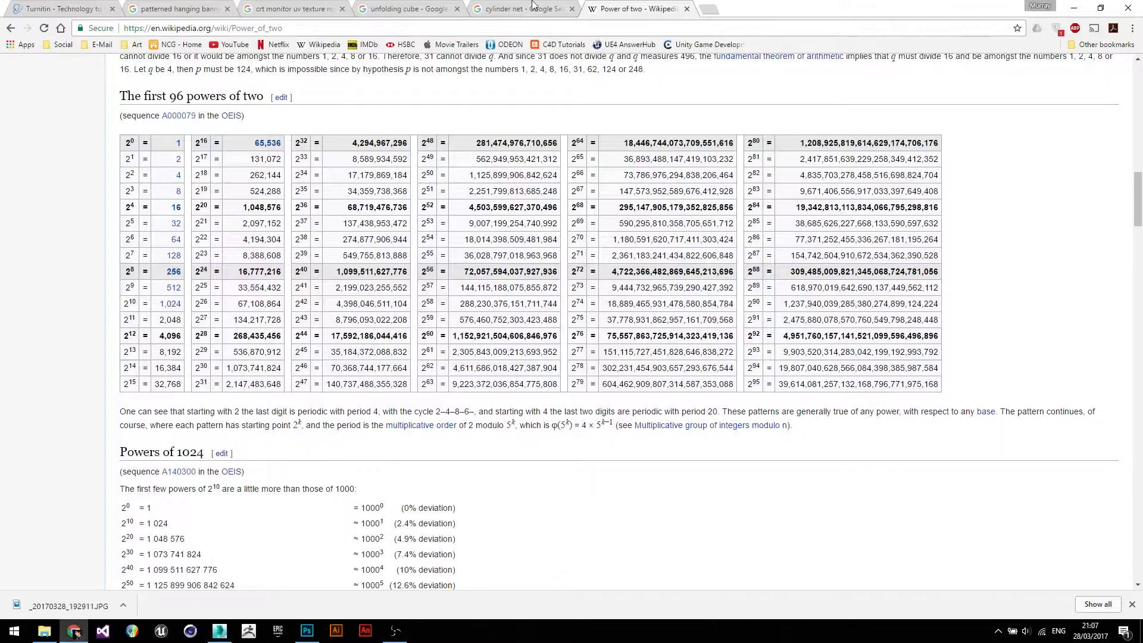
click(707, 9)
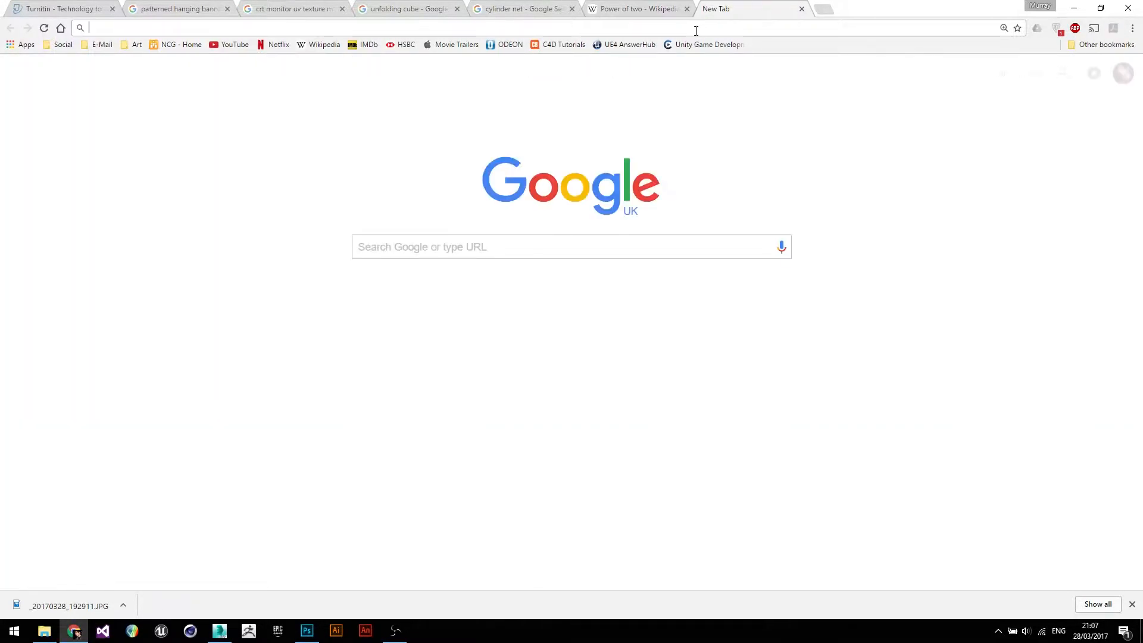
text(windows)
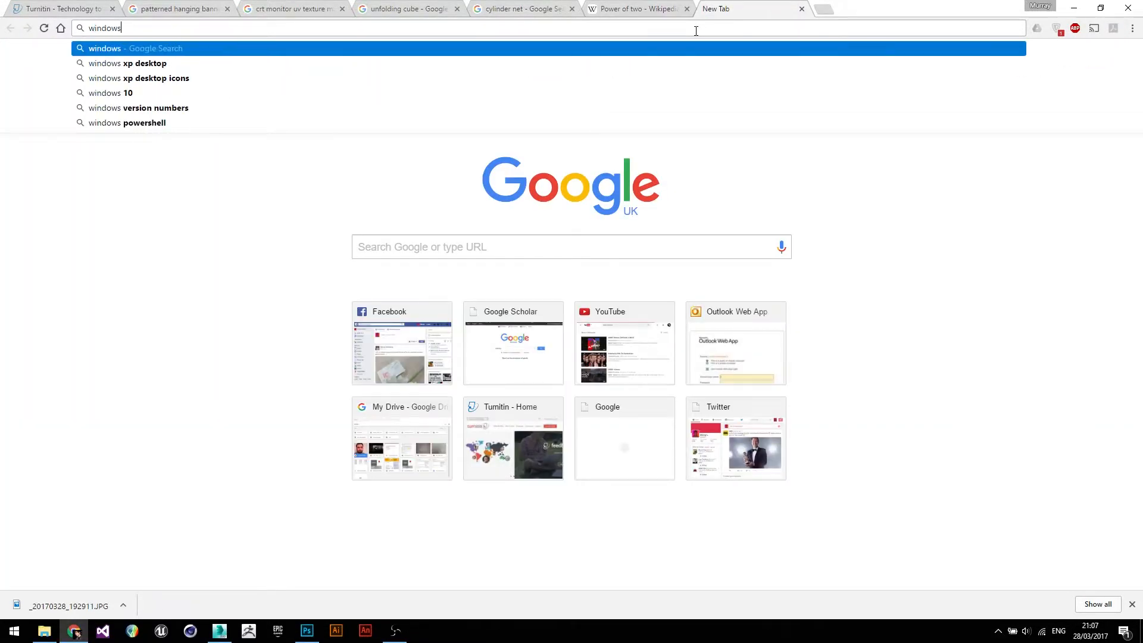
text( xp d)
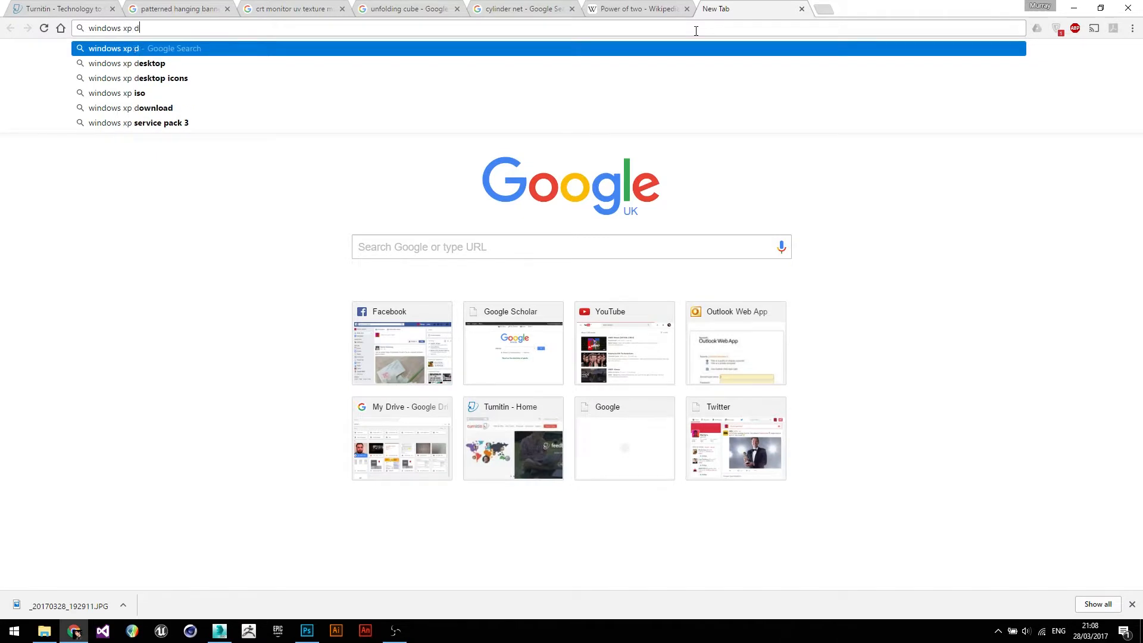
text(esktop)
key(Delete)
key(Return)
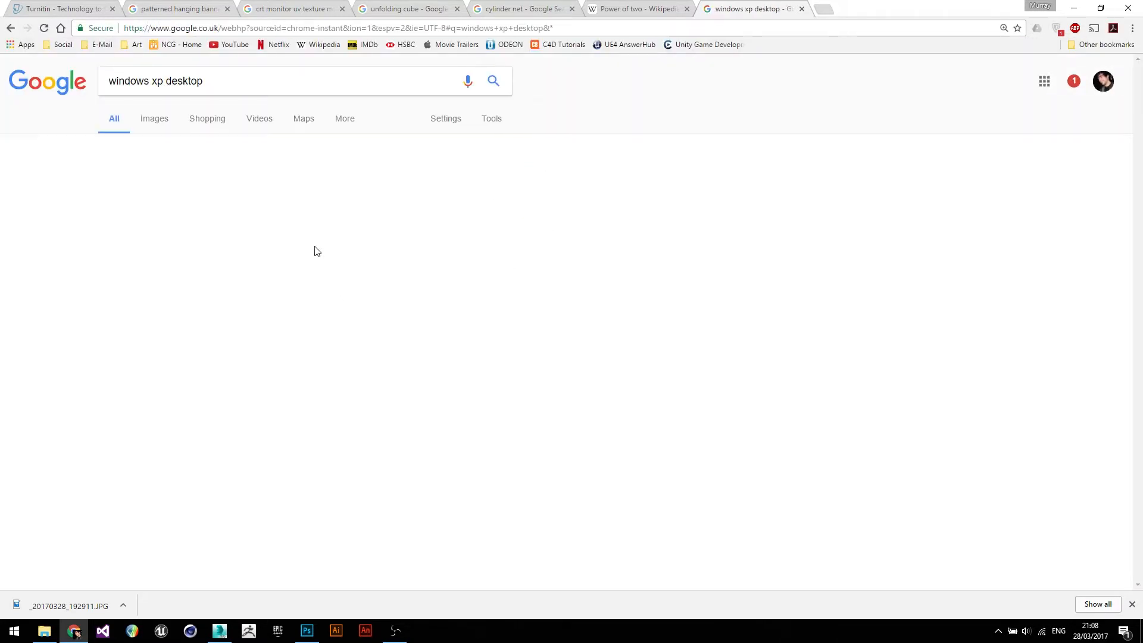
Show the image results, open the 800 × 600 empty Windows XP Pro desktop full size, and copy the image.
click(154, 123)
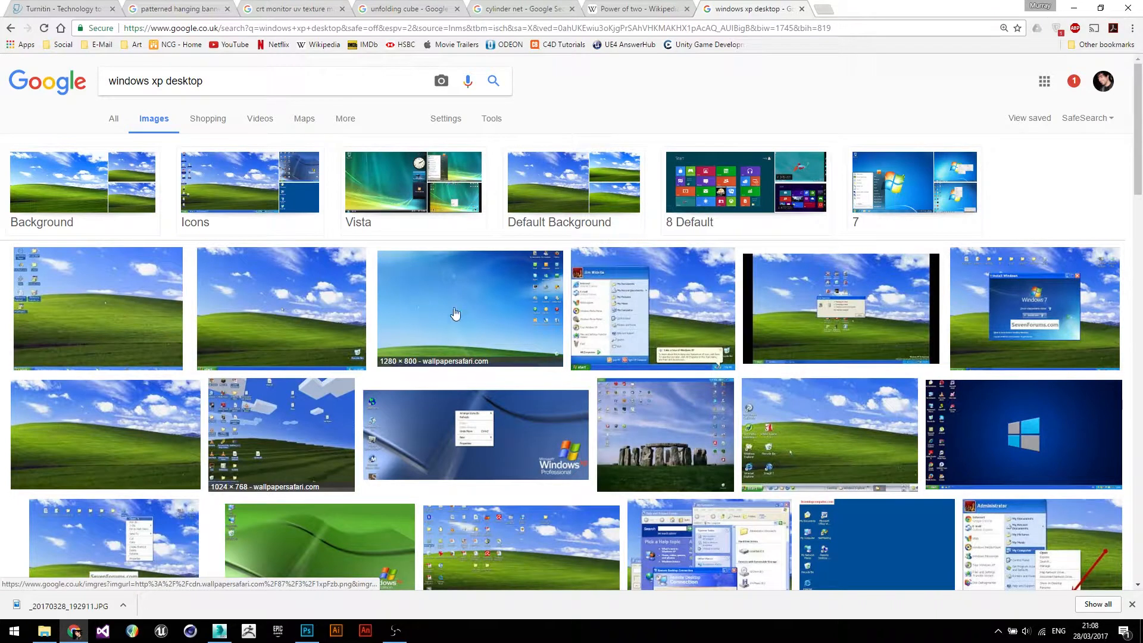
click(293, 410)
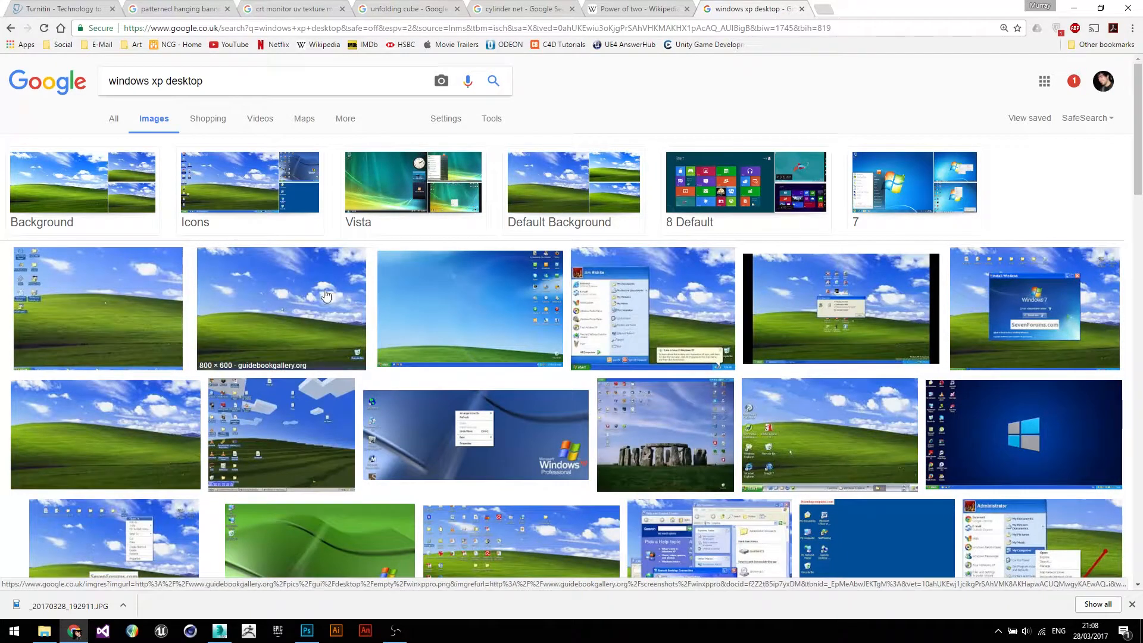
click(267, 295)
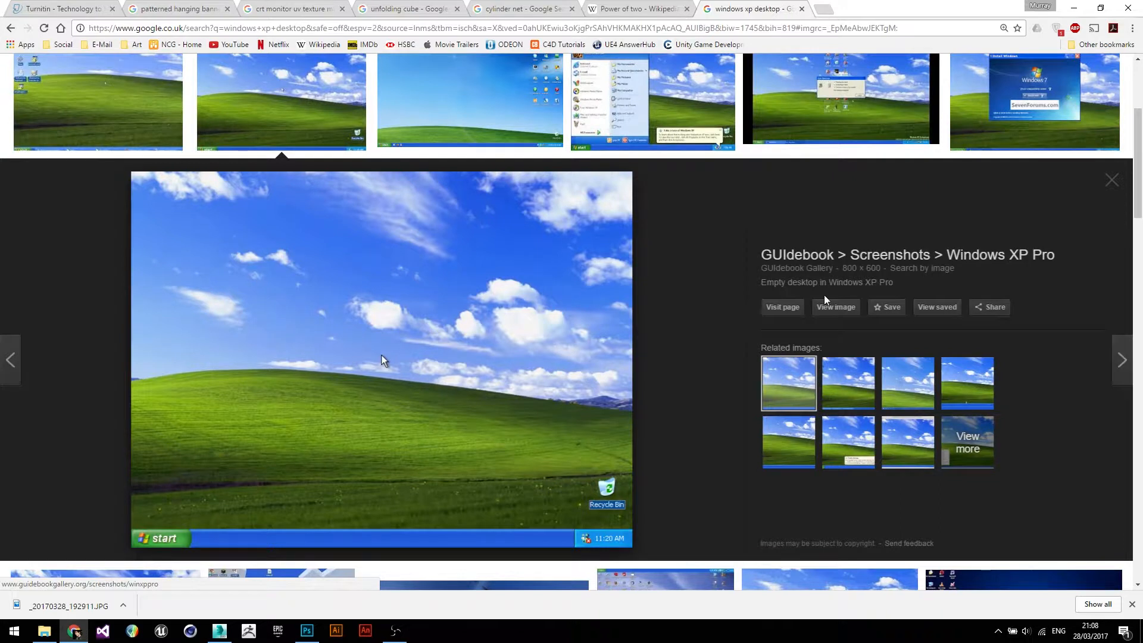
click(826, 313)
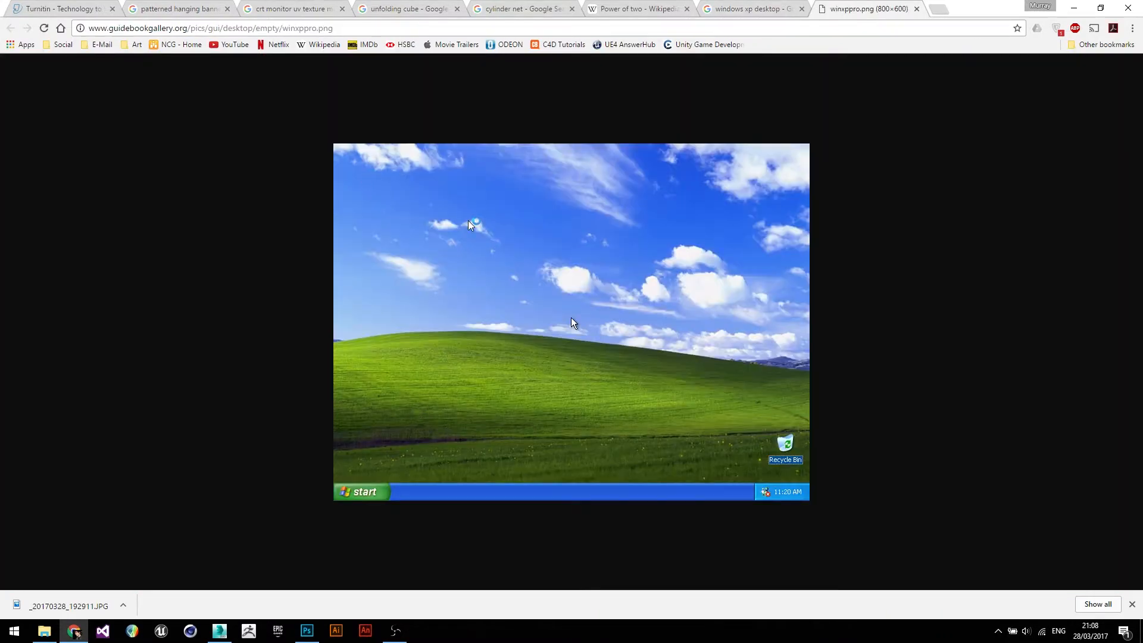
right_click(468, 220)
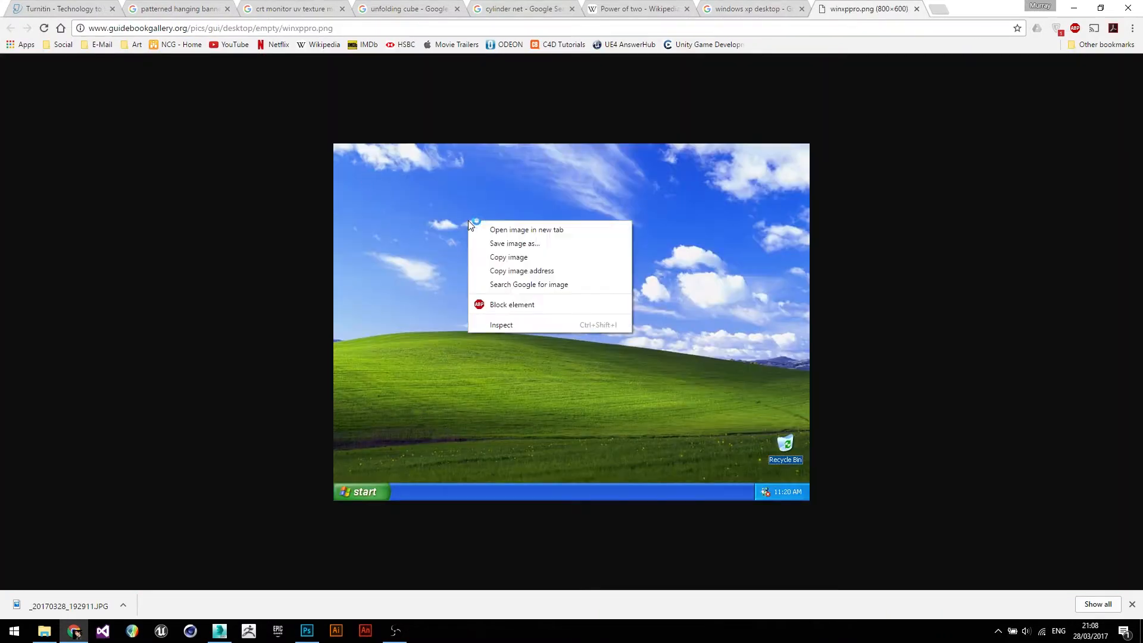
click(532, 258)
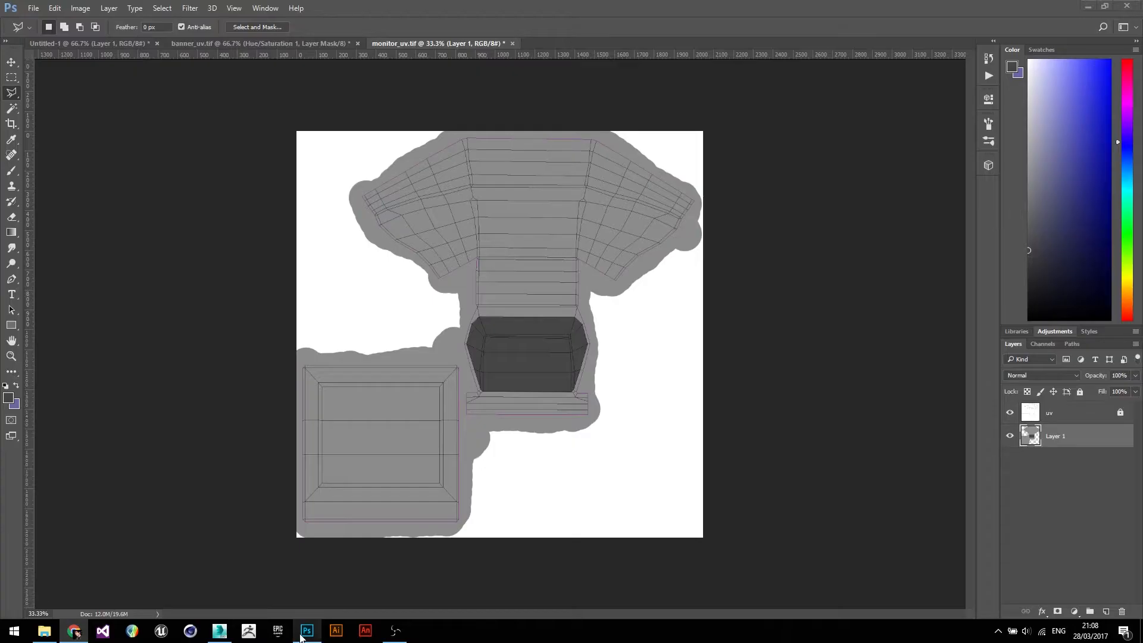
Switch to Photoshop, paste the copied desktop image into monitor_uv.tif, and move it over the monitor's front face.
click(307, 634)
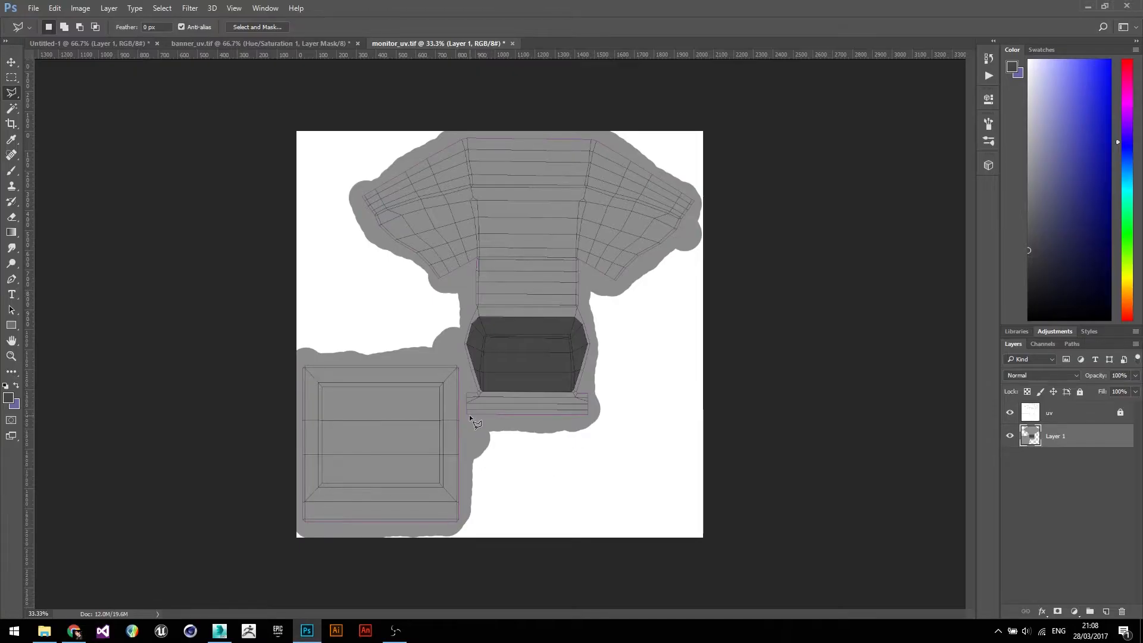
key(ctrl+v)
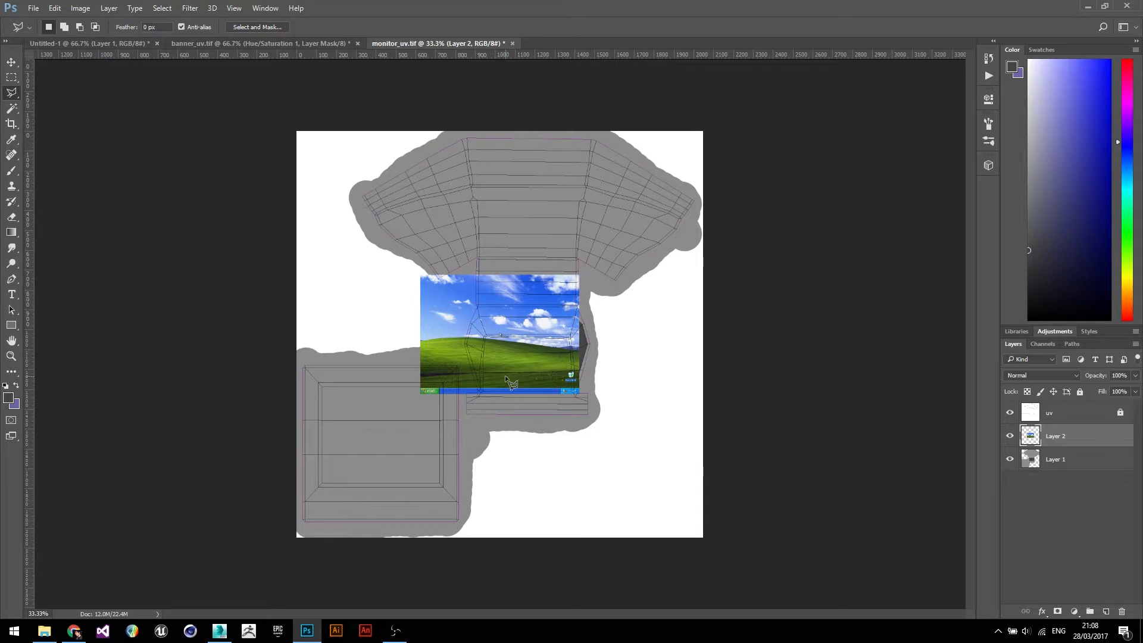
key(ctrl+plus)
key(ctrl+plus)
drag(283, 378, 464, 213)
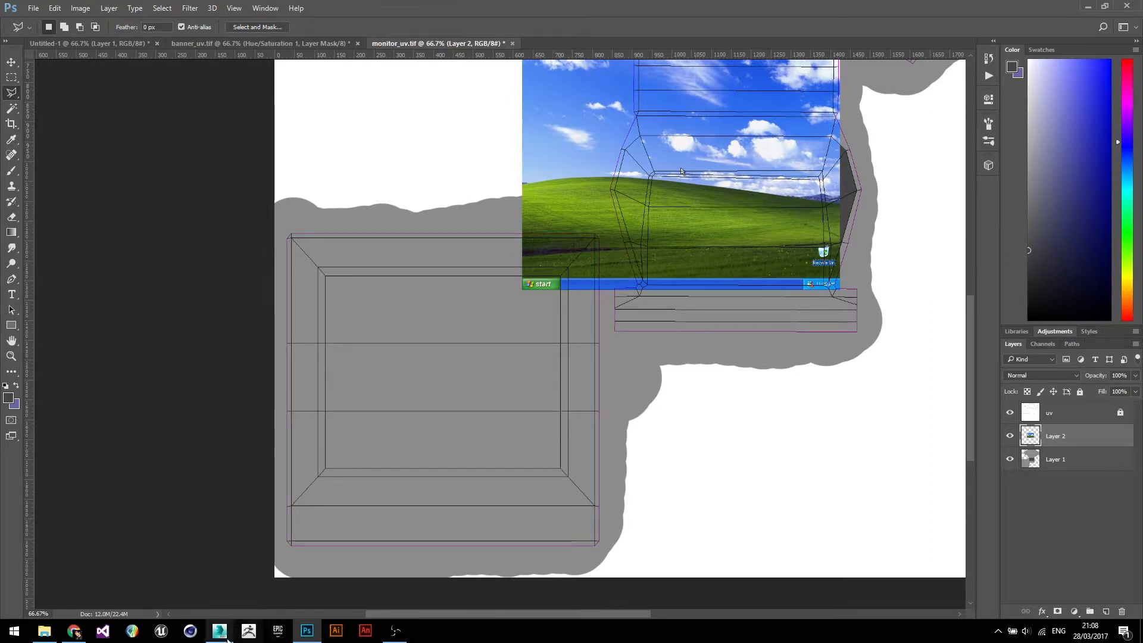
key(v)
drag(681, 171, 470, 370)
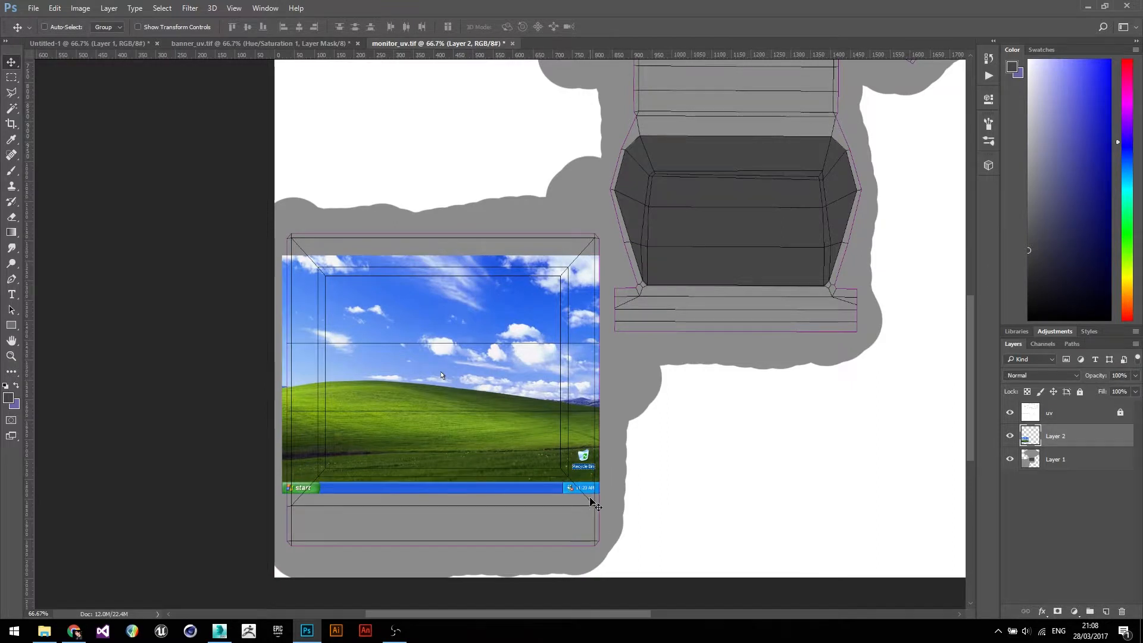
Scale the desktop image proportionally about its centre to about 71% and nudge it 5 px to the right.
key(ctrl+t)
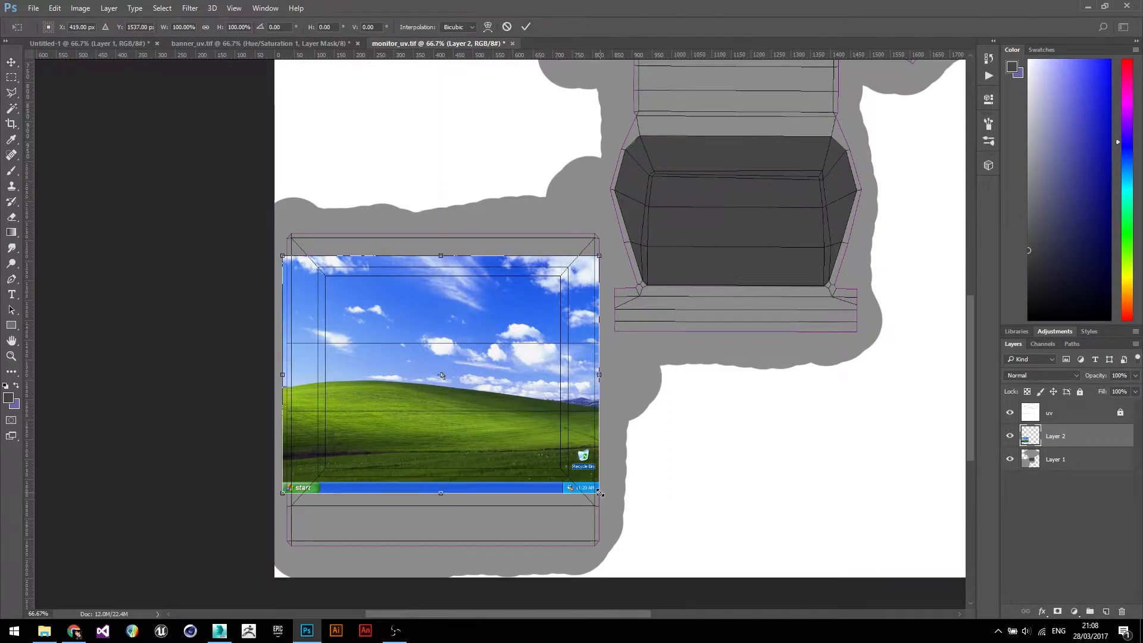
alt+shift+drag(600, 494, 548, 465)
key(Right)
key(Right)
key(Right)
key(Right)
key(Right)
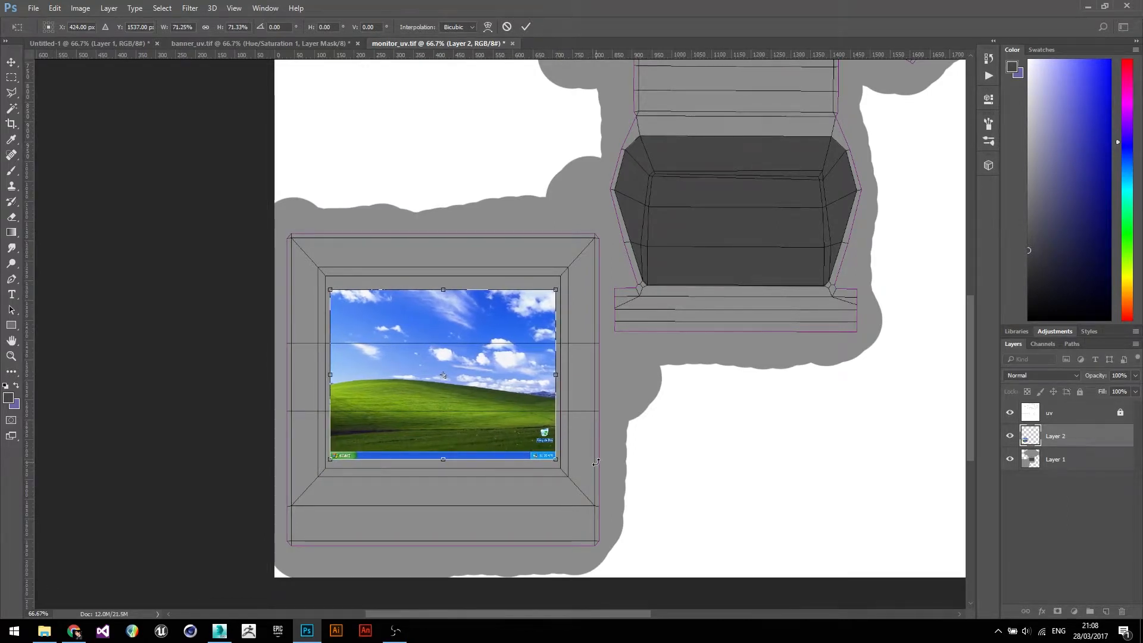
key(Return)
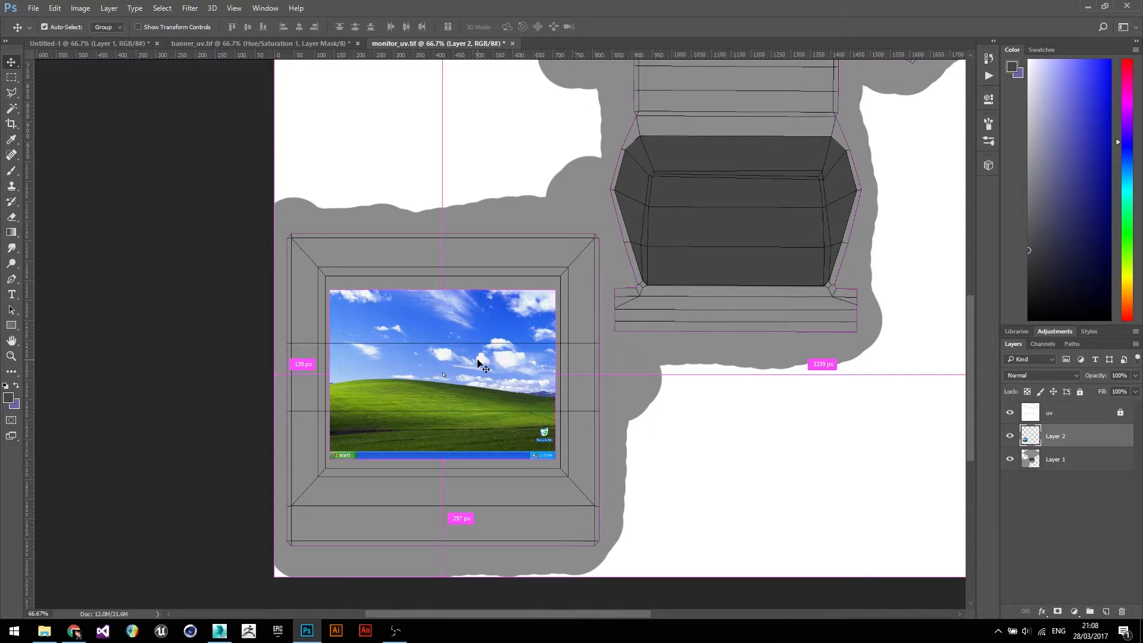
Stretch the desktop image to the inner screen outline, about 103.86% wide and 112.85% high.
key(ctrl+t)
drag(445, 287, 445, 274)
drag(443, 460, 443, 467)
drag(556, 373, 560, 374)
drag(328, 372, 323, 372)
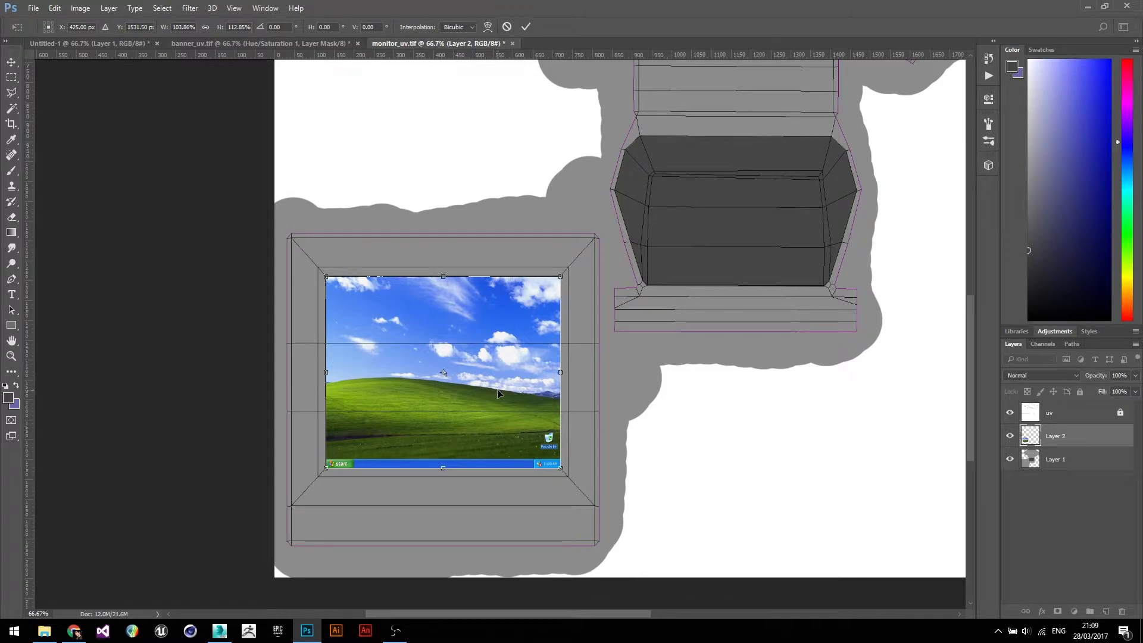
key(Return)
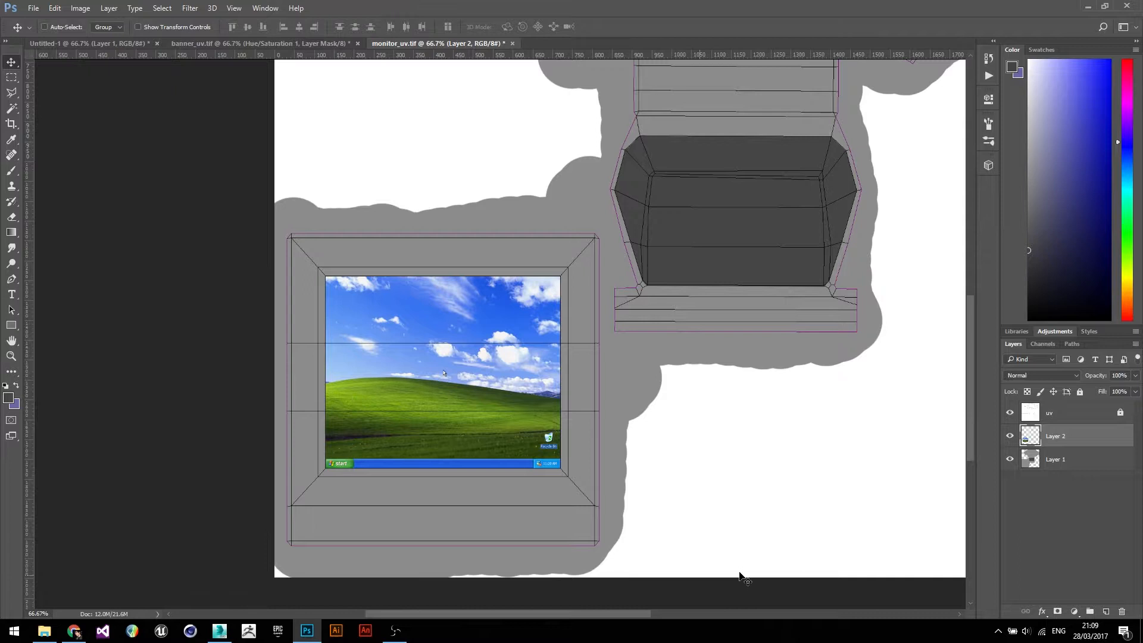
Hide the uv wireframe layer so only the painted texture and desktop image show.
key(ctrl+minus)
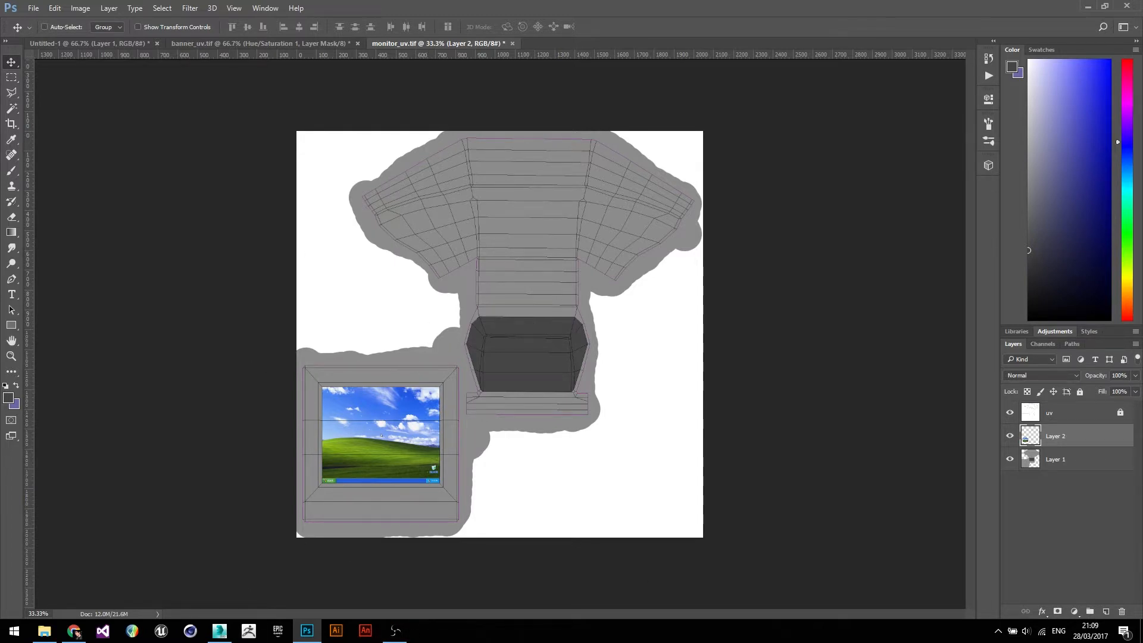
click(1010, 412)
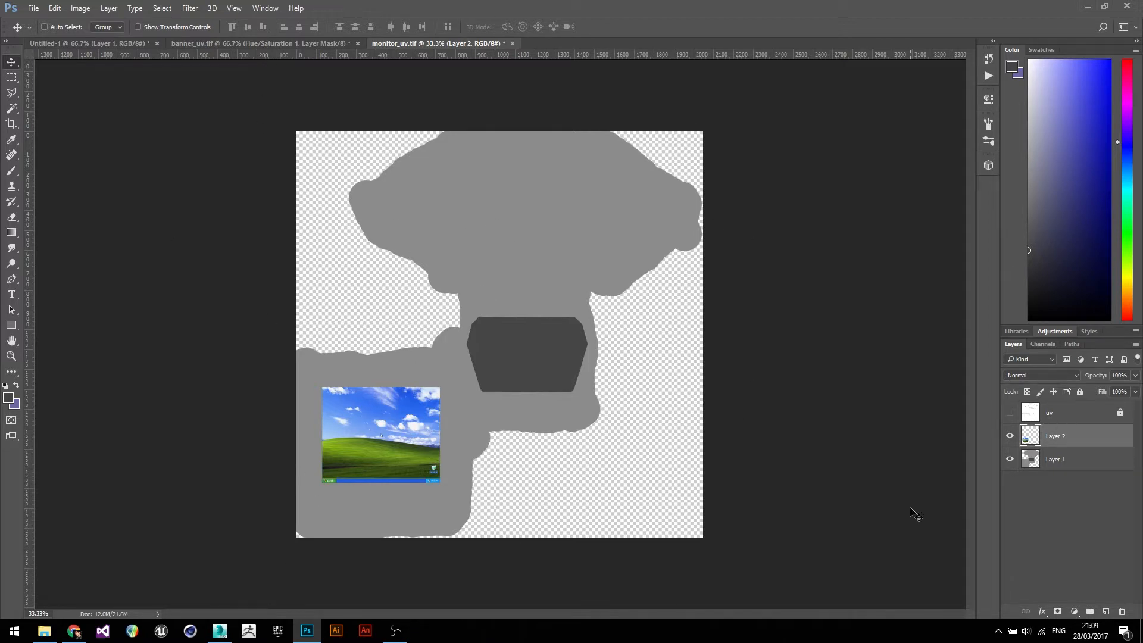
click(1010, 413)
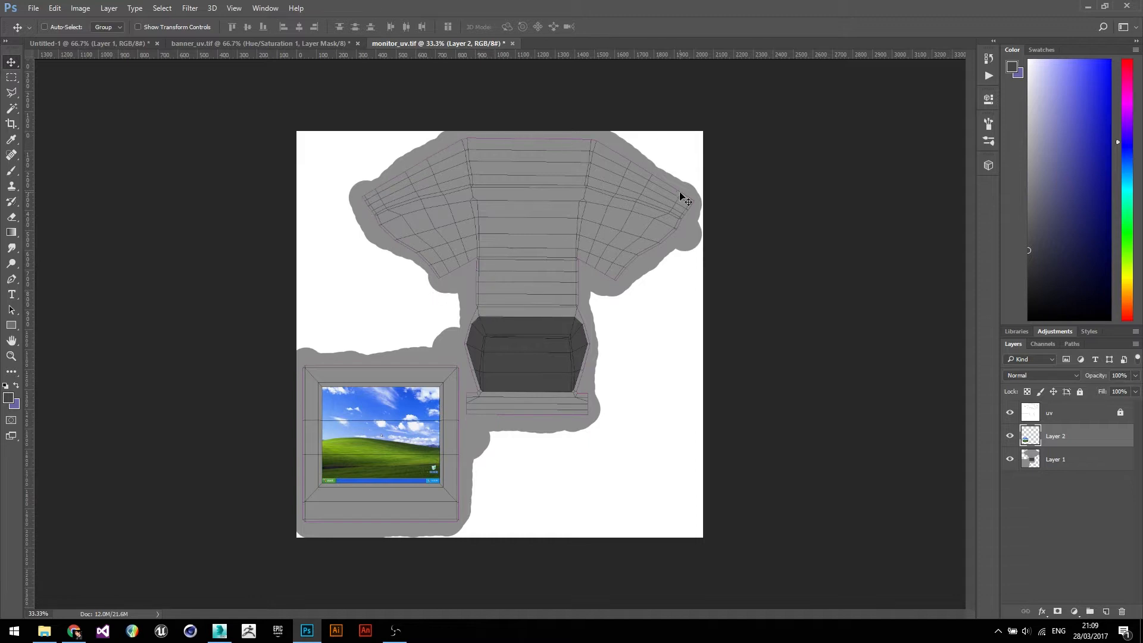
click(1010, 413)
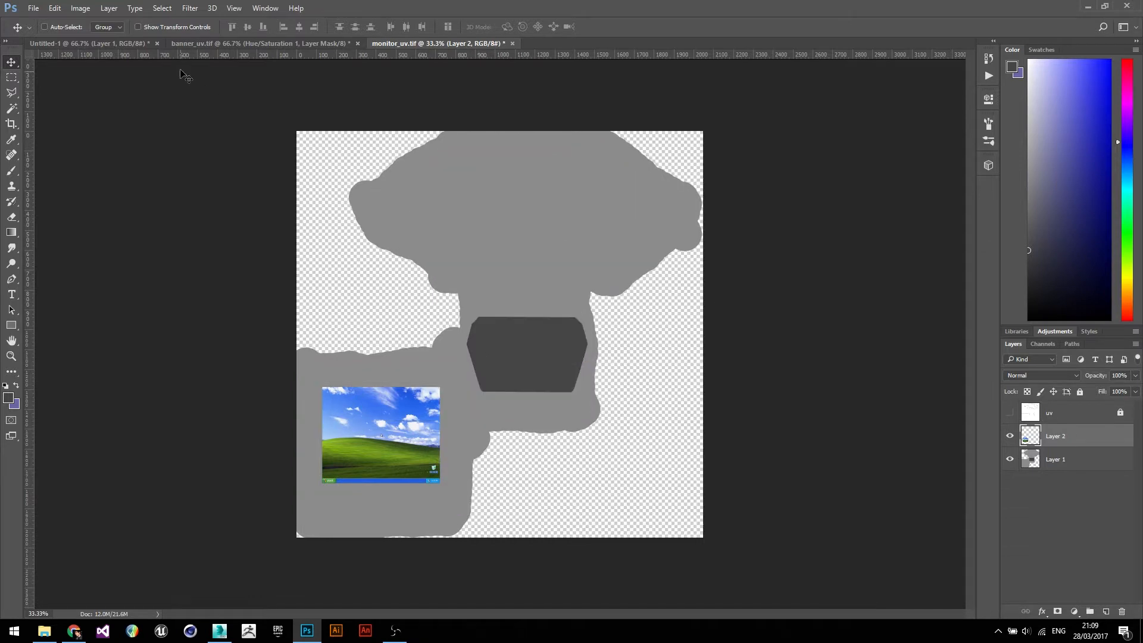
Save a Targa copy of the texture as monitor_dif.tga in the images folder, accepting the Targa options.
click(34, 8)
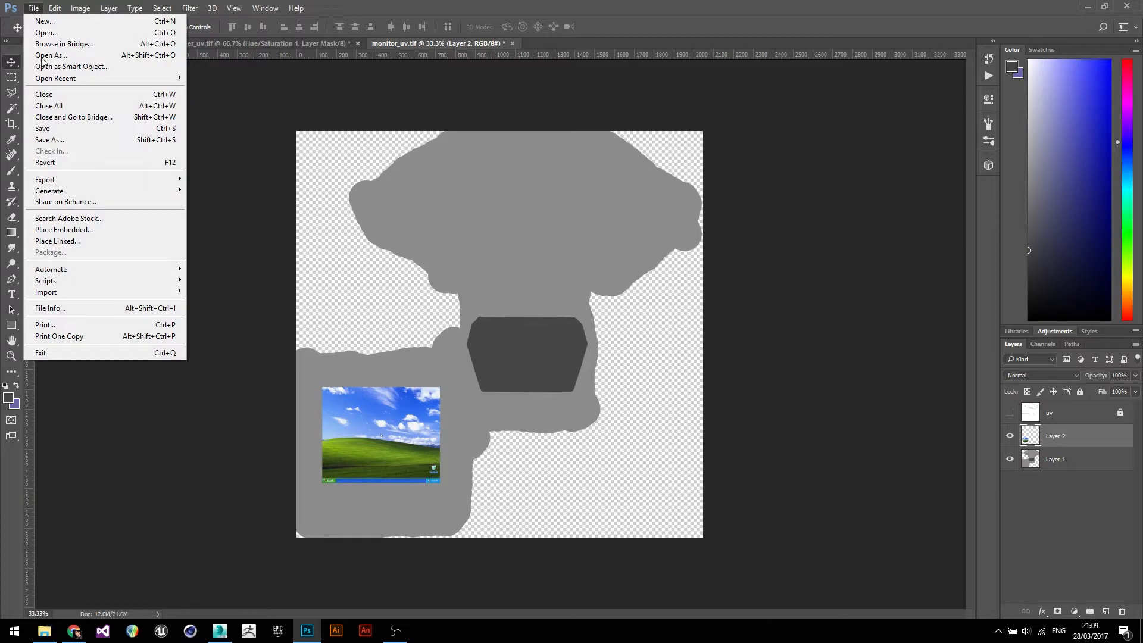
click(60, 140)
click(115, 259)
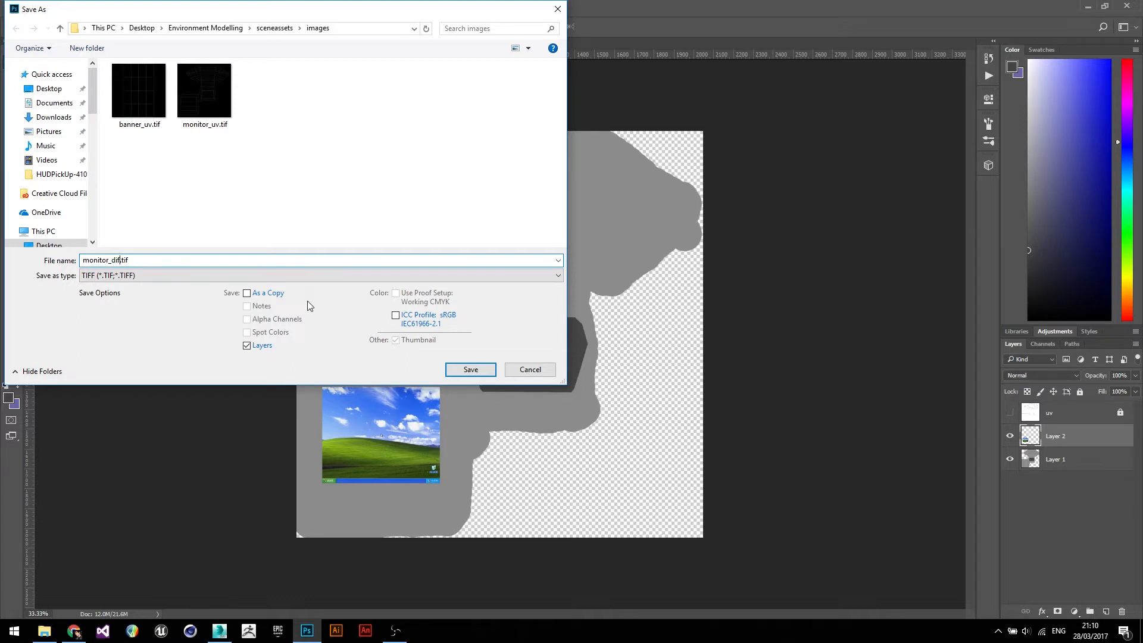
click(238, 275)
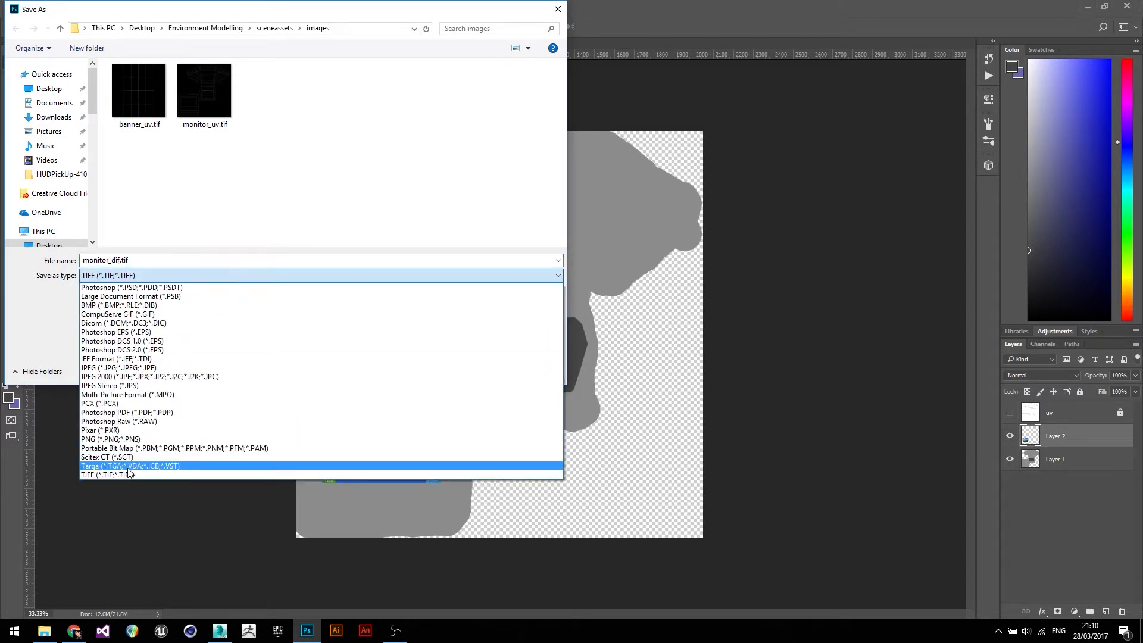
click(129, 473)
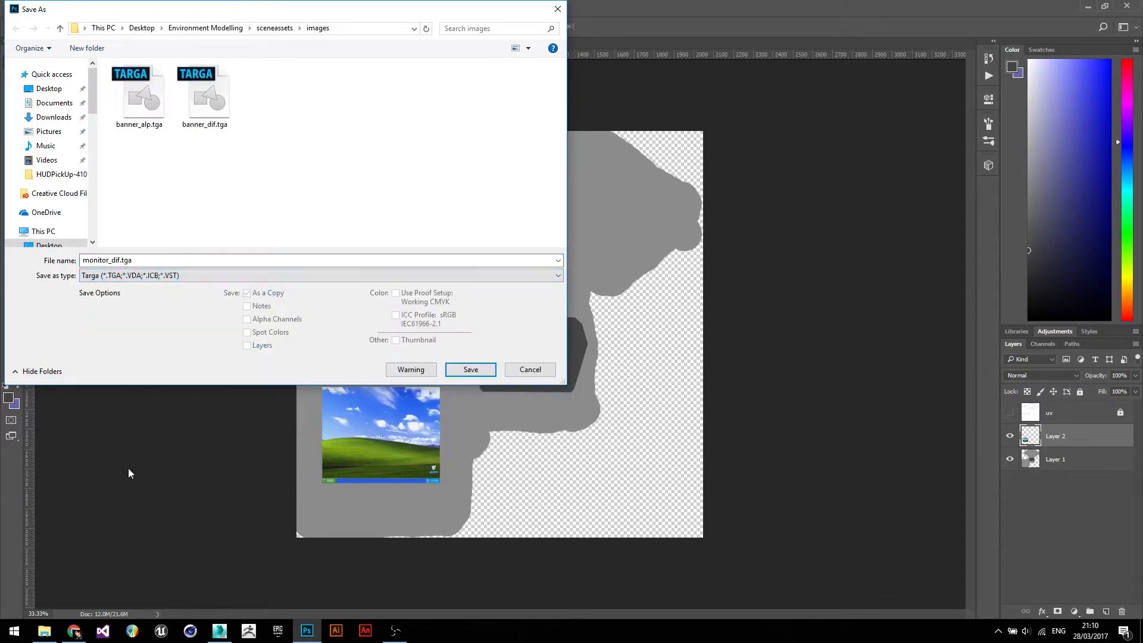
click(471, 369)
click(363, 192)
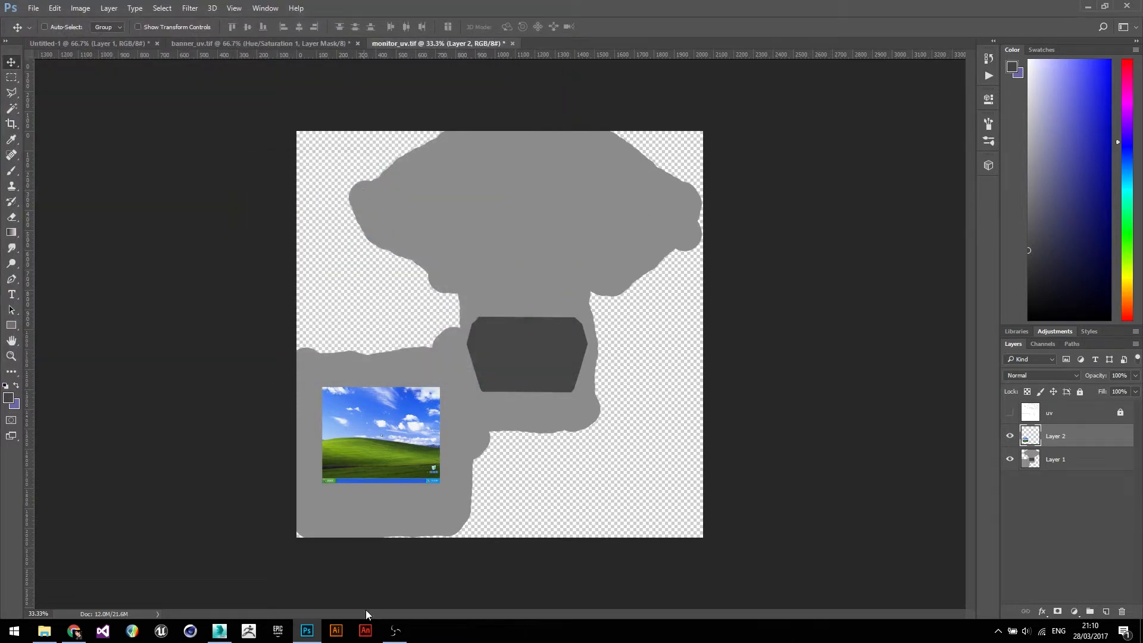
Switch to 3ds Max, frame the monitor model, and open the Slate Material Editor, moving its window higher over the viewport.
click(220, 630)
key(z)
alt+middle_drag(584, 358, 684, 358)
key(m)
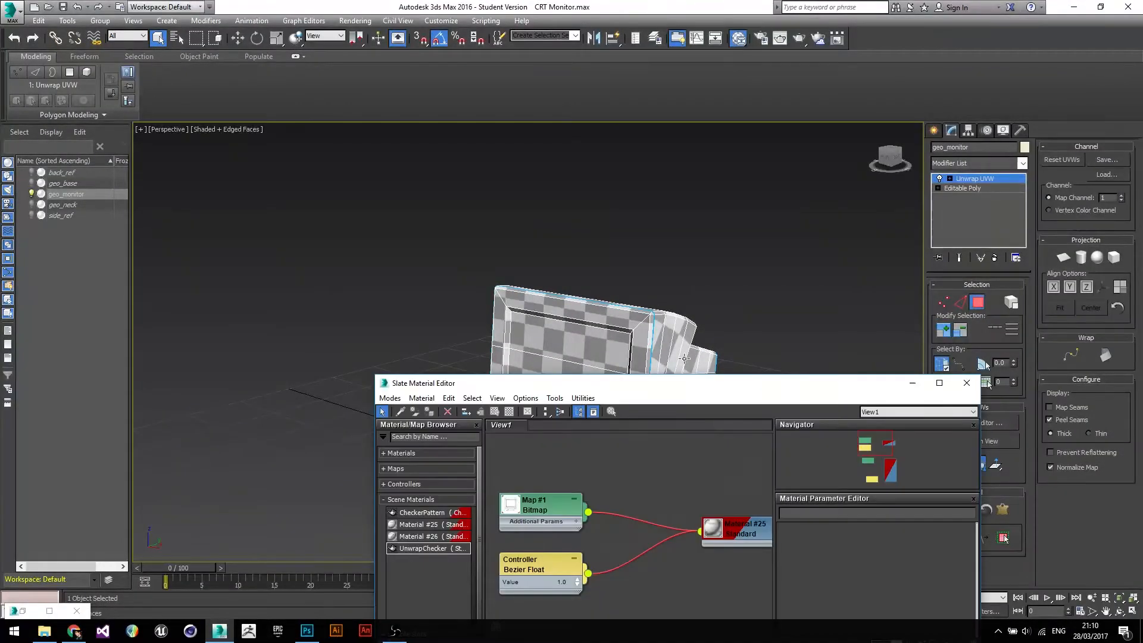
drag(709, 391, 560, 214)
Add a new Standard material in an empty area of the node view and move its node aside to leave room for a map.
scroll(507, 399, down, 3)
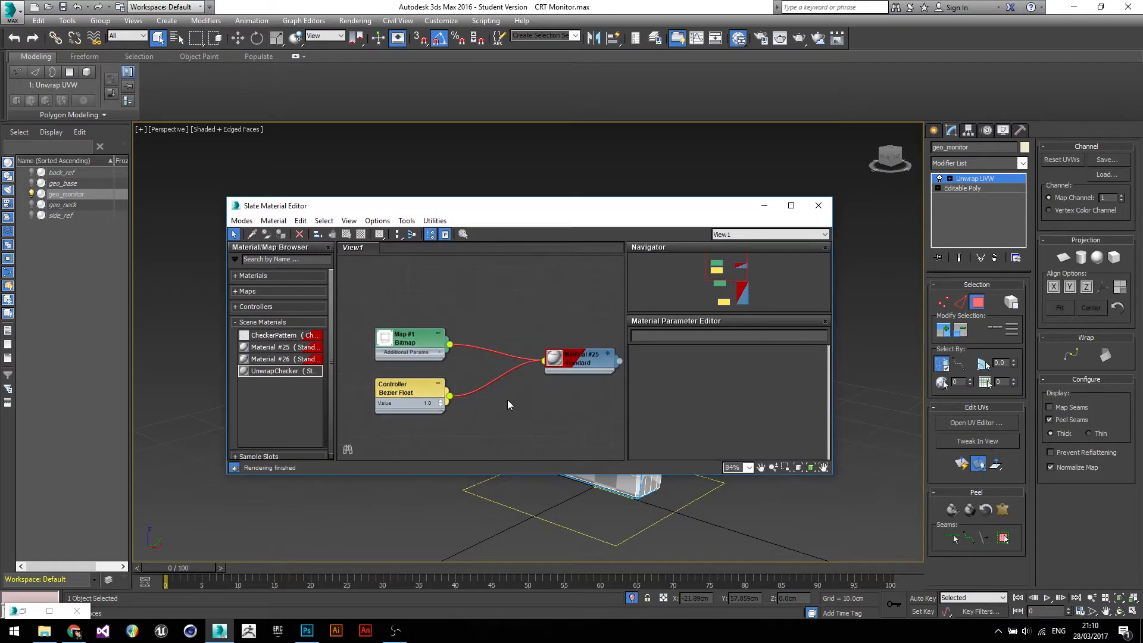
right_click(529, 400)
click(534, 334)
middle_drag(534, 334, 497, 251)
key(Escape)
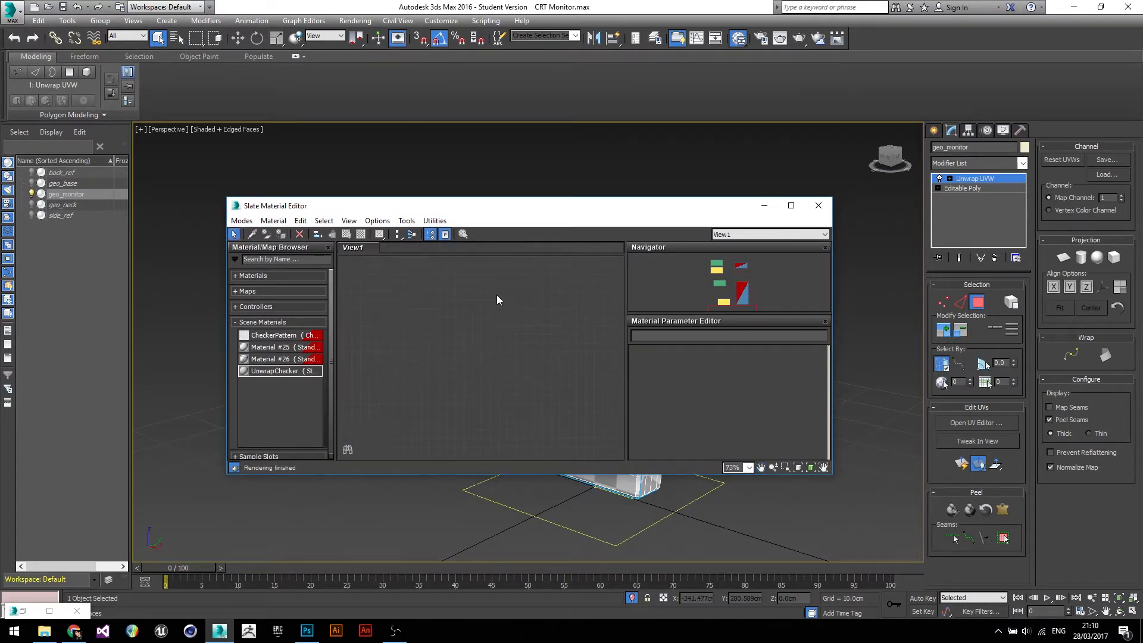
right_click(509, 307)
mouse_move(539, 315)
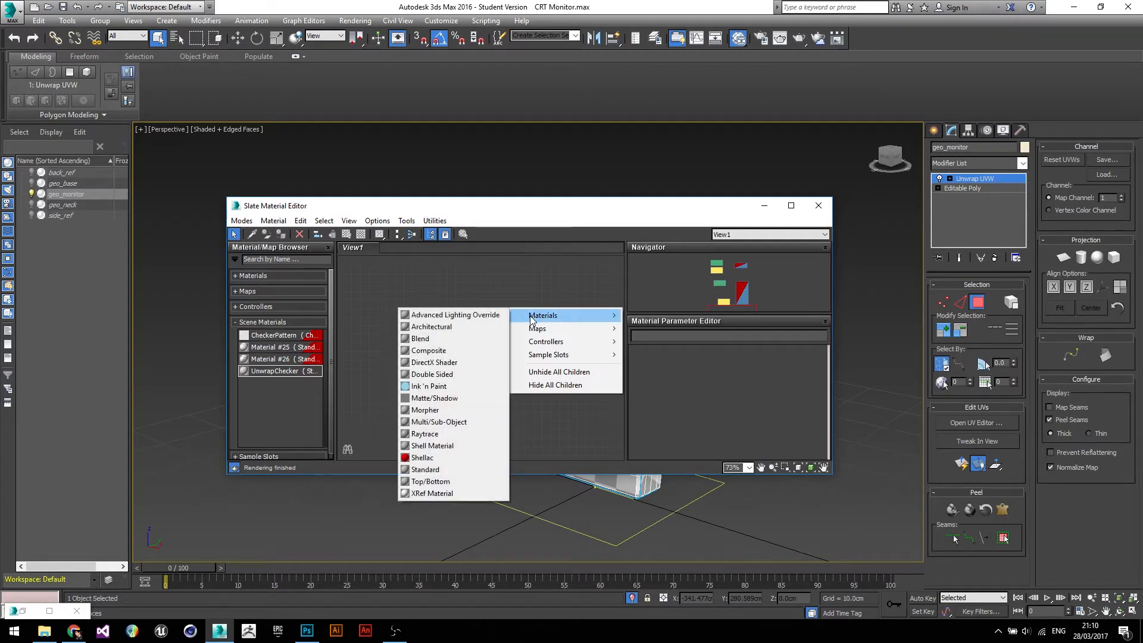
click(450, 469)
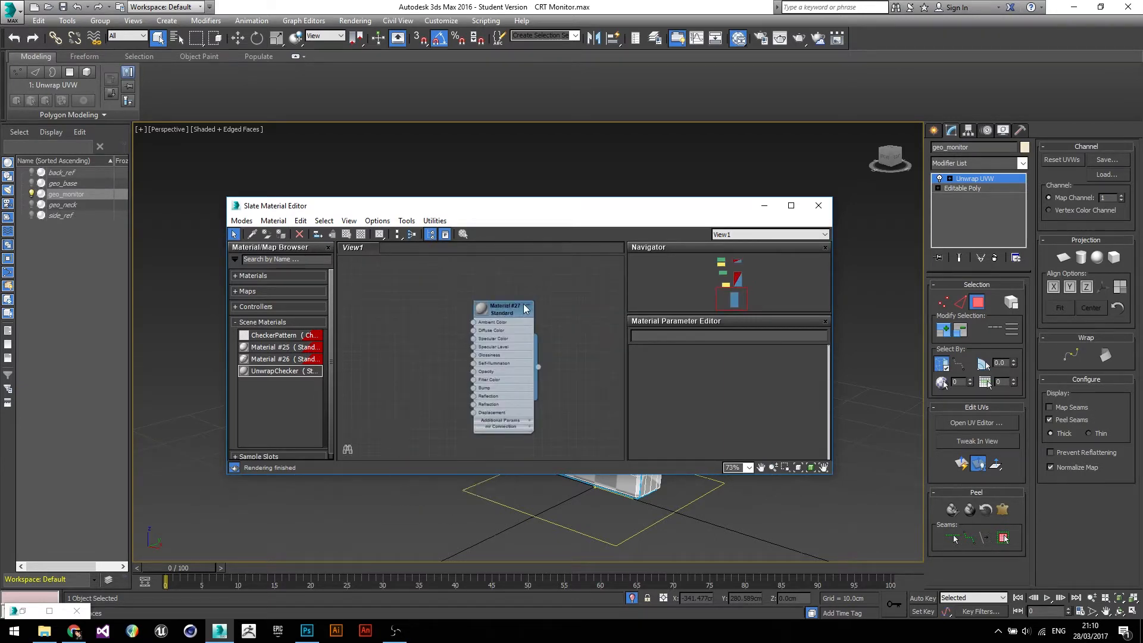
drag(552, 299, 585, 284)
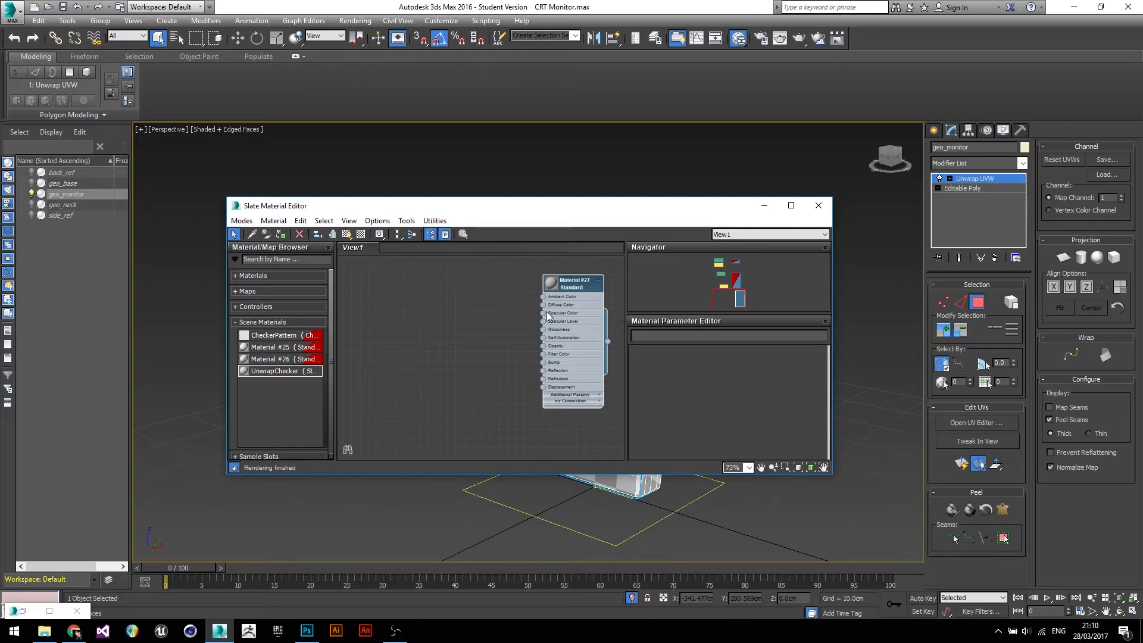
Connect a Bitmap map loading monitor_dif.tga to the Diffuse Color input of the new Standard material.
scroll(542, 317, up, 1)
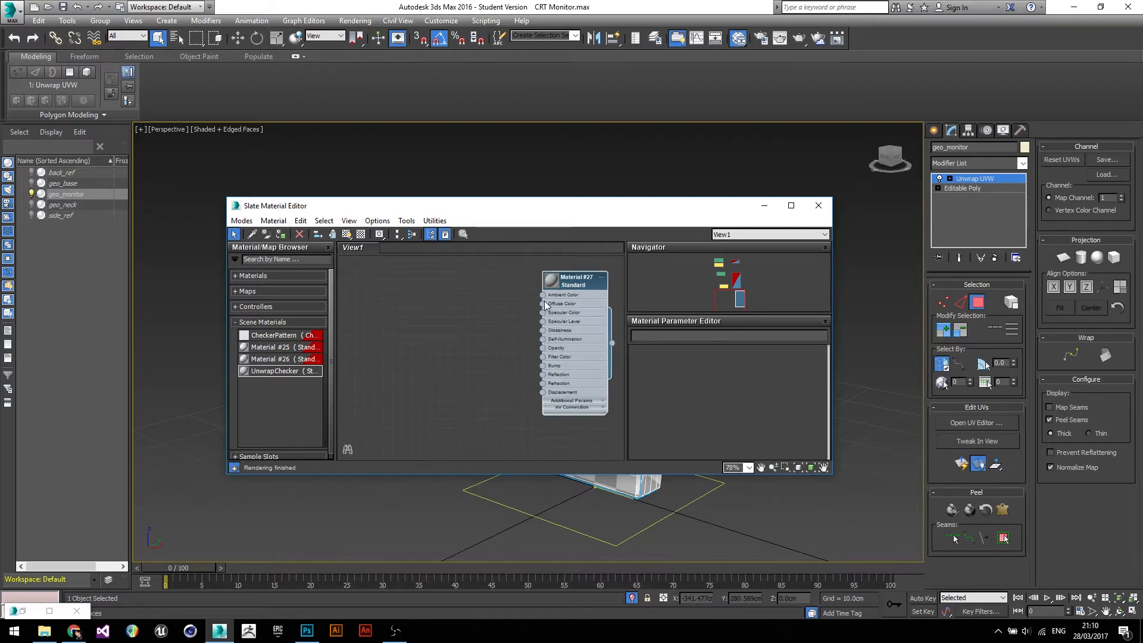
drag(544, 309, 474, 283)
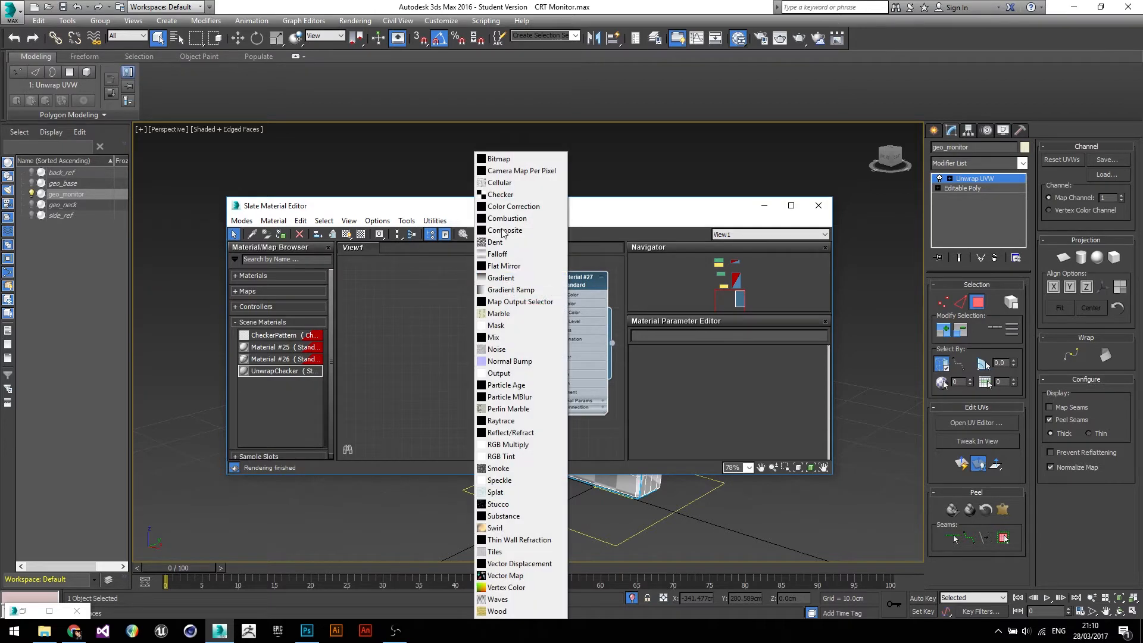
click(499, 159)
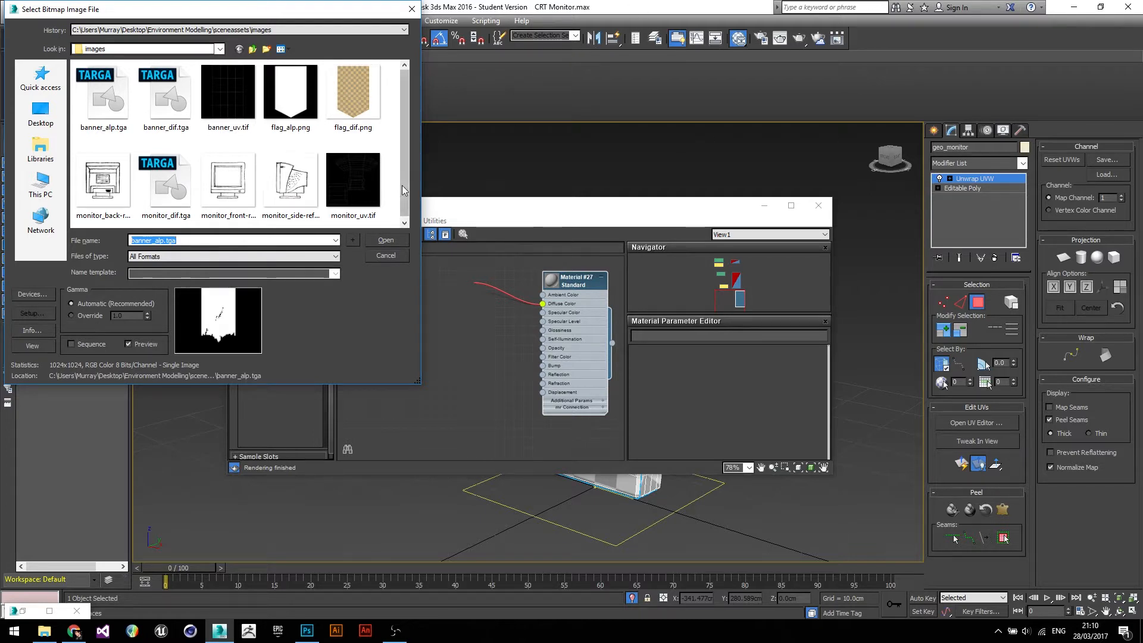
scroll(398, 149, down, 1)
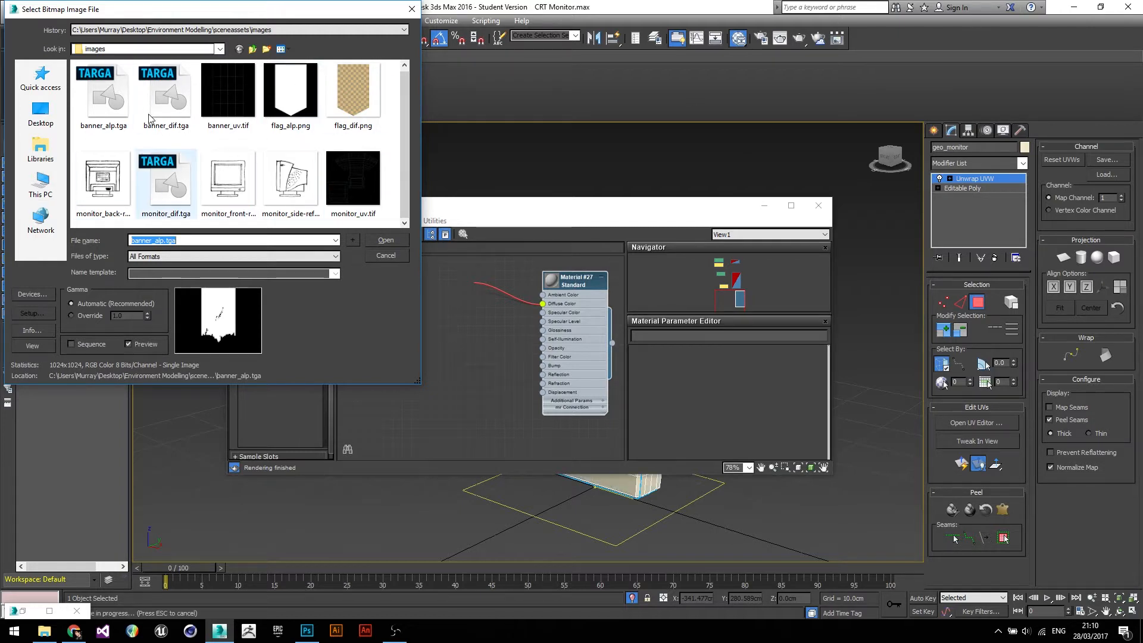
click(167, 174)
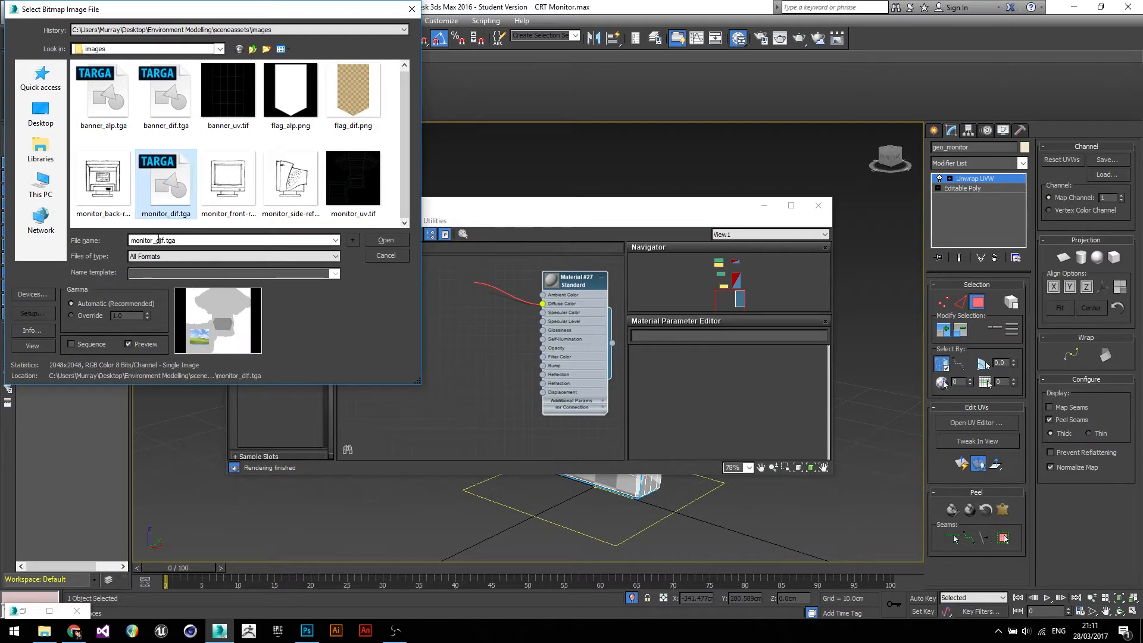
click(383, 242)
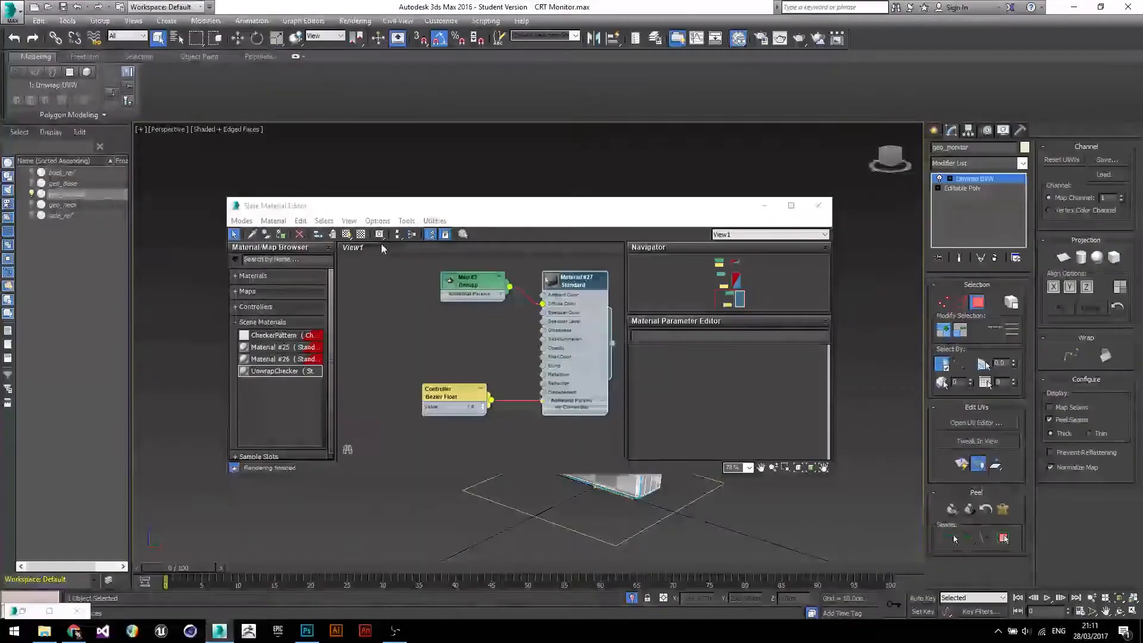
Assign the new material to the selected monitor, show its texture shaded in the viewport, and minimize the Slate Material Editor.
drag(534, 209, 651, 430)
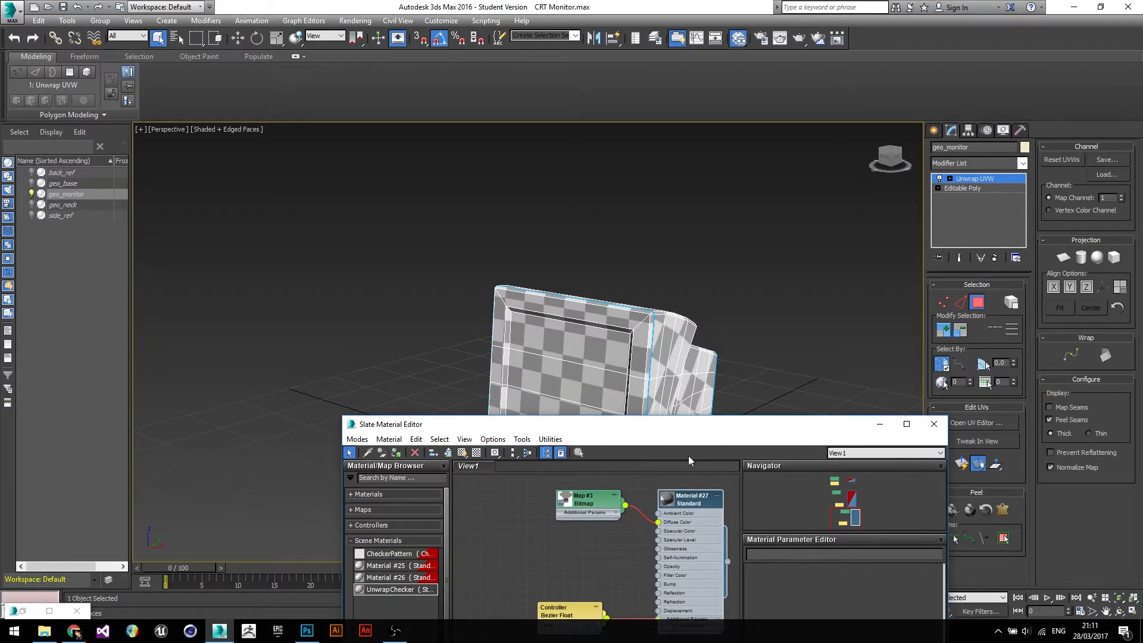
click(587, 268)
drag(731, 433, 593, 226)
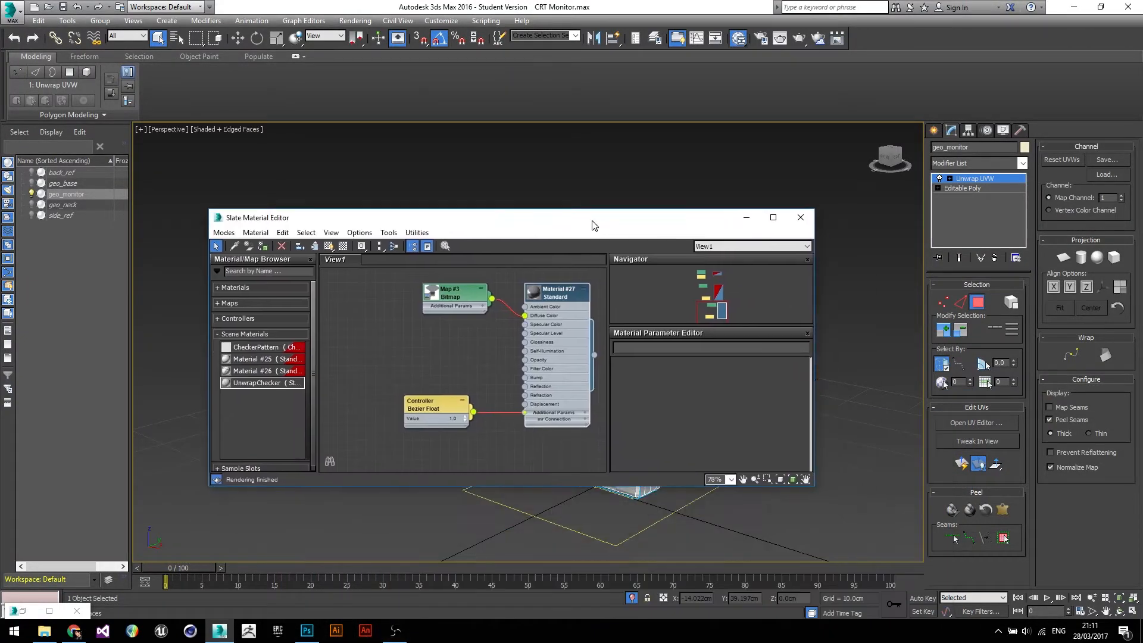
click(264, 249)
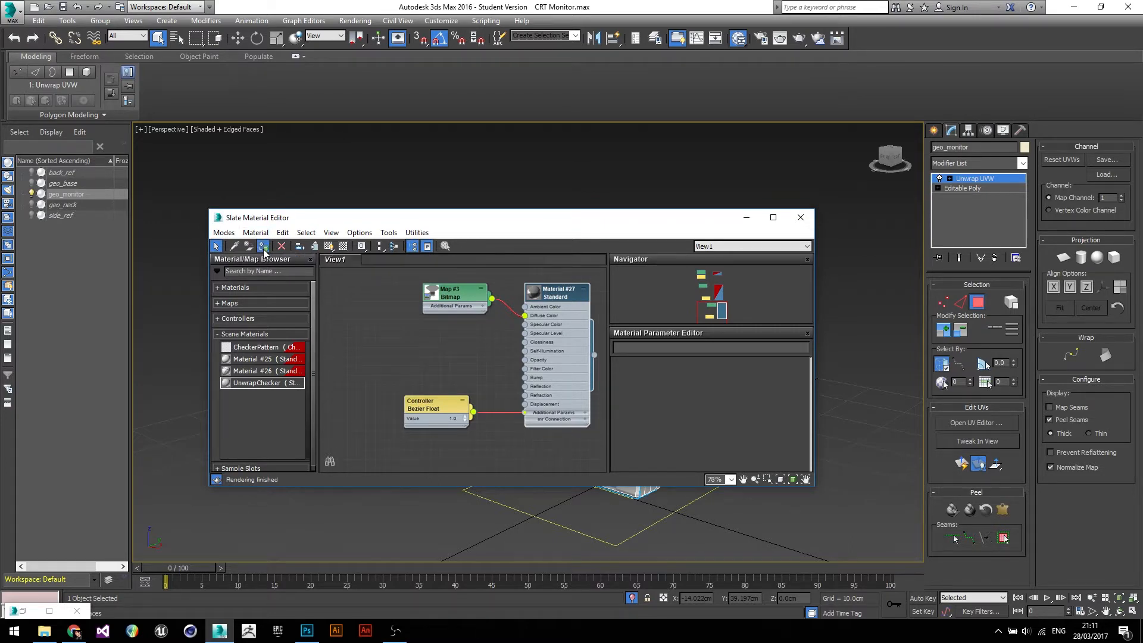
click(329, 247)
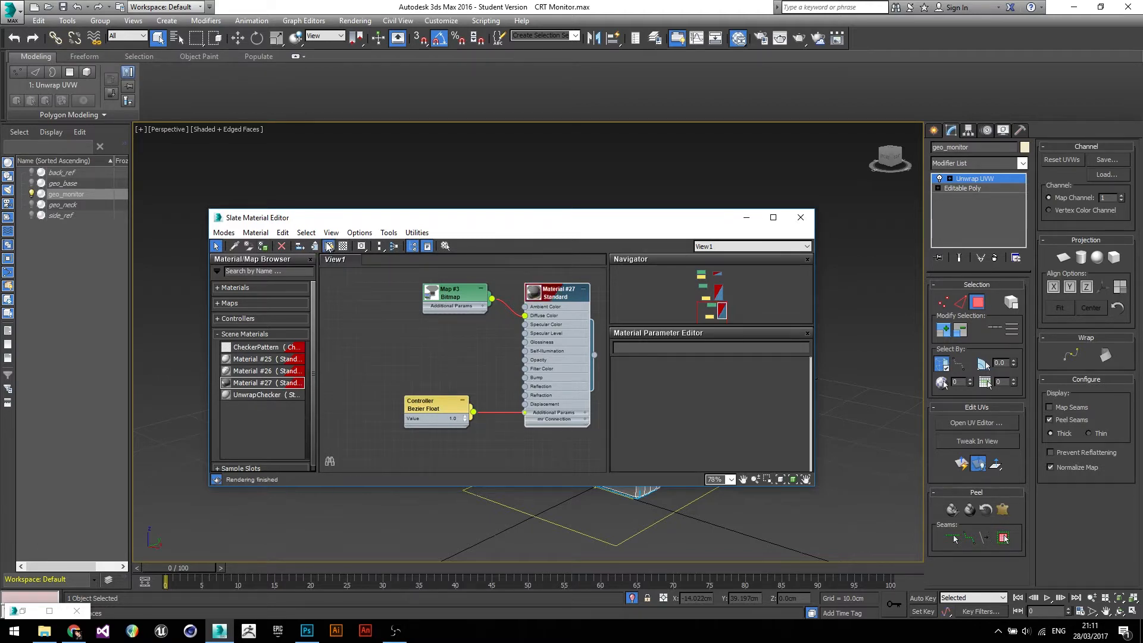
click(740, 221)
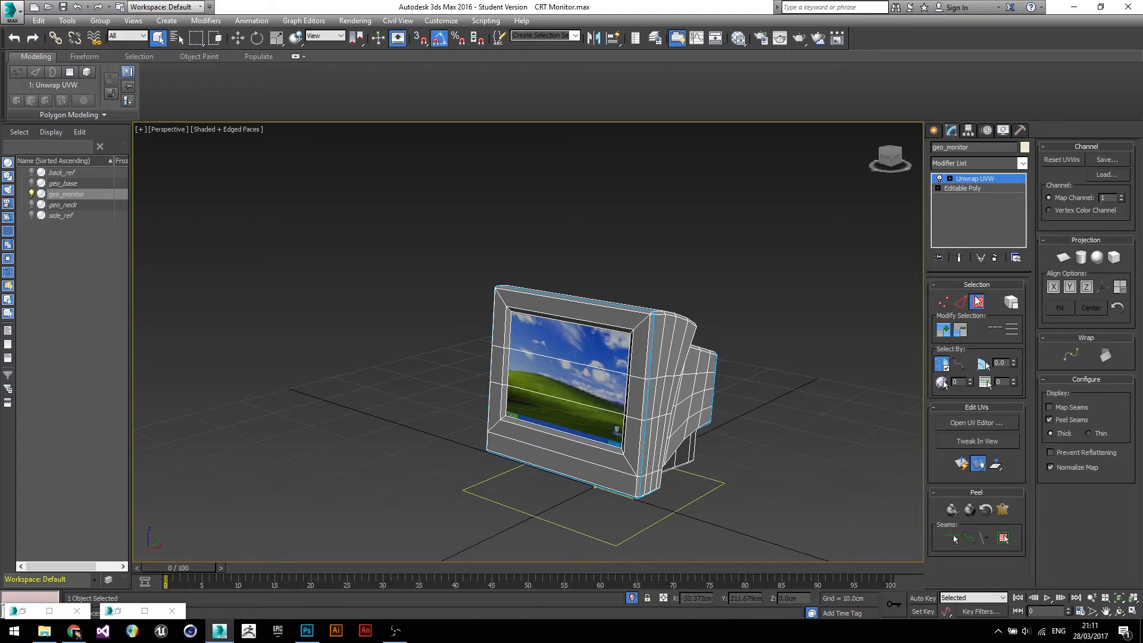
Deselect the monitor and turn off edged faces so the perspective viewport displays plain Shaded.
click(736, 321)
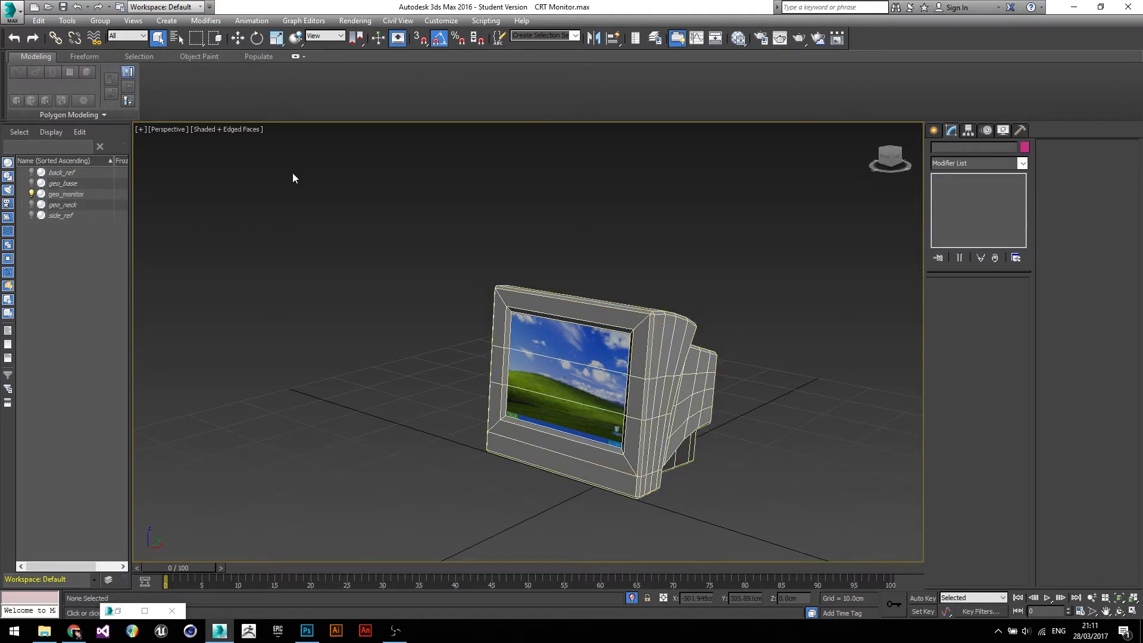
click(256, 129)
click(306, 183)
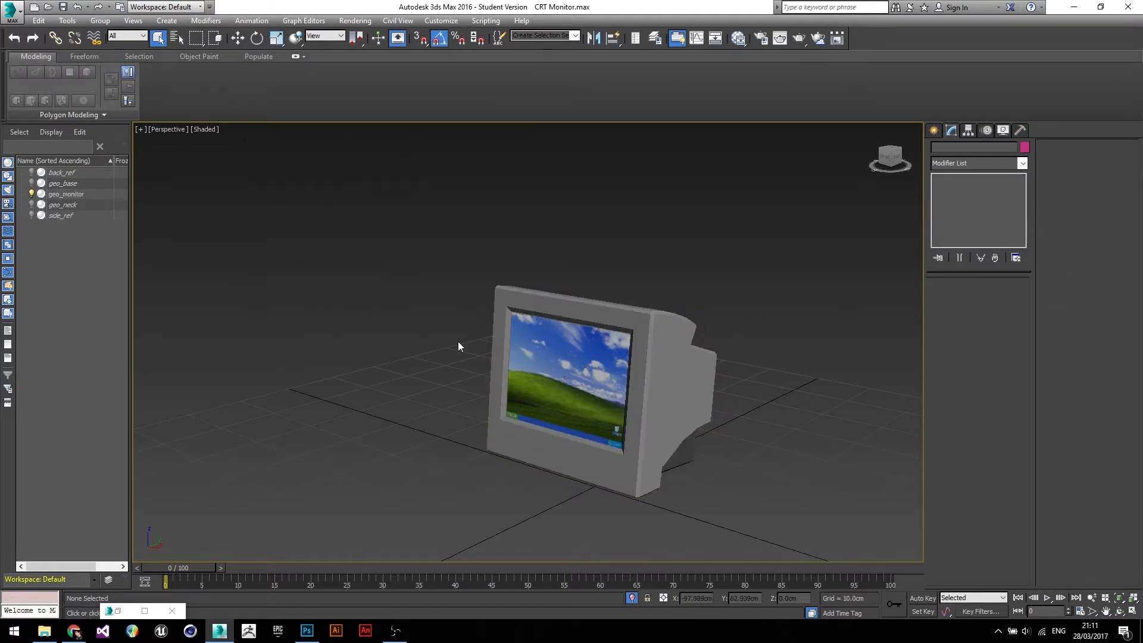
Examine the texture along the monitor's rear underside edges for seam artifacts, and check the front screen image.
alt+middle_drag(656, 440, 450, 415)
scroll(450, 415, up, 10)
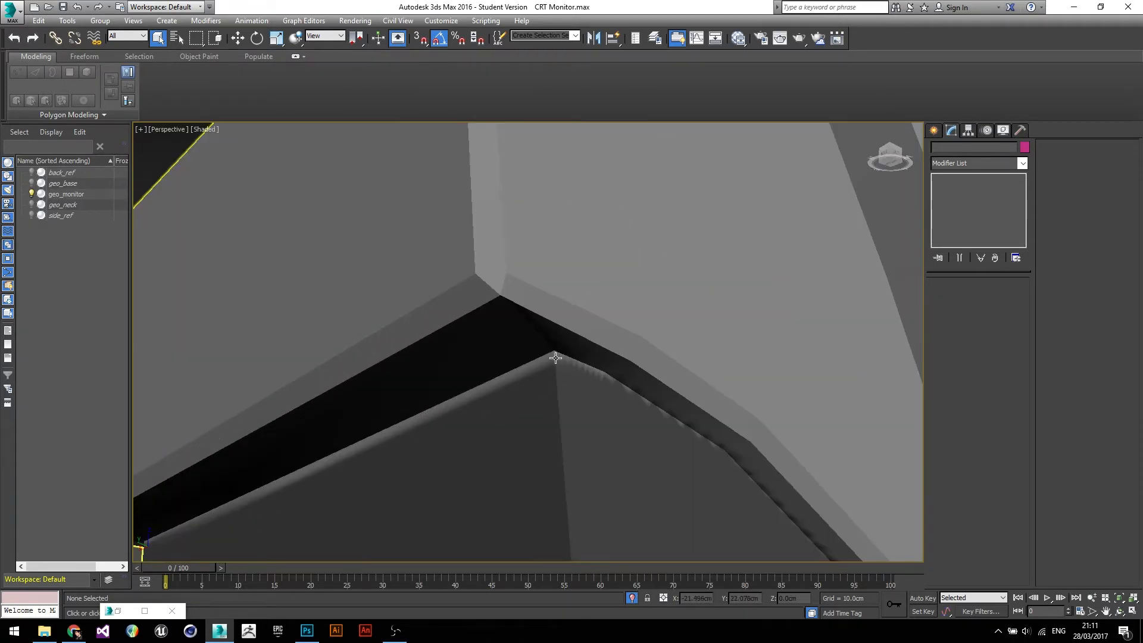
alt+middle_drag(480, 352, 417, 333)
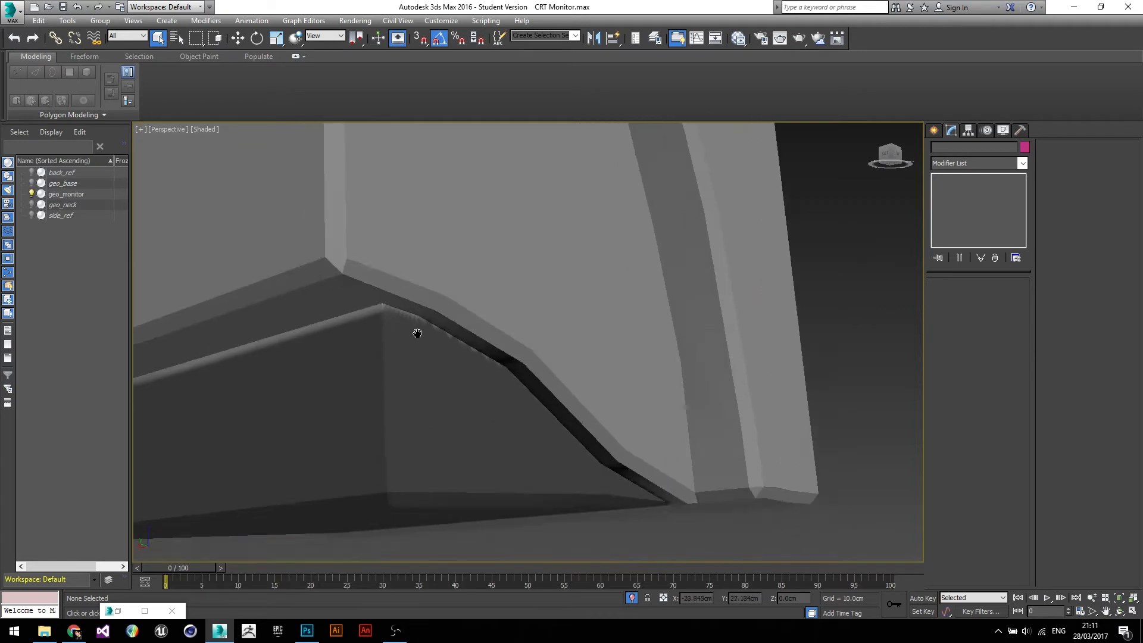
scroll(452, 309, up, 4)
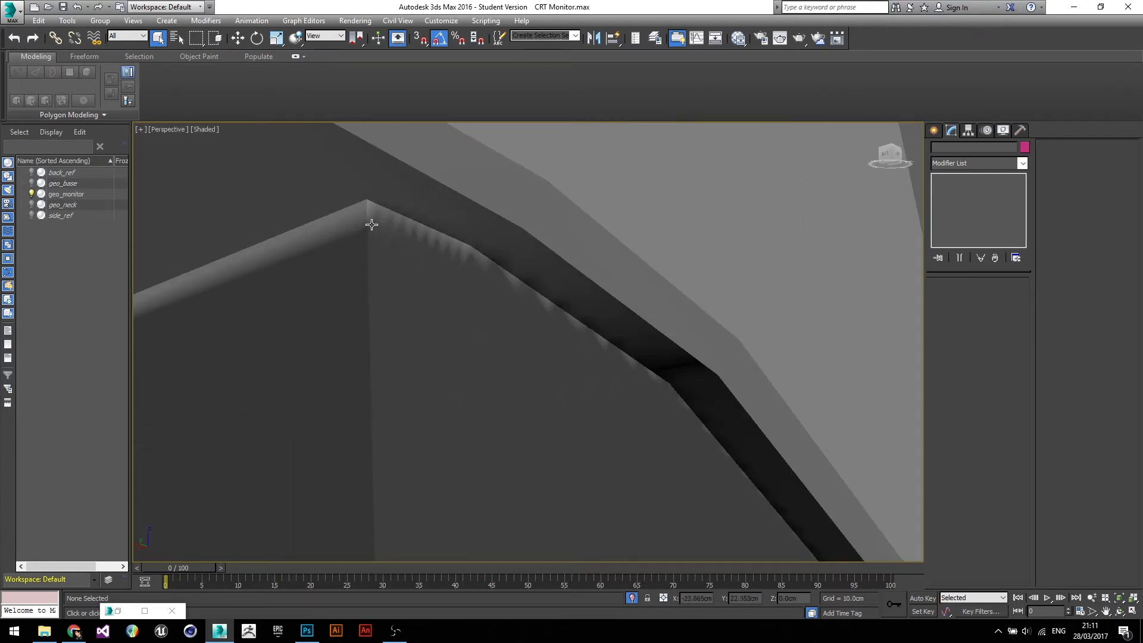
scroll(661, 358, down, 2)
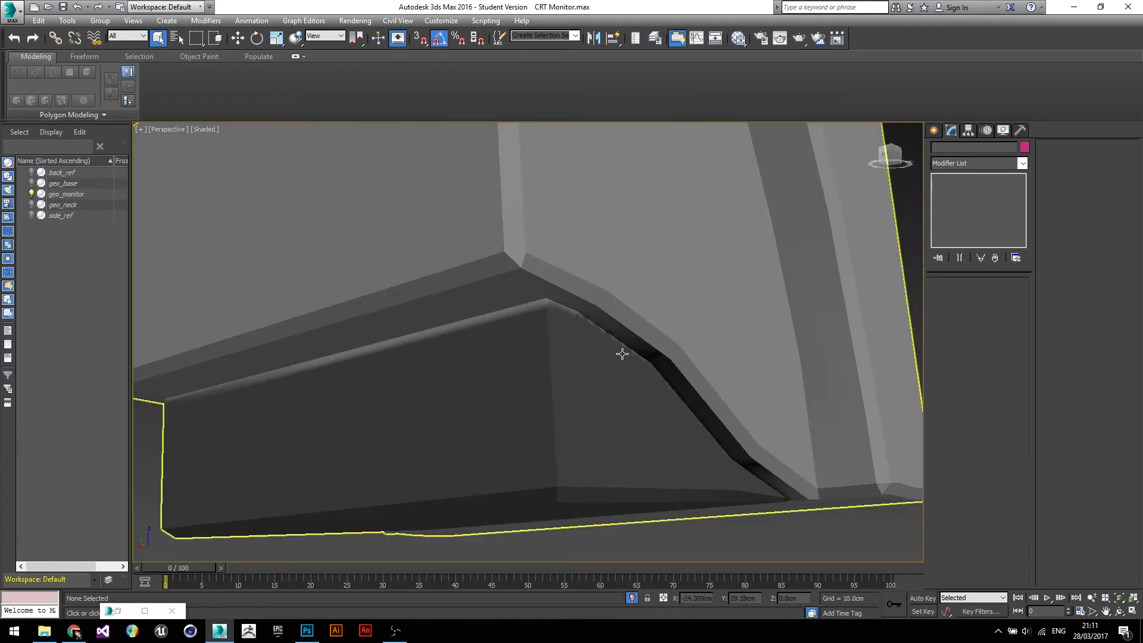
alt+middle_drag(205, 334, 535, 409)
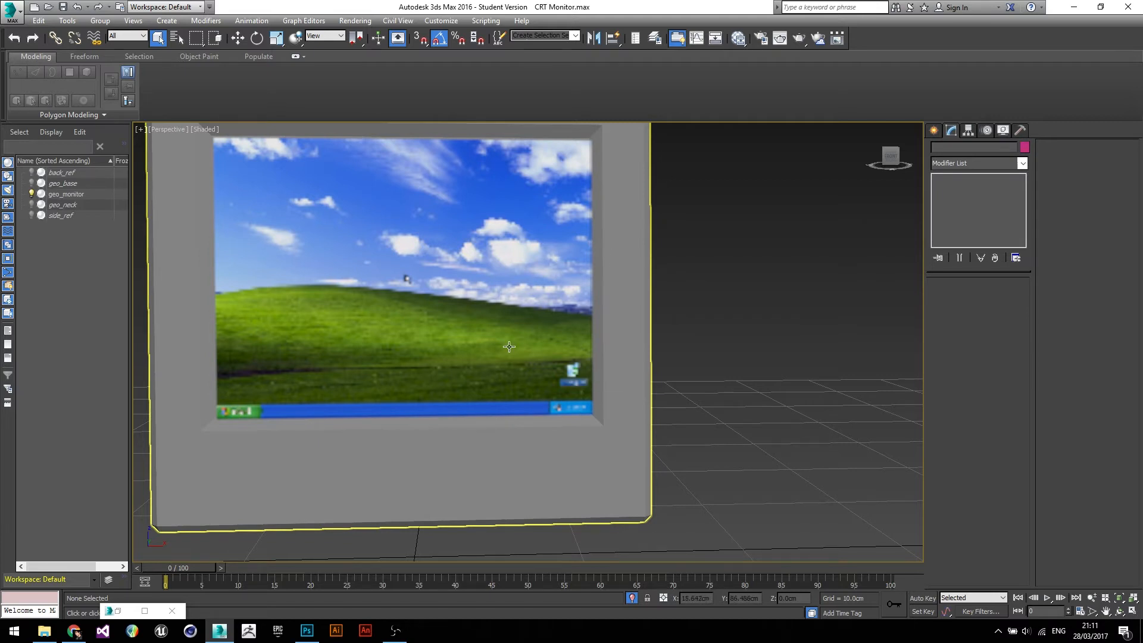
Set the maximum viewport display resolution for texture maps to 2048 pixels in the viewport configuration and apply it.
click(140, 129)
click(187, 270)
drag(628, 153, 773, 137)
click(608, 156)
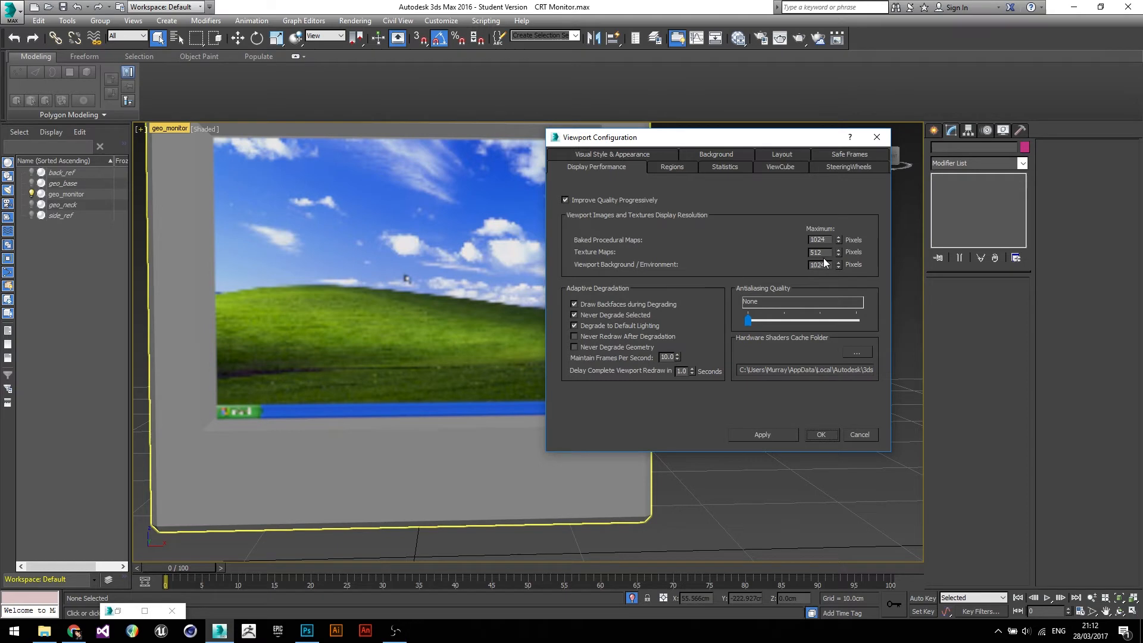
text(2)
click(767, 436)
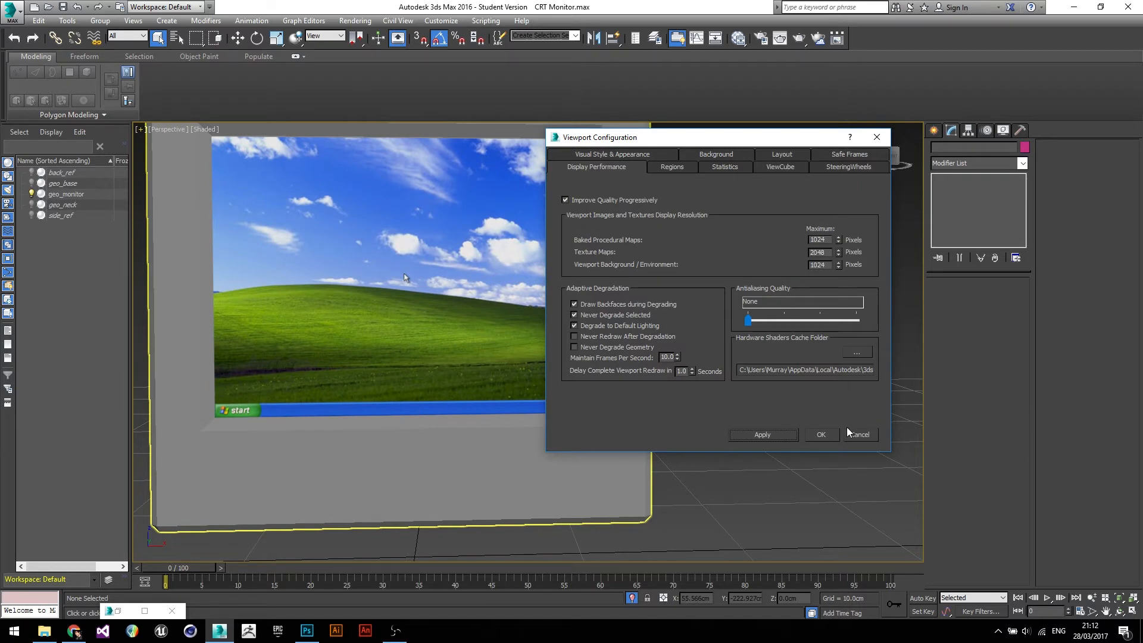
click(827, 435)
Check the sharper texture around the monitor's rear underside edges and from the front.
scroll(584, 396, down, 5)
alt+middle_drag(643, 377, 479, 338)
scroll(584, 334, up, 6)
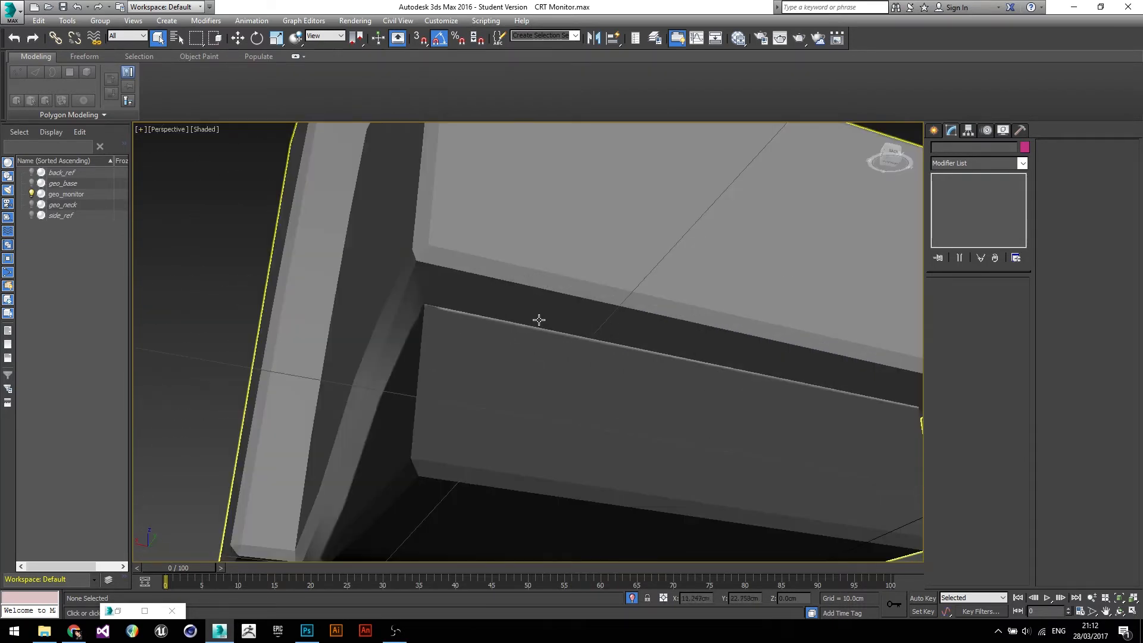
alt+middle_drag(424, 327, 612, 419)
scroll(494, 309, down, 6)
scroll(579, 378, down, 5)
Exit isolation mode to bring back the base, neck and reference planes, and select the monitor.
click(631, 599)
alt+middle_drag(583, 363, 436, 366)
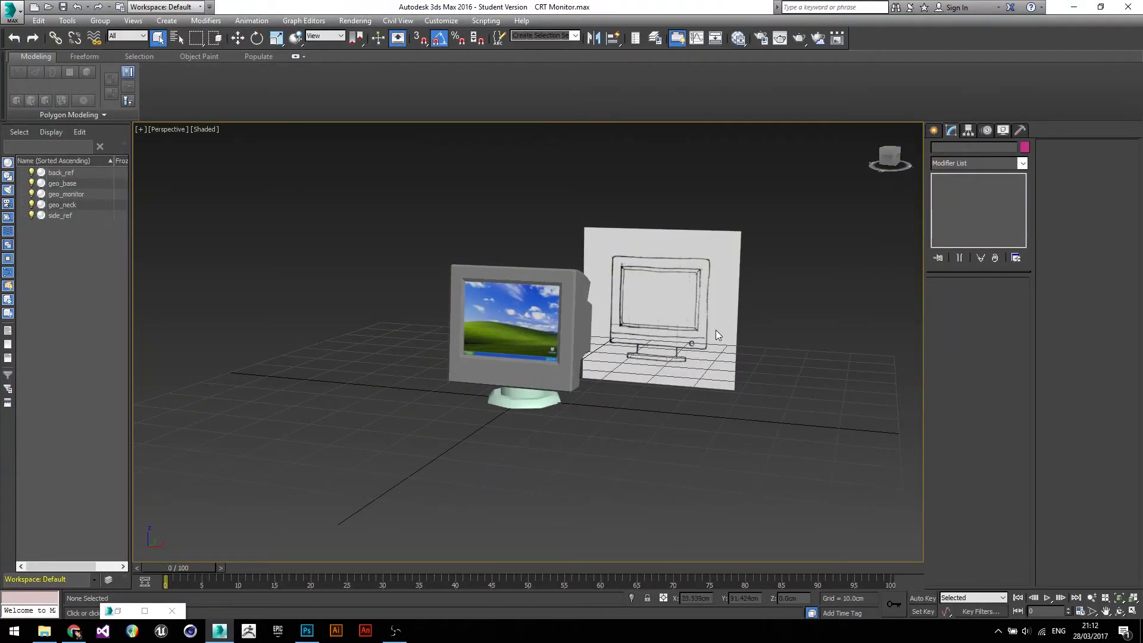
click(485, 335)
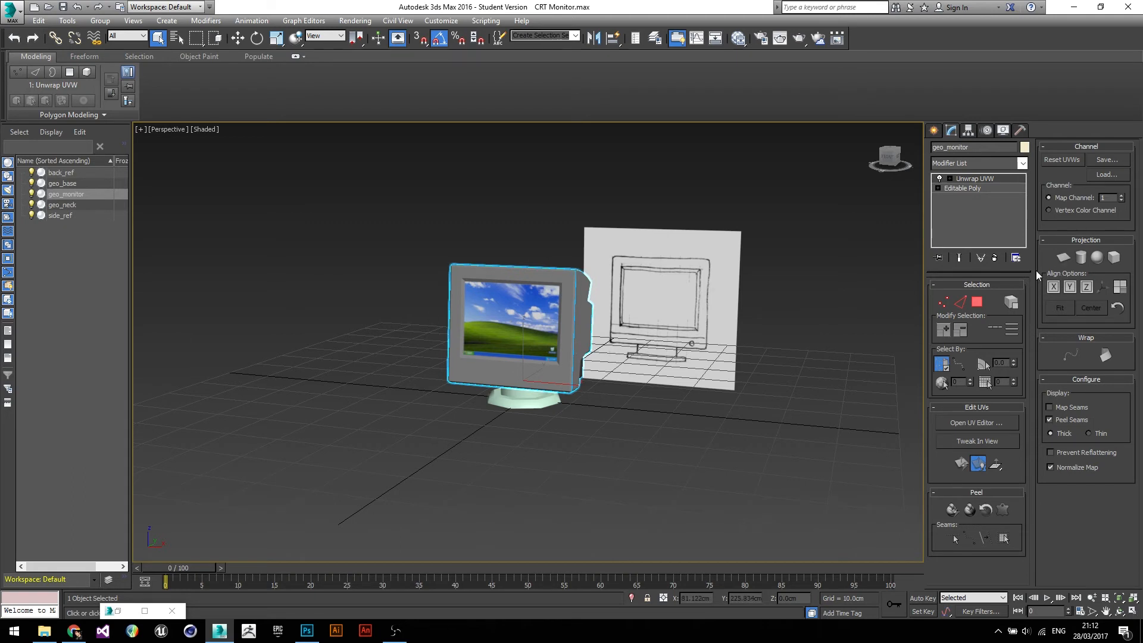
alt+middle_drag(799, 506, 755, 478)
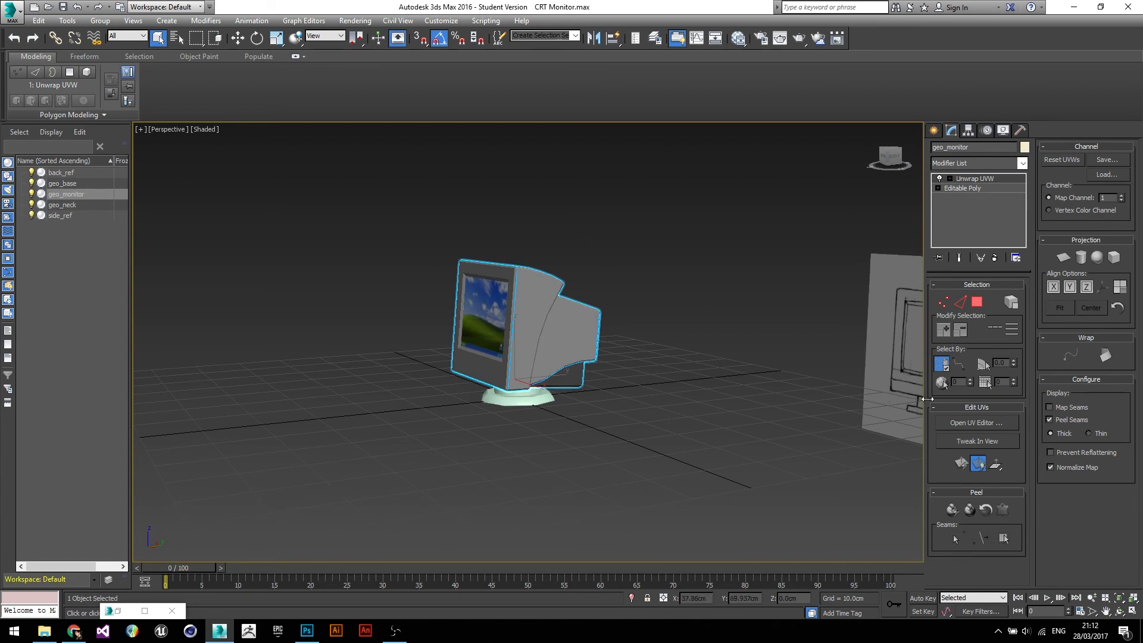
Review the monitor's UV layout in the UV editor against the painted texture in Photoshop, return to 3ds Max and minimize the editor.
click(975, 423)
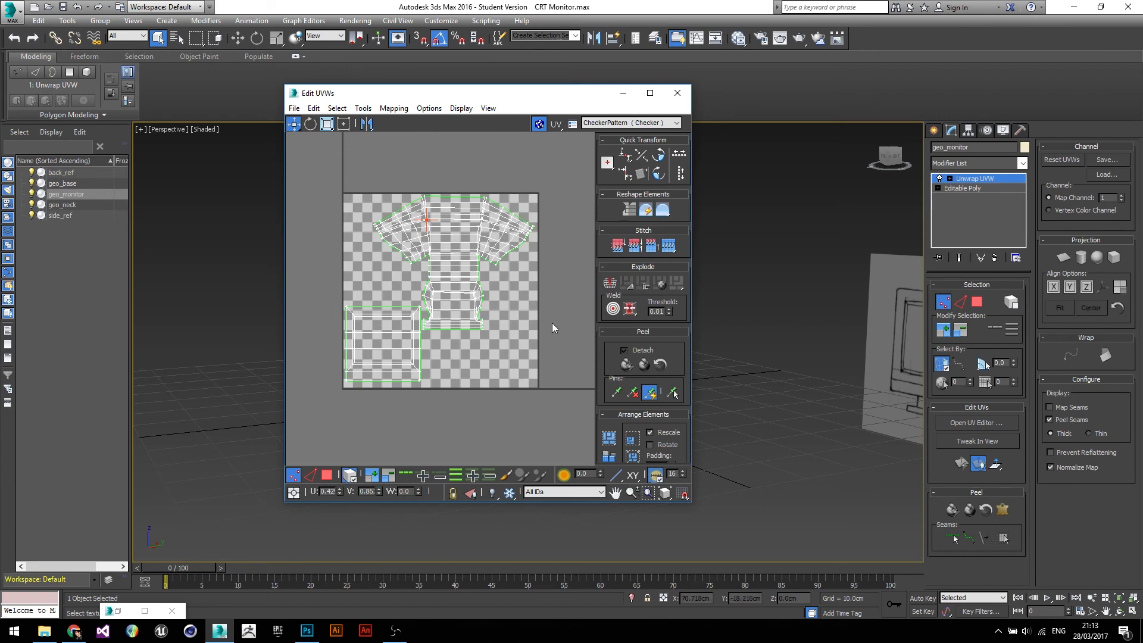
click(362, 108)
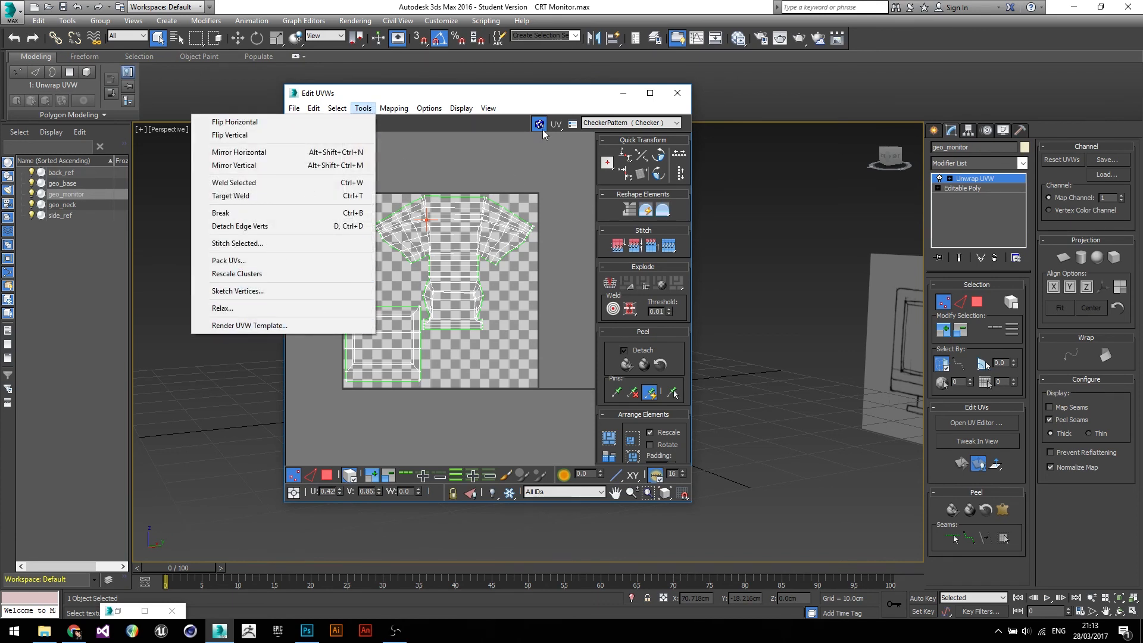
drag(539, 97, 541, 97)
click(302, 635)
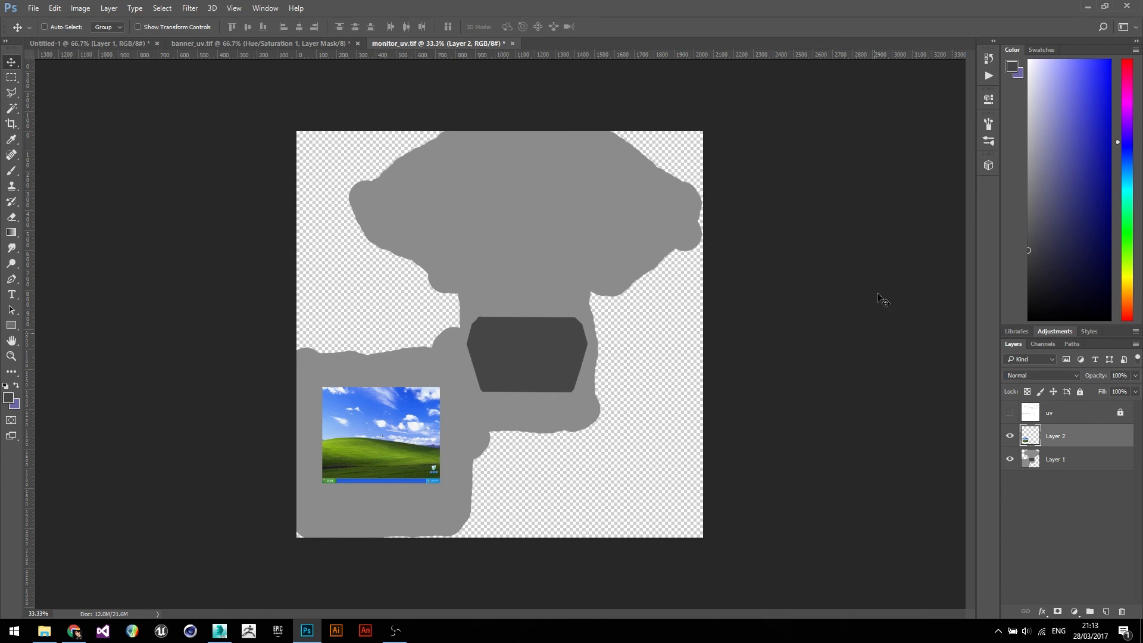
click(220, 634)
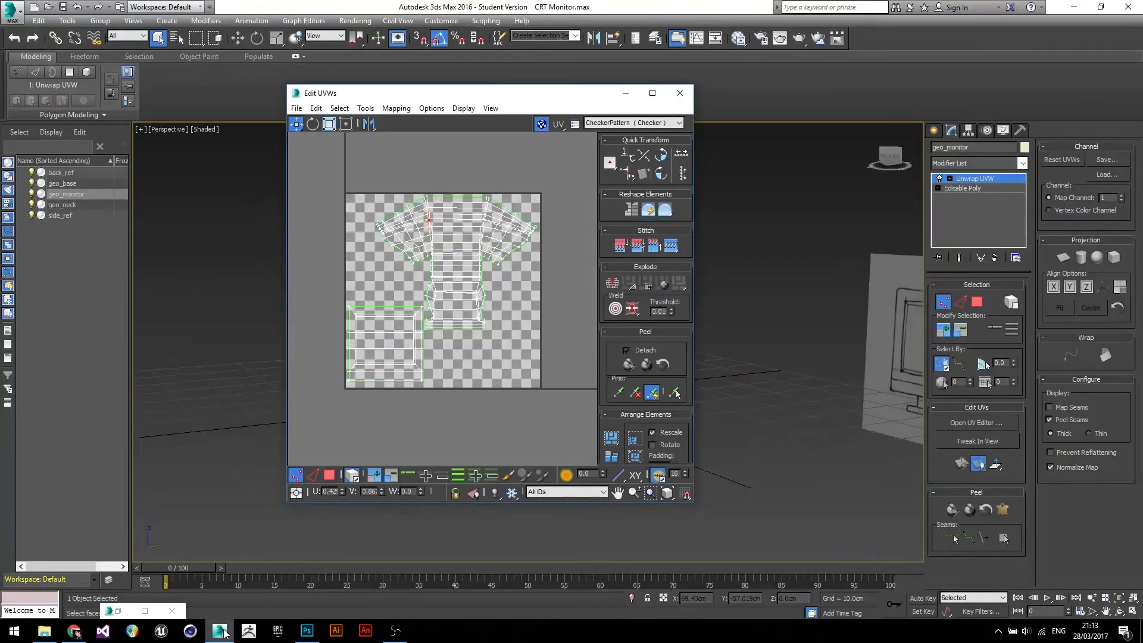
click(633, 96)
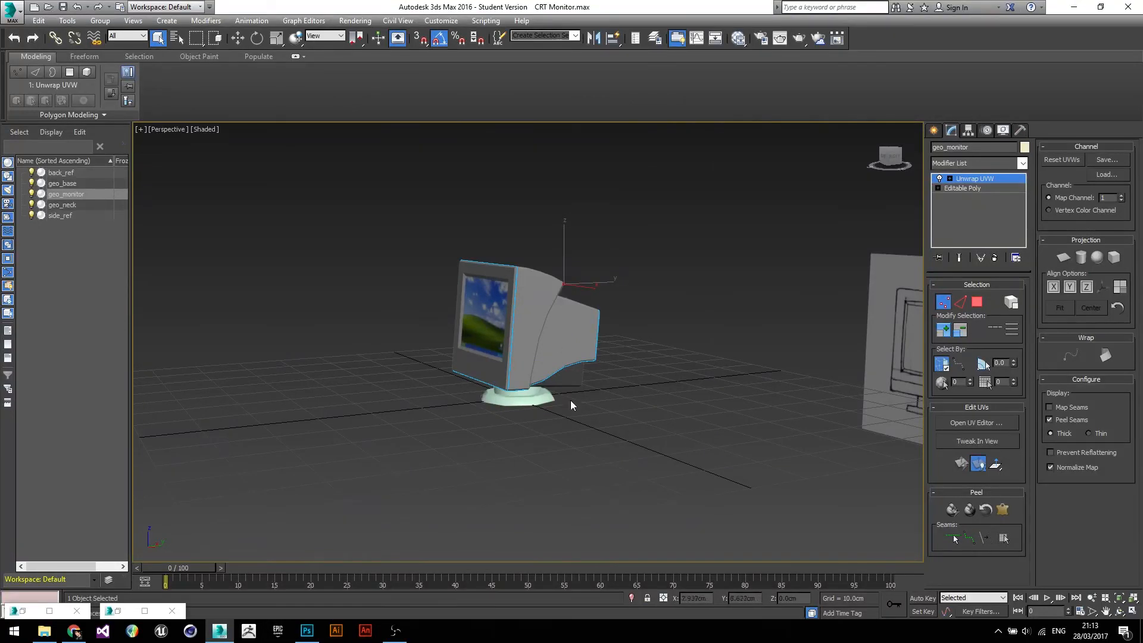